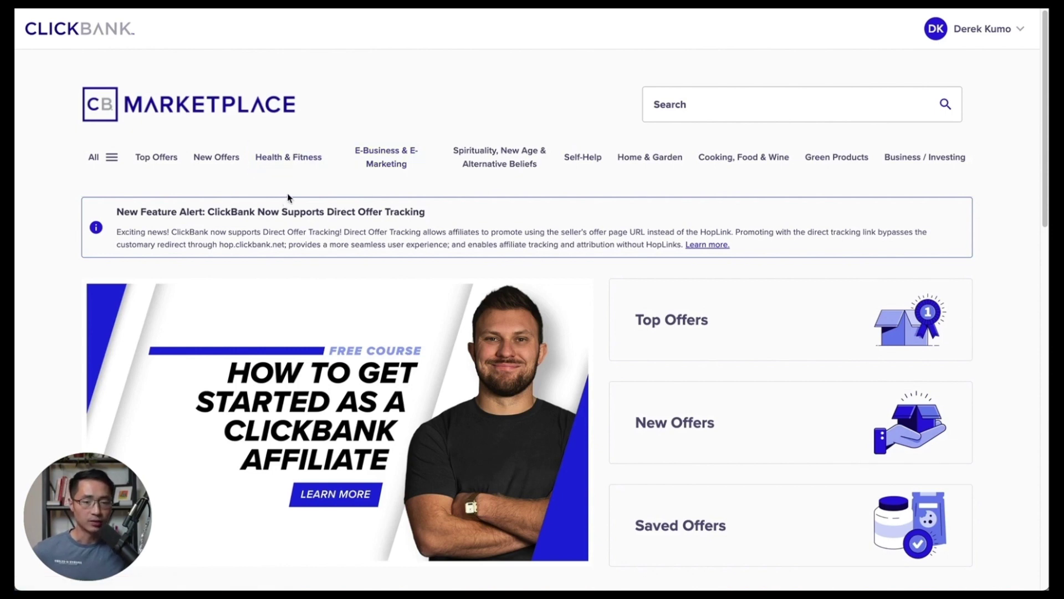
Step: Open the Health & Fitness category and examine the listed offers, including their gravity scores and average earnings per conversion
left_click(278, 165)
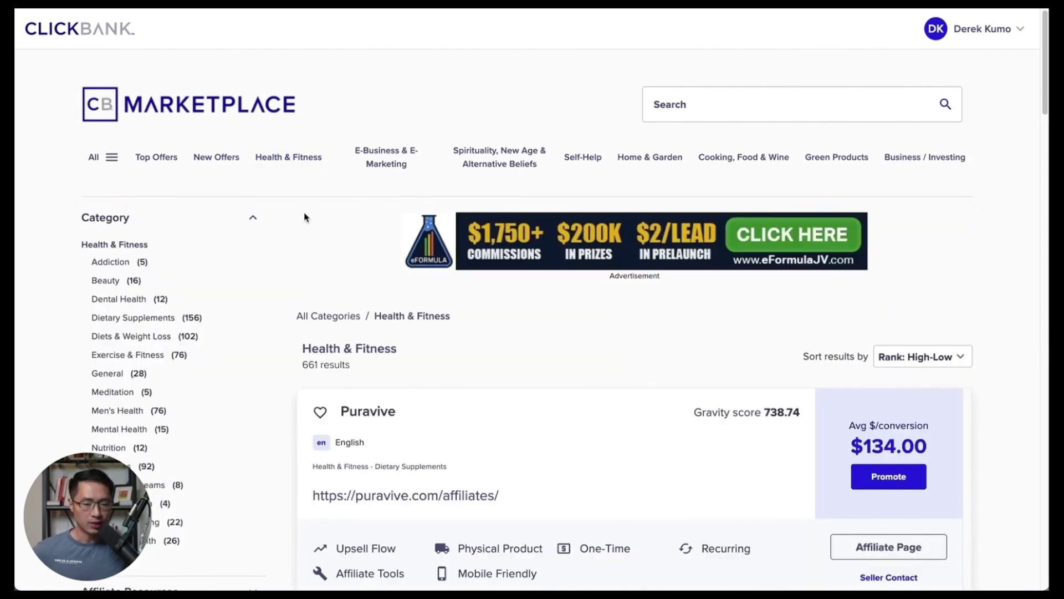
scroll(299, 213, "down", 1)
scroll(281, 185, "down", 3)
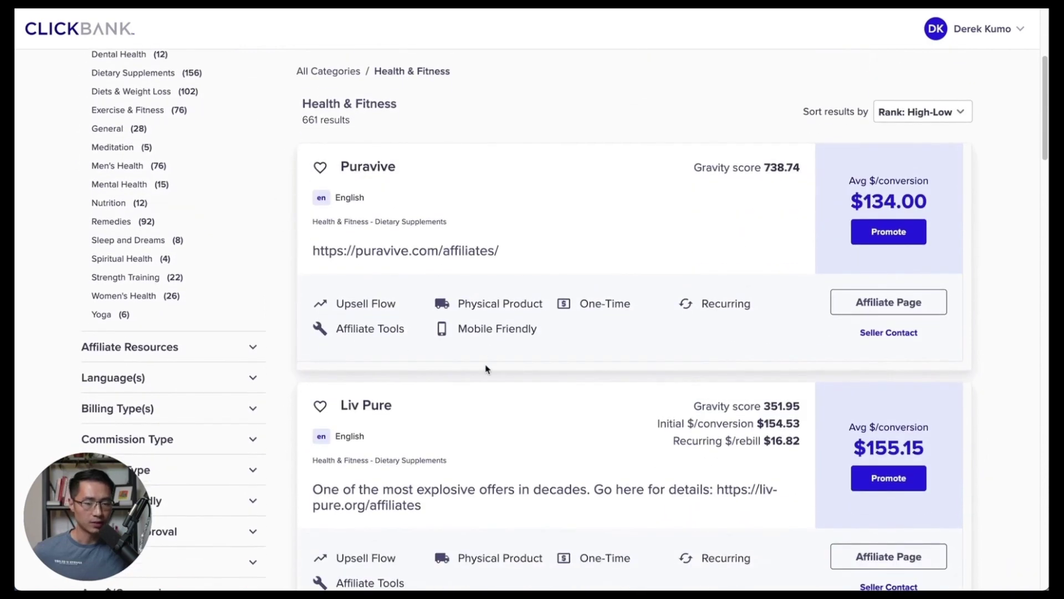
scroll(487, 369, "down", 2)
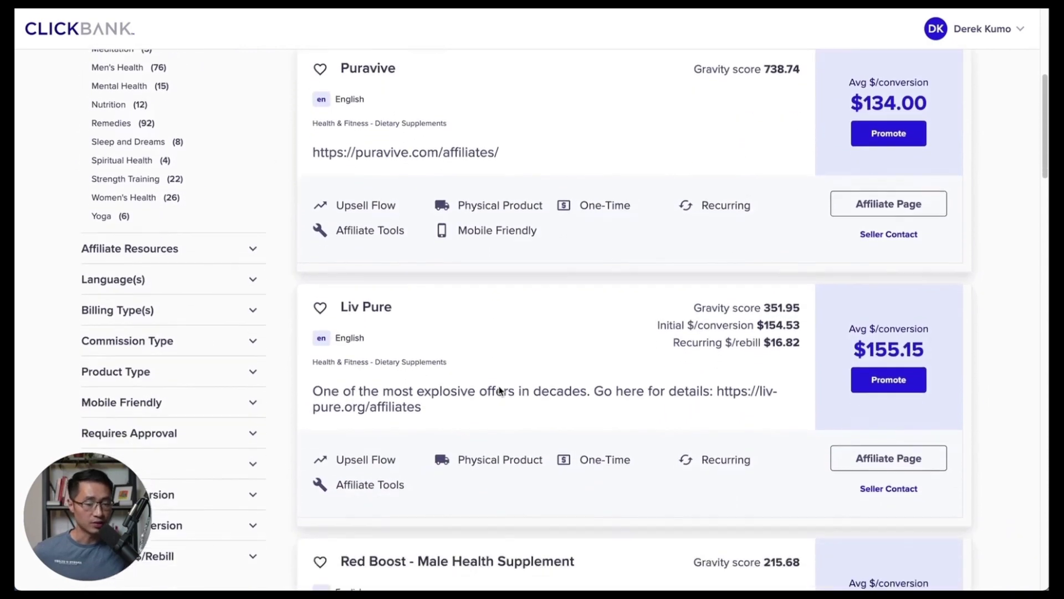
scroll(499, 391, "down", 1)
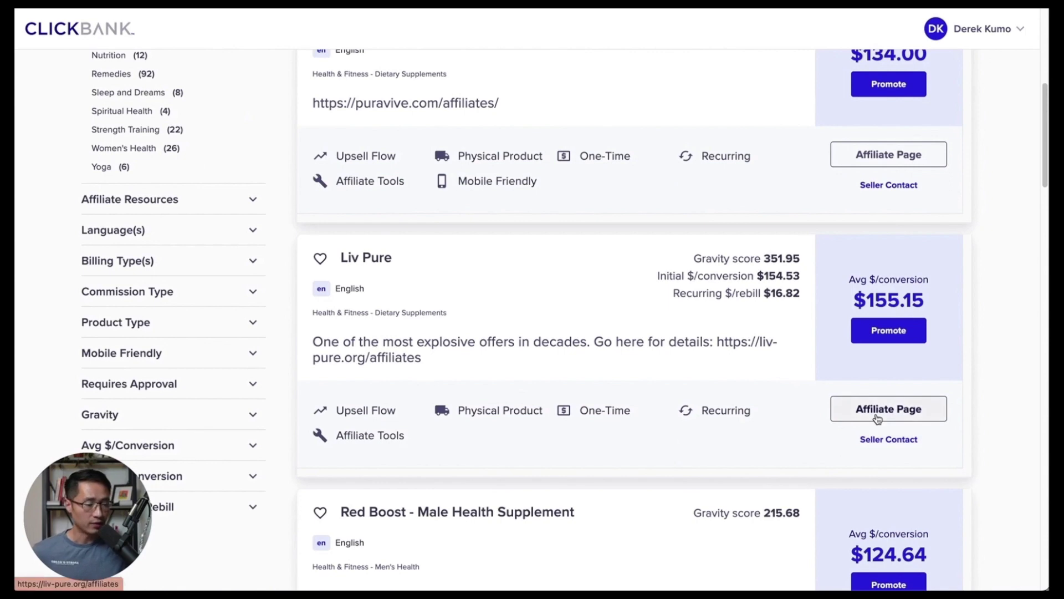
scroll(877, 418, "down", 2)
mouse_move(775, 392)
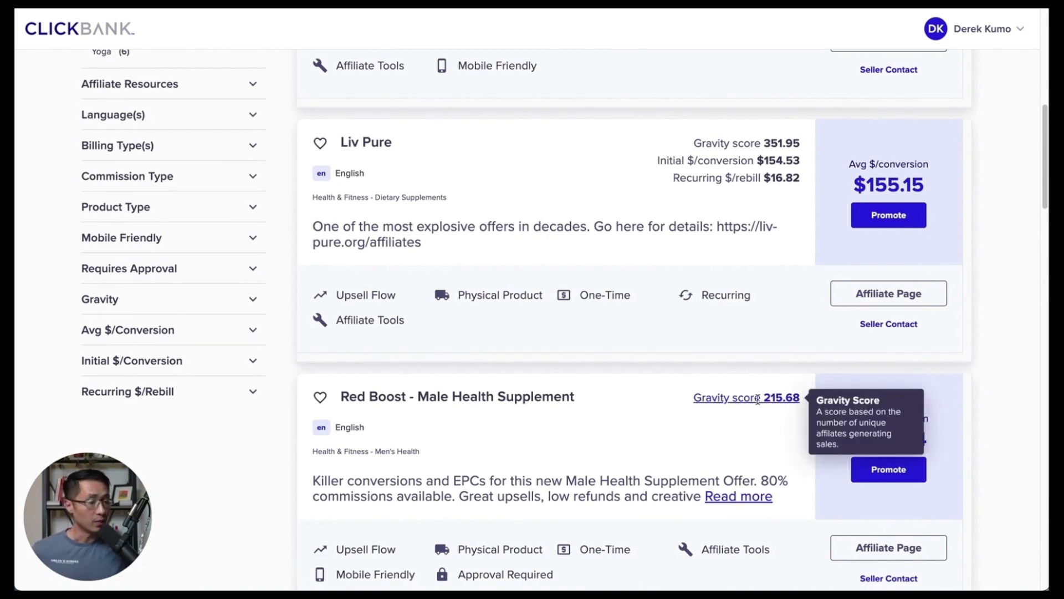
scroll(706, 106, "down", 8)
mouse_move(869, 256)
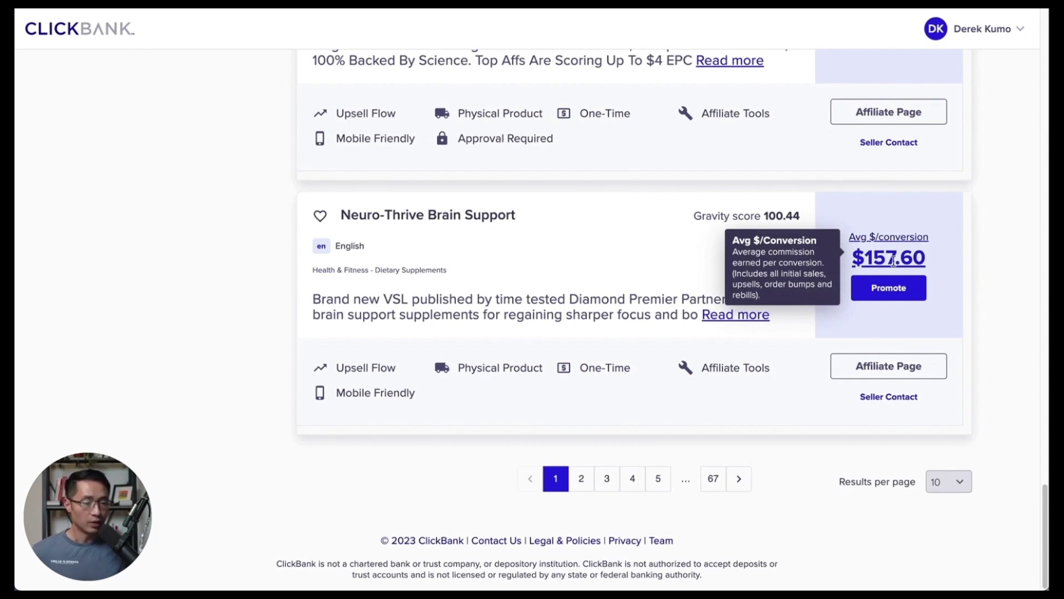
Step: Create a HopLink for Neuro-Thrive Brain Support using the account's affiliate nickname, copy the link and close the dialog
left_click(875, 293)
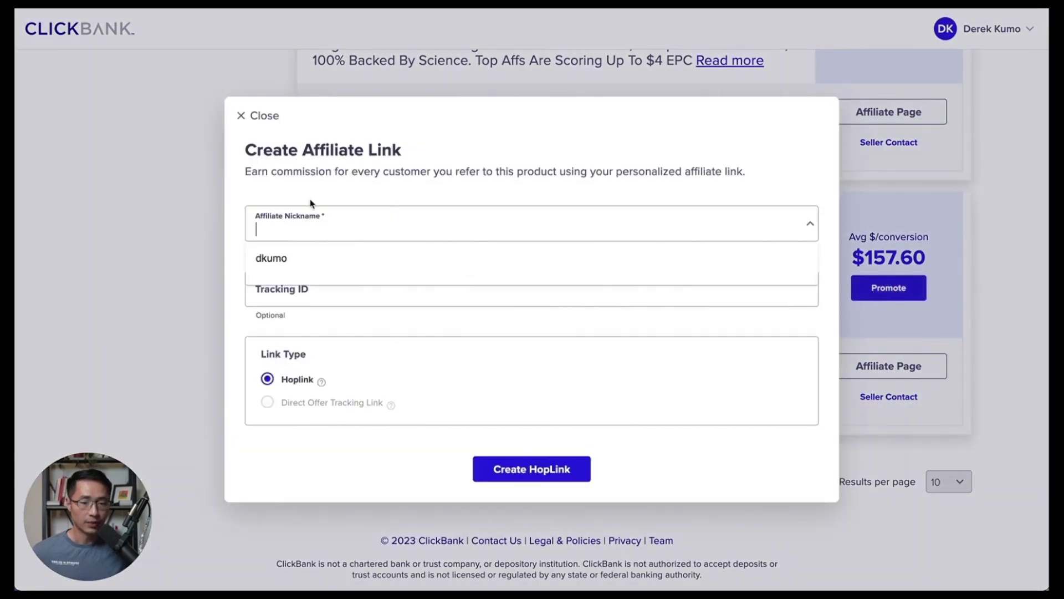
left_click(279, 258)
left_click(536, 470)
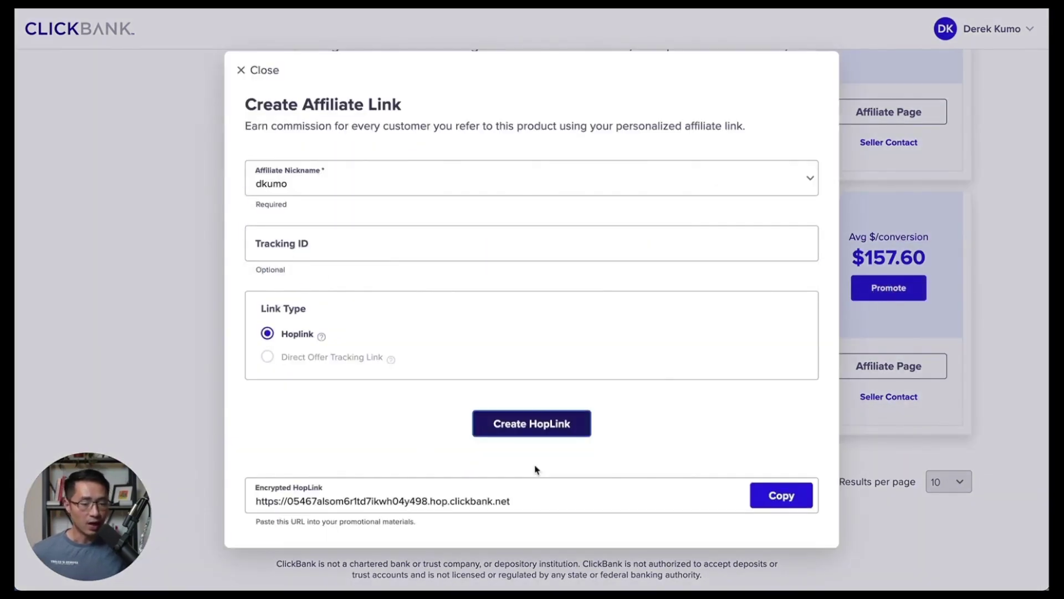
left_click(782, 476)
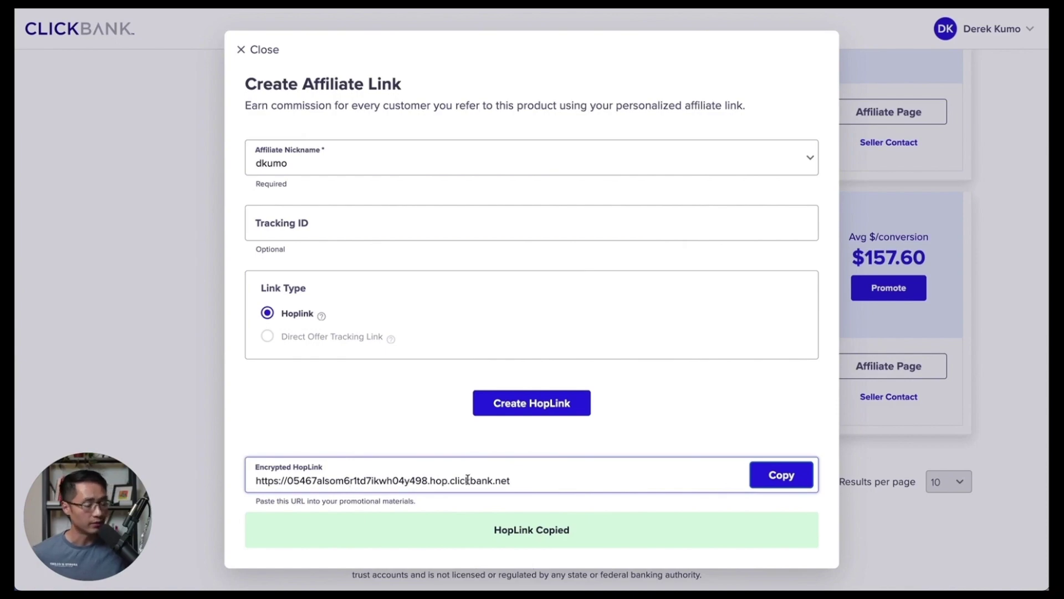
key("Escape")
Step: Switch to impact.com, open Find Brands and look through the brand category filters
scroll(715, 416, "up", 20)
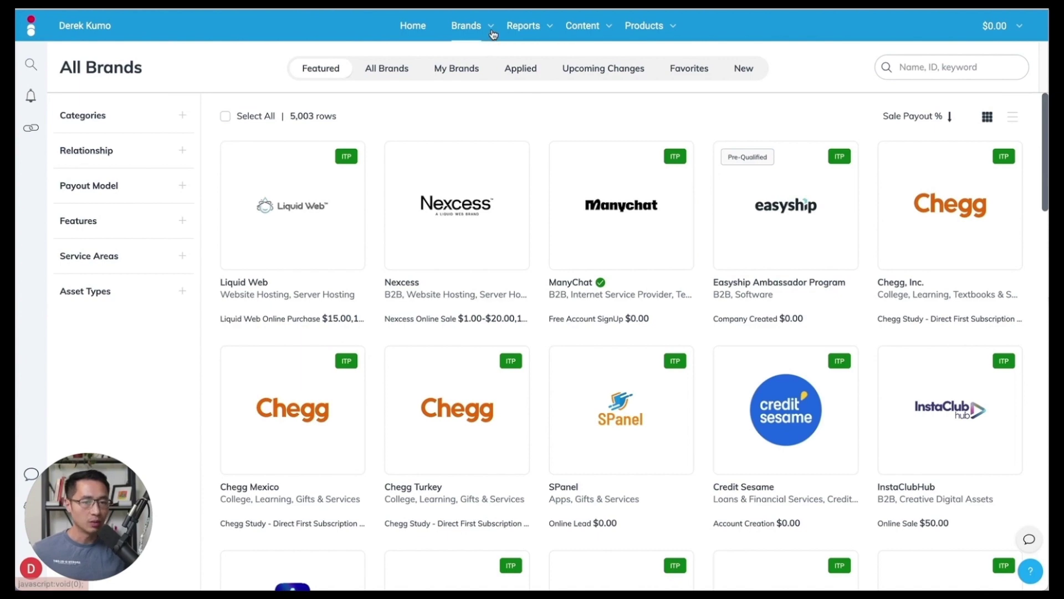
mouse_move(493, 26)
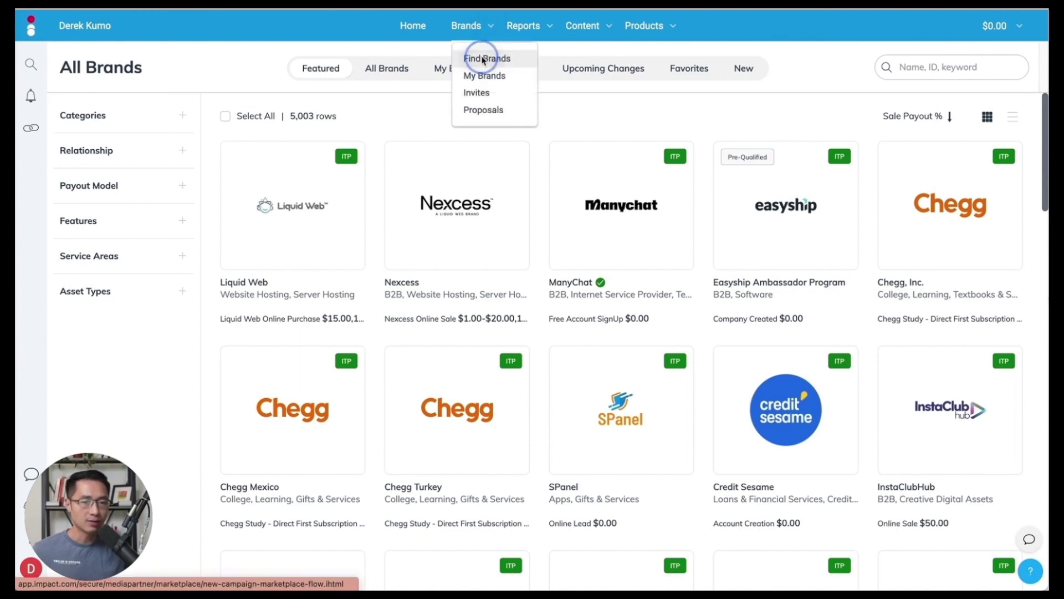
left_click(480, 58)
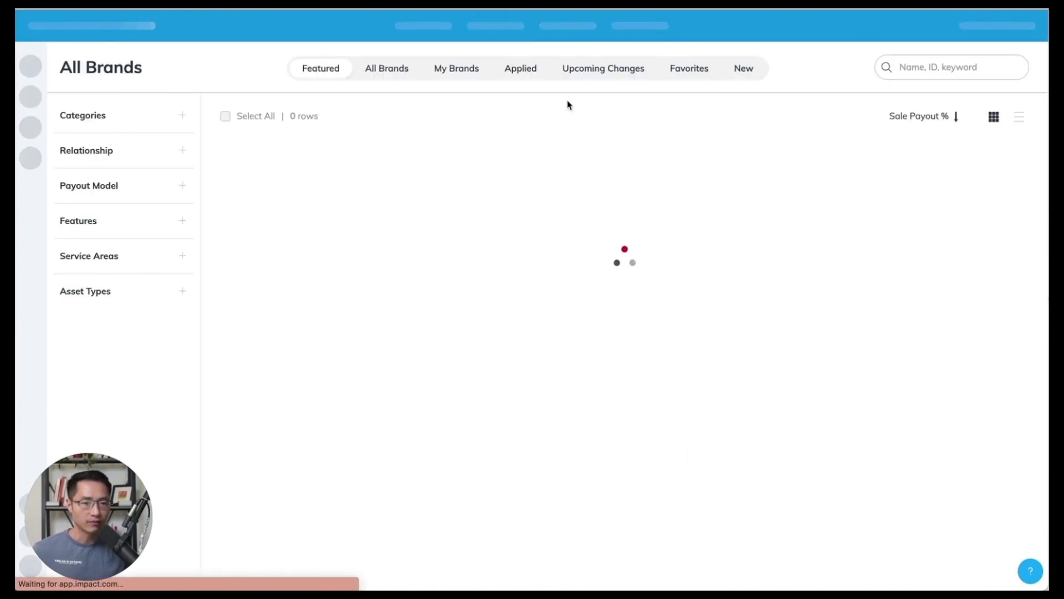
mouse_move(643, 221)
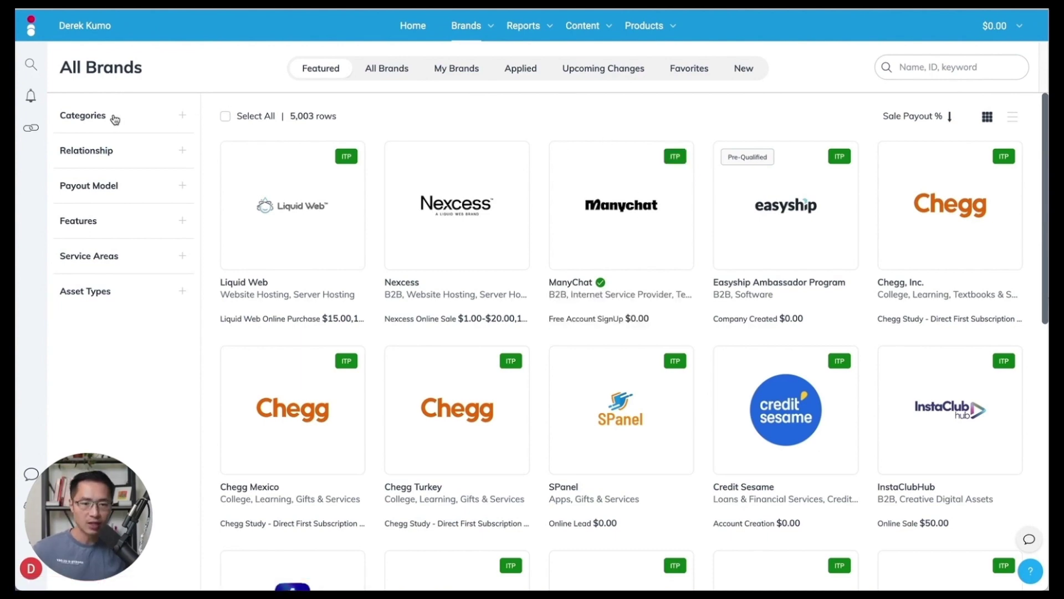
left_click(181, 117)
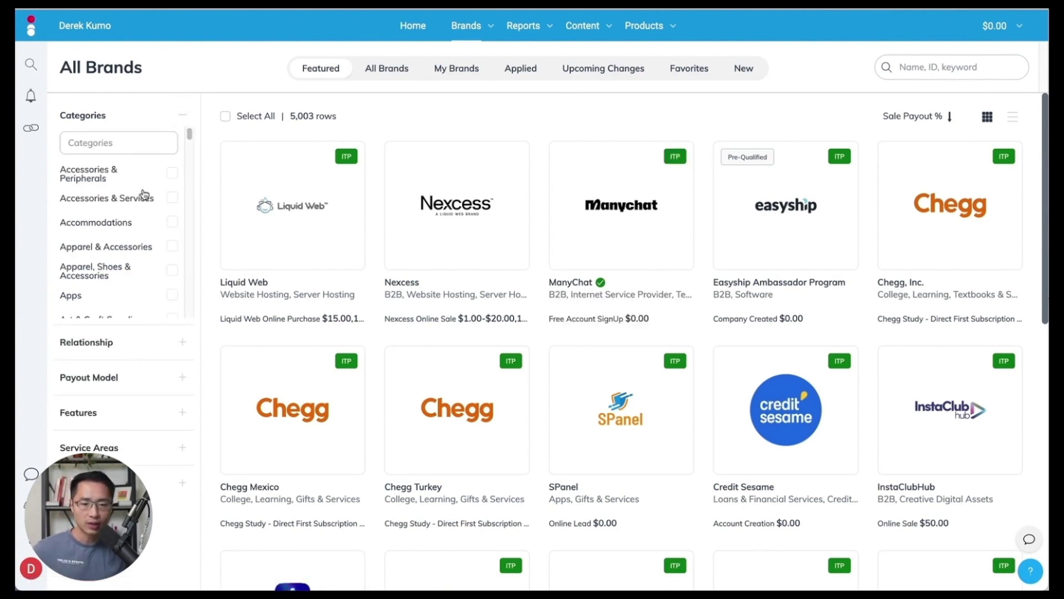
scroll(145, 193, "down", 5)
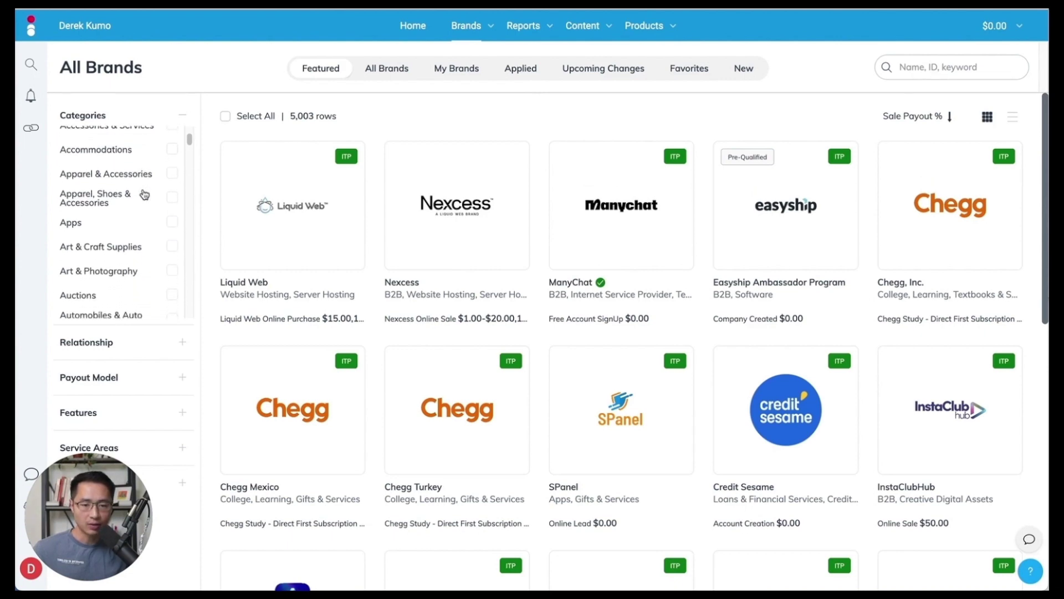
scroll(144, 194, "down", 3)
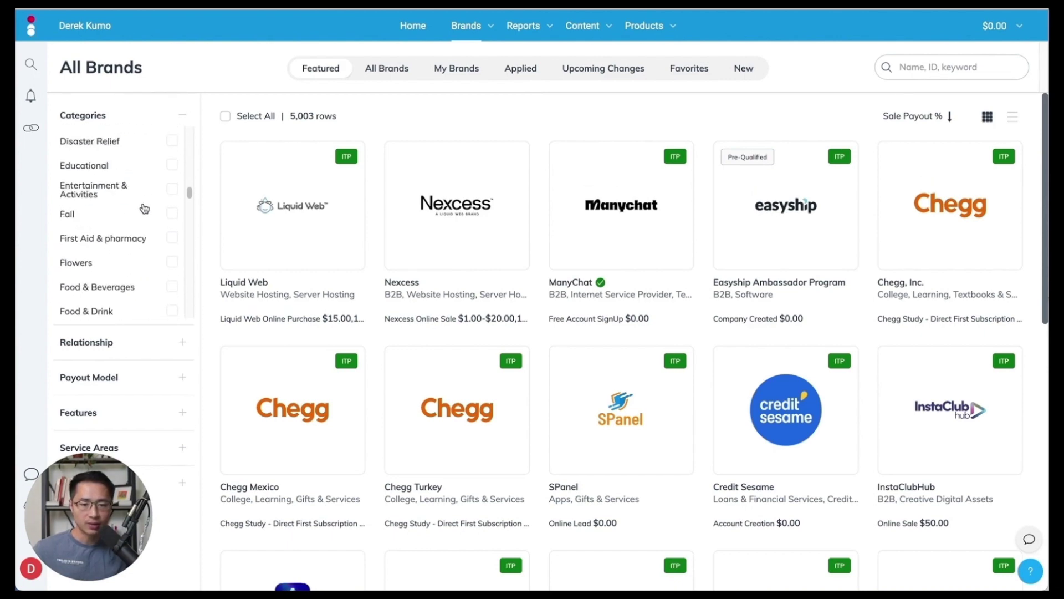
Step: Search the brand marketplace for petco
left_click(928, 69)
type("p")
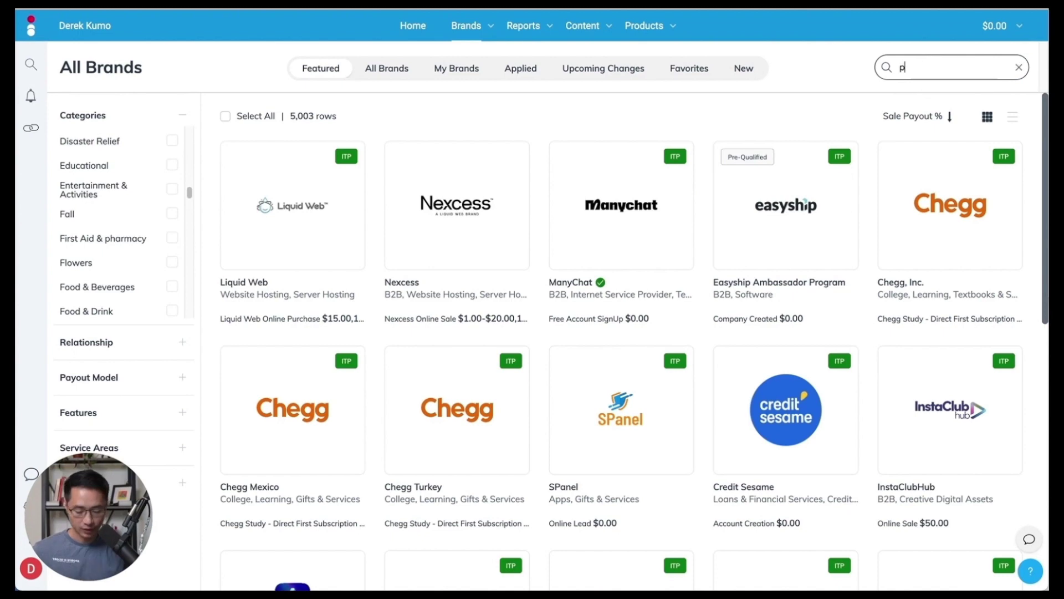
type("etco")
key("Return")
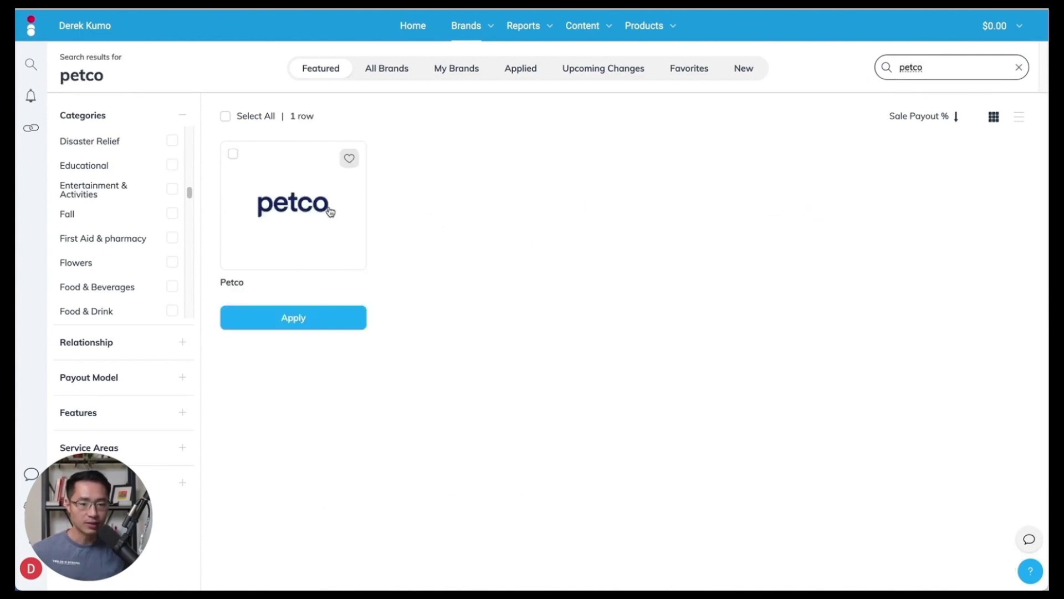
Step: Open the application form for Petco, review it down to the promotion message field, and close it without applying
mouse_move(331, 218)
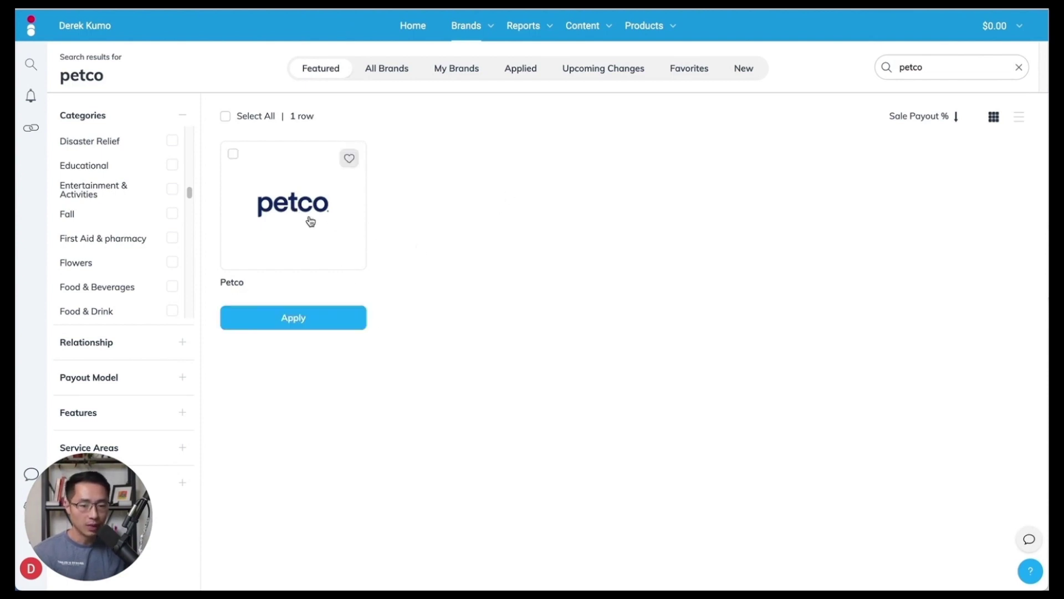
left_click(288, 319)
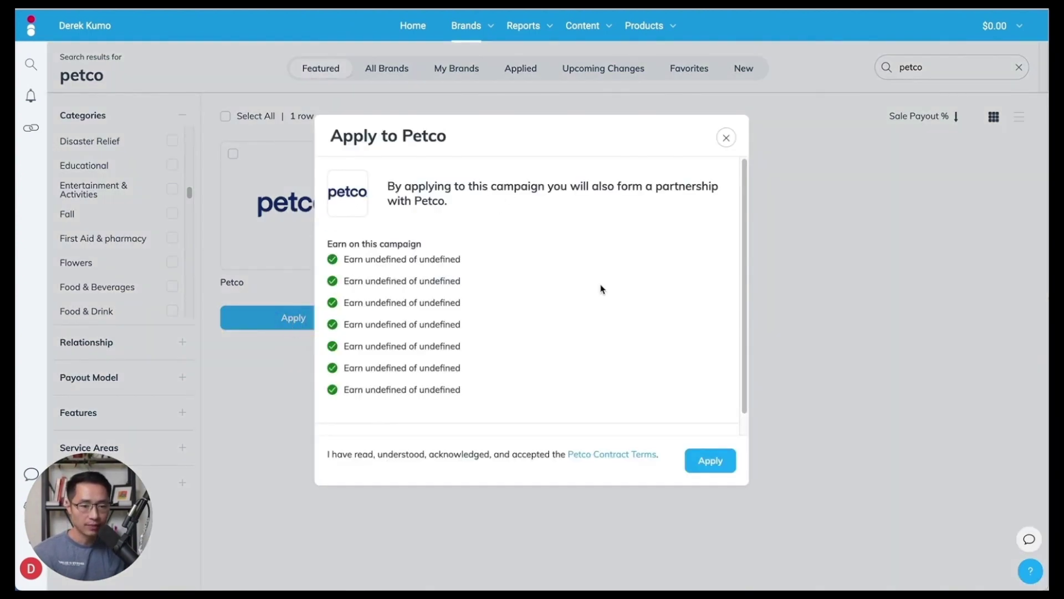
scroll(601, 287, "down", 3)
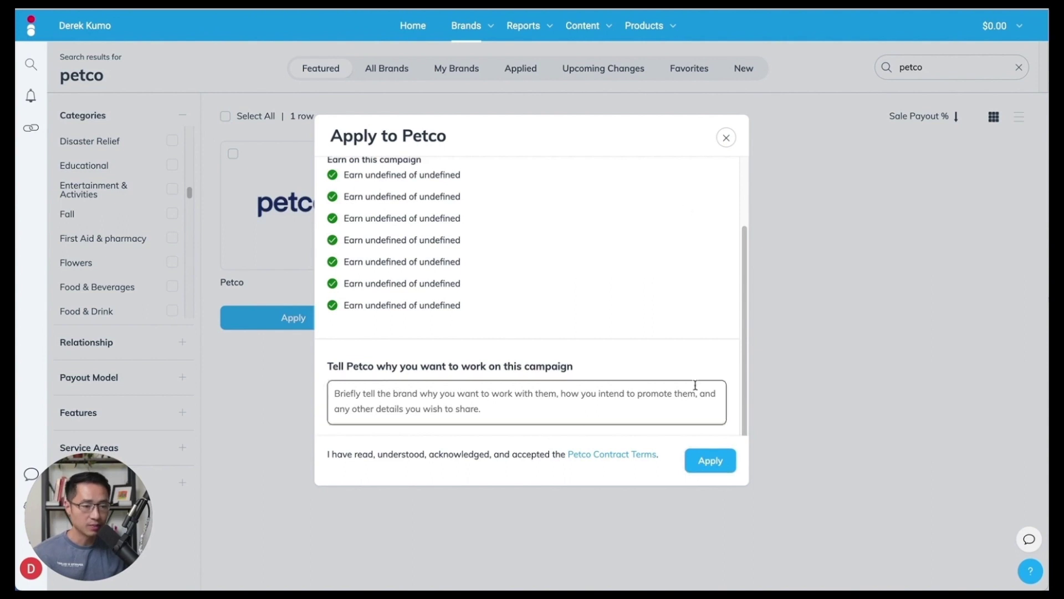
left_click(721, 143)
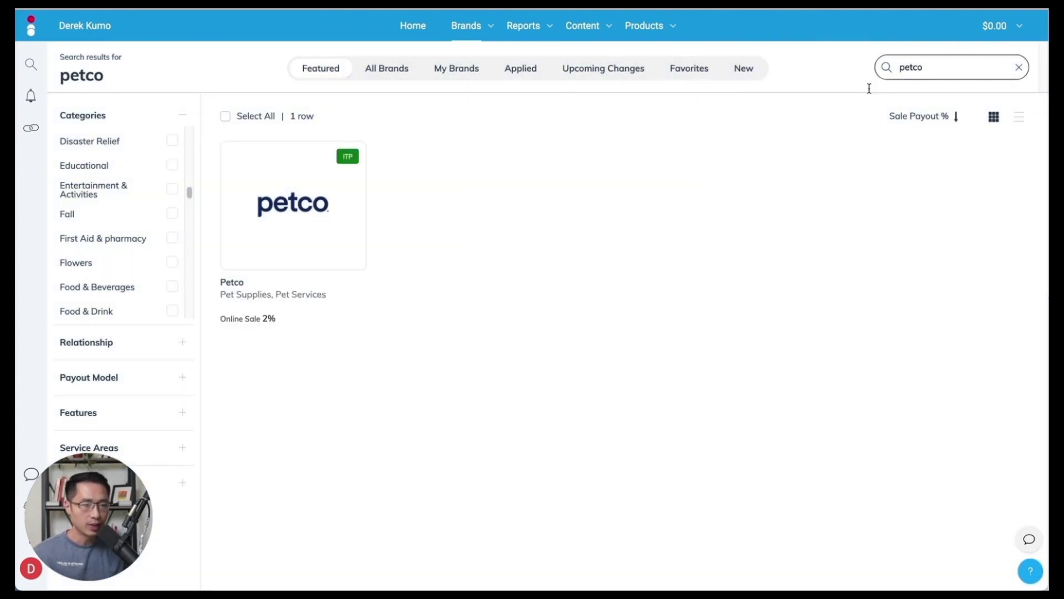
left_click(30, 33)
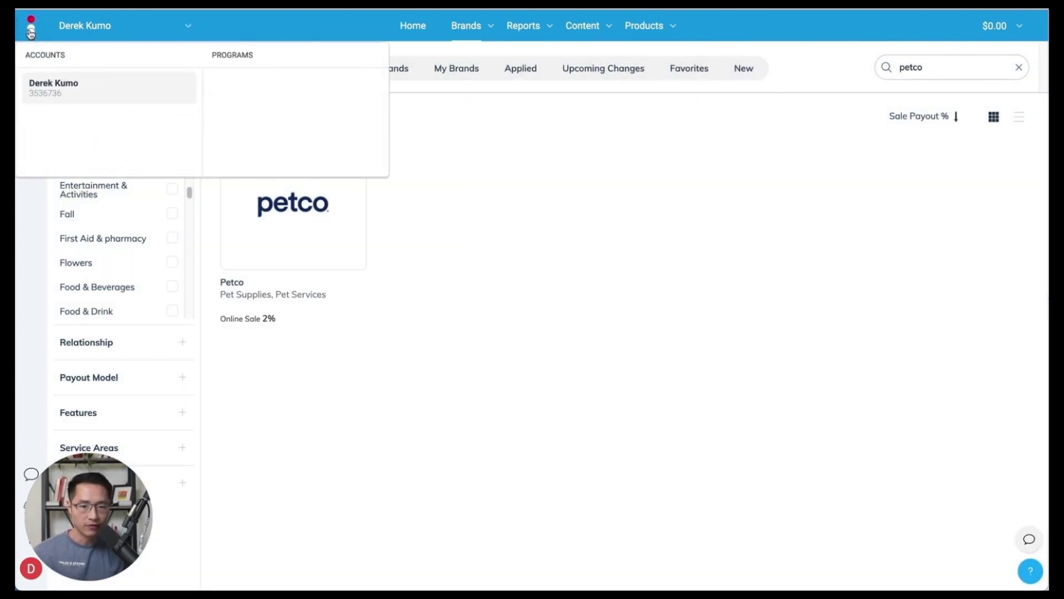
left_click(30, 34)
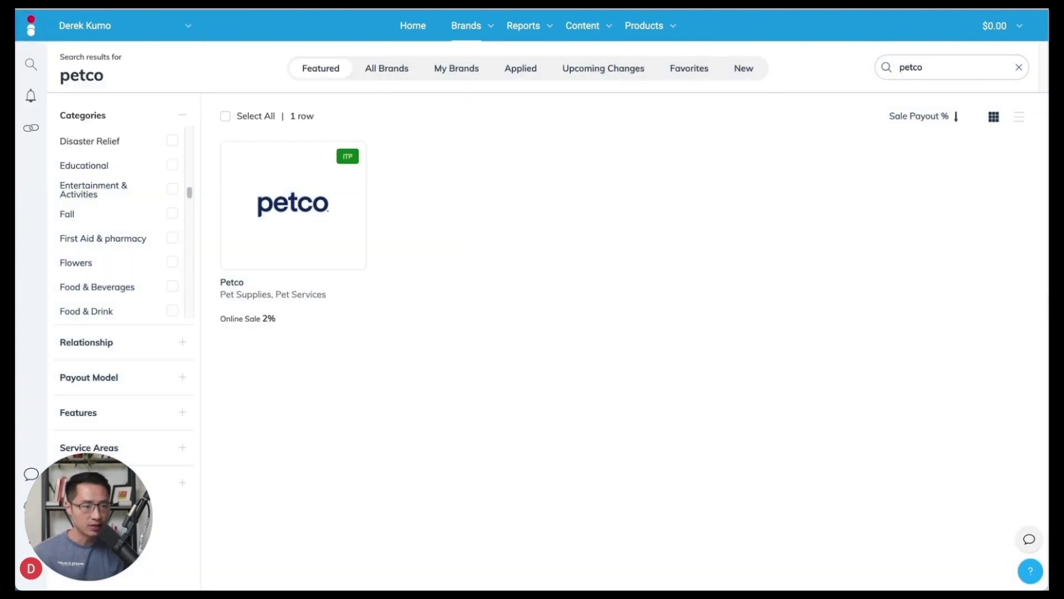
left_click(1023, 26)
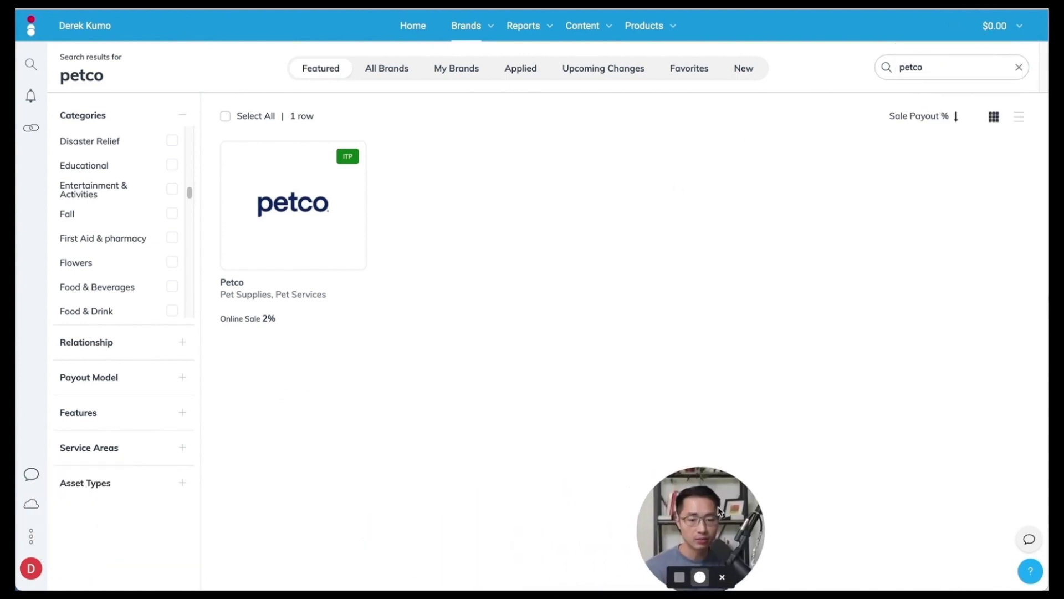
Step: Open the Public Profile page from the account settings
left_click(32, 538)
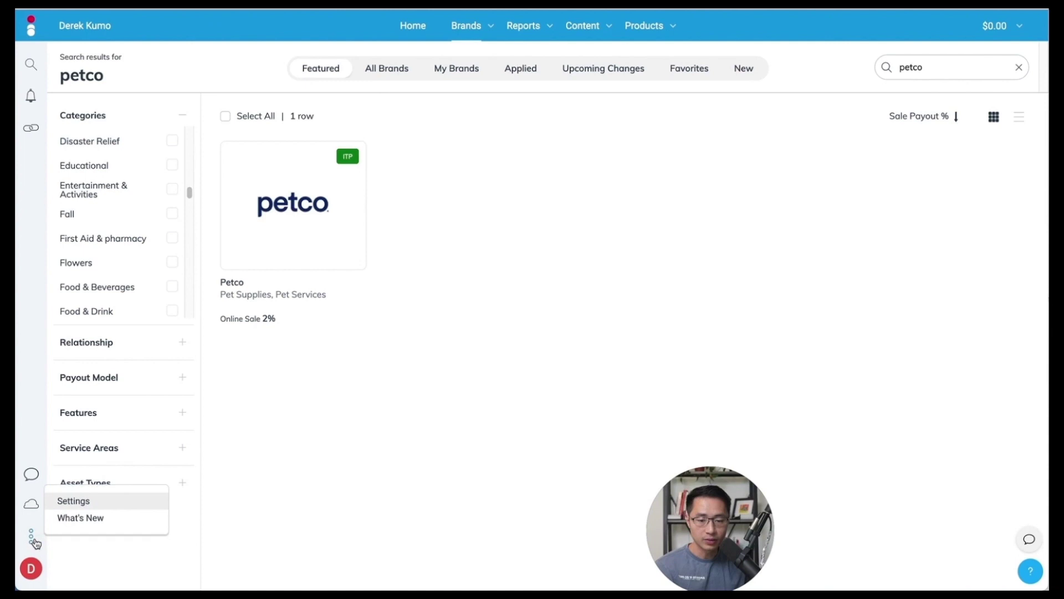
left_click(76, 501)
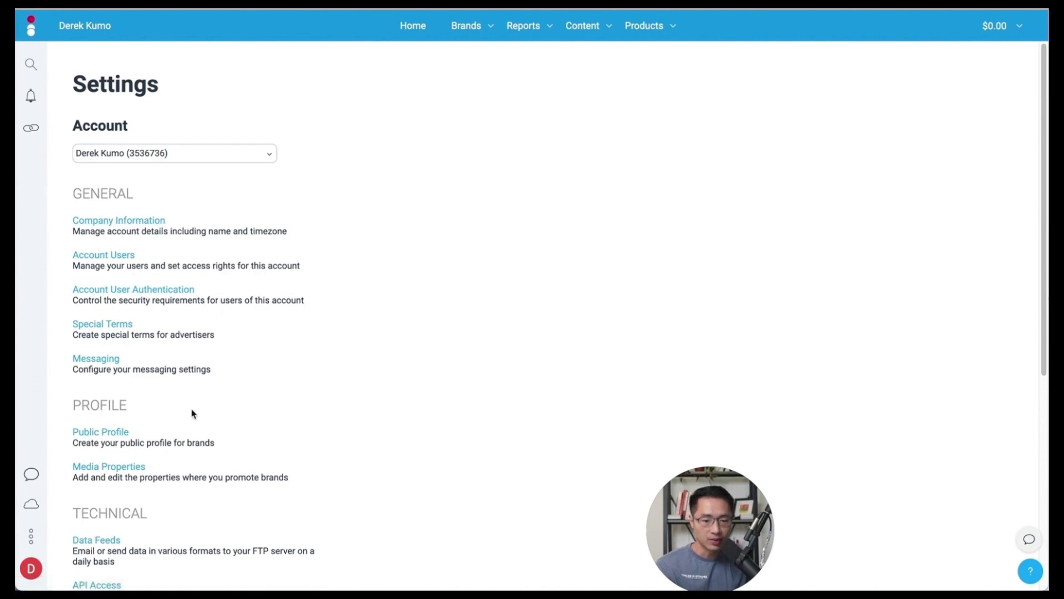
left_click(111, 432)
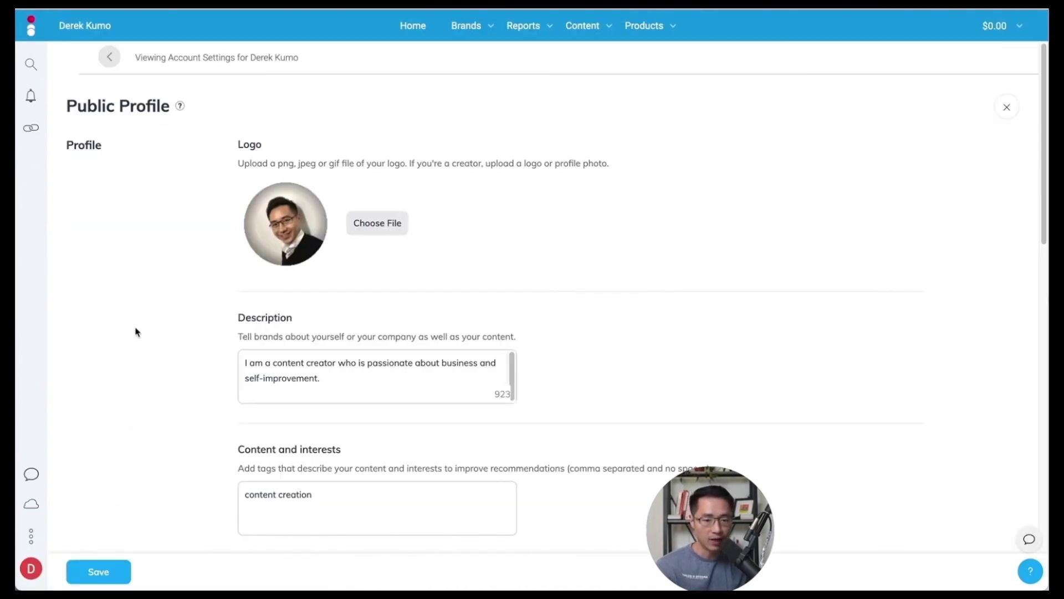
Step: Review the public profile's description, business model, links and contacts, and open the Media Properties settings
scroll(397, 330, "down", 1)
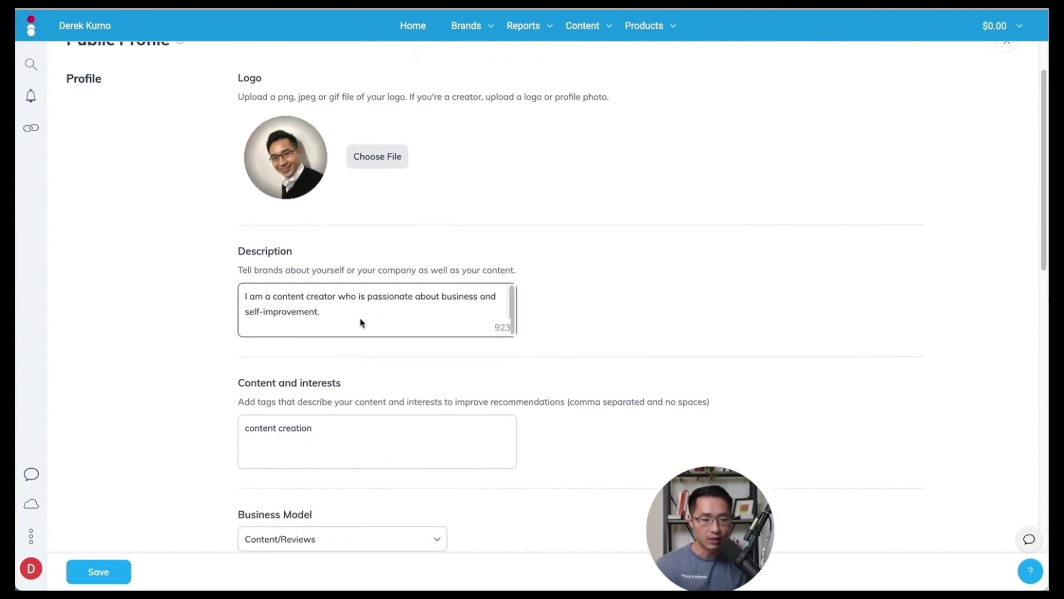
scroll(574, 254, "down", 7)
scroll(568, 283, "down", 2)
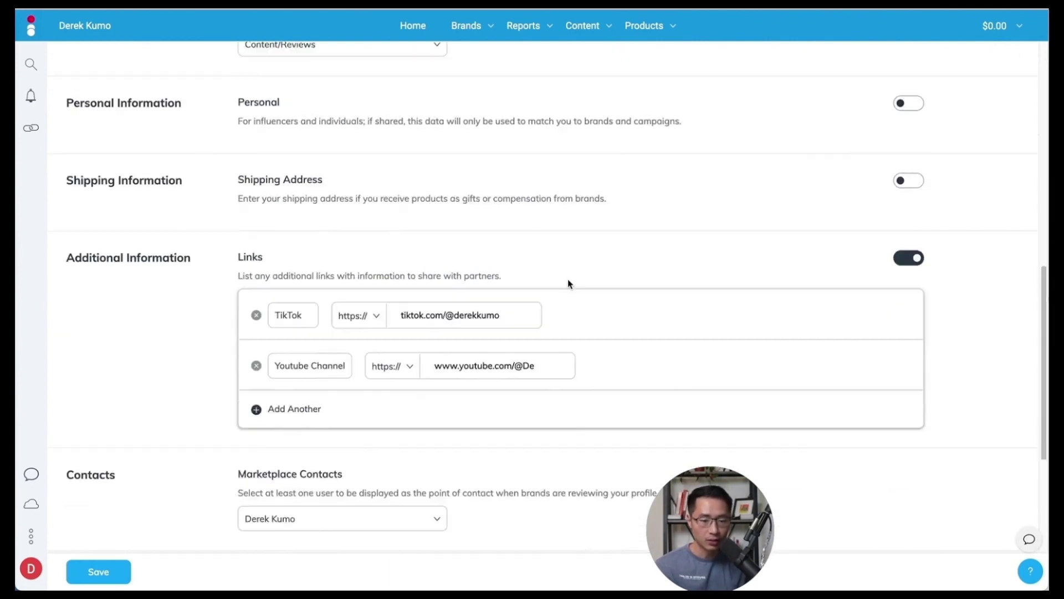
scroll(554, 309, "down", 3)
scroll(169, 470, "up", 4)
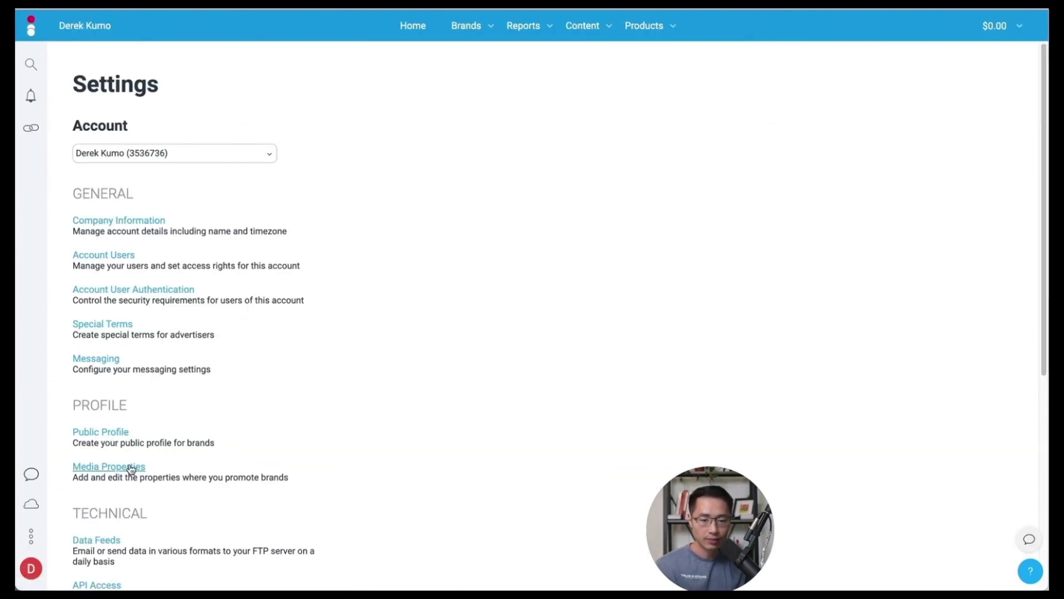
left_click(131, 467)
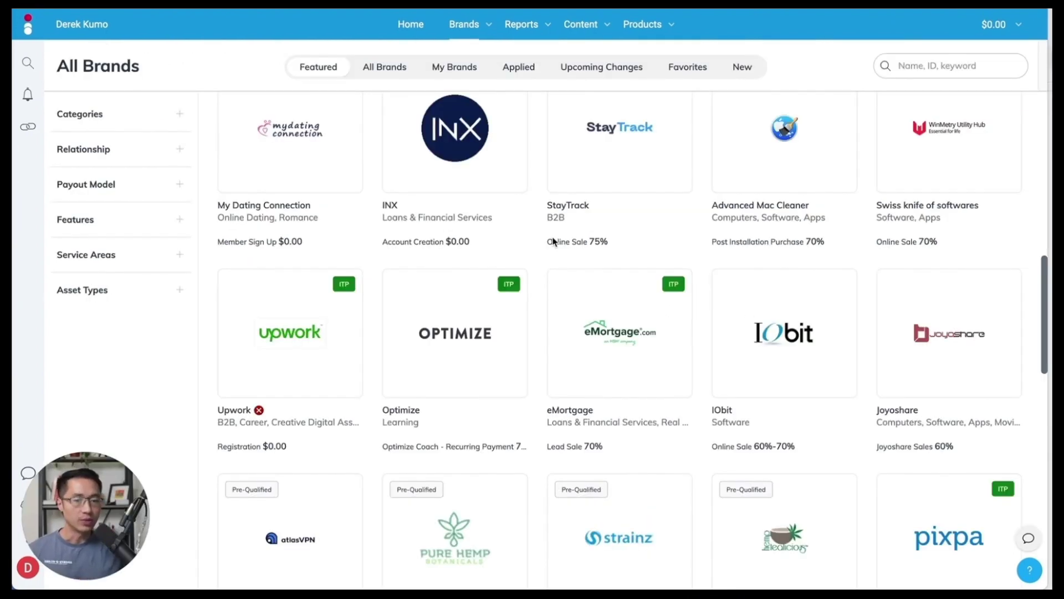
Step: Browse the featured brands in the marketplace and compare their categories and payouts
scroll(549, 255, "up", 6)
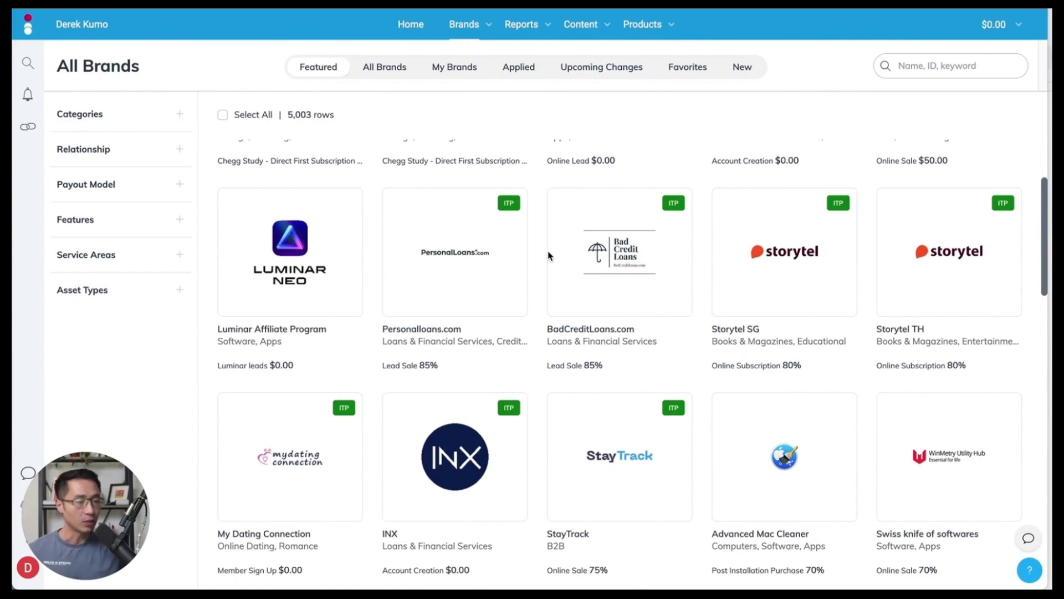
scroll(549, 255, "down", 5)
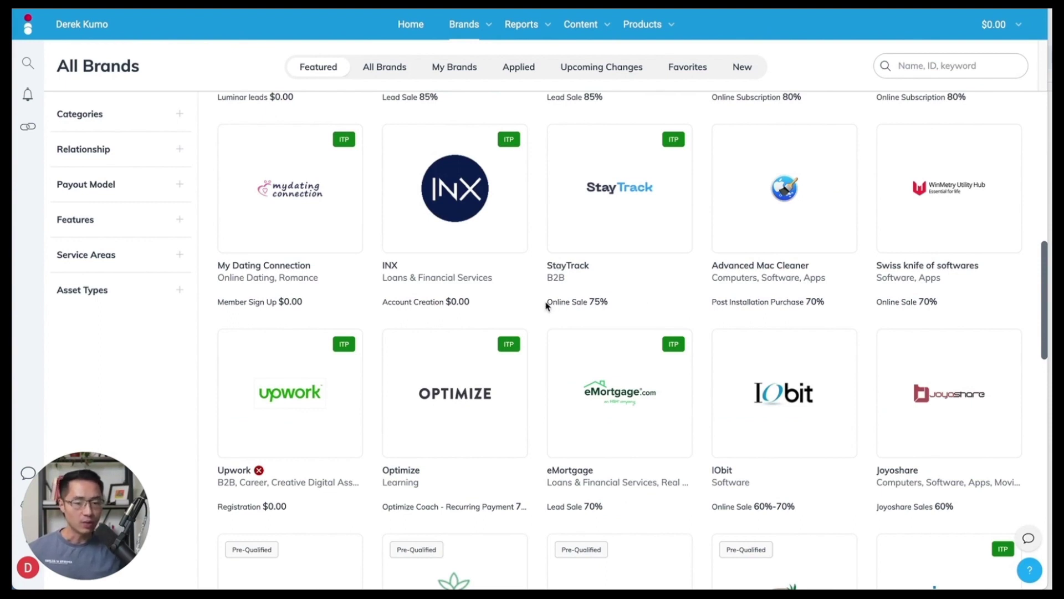
scroll(364, 400, "down", 1)
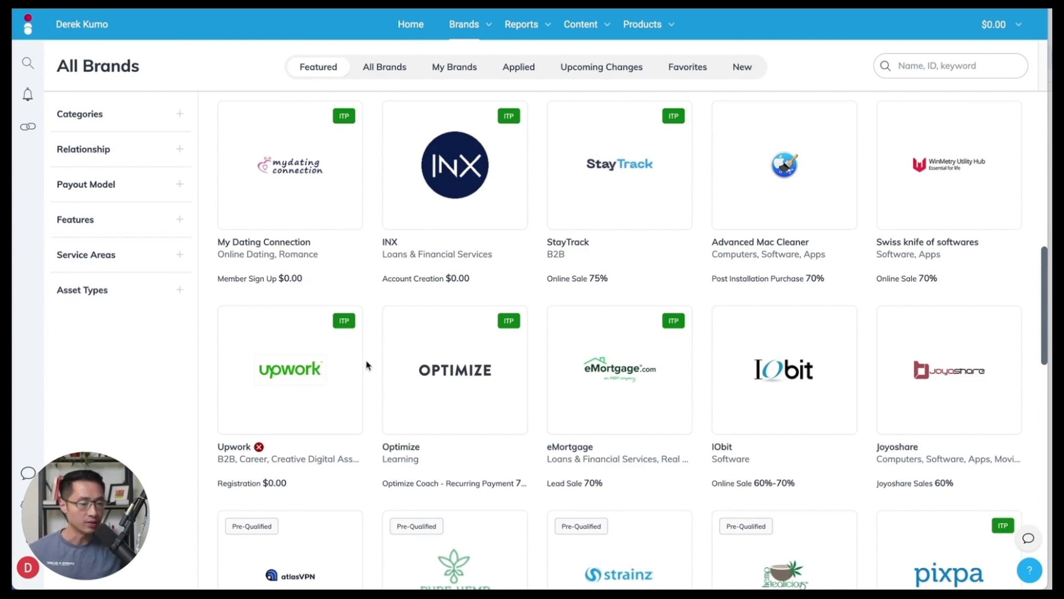
Step: Find the Upwork card among the featured brands and view its application option
scroll(366, 365, "down", 1)
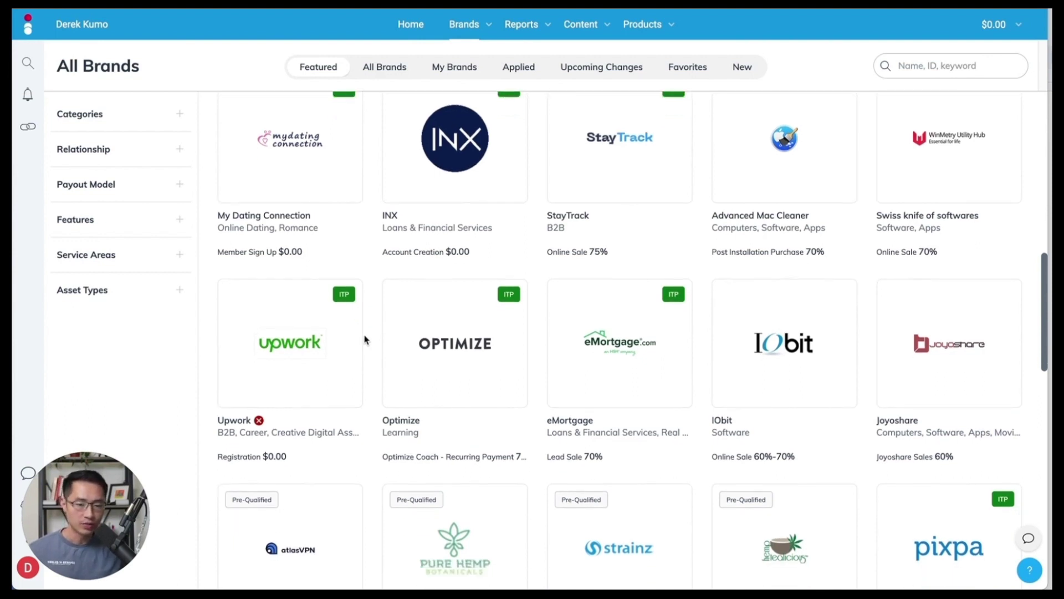
mouse_move(316, 368)
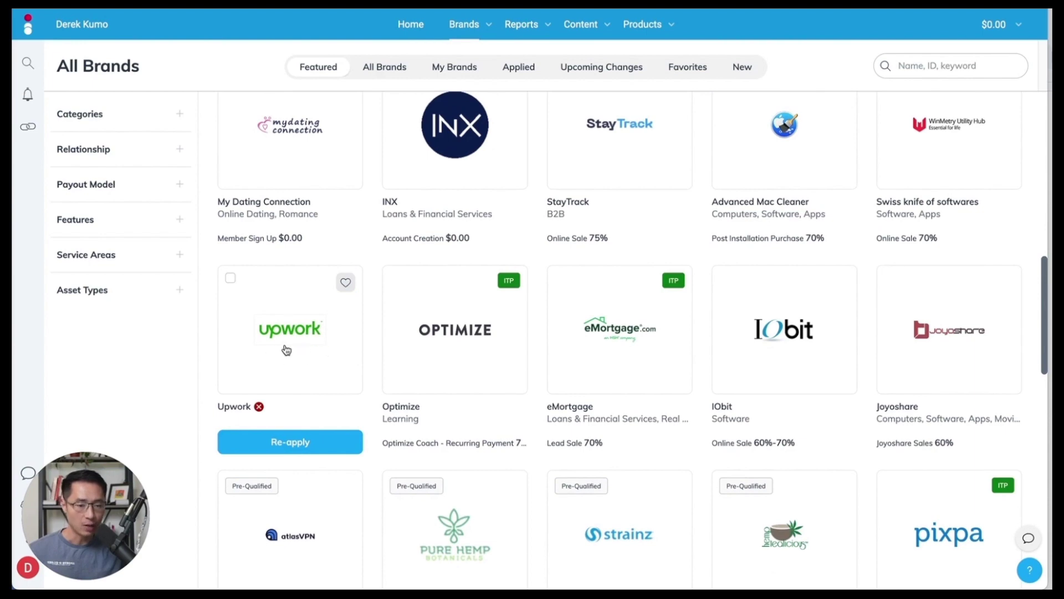
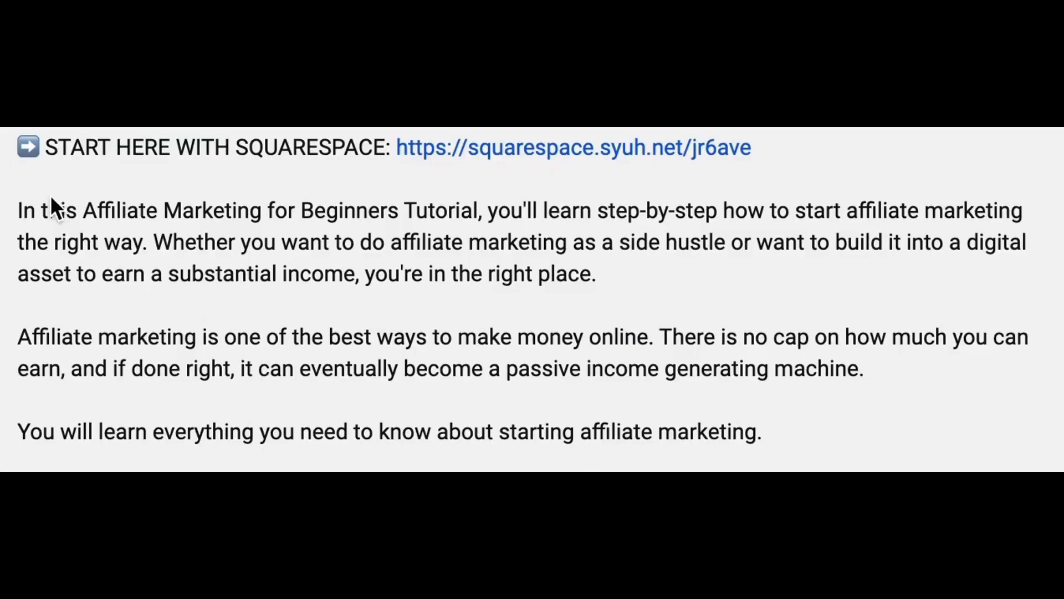
Step: Highlight the Squarespace start link in the video description, then switch to the Squarespace website and begin the free website trial
left_click_drag(14, 148, 770, 143)
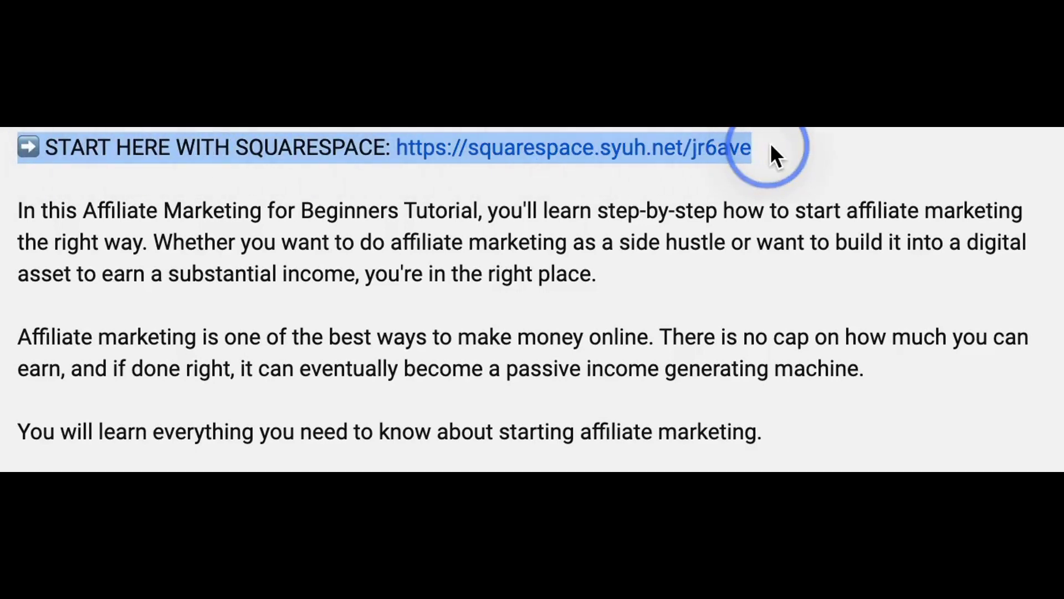
left_click(842, 164)
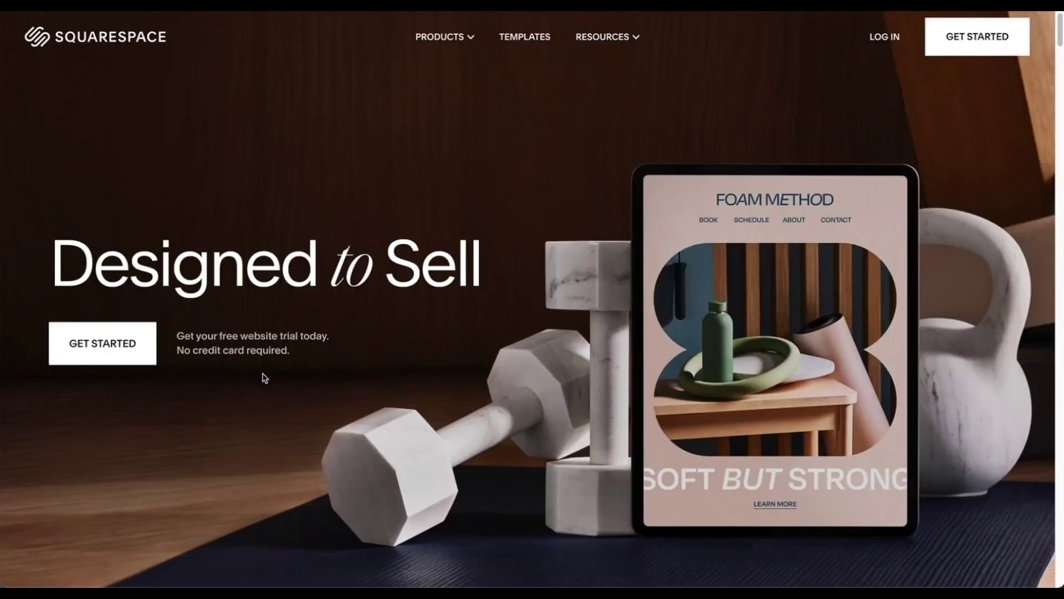
left_click(266, 375)
left_click(82, 356)
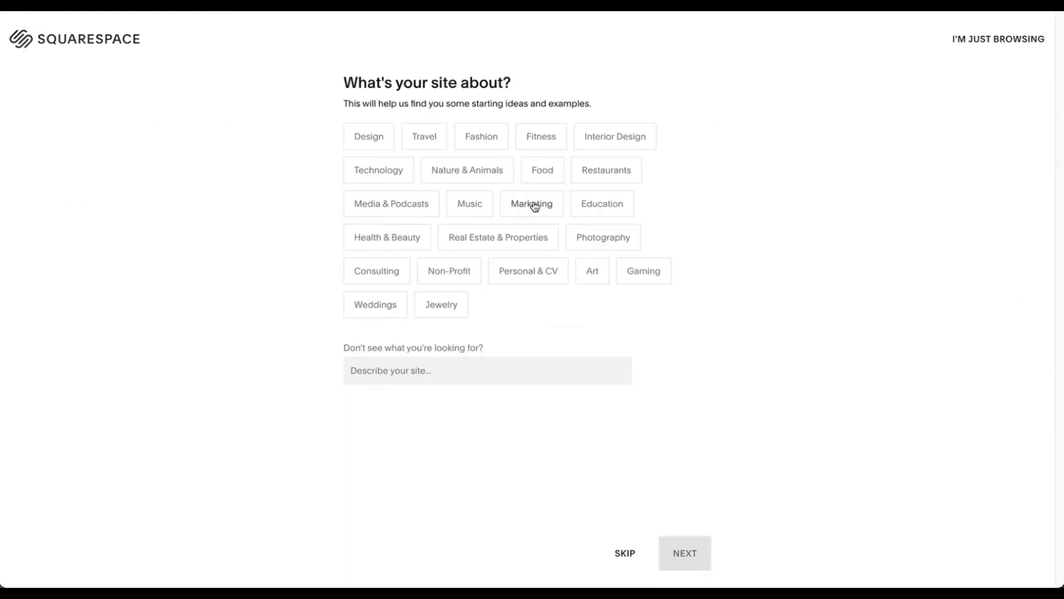
Step: Describe the site's subject as "personal brand" and continue to the goals question
left_click(534, 205)
left_click(449, 370)
type("personal brand")
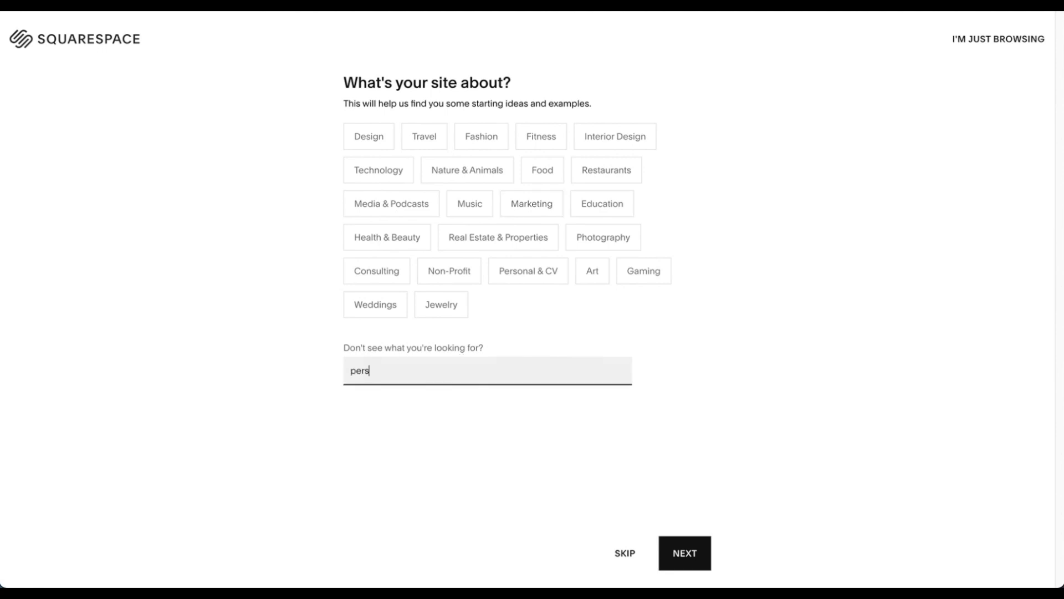
left_click(689, 551)
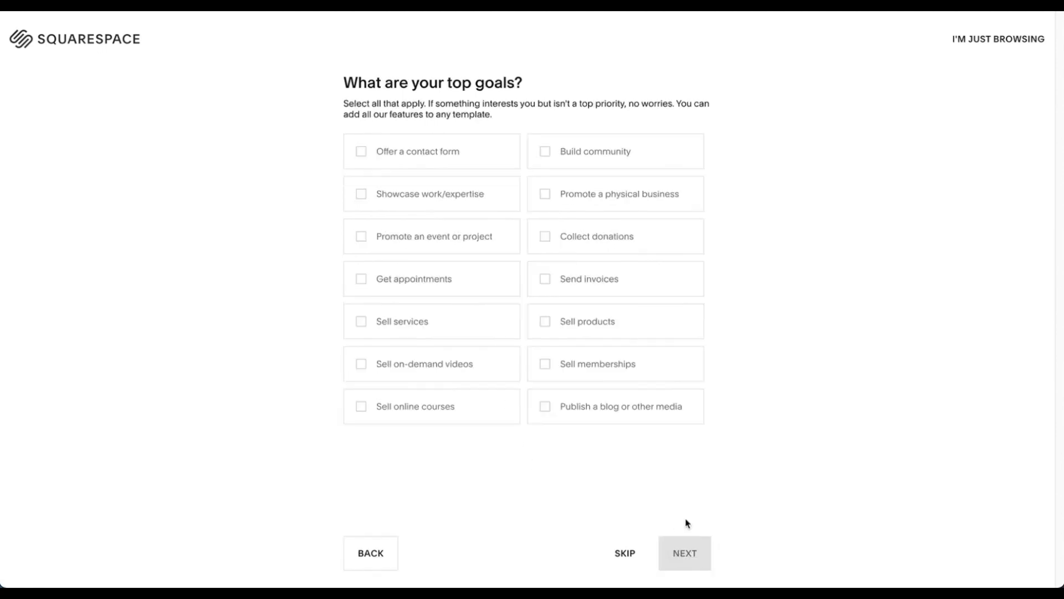
Step: Set the top goal to "Publish a blog or other media" and opt for a professionally designed website template
left_click(546, 410)
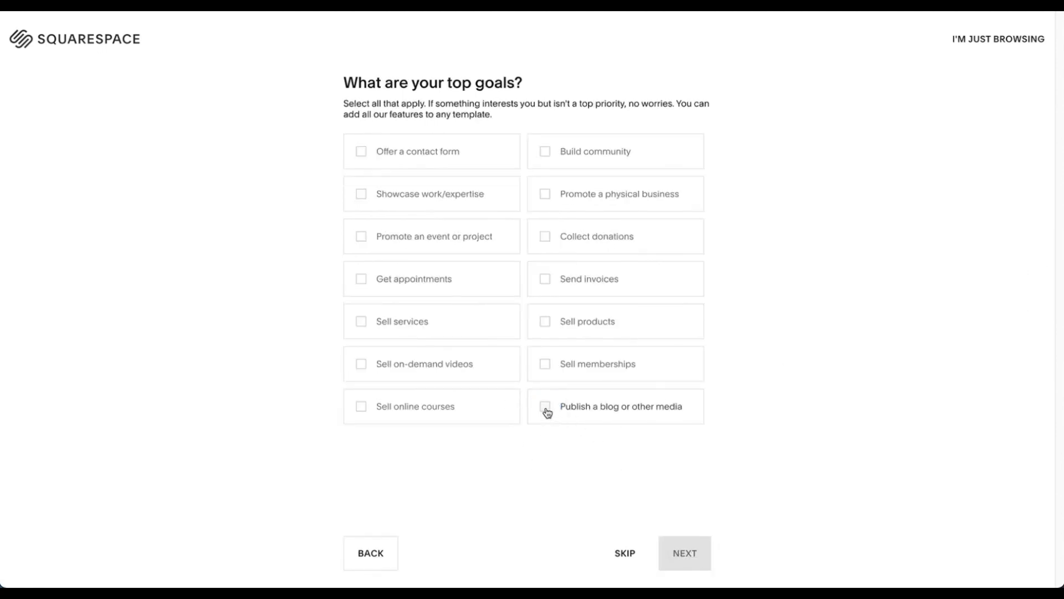
left_click(689, 554)
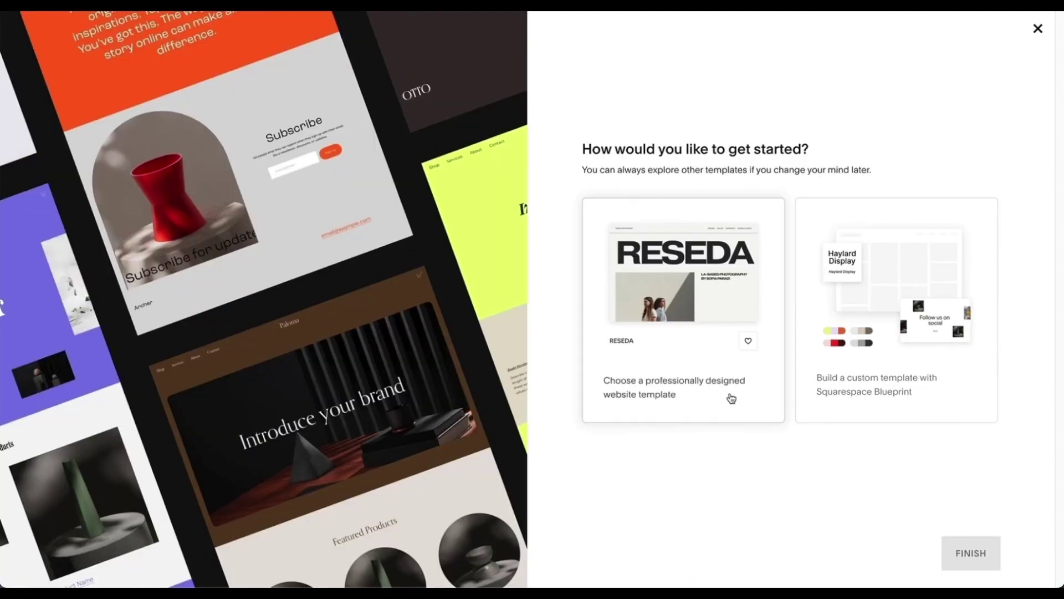
left_click(730, 395)
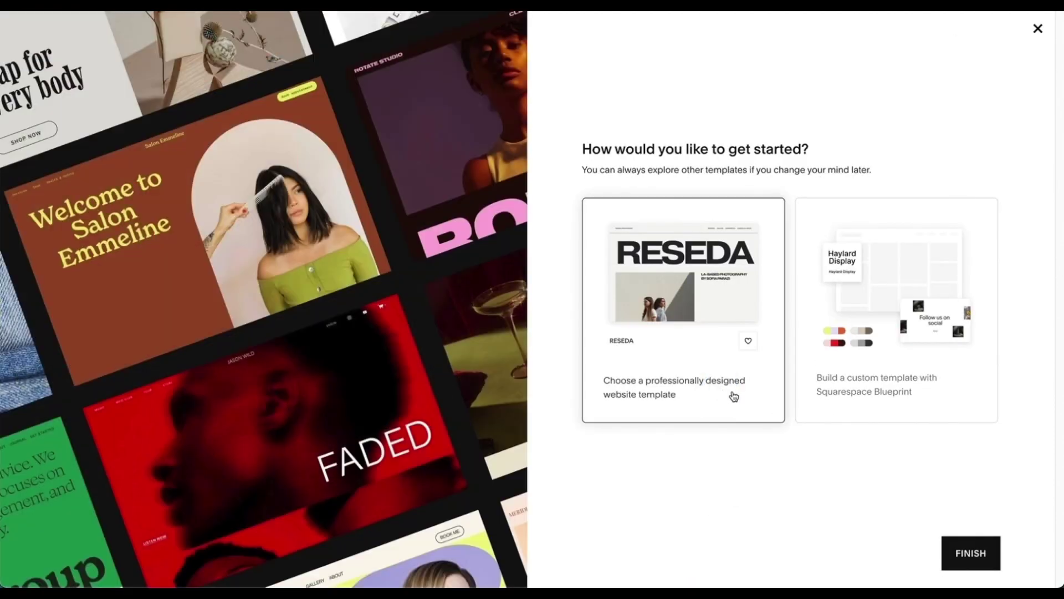
left_click(979, 562)
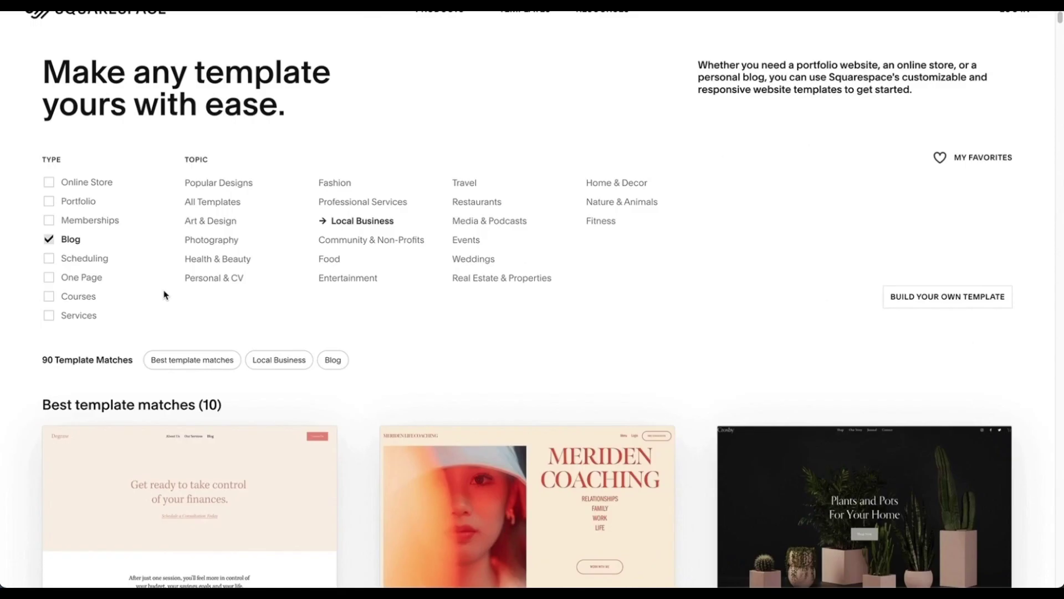
Step: Browse the blog templates for local businesses and compare their designs
scroll(164, 294, "down", 2)
scroll(352, 323, "down", 6)
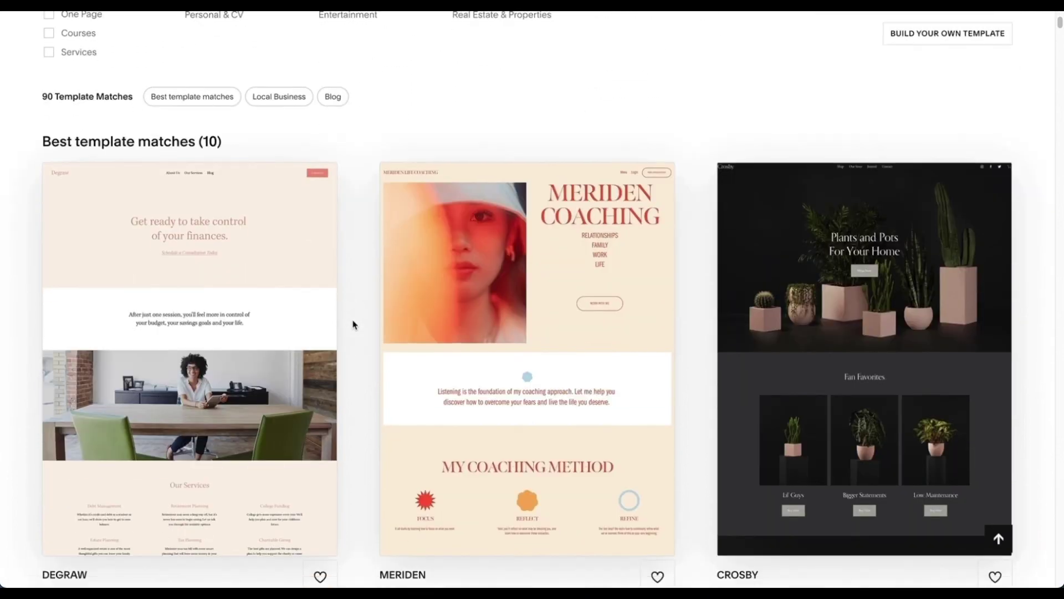
scroll(353, 324, "down", 12)
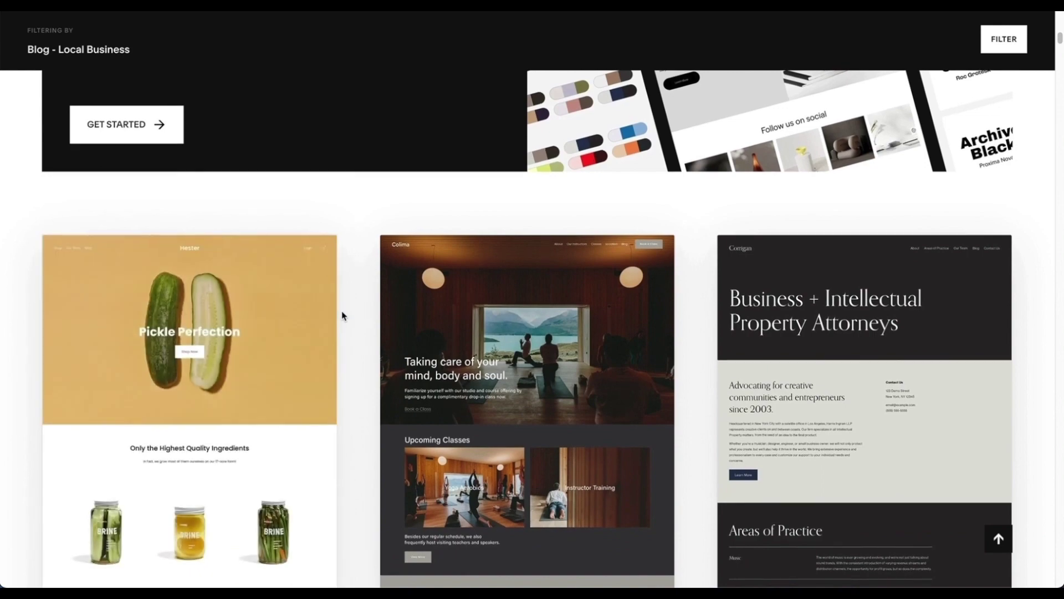
scroll(339, 314, "down", 12)
scroll(342, 316, "down", 5)
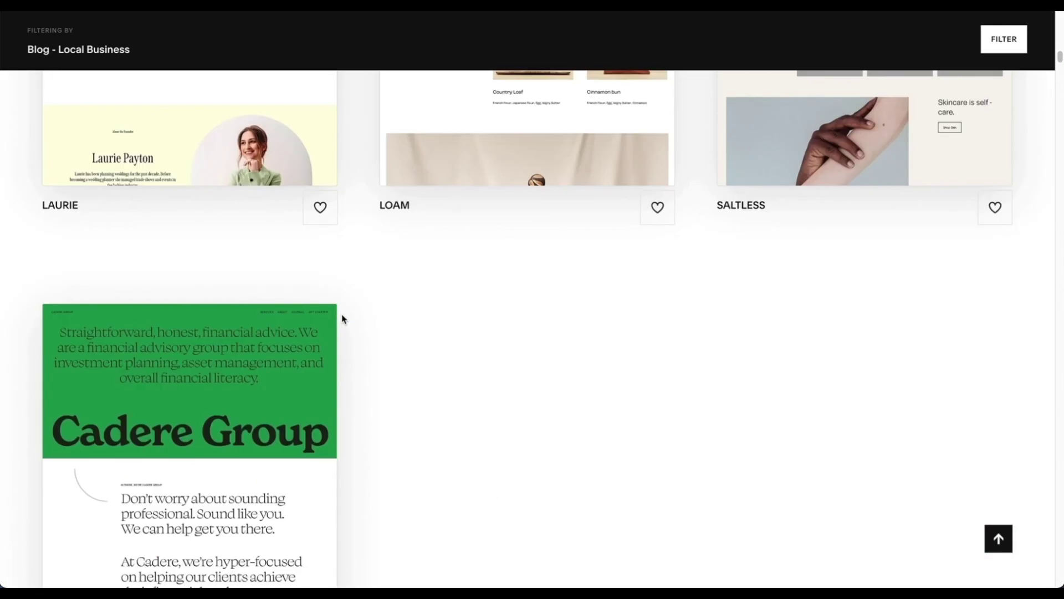
scroll(344, 317, "up", 3)
scroll(344, 317, "down", 16)
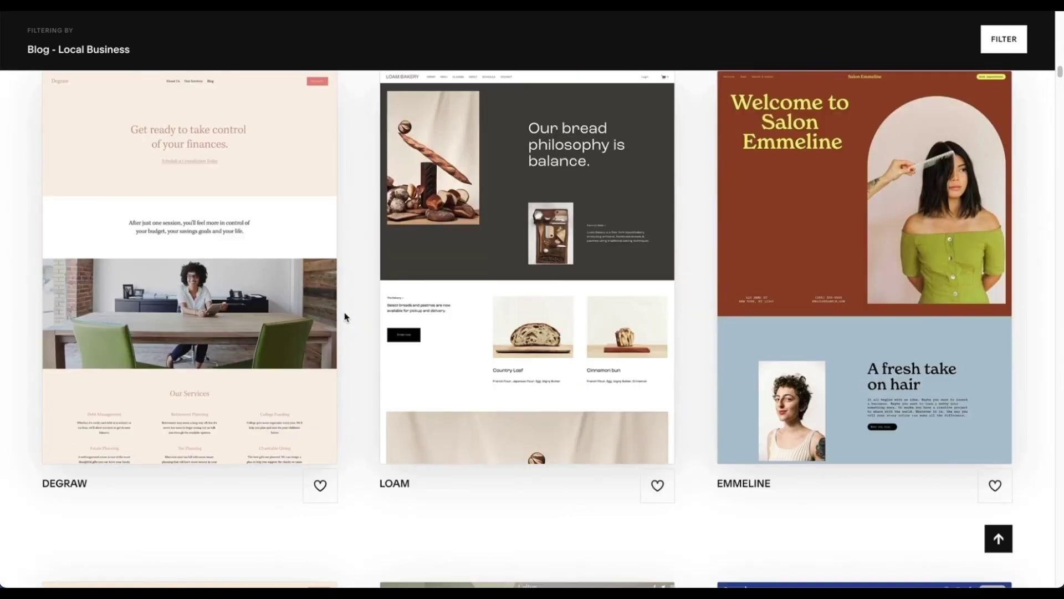
scroll(345, 317, "up", 20)
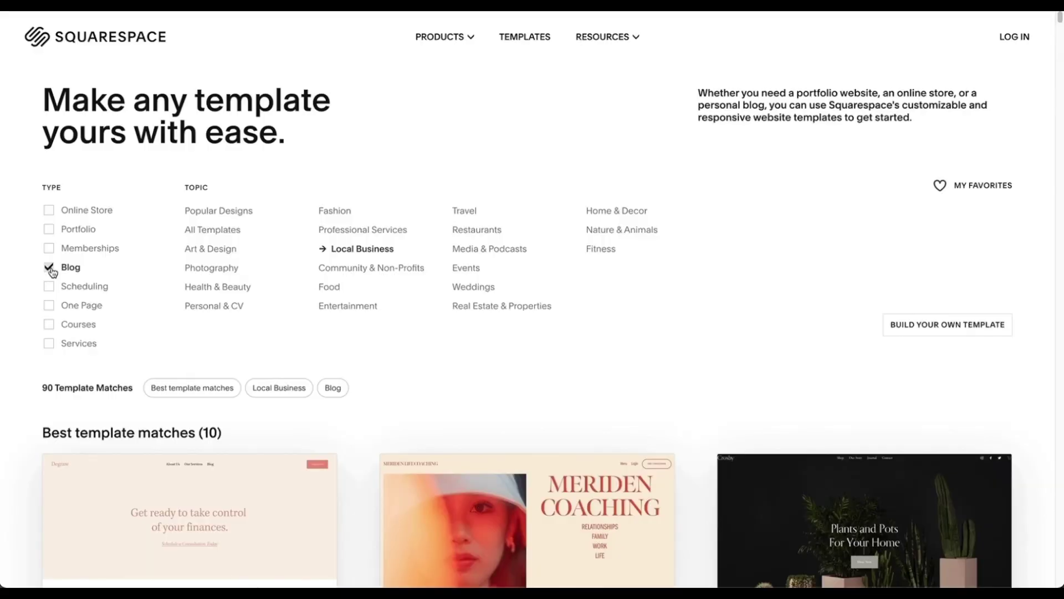
Step: Filter the templates by the Personal & CV topic without the Blog type, and look through the matching designs
left_click(197, 311)
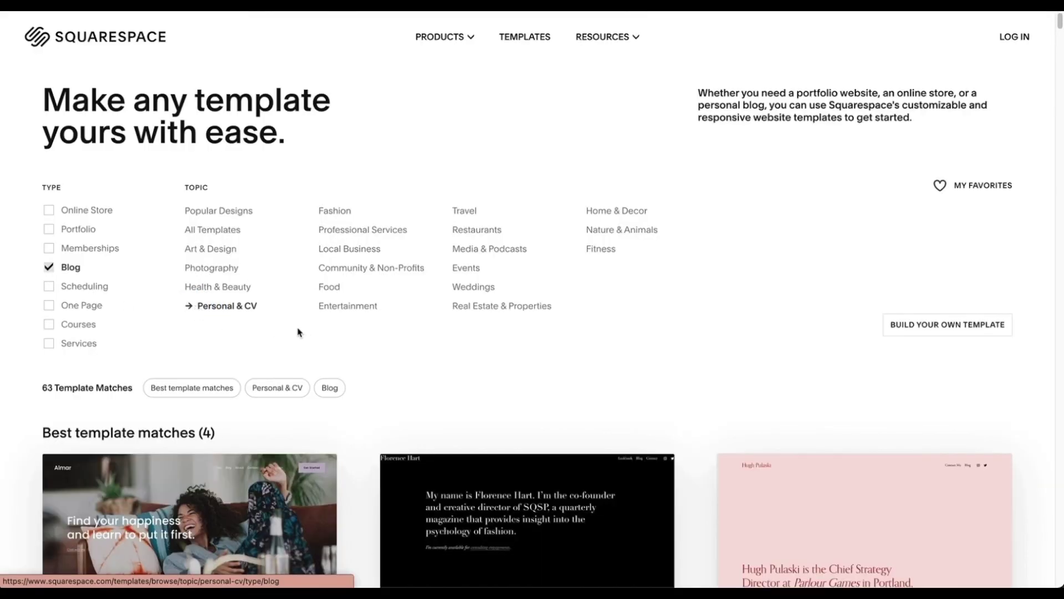
left_click(55, 269)
scroll(351, 361, "down", 3)
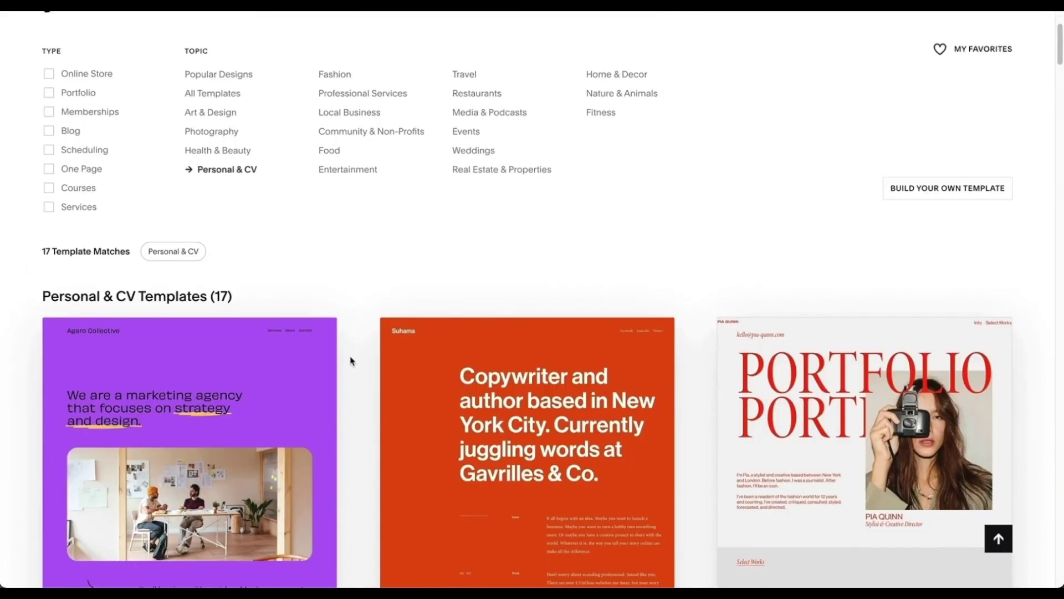
scroll(351, 360, "down", 8)
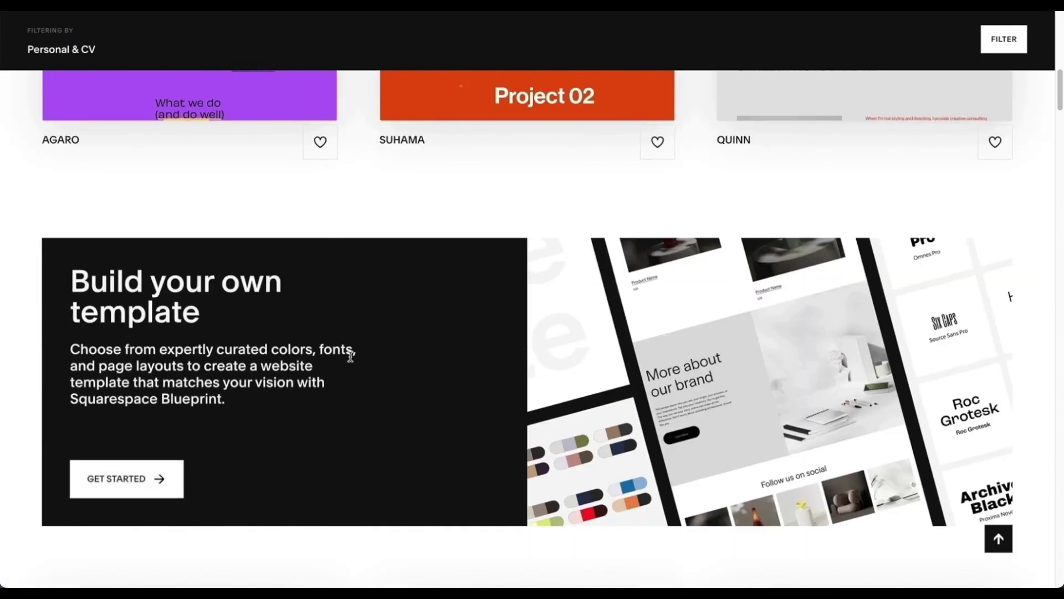
scroll(350, 361, "down", 6)
scroll(351, 360, "down", 10)
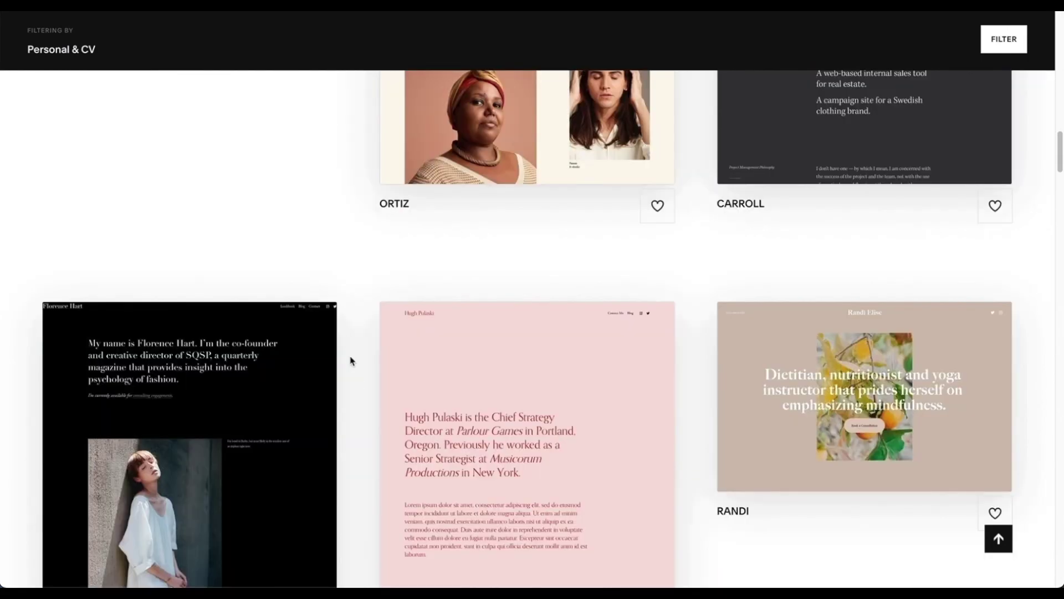
scroll(364, 422, "down", 6)
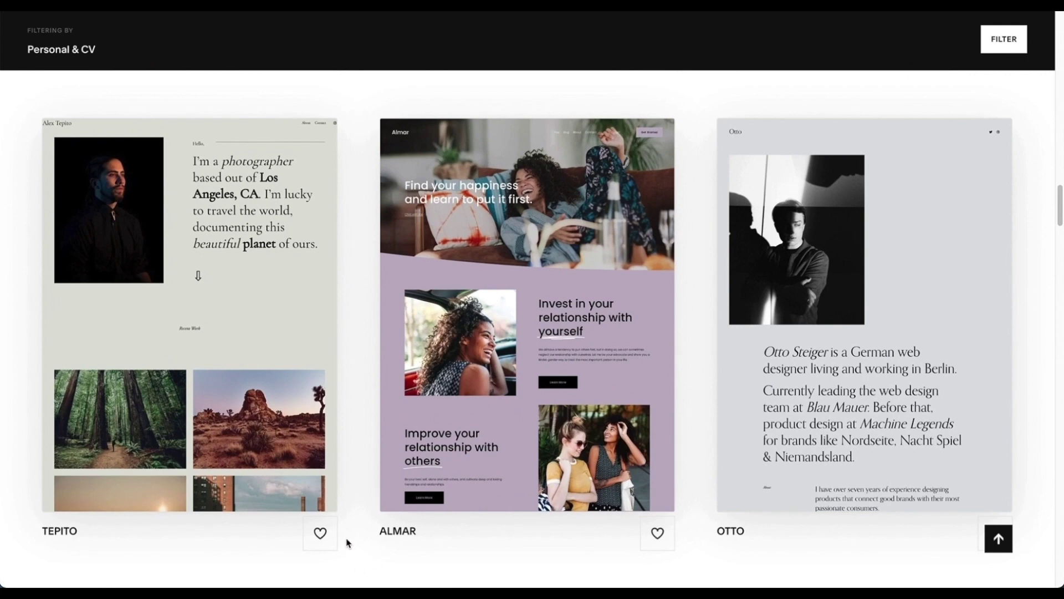
Step: Add the Tepito template to the favorites and start a site with that design from its preview
left_click(320, 533)
mouse_move(272, 323)
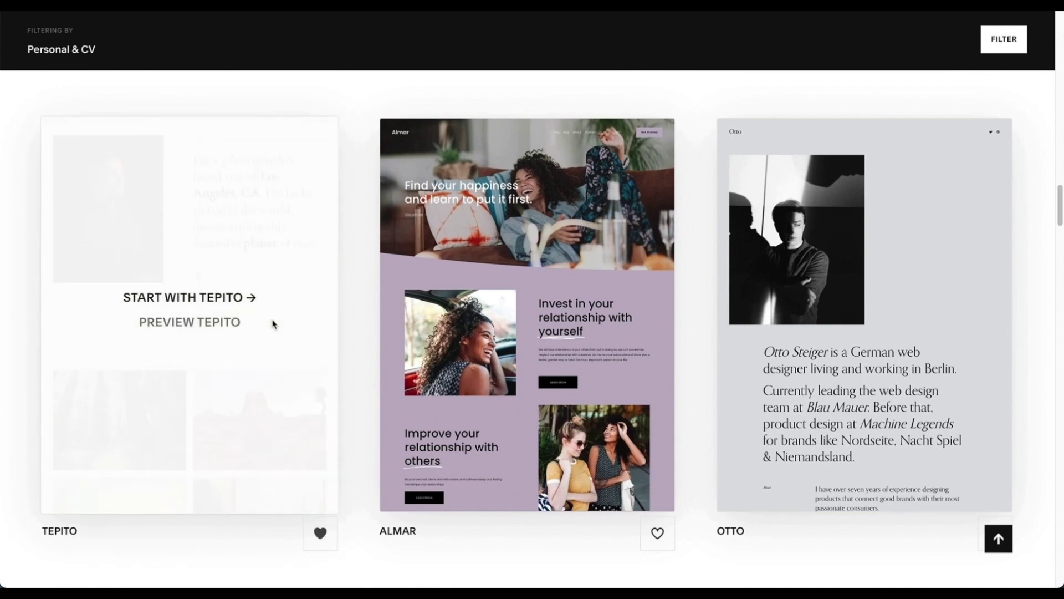
left_click(204, 322)
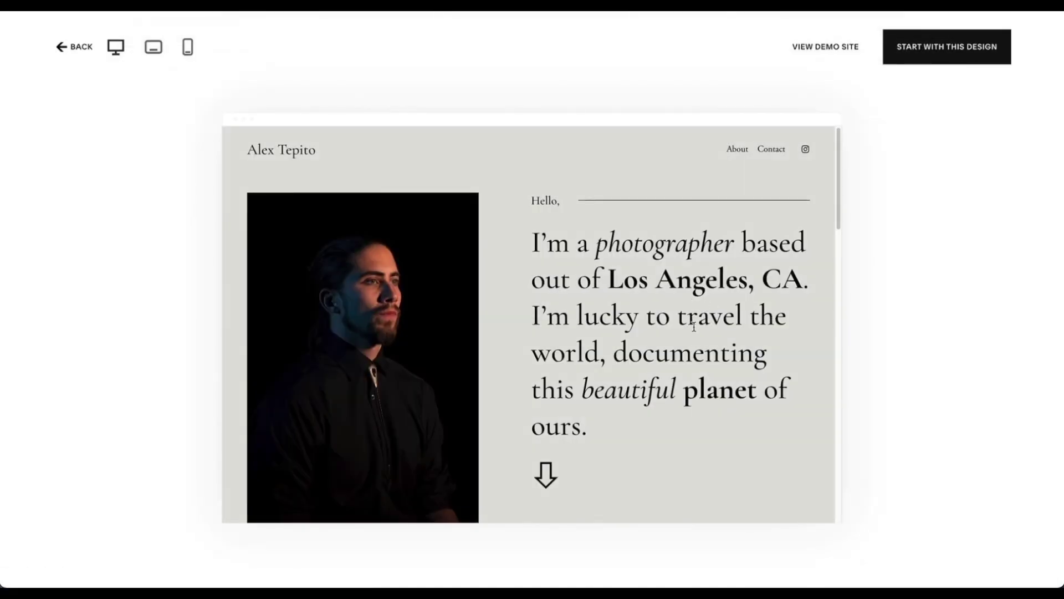
left_click(922, 51)
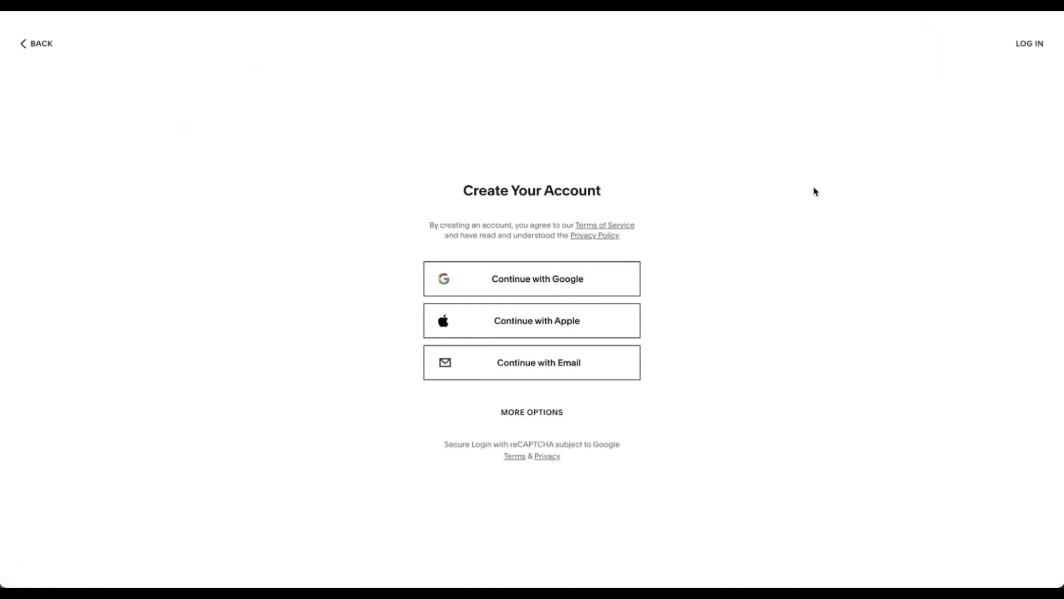
Step: Create the Squarespace account by signing in with the first listed Google account and approving the data sharing
left_click(580, 290)
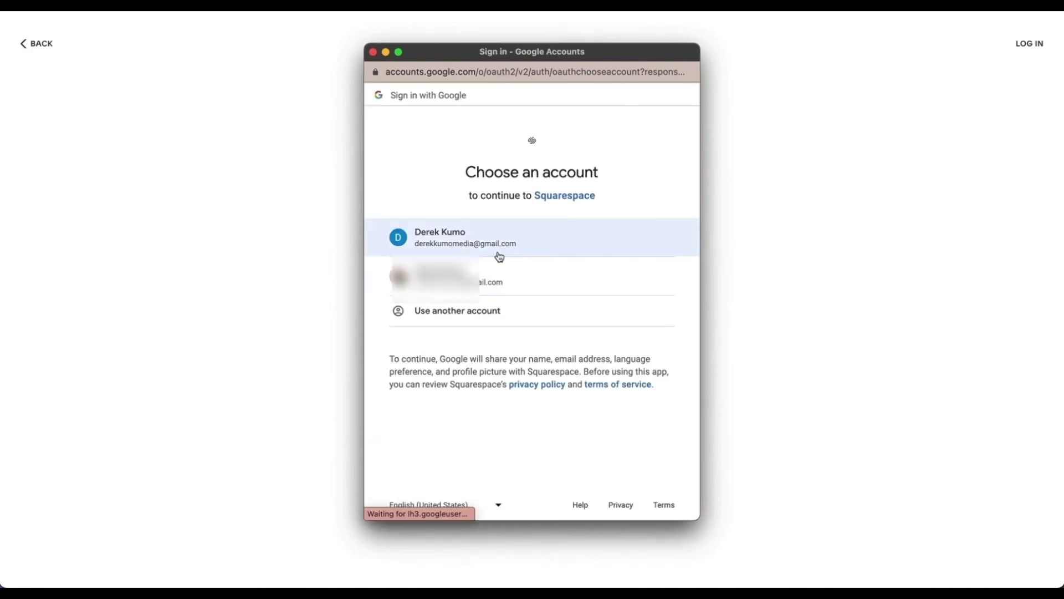
left_click(493, 251)
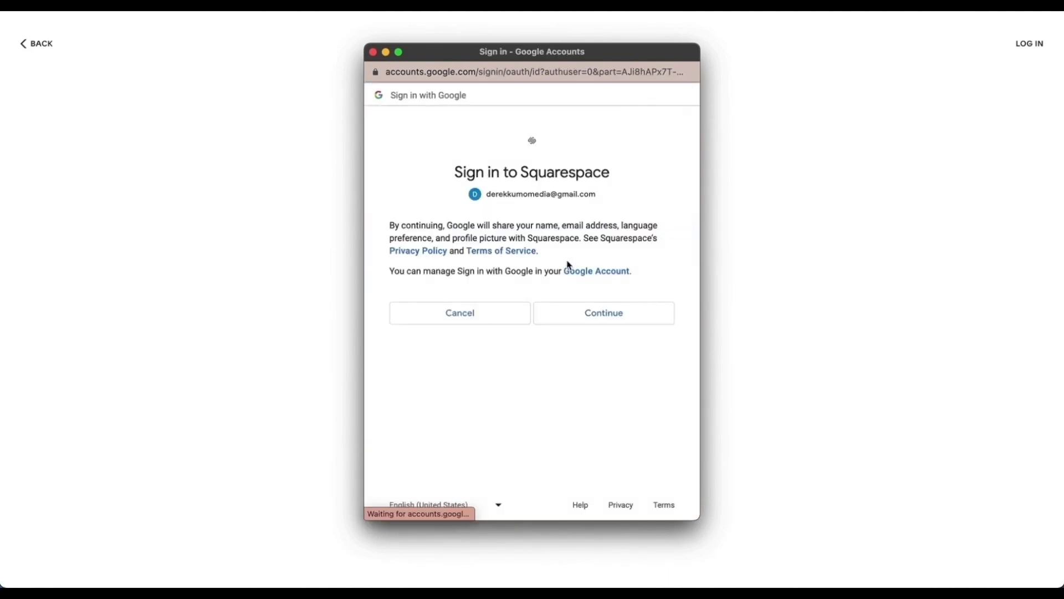
left_click(611, 313)
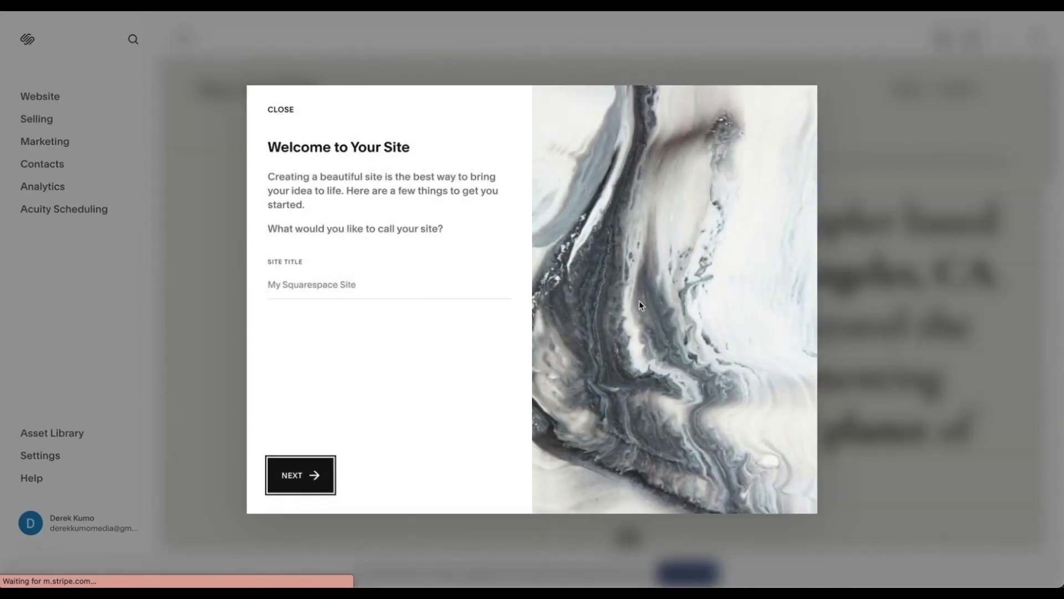
Step: Enter "My Website" as the site title and continue the site setup
type("My")
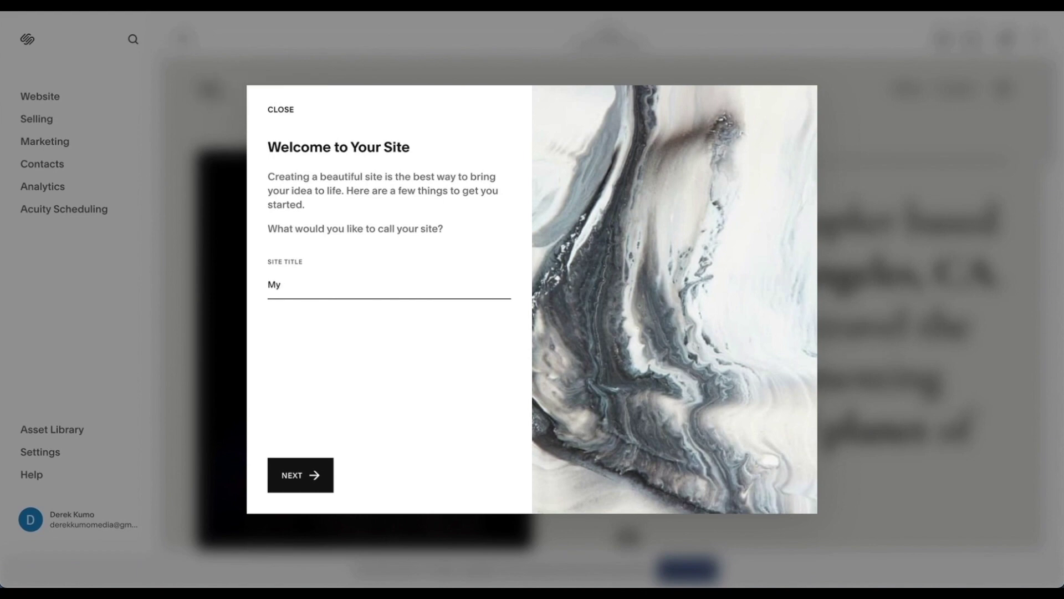
type(" Website")
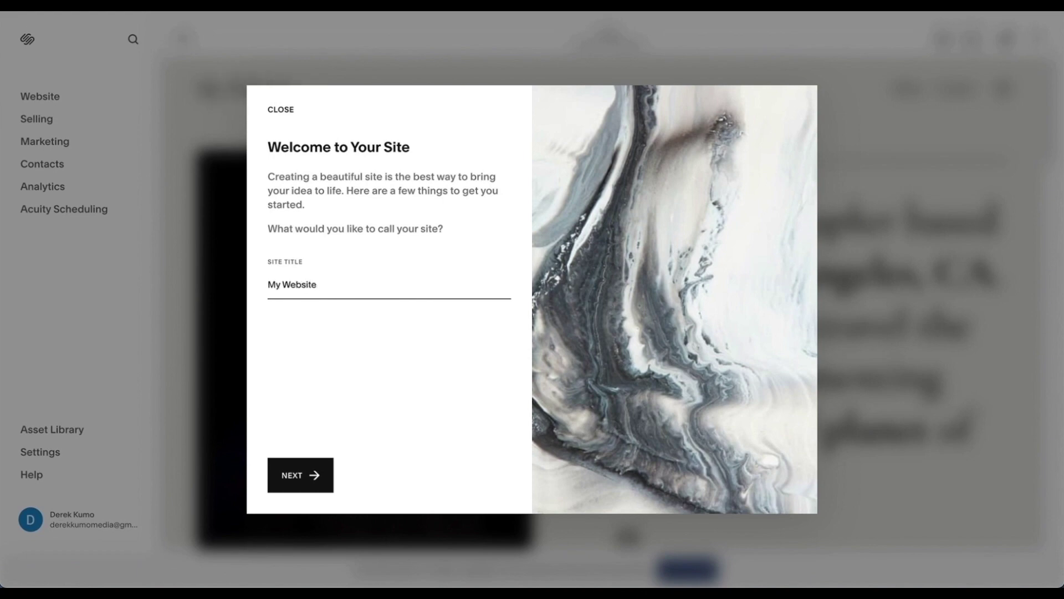
left_click(309, 475)
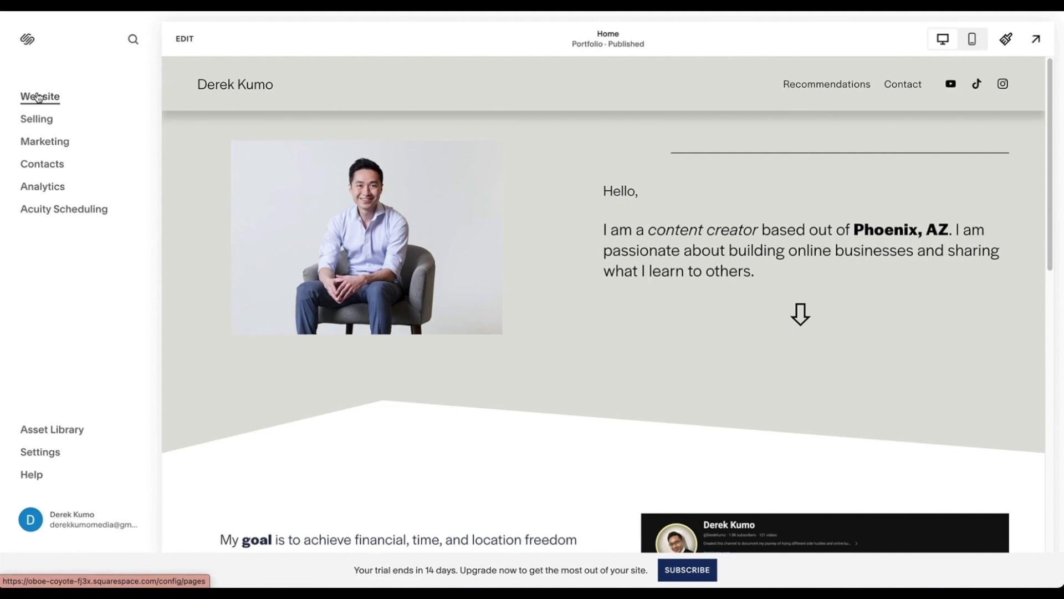
Step: Look through the Selling, Marketing, Contacts and Analytics sections of the site's dashboard
left_click(36, 118)
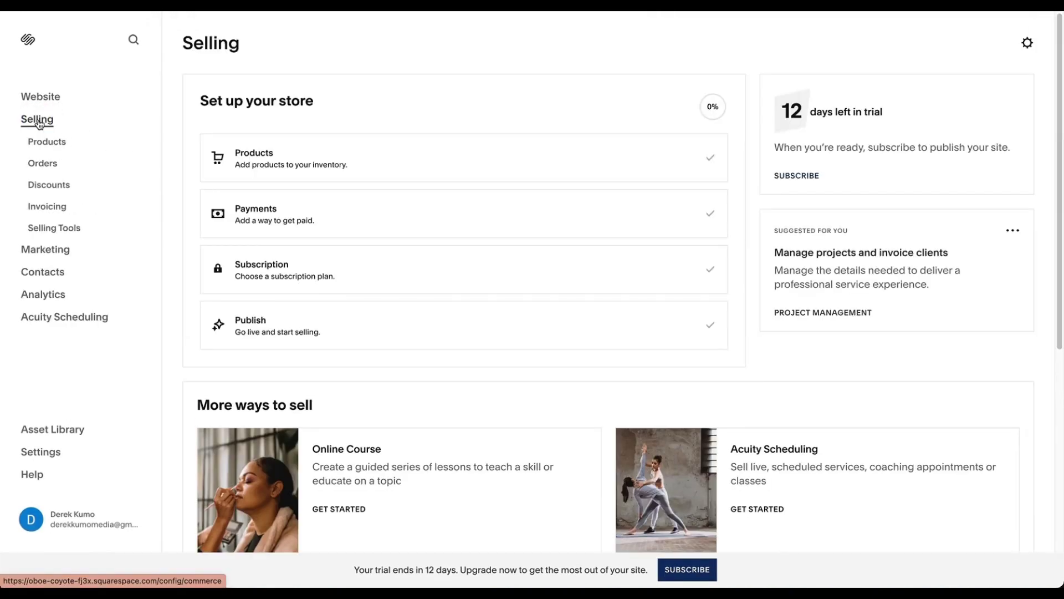
left_click(44, 250)
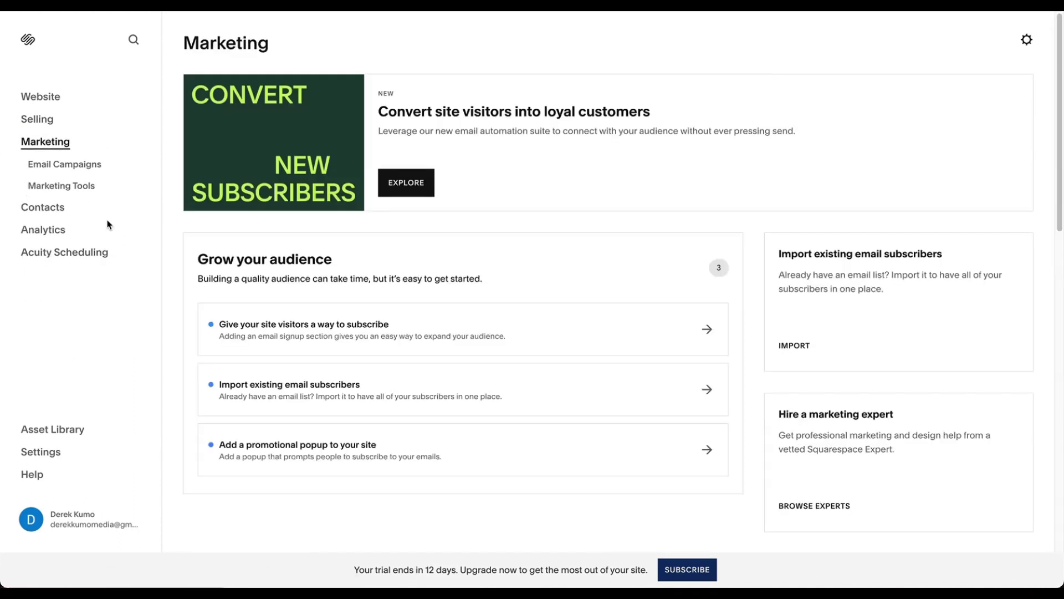
left_click(50, 209)
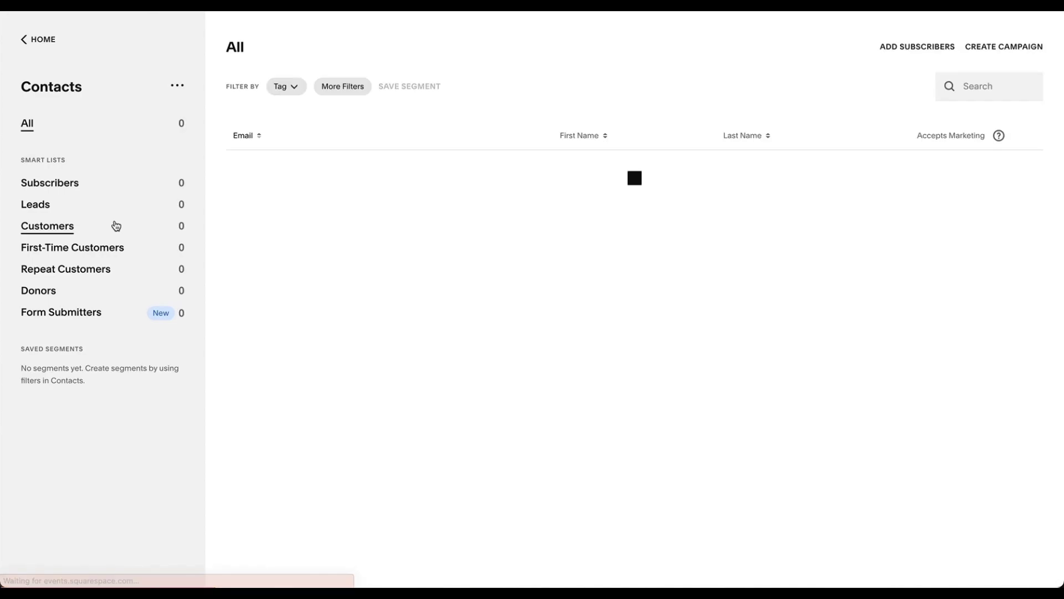
left_click(34, 40)
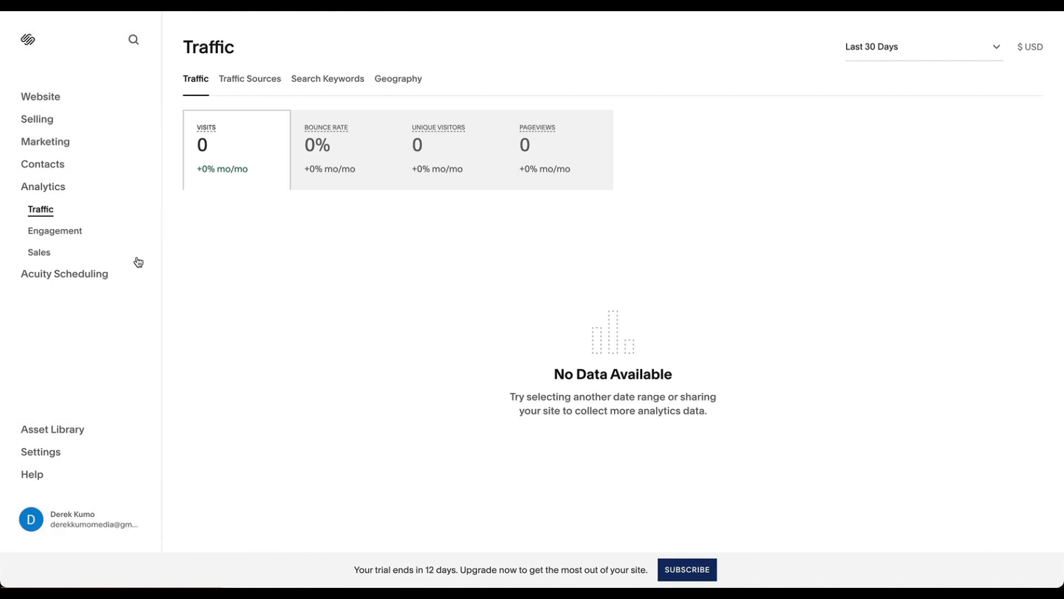
Step: Check the Acuity Scheduling section and look through the website's Recommendations, Contact and Home pages
left_click(84, 280)
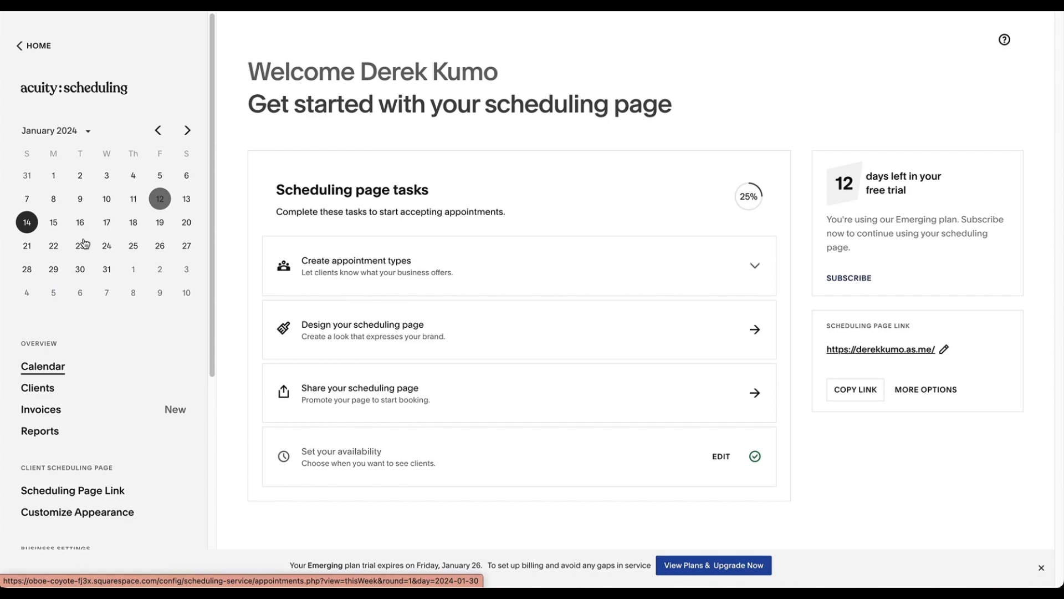
left_click(37, 45)
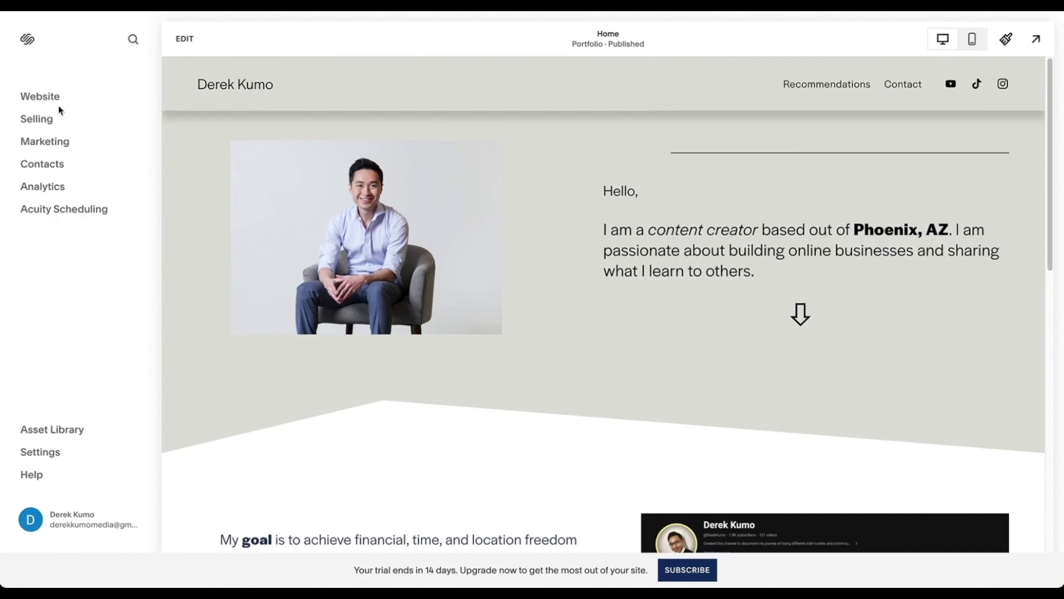
left_click(40, 95)
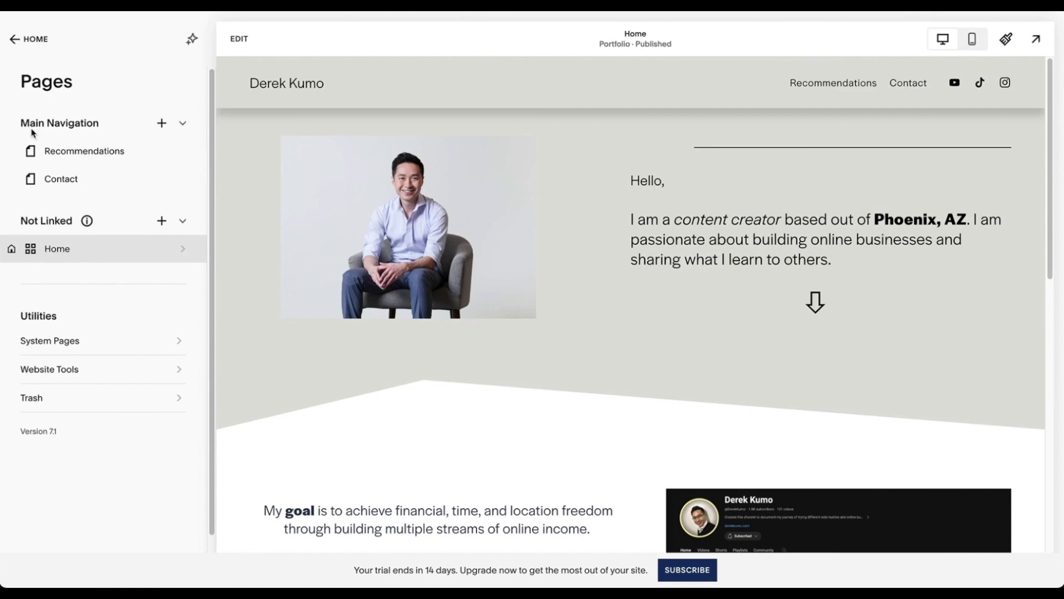
left_click_drag(23, 123, 99, 121)
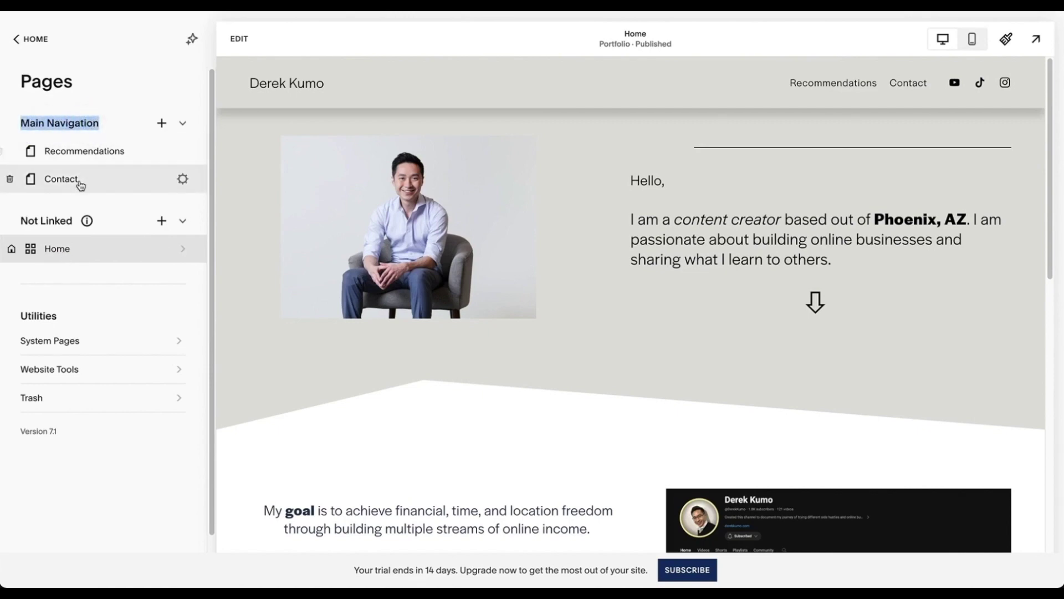
left_click(53, 135)
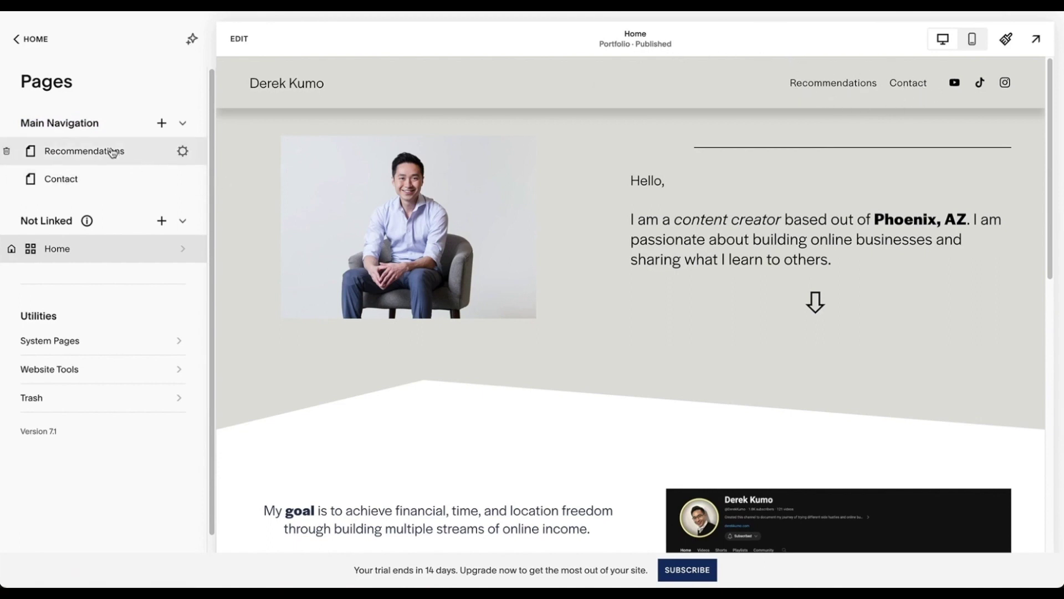
left_click(90, 151)
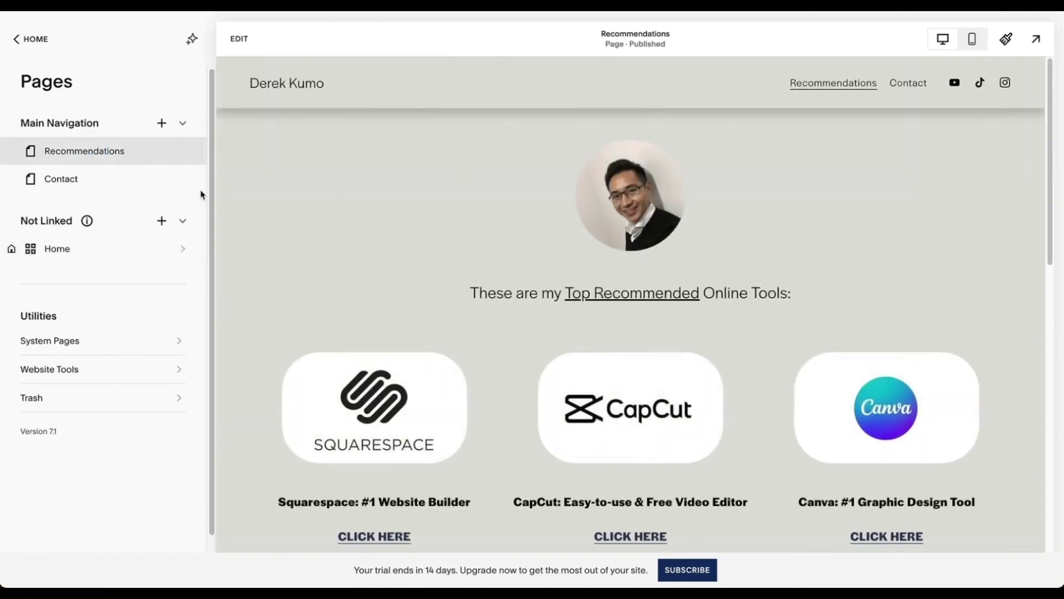
left_click(96, 179)
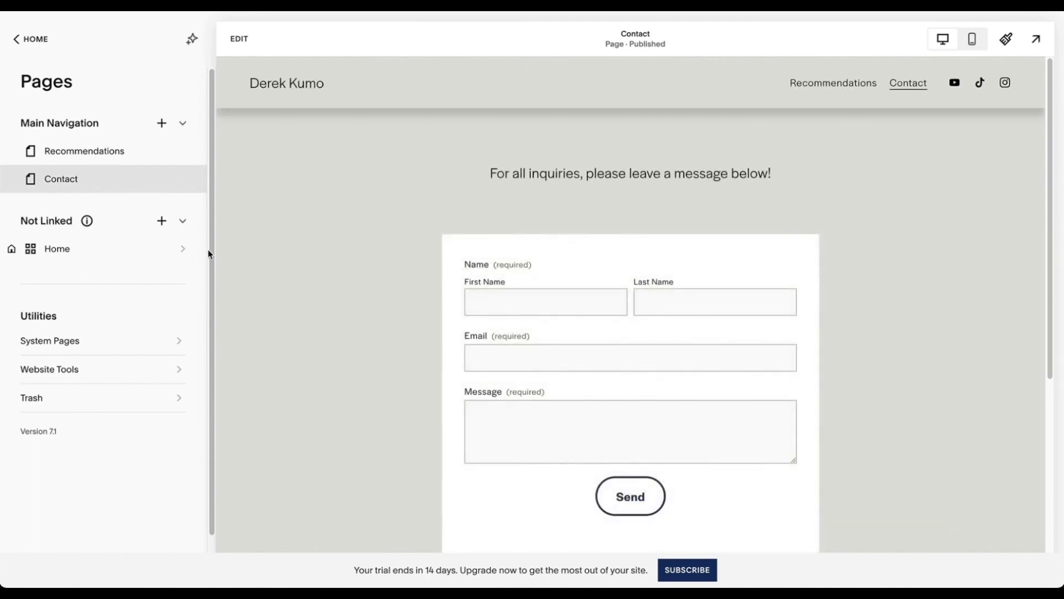
left_click(74, 250)
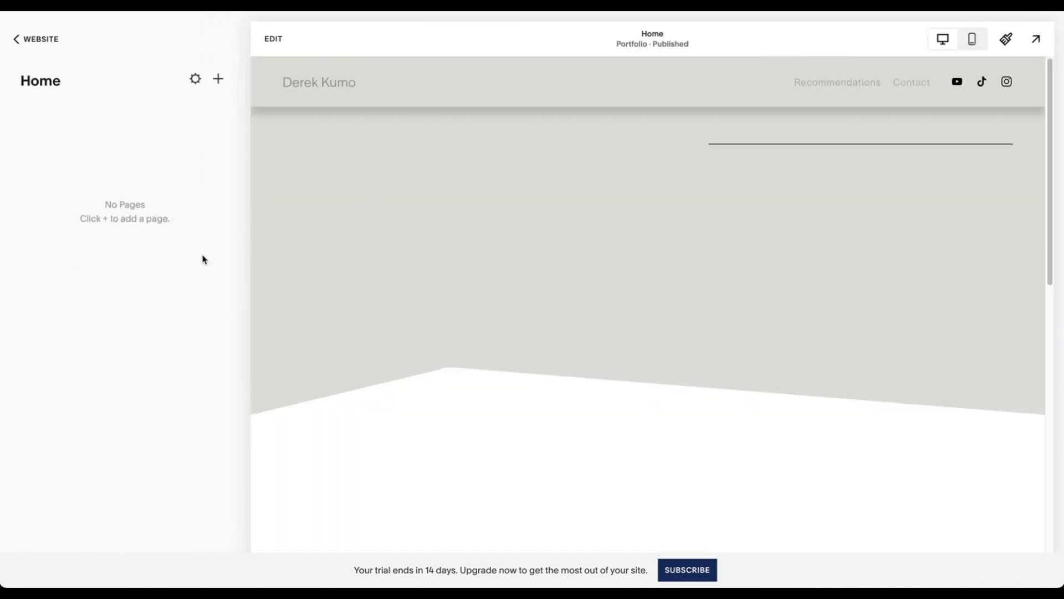
Step: Start editing the Home page's site header and open the settings of its site title and logo
left_click(273, 40)
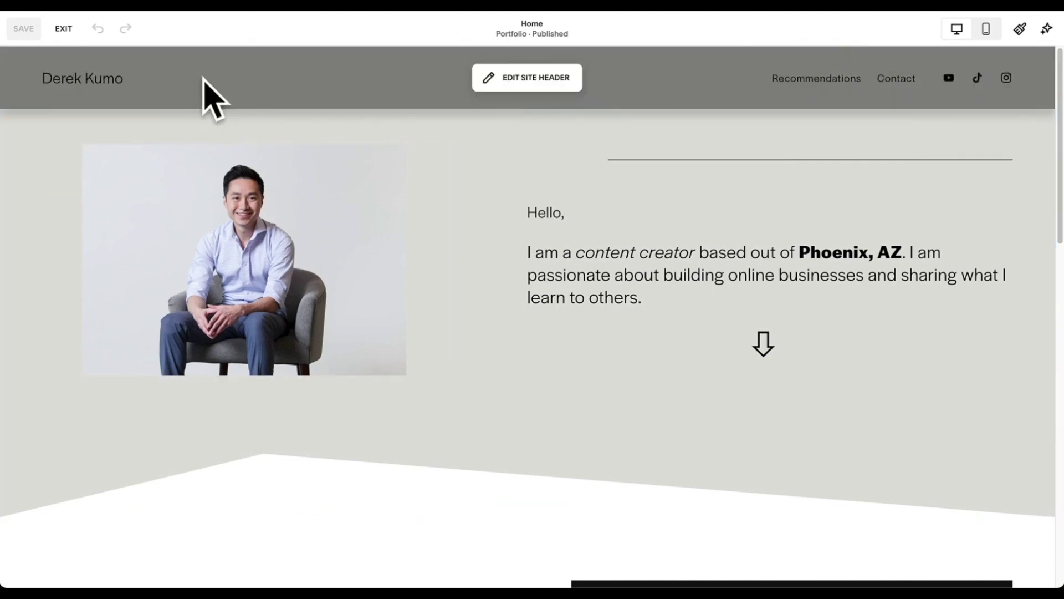
left_click(492, 77)
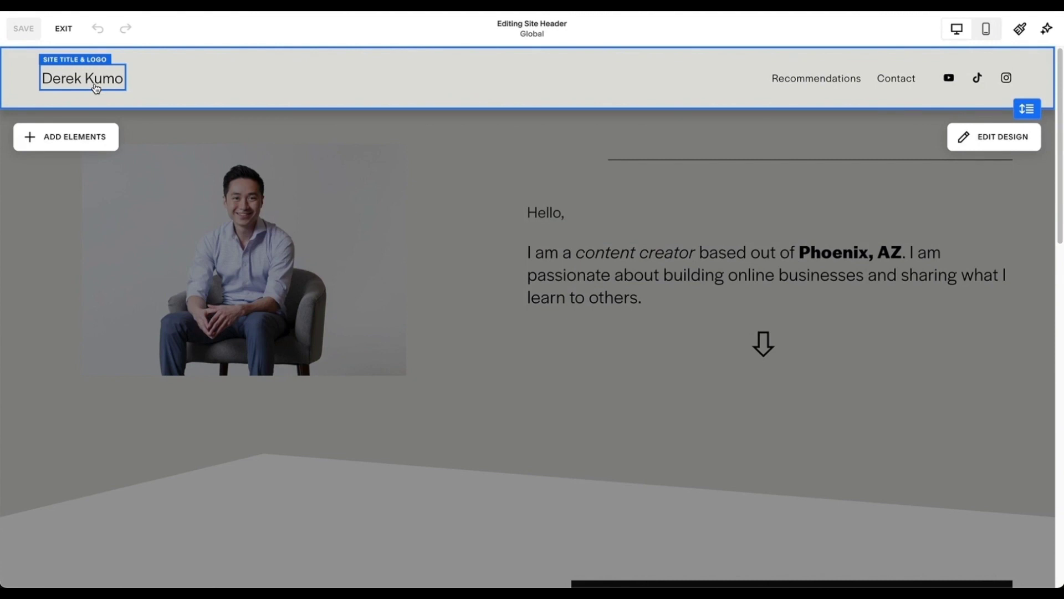
left_click(69, 86)
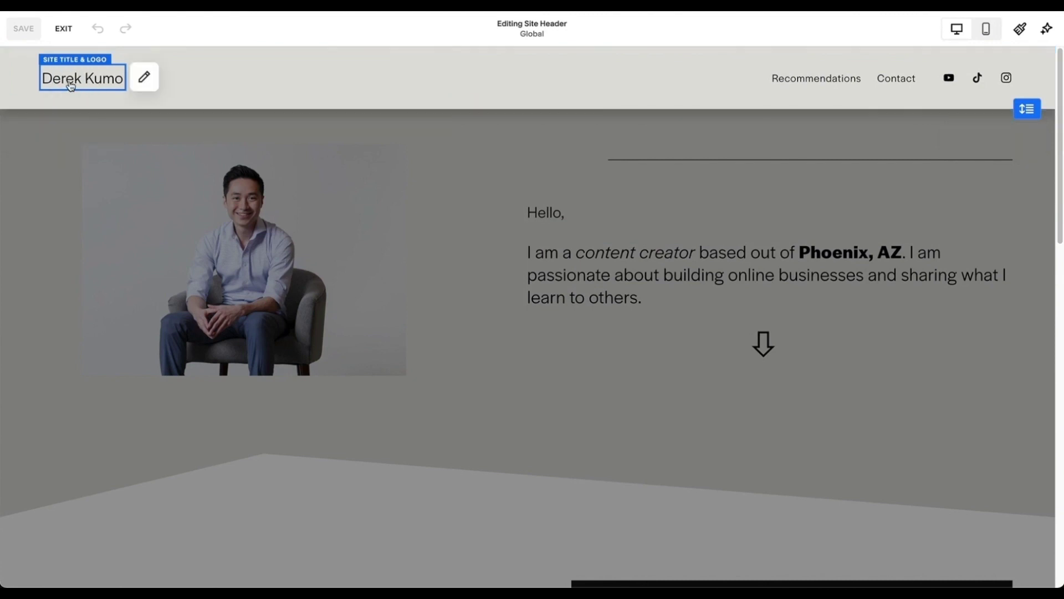
left_click(141, 80)
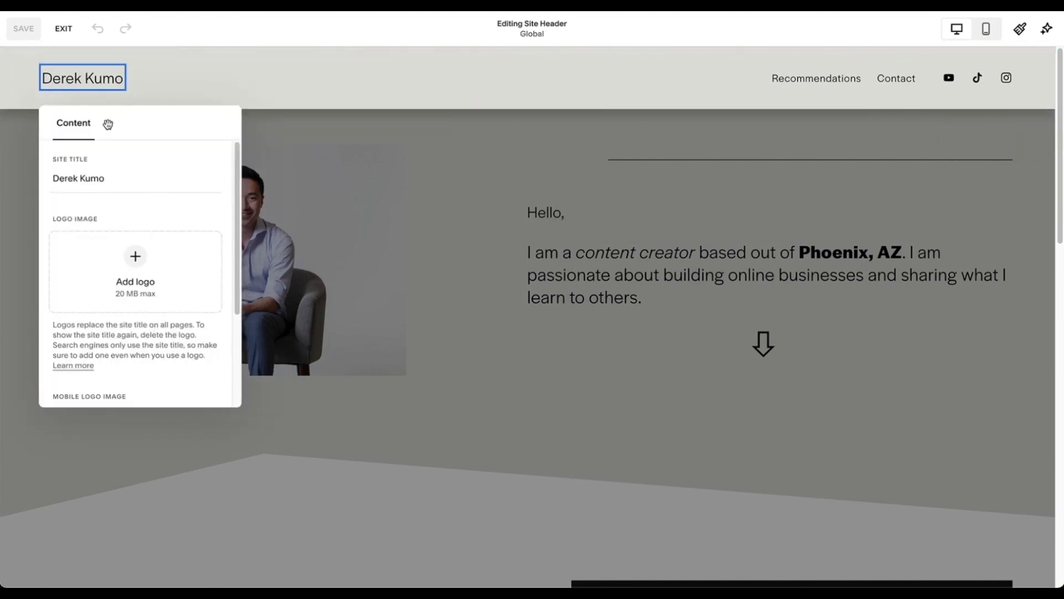
Step: Try retyping the site title in the header and look over the logo and mobile logo options
left_click(93, 172)
key("BackSpace")
key("BackSpace")
key("BackSpace")
key("BackSpace")
key("BackSpace")
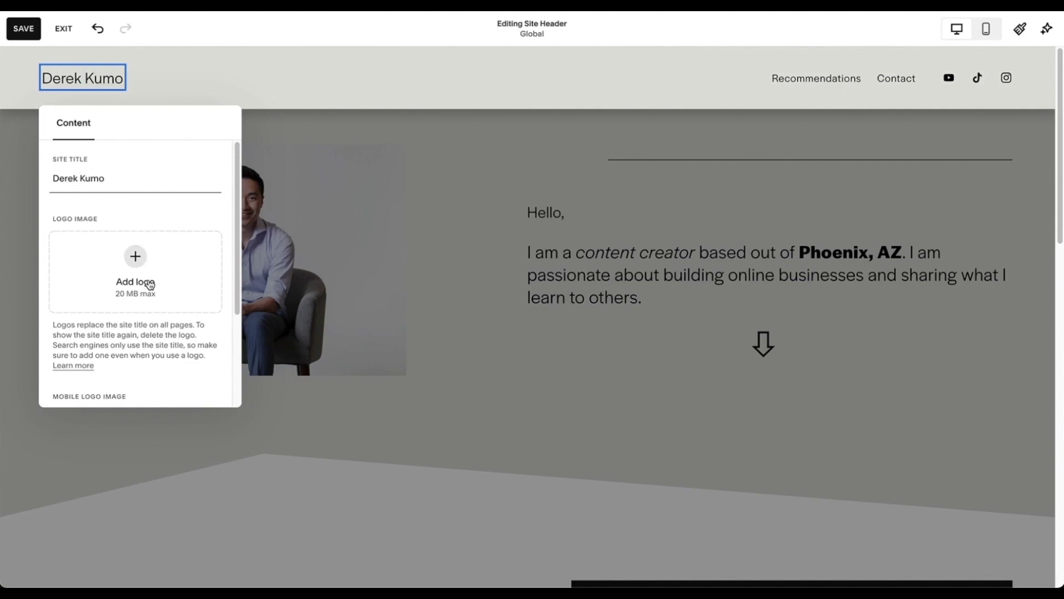
scroll(147, 285, "down", 3)
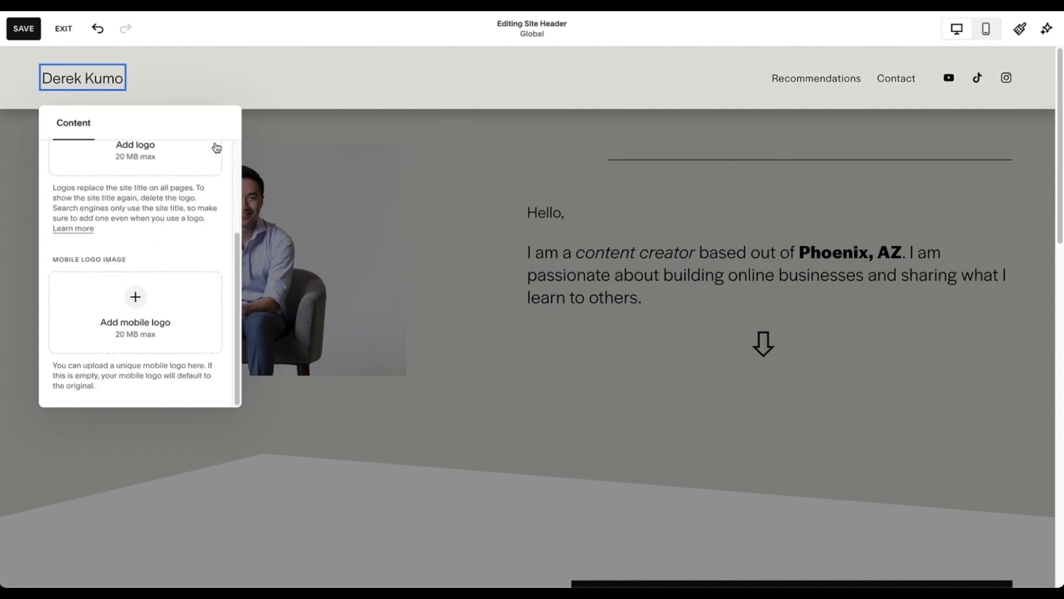
left_click(261, 91)
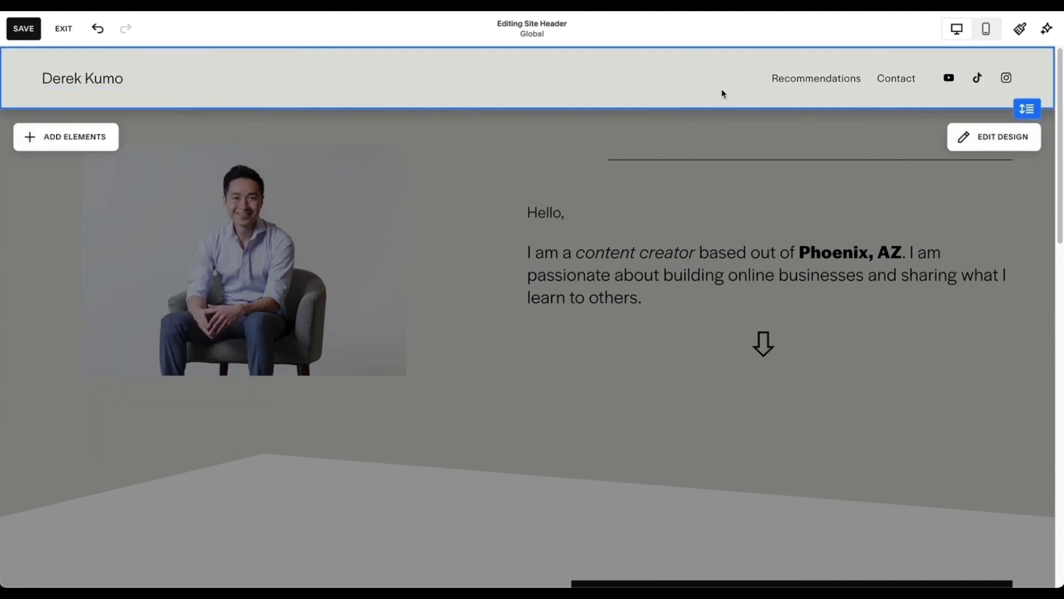
Step: Look over the page links in the header's navigation settings
left_click(797, 82)
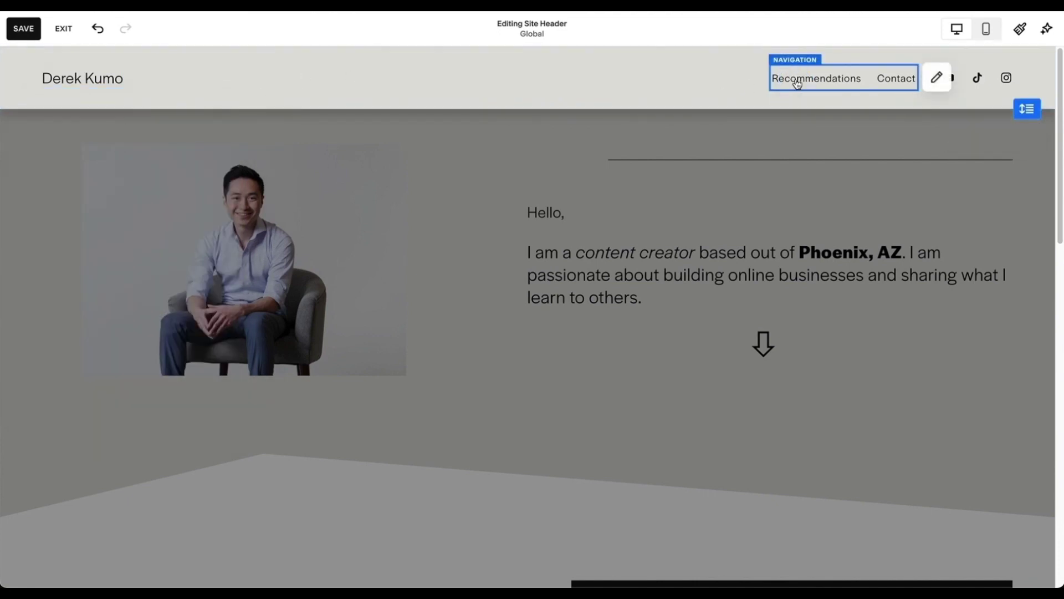
left_click(941, 81)
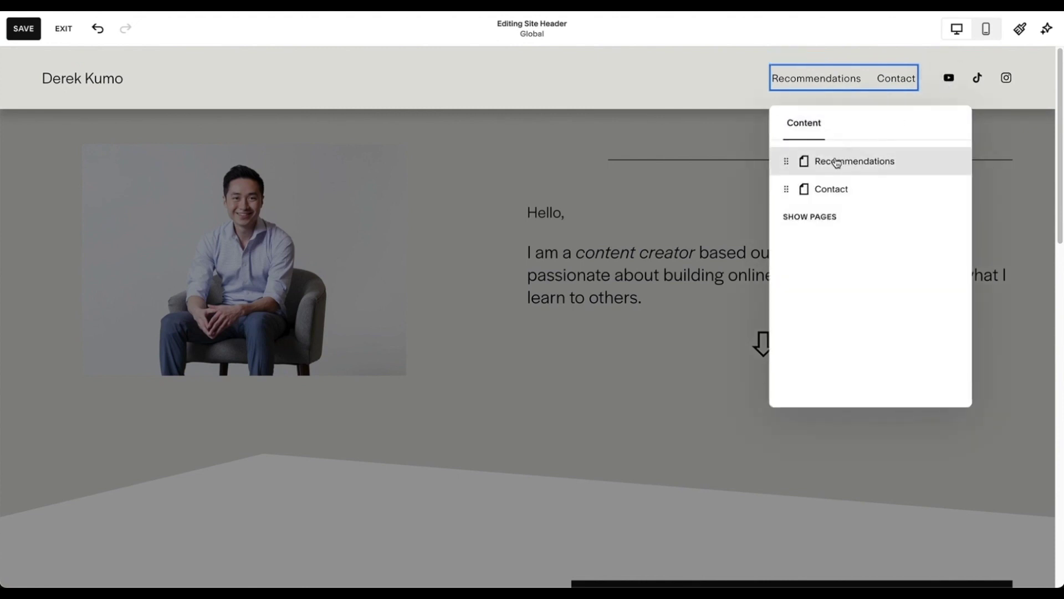
left_click_drag(837, 159, 959, 86)
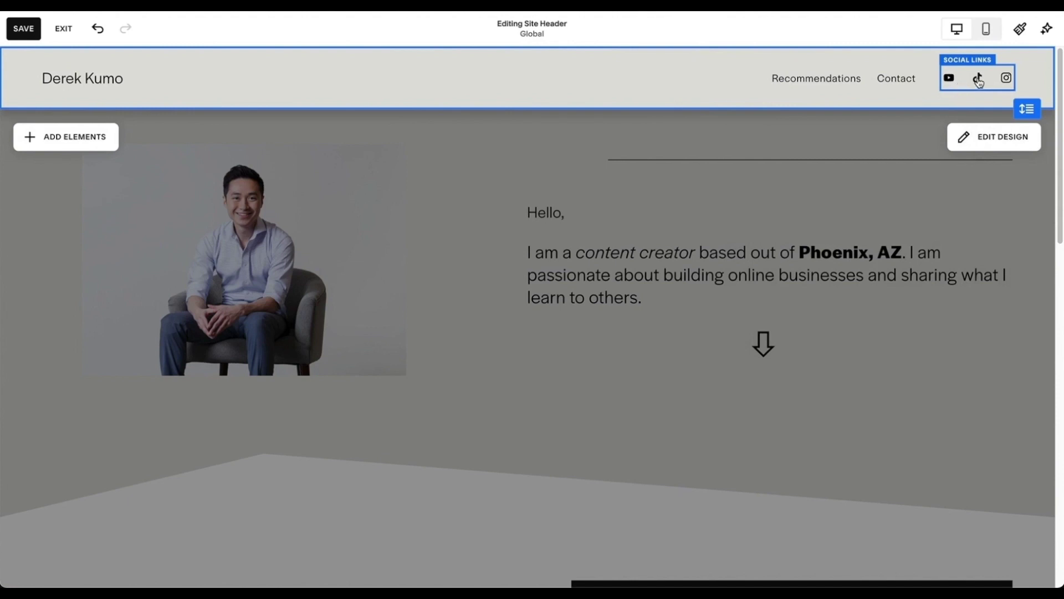
Step: Add a second YouTube profile link to the header's social links using the copied URL
left_click(976, 80)
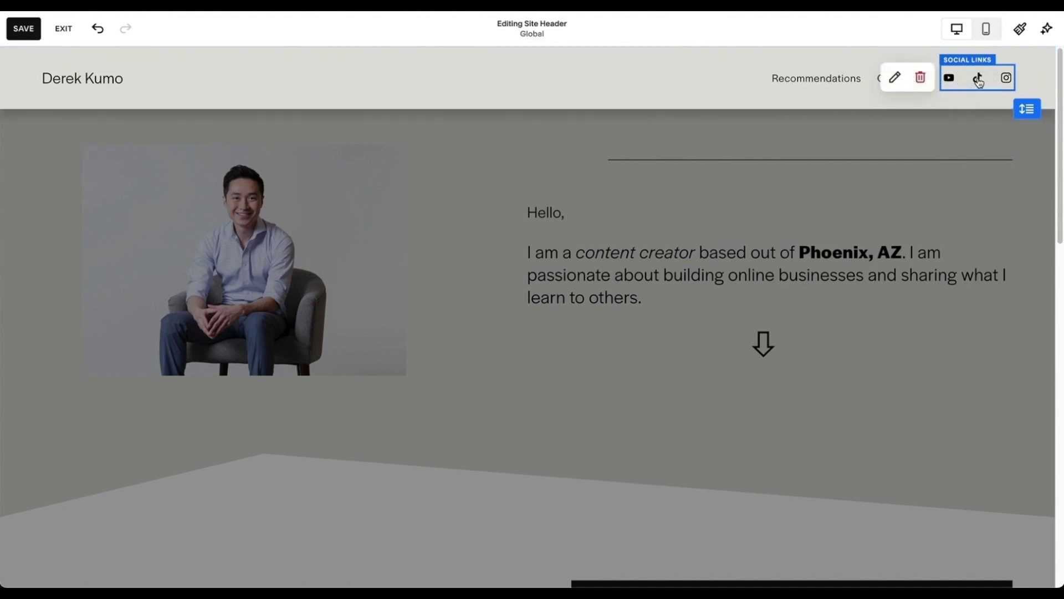
left_click(896, 78)
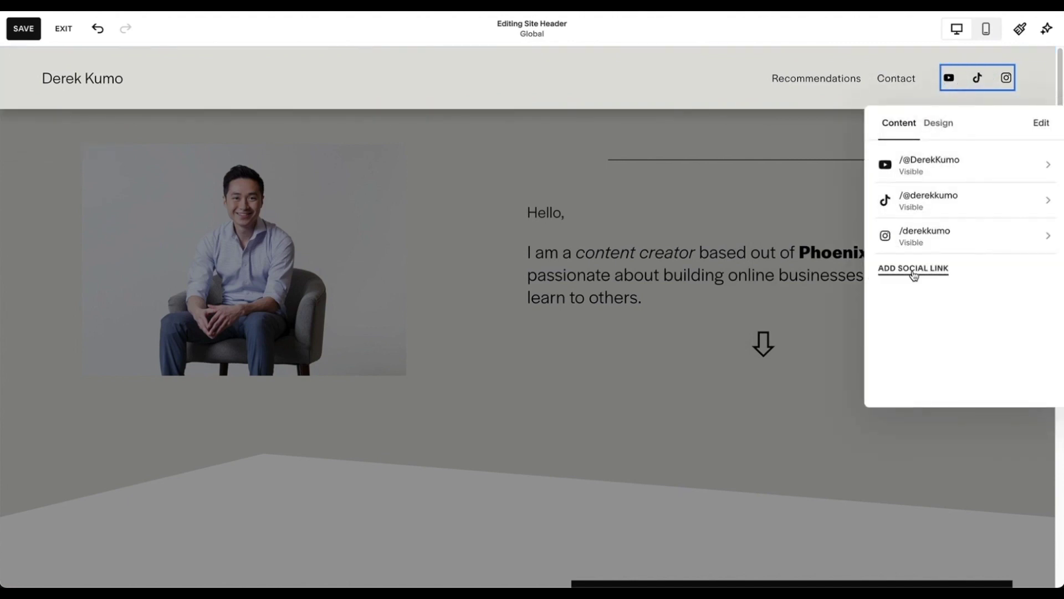
left_click(913, 272)
left_click(915, 269)
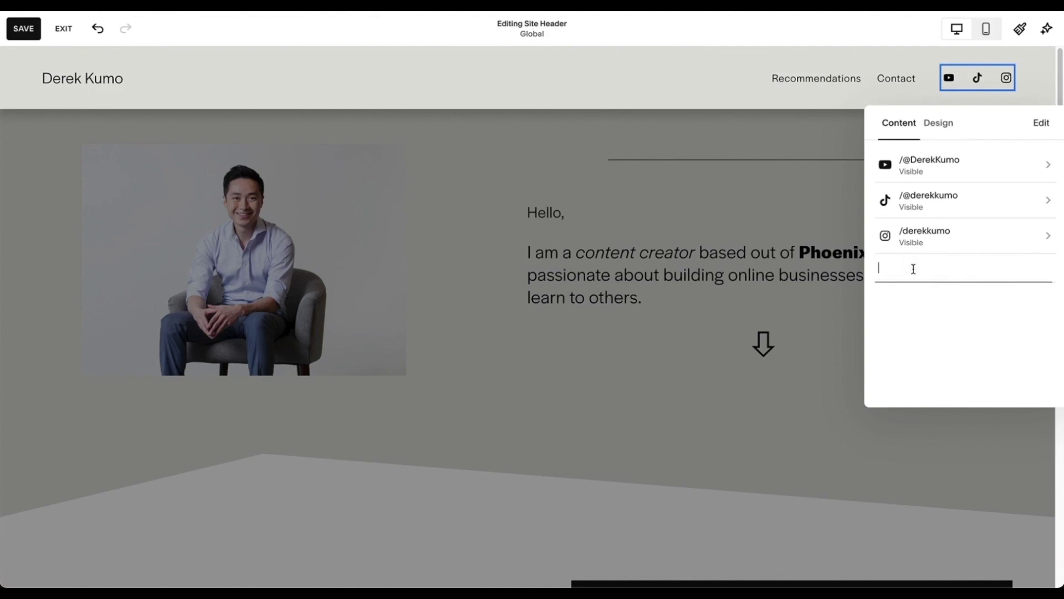
right_click(895, 268)
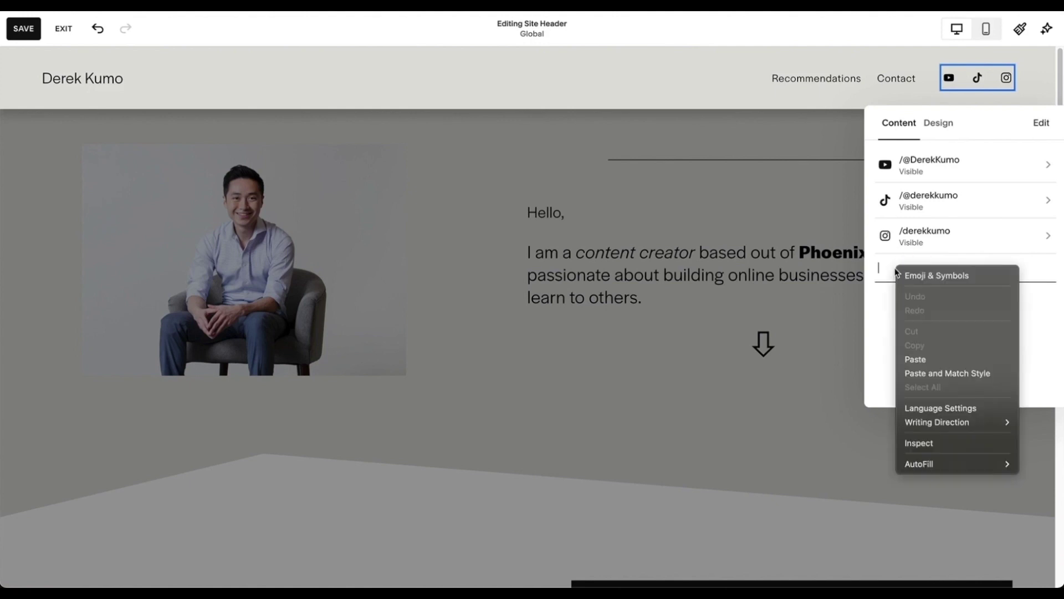
left_click(916, 360)
key("Return")
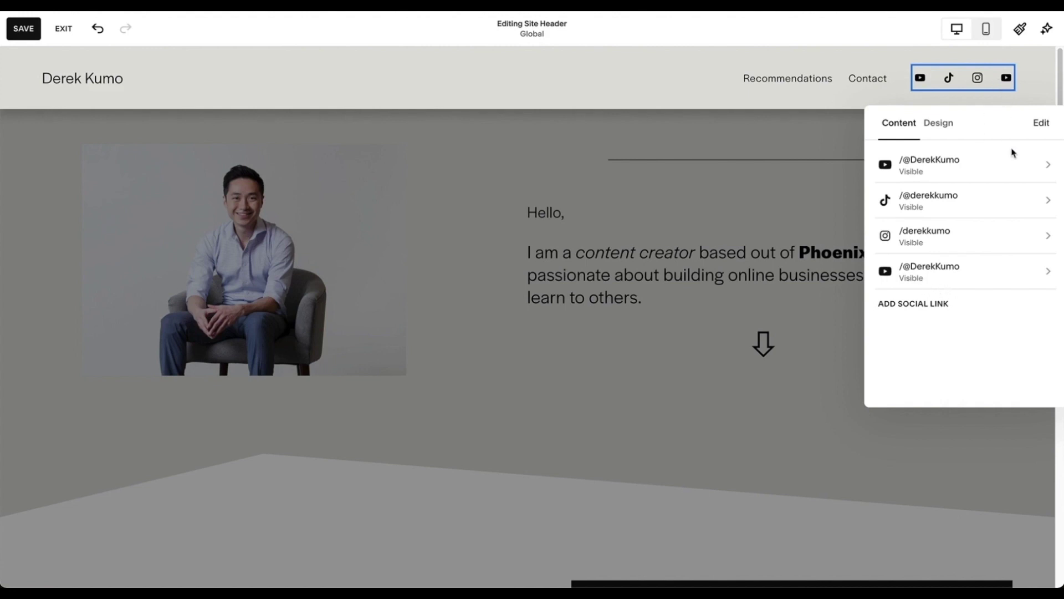
Step: Set the header's social icon size to 24 px and try a square outline border before returning to no border
left_click(939, 126)
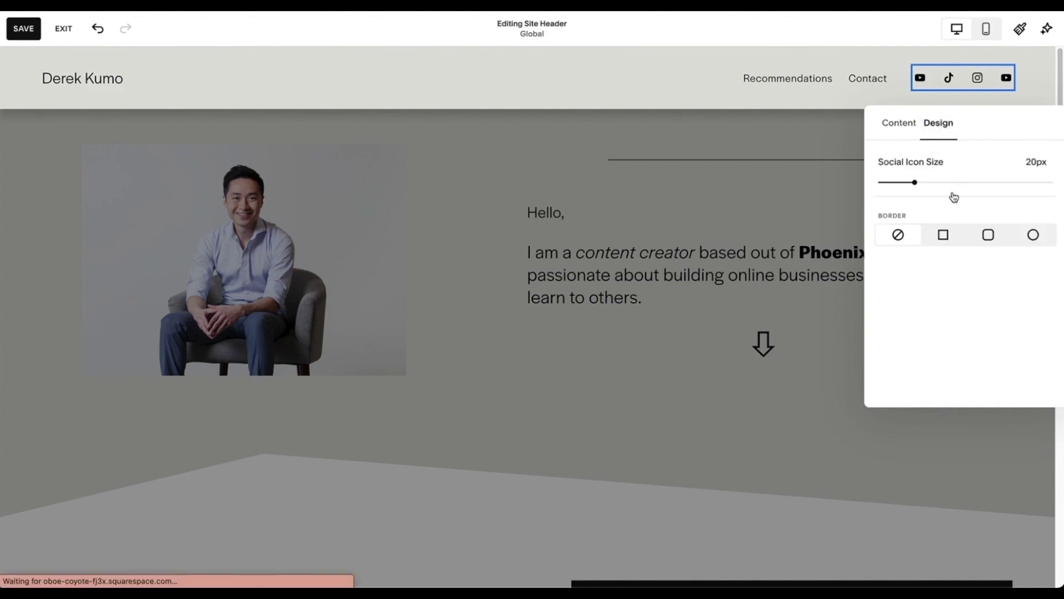
left_click_drag(916, 183, 944, 190)
left_click(942, 237)
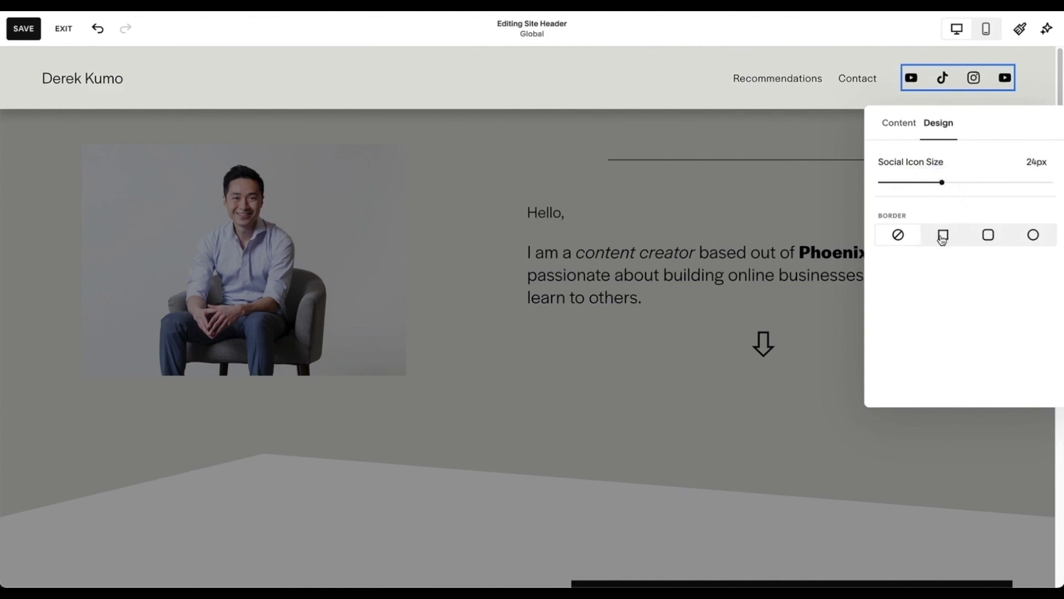
left_click_drag(884, 314, 859, 314)
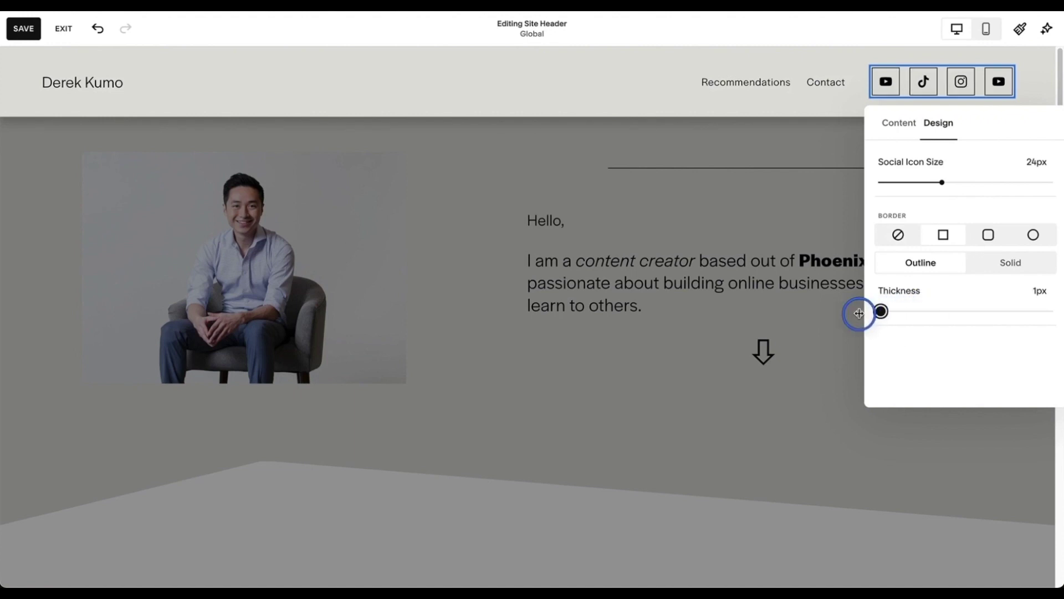
left_click(899, 236)
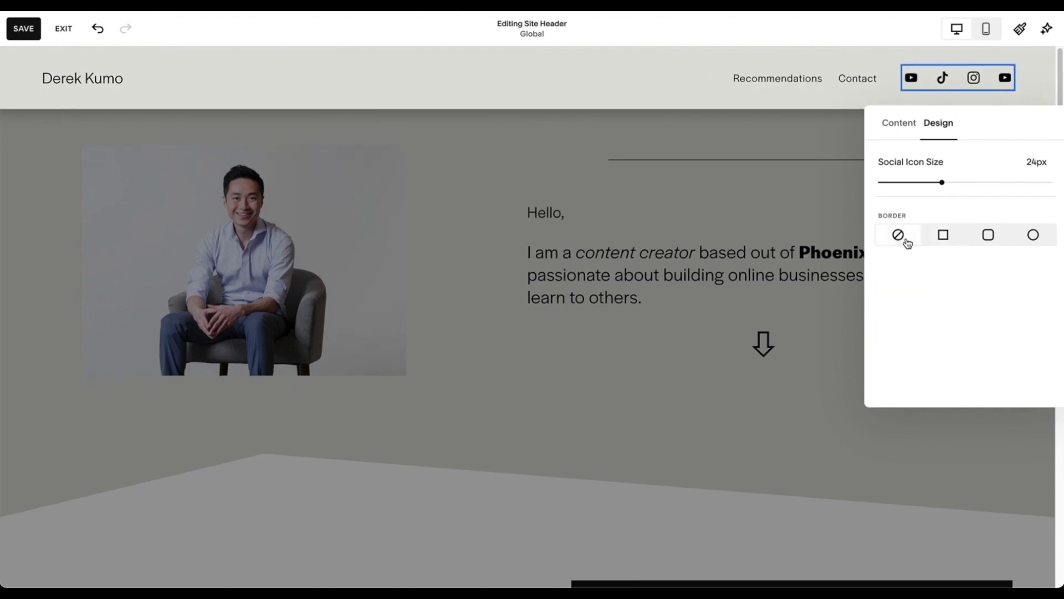
Step: Delete the duplicate YouTube link from the header's social links and close the social link settings
left_click(899, 123)
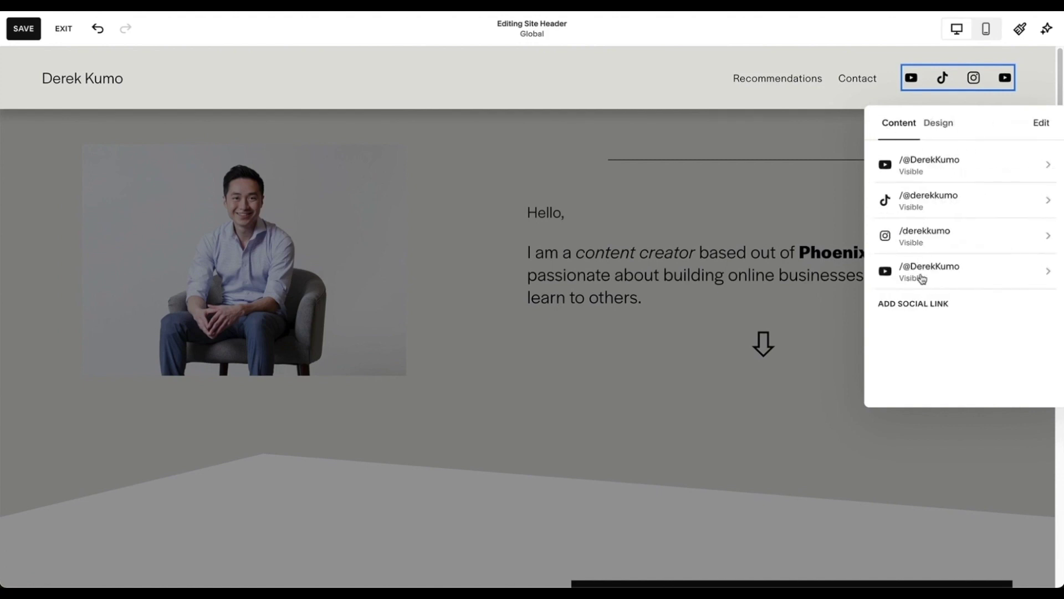
left_click(921, 276)
left_click(923, 248)
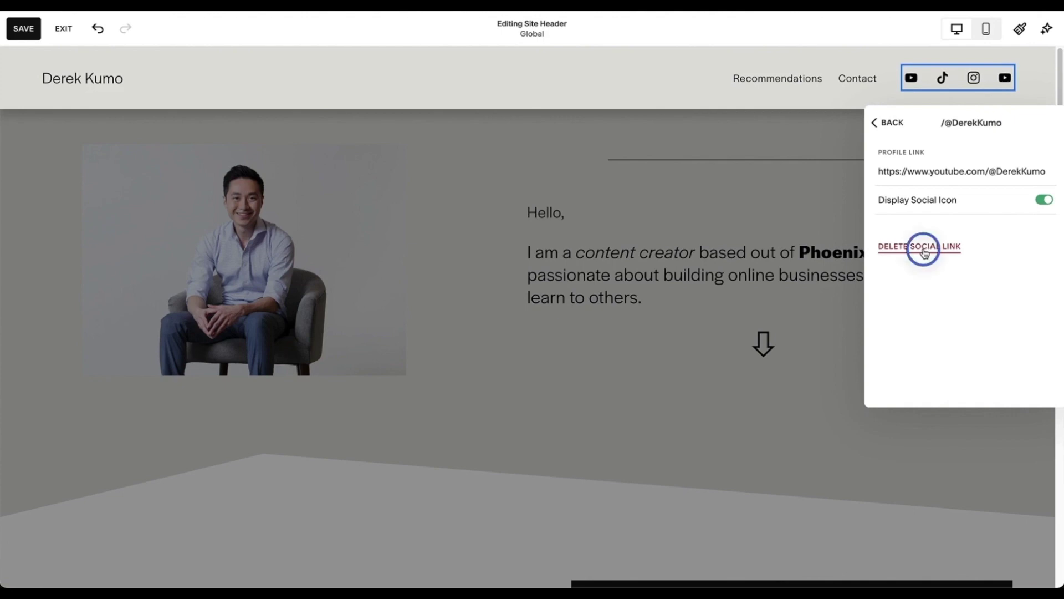
left_click(612, 339)
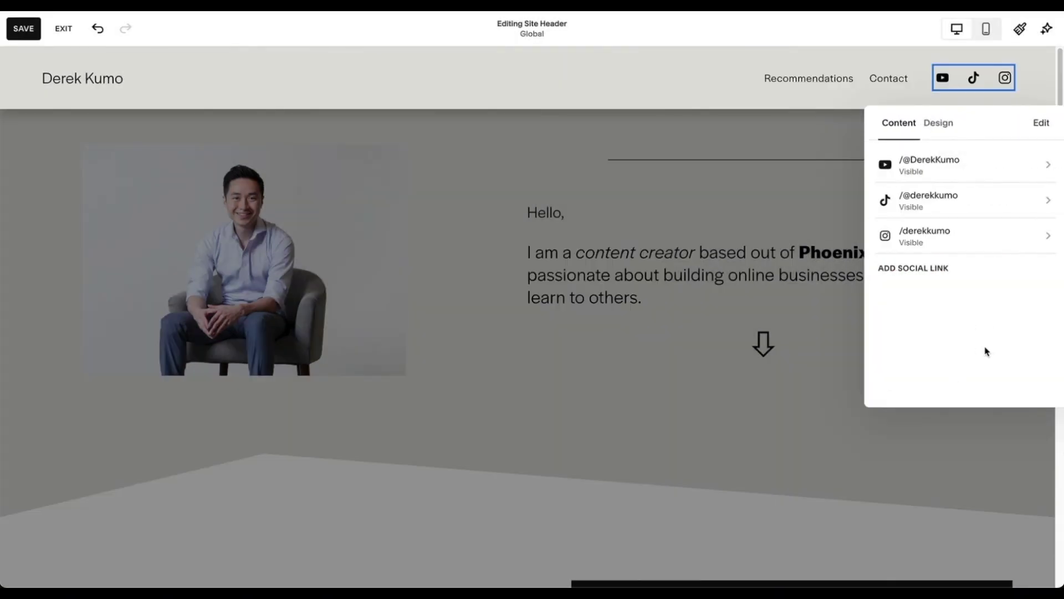
left_click(724, 199)
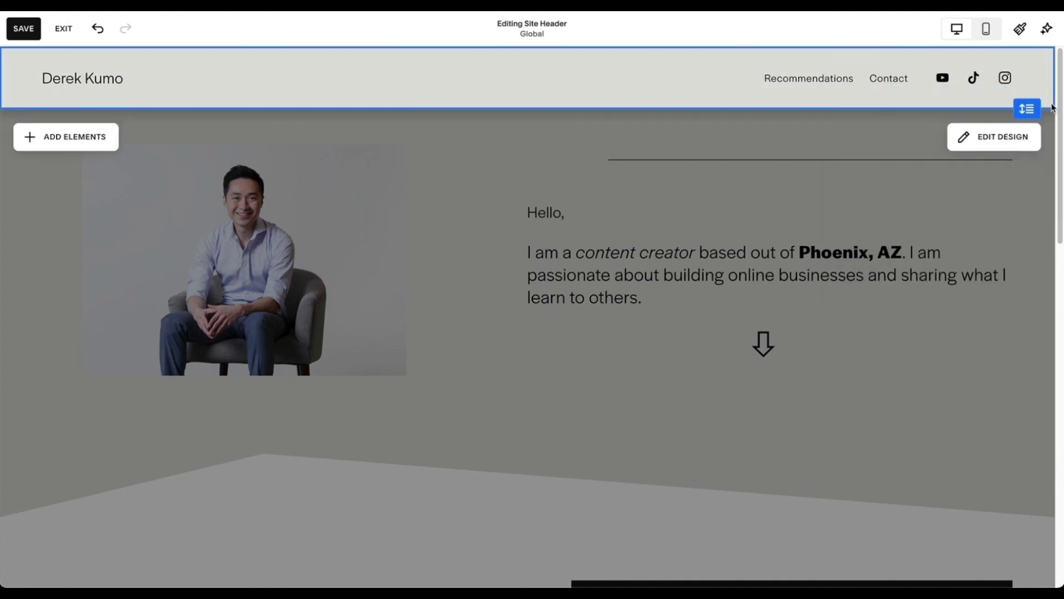
Step: Make the site header slightly taller and leave header editing to return to the Home page's sections
left_click(1027, 105)
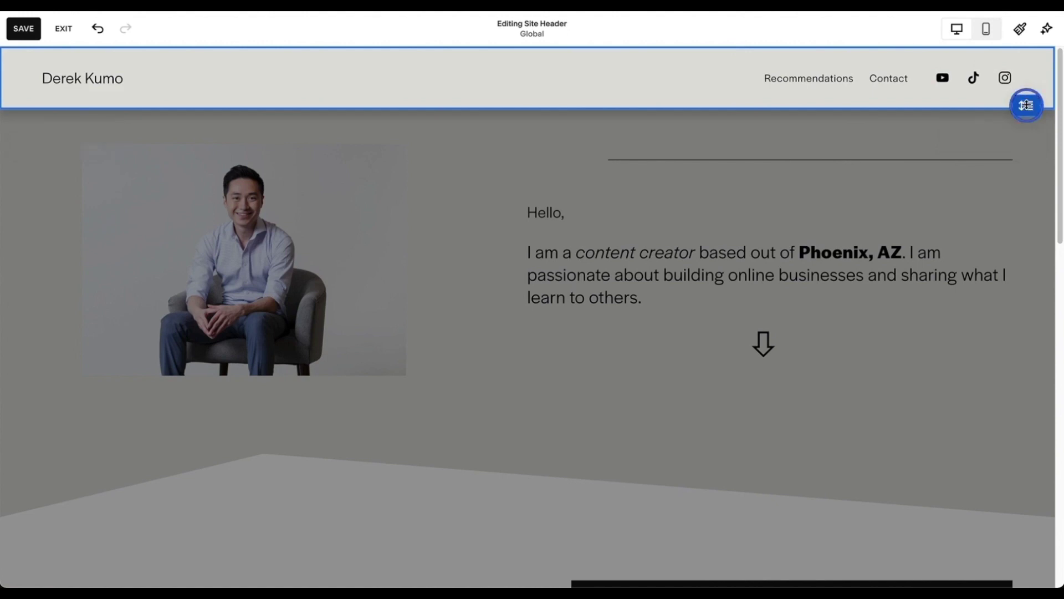
left_click_drag(1026, 105, 1022, 150)
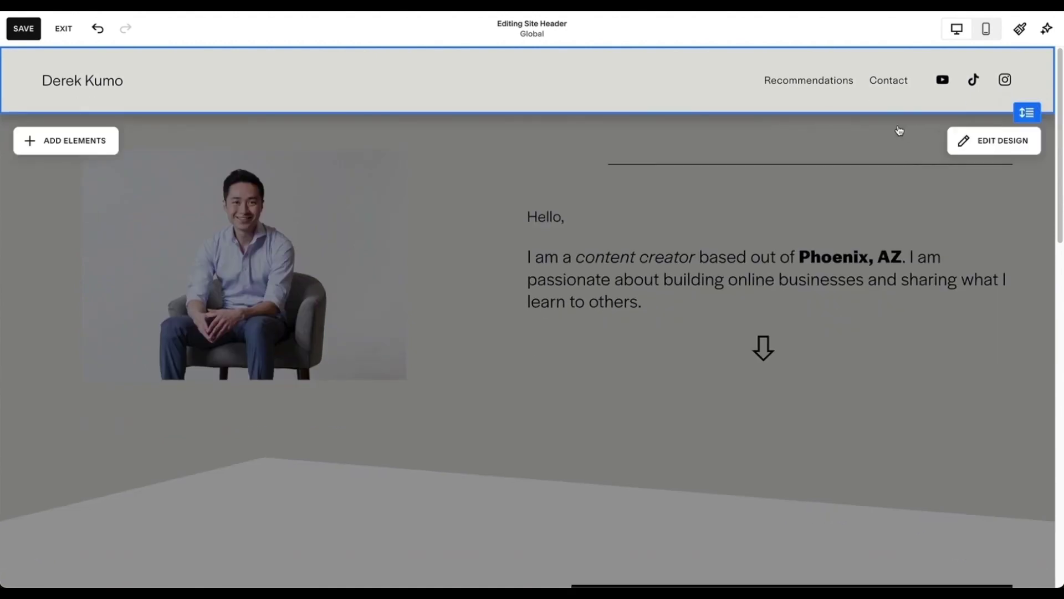
left_click(577, 154)
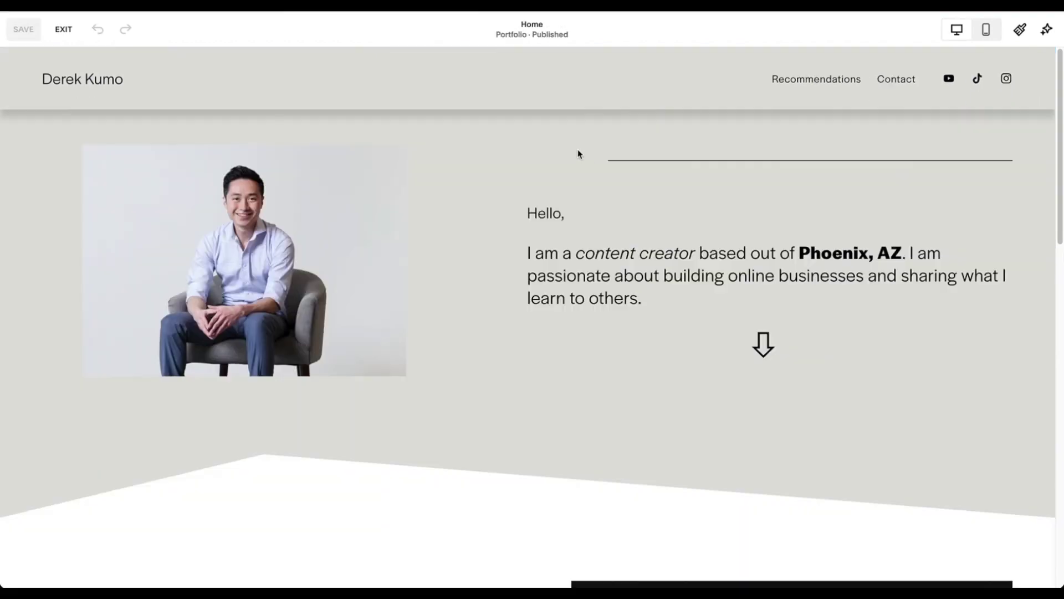
mouse_move(599, 238)
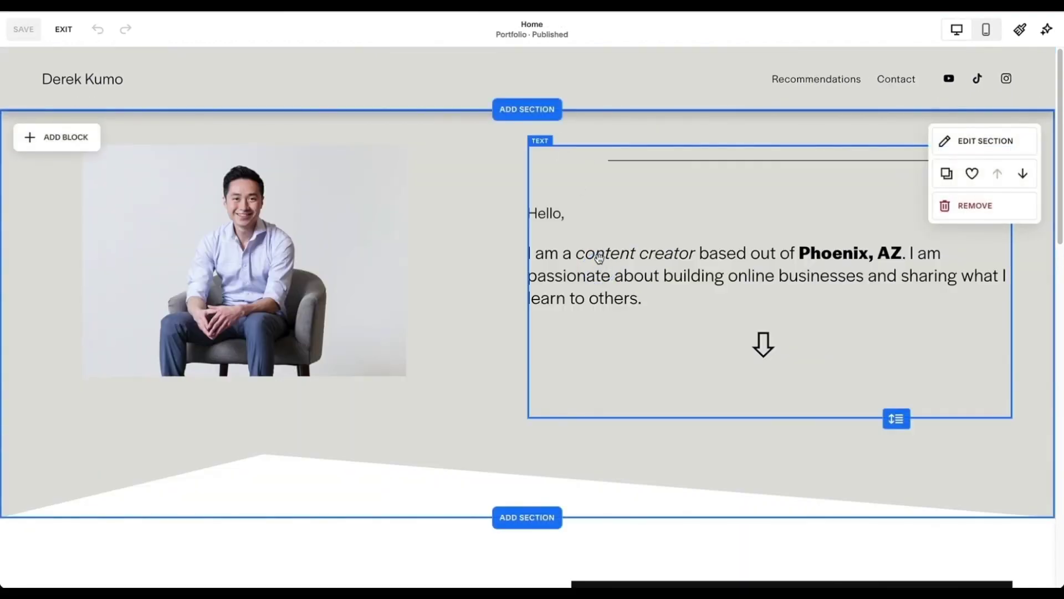
Step: Open the Home page's introduction text and the site header for editing in turn, and leave both editors
left_click(612, 257)
double_click(614, 255)
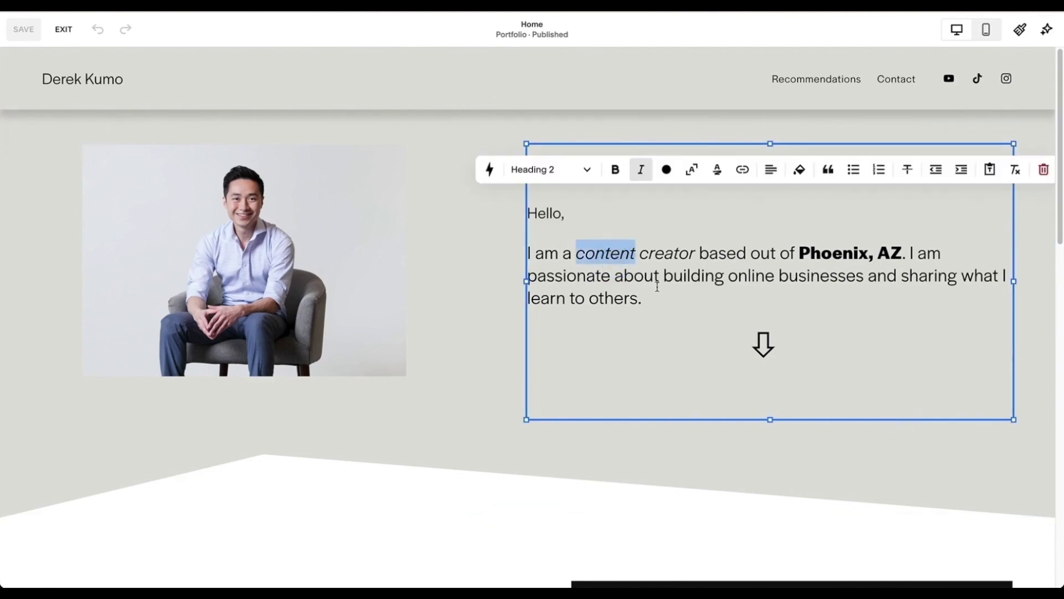
left_click(643, 294)
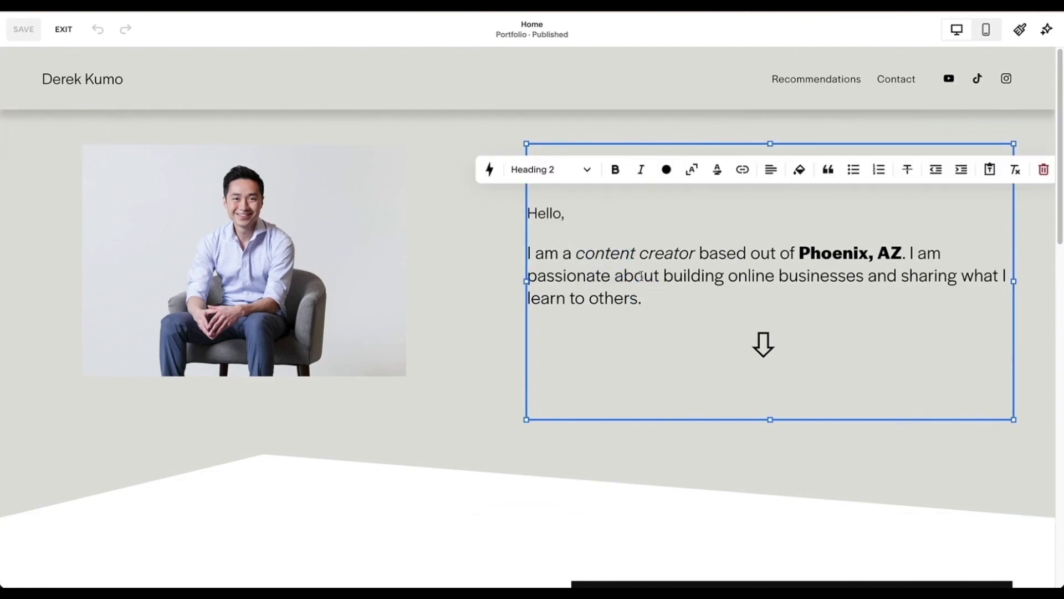
key("Escape")
left_click(427, 95)
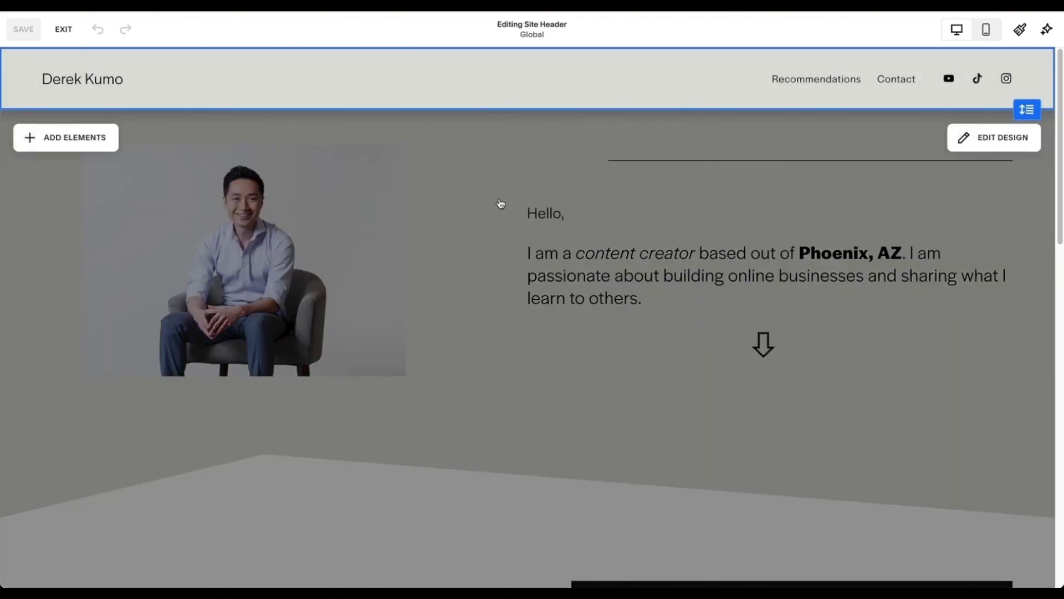
left_click(881, 359)
scroll(557, 329, "down", 6)
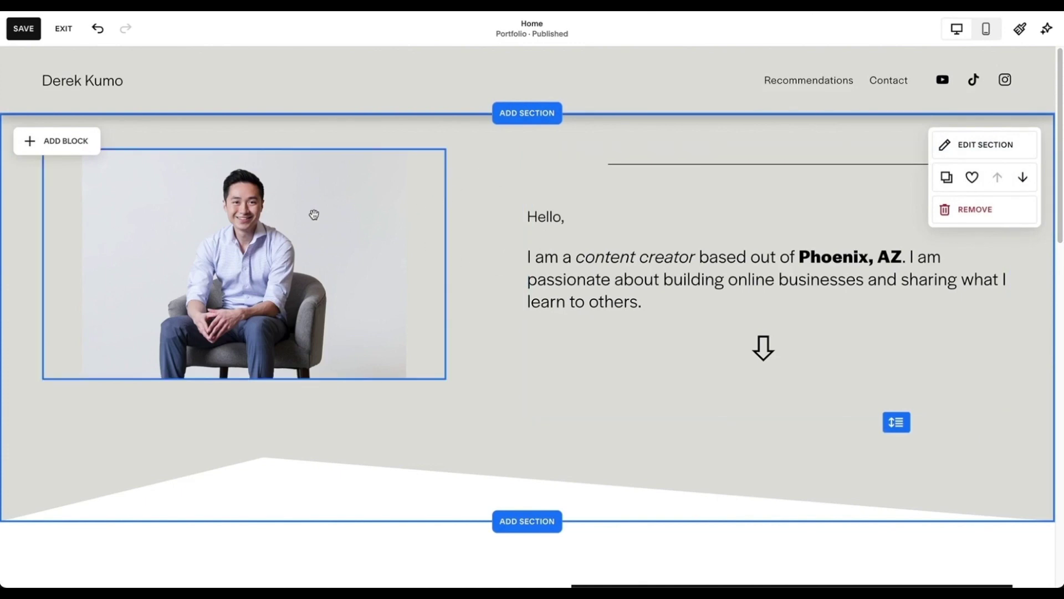
Step: Try raising the first Home section's grid row count to 16 and return it to 13
left_click(984, 144)
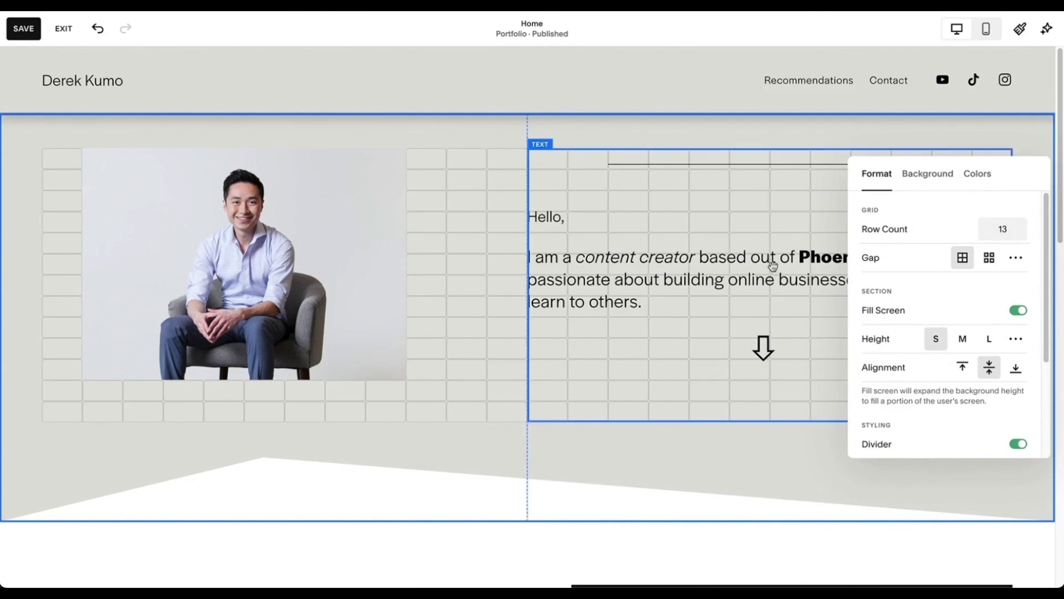
left_click(1022, 226)
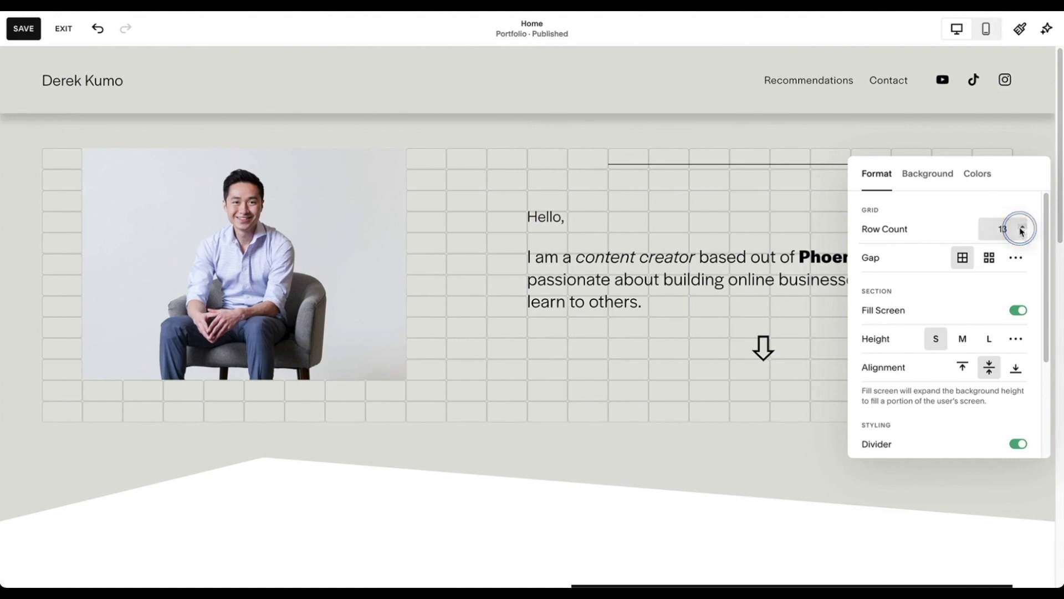
left_click(1022, 226)
left_click(1022, 227)
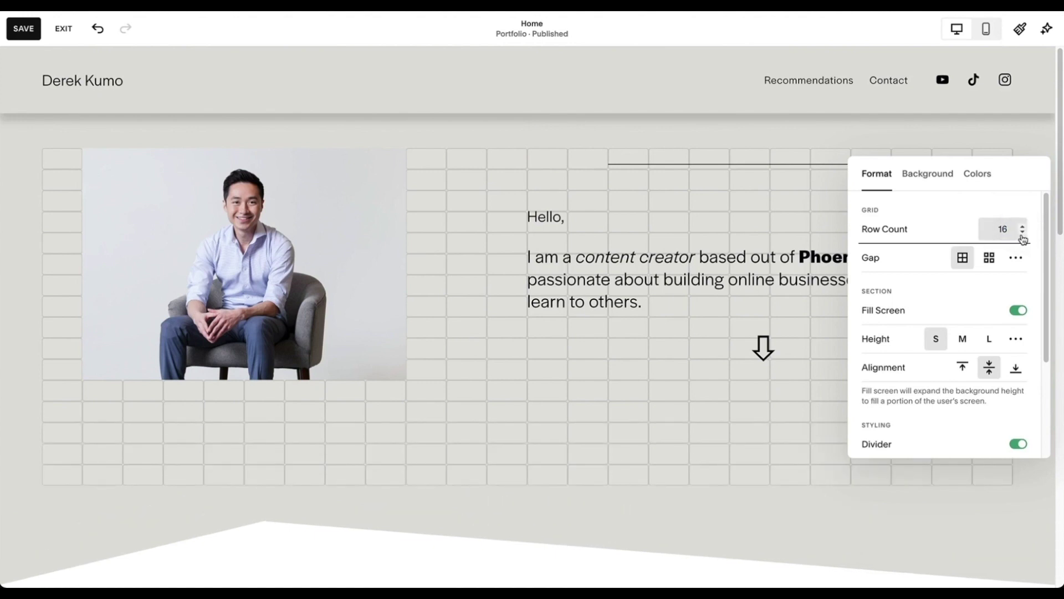
left_click(1023, 233)
left_click(1023, 232)
left_click(1023, 233)
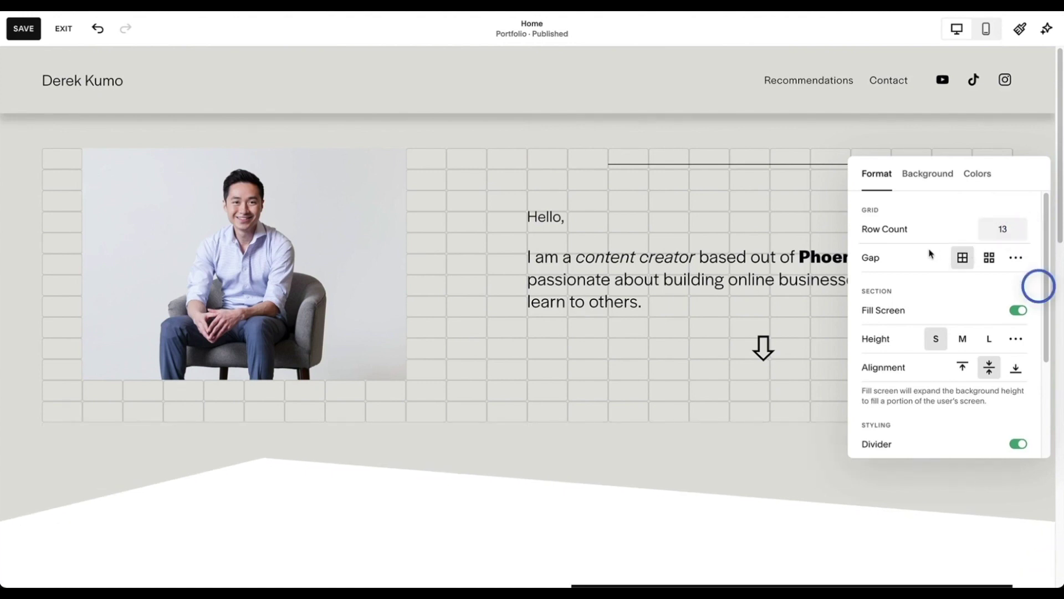
Step: Try a spaced gap between the first section's grid cells, restore the gapless grid and keep the middle alignment
left_click(989, 259)
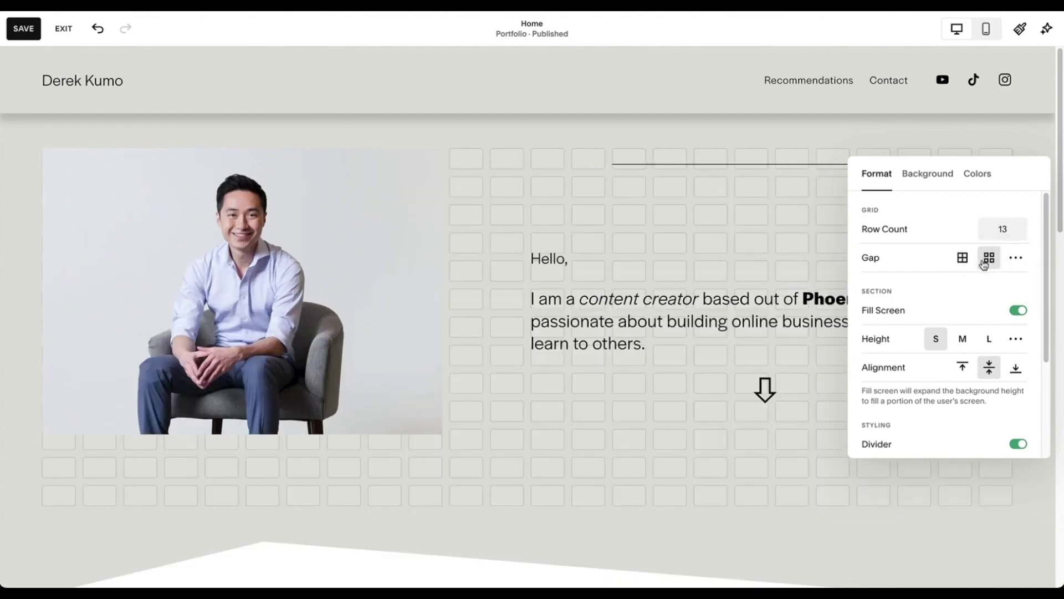
left_click(963, 258)
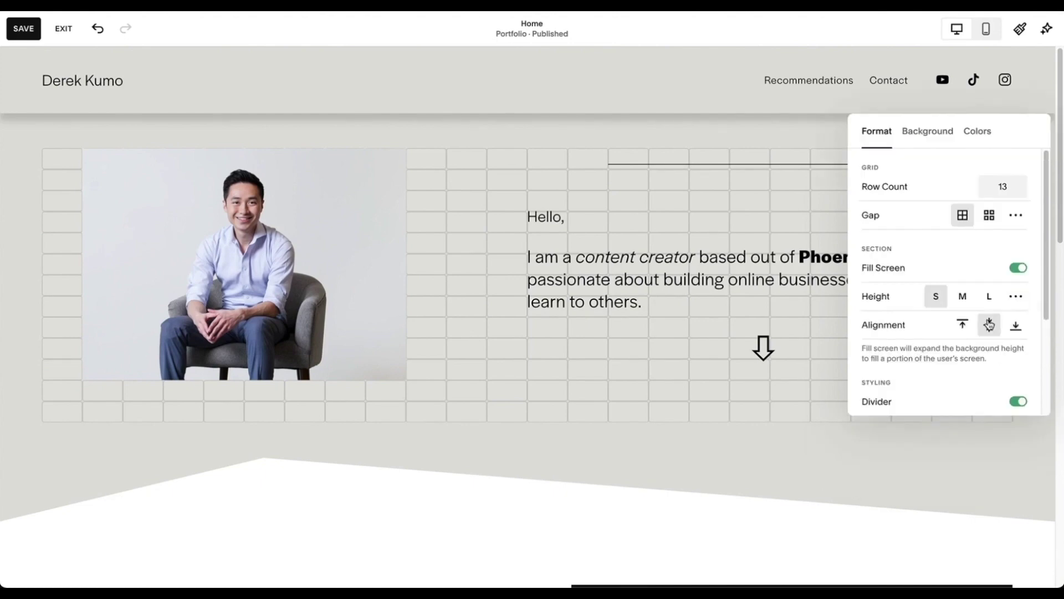
left_click(989, 324)
Step: Turn off the first section's divider and turn it back on
left_click(1020, 404)
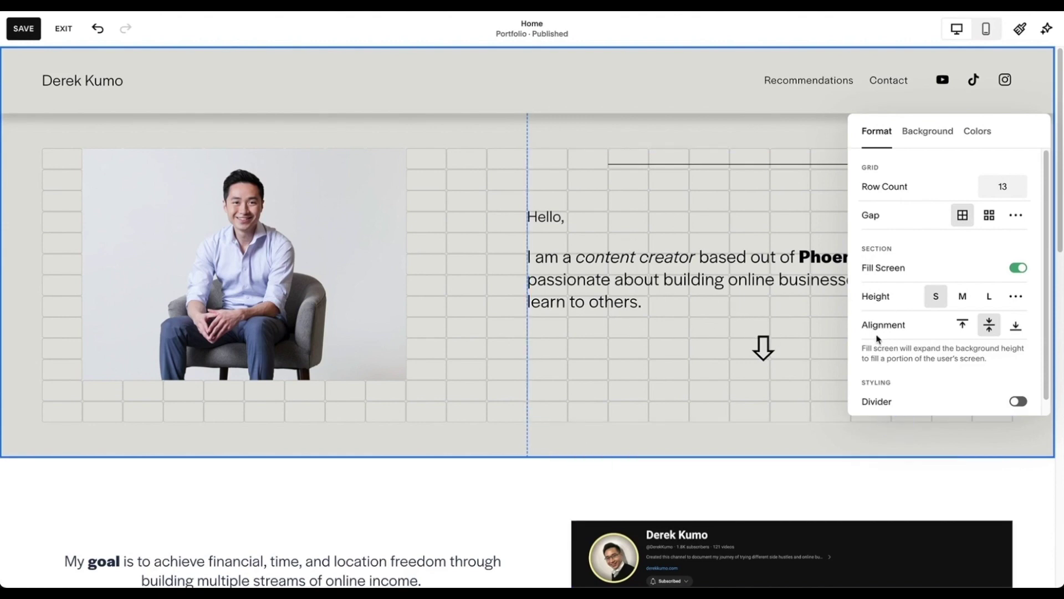
scroll(927, 374, "down", 1)
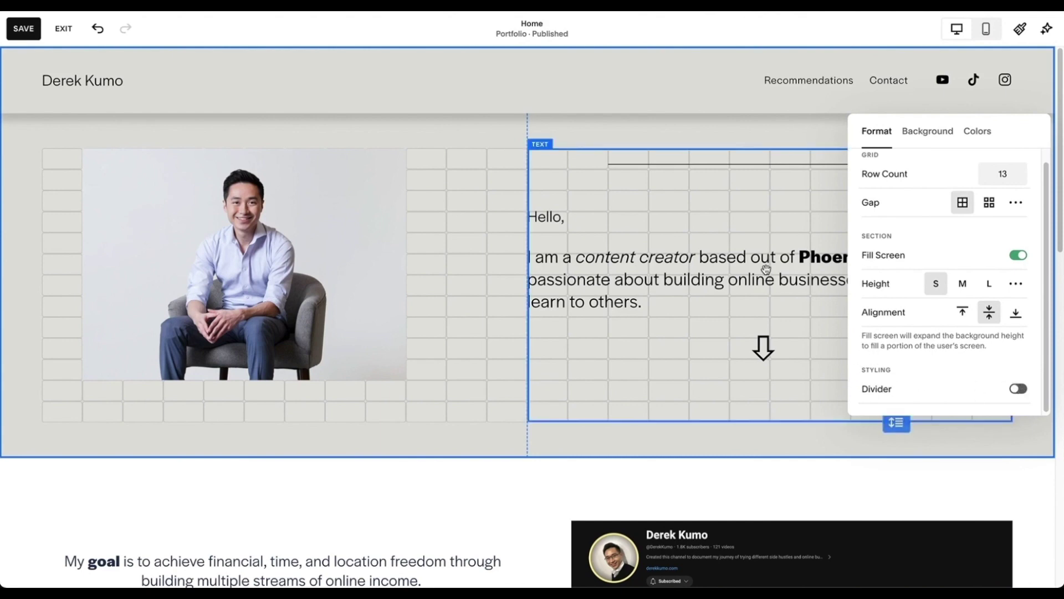
left_click(1019, 389)
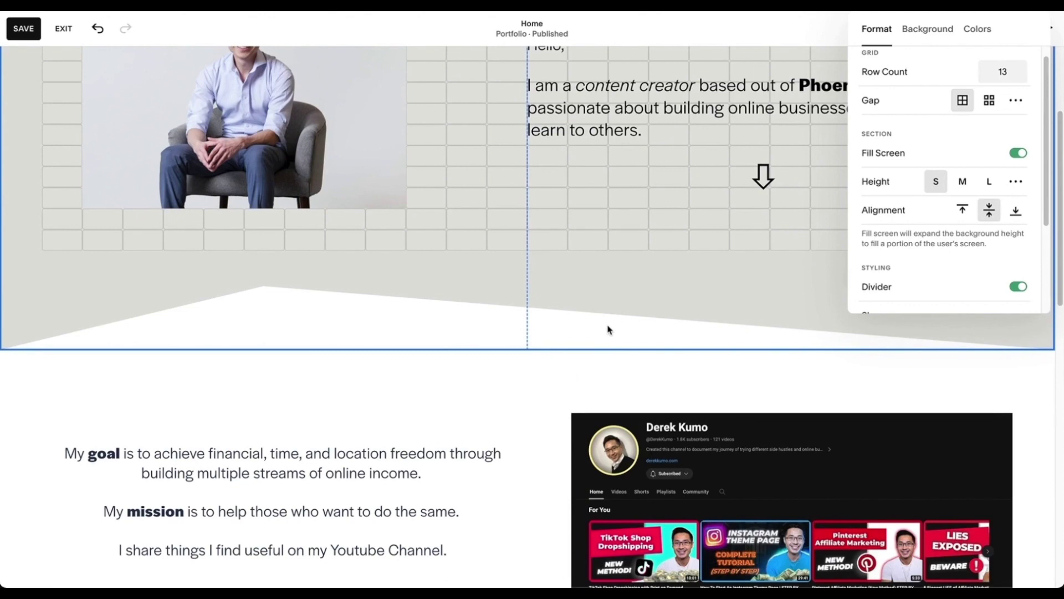
Step: Review the background and color theme options of the first section and close its settings
left_click(912, 97)
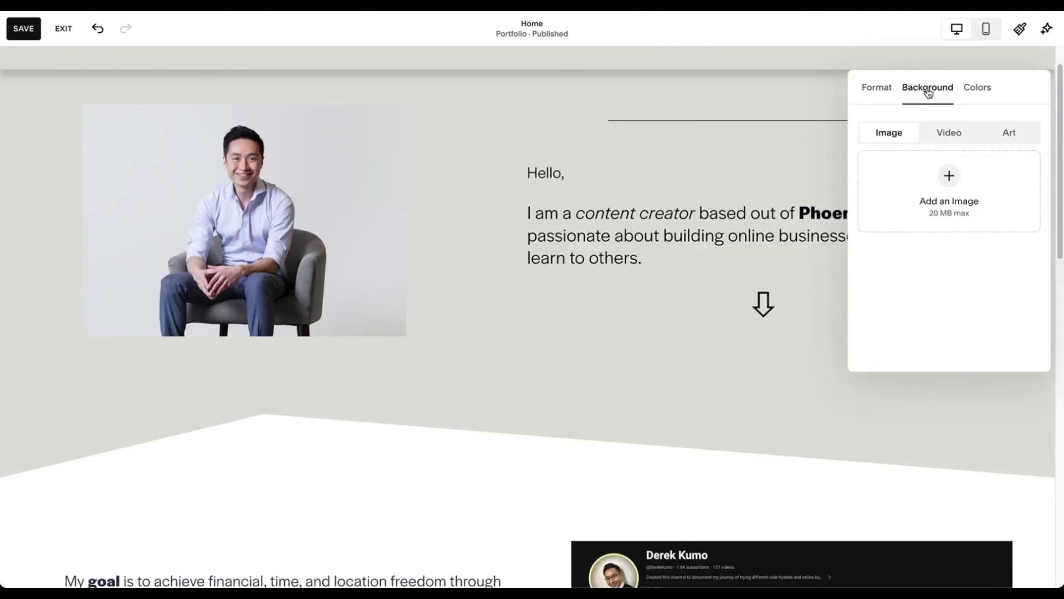
left_click(978, 95)
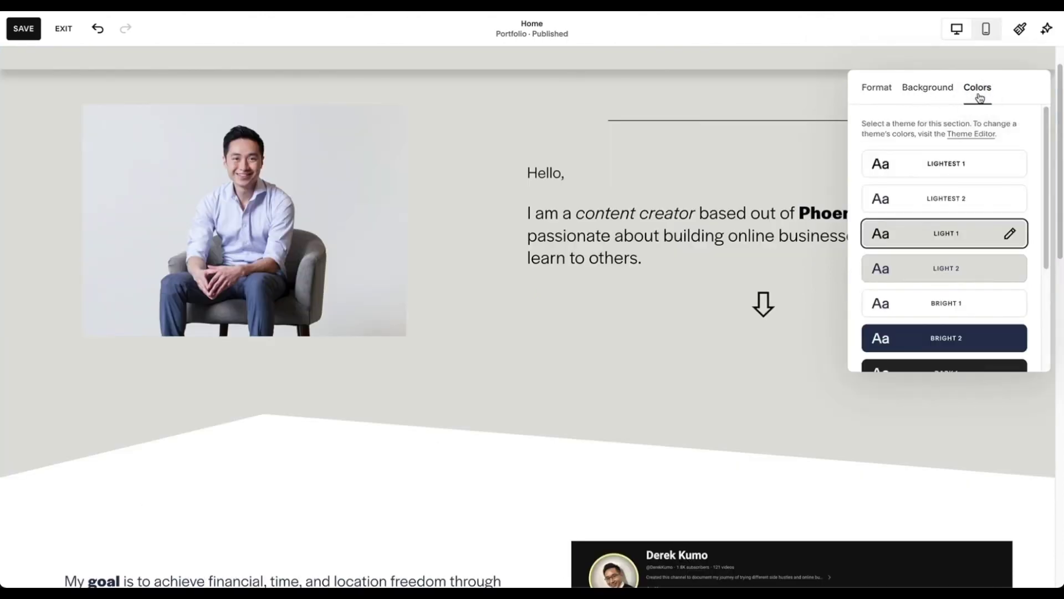
left_click(1057, 261)
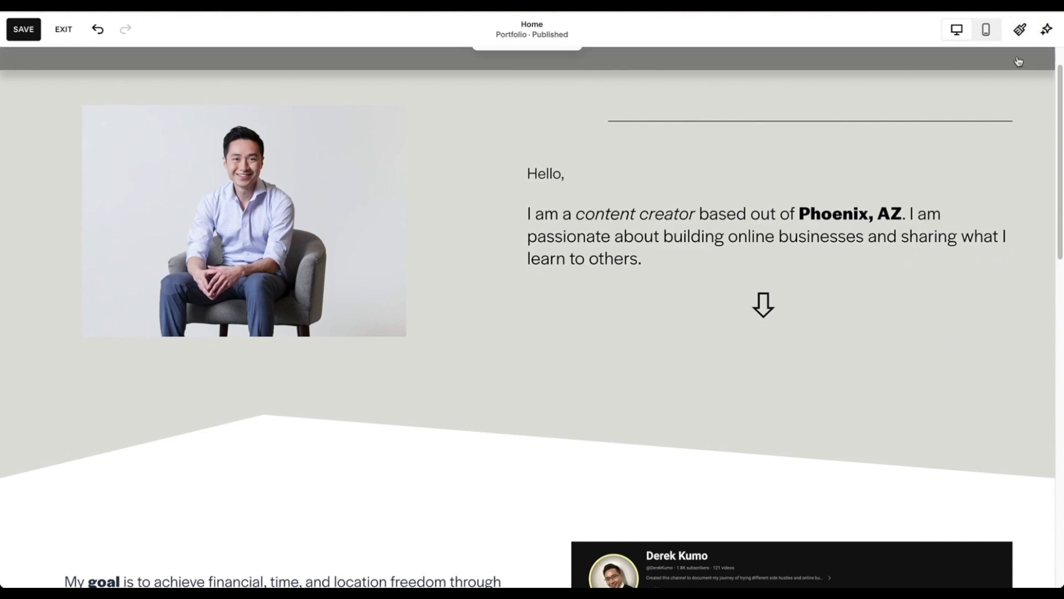
Step: Open Site Styles and review the font settings and the full list of site color themes
left_click(1019, 31)
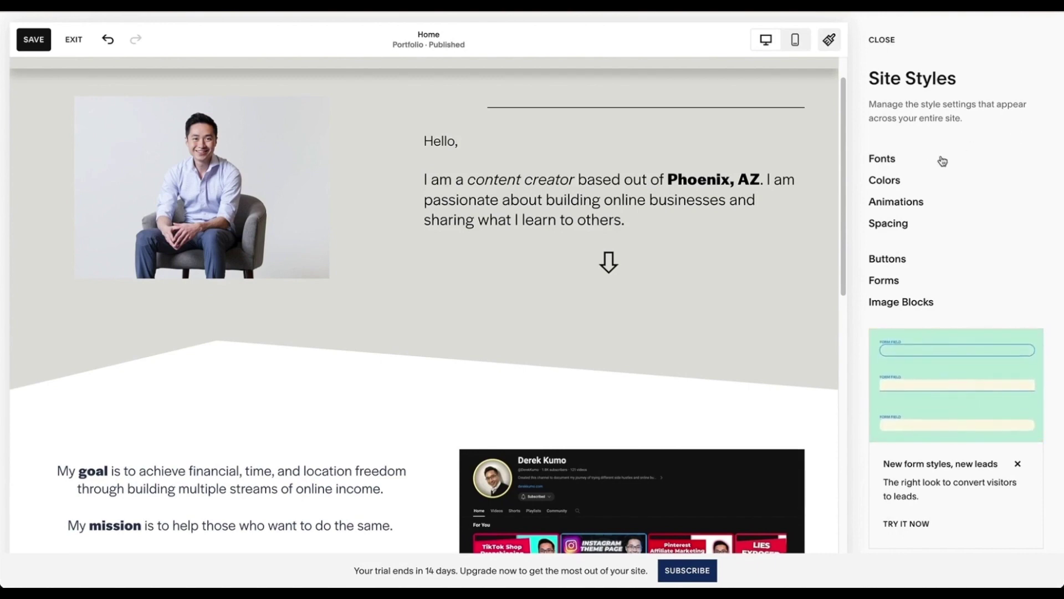
left_click(882, 161)
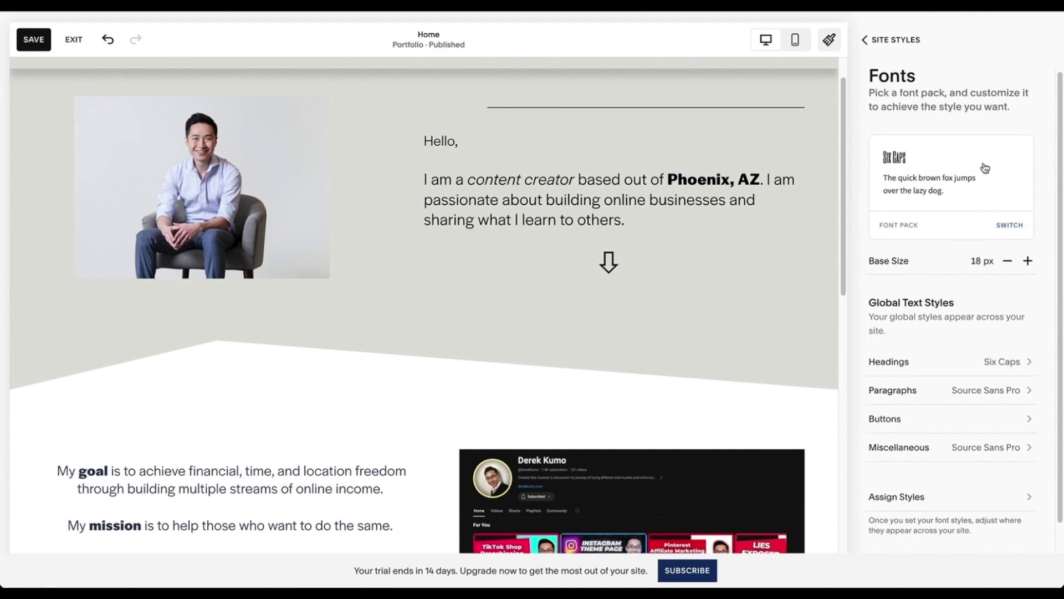
left_click(890, 39)
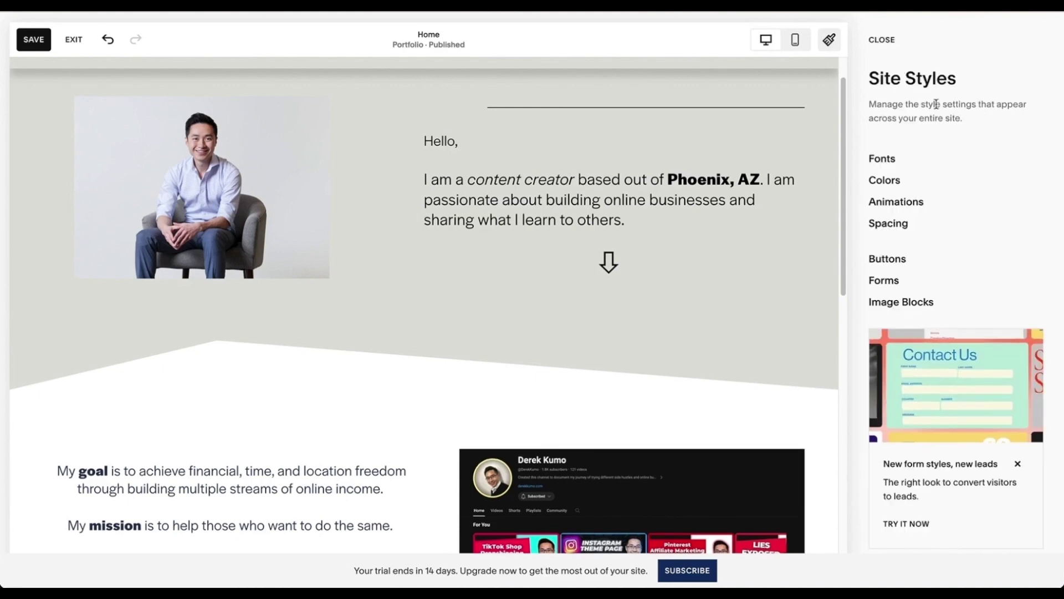
left_click(890, 185)
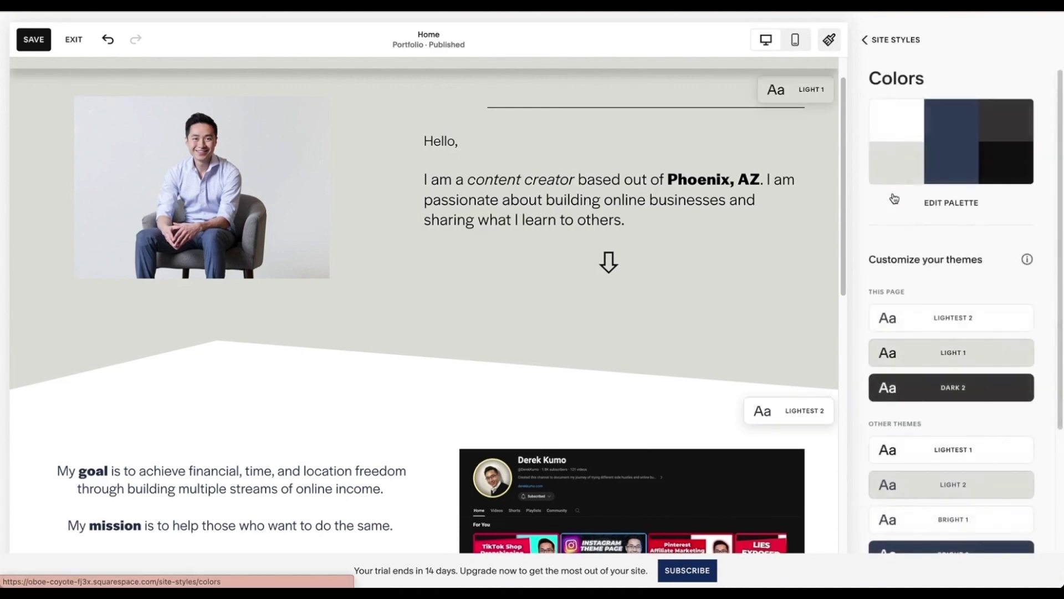
scroll(927, 291, "down", 2)
scroll(927, 292, "down", 1)
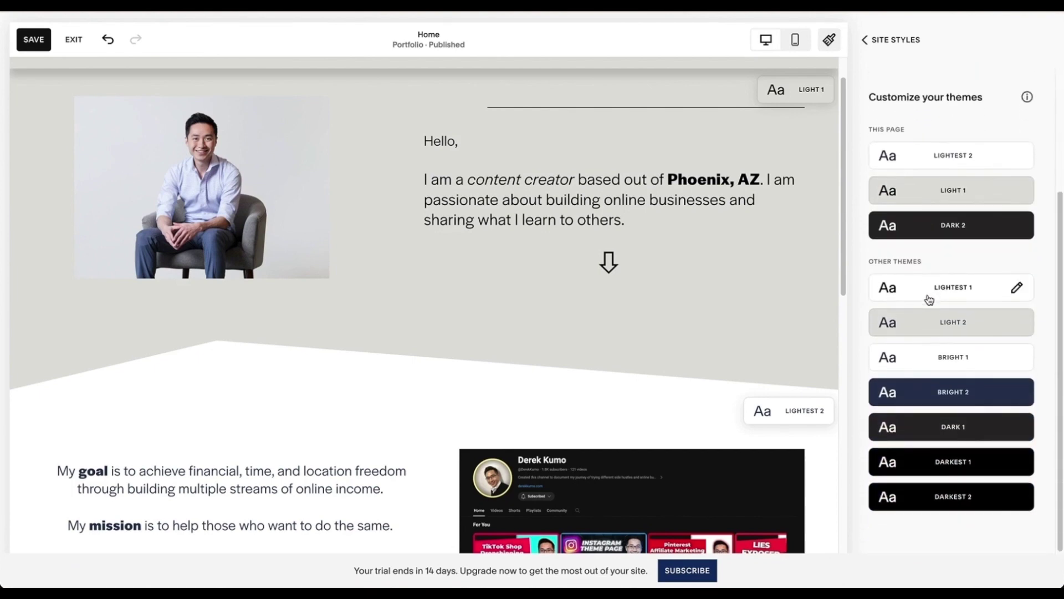
scroll(930, 300, "up", 3)
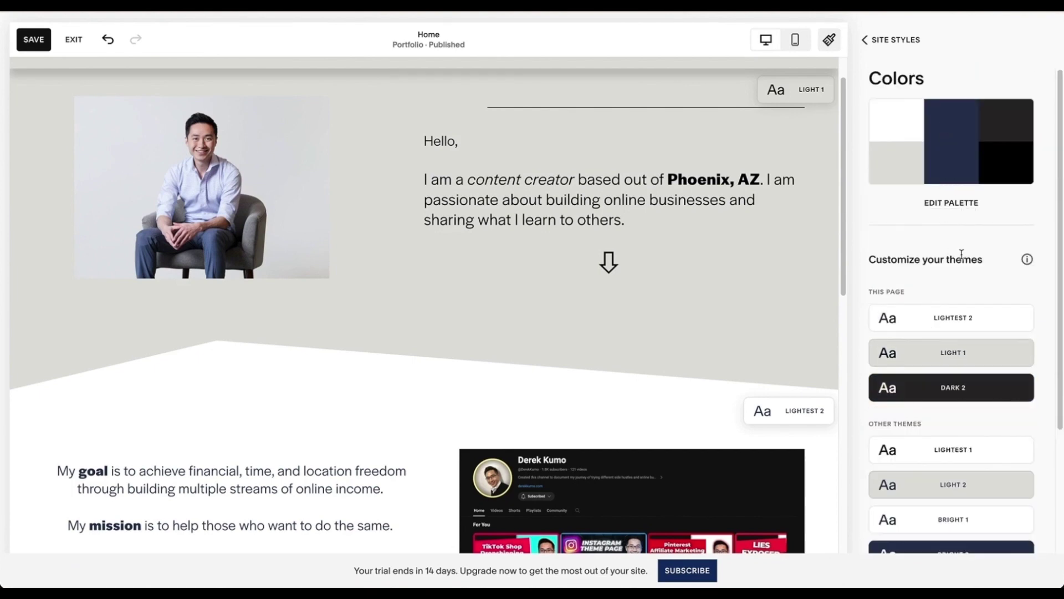
Step: Try the yellow, red and magenta preset palette for the site colors, followed by the cream, orange and pink preset
left_click(940, 213)
scroll(975, 372, "down", 3)
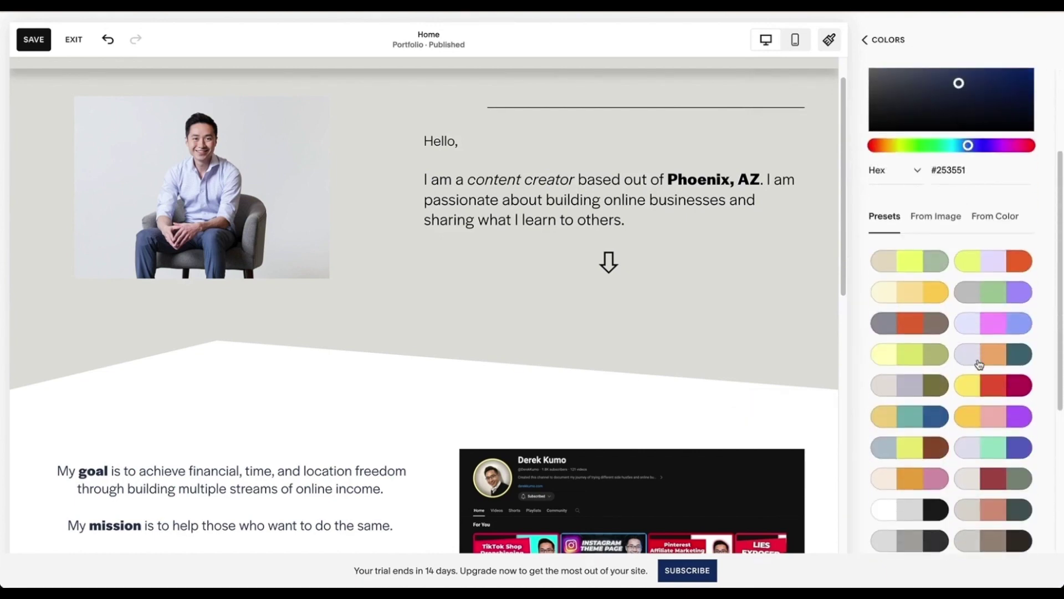
left_click(1007, 391)
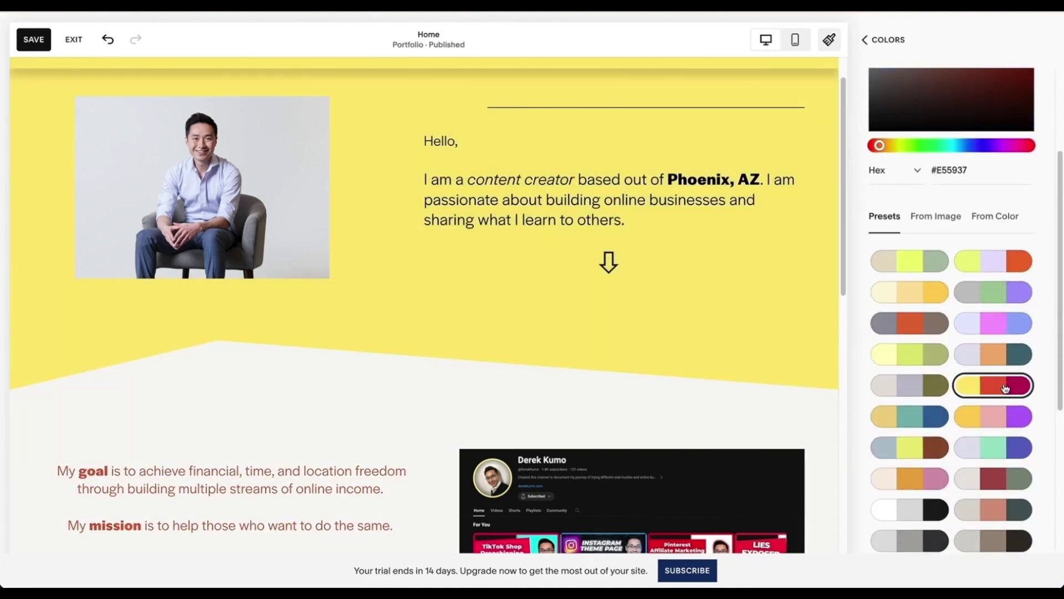
left_click(921, 480)
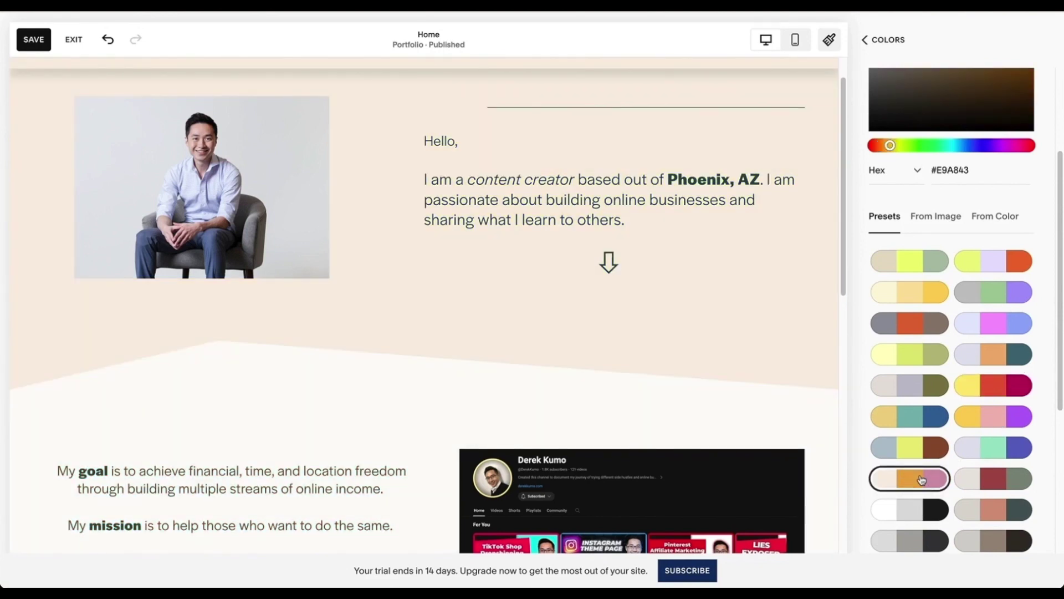
left_click(881, 40)
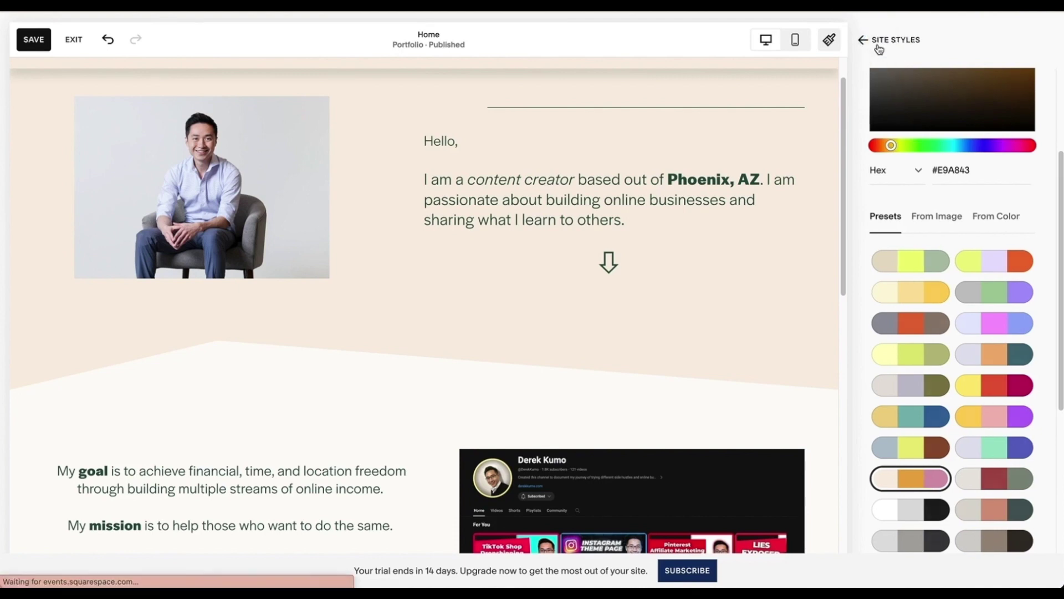
Step: Set the site-wide animation style to Slide, preview it on the Home page and close Site Styles
left_click(905, 210)
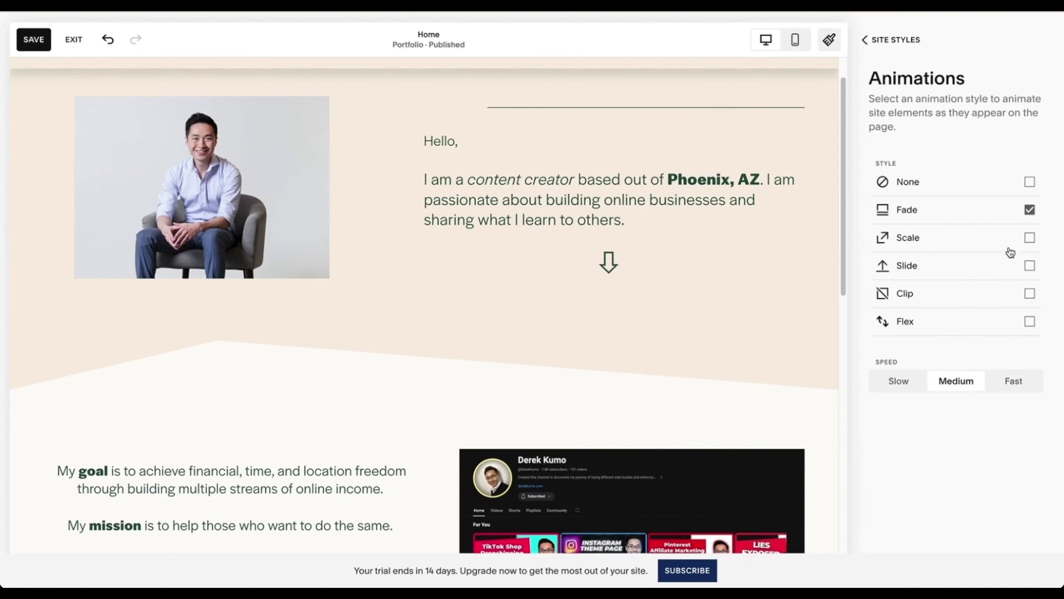
left_click(914, 270)
scroll(563, 225, "down", 9)
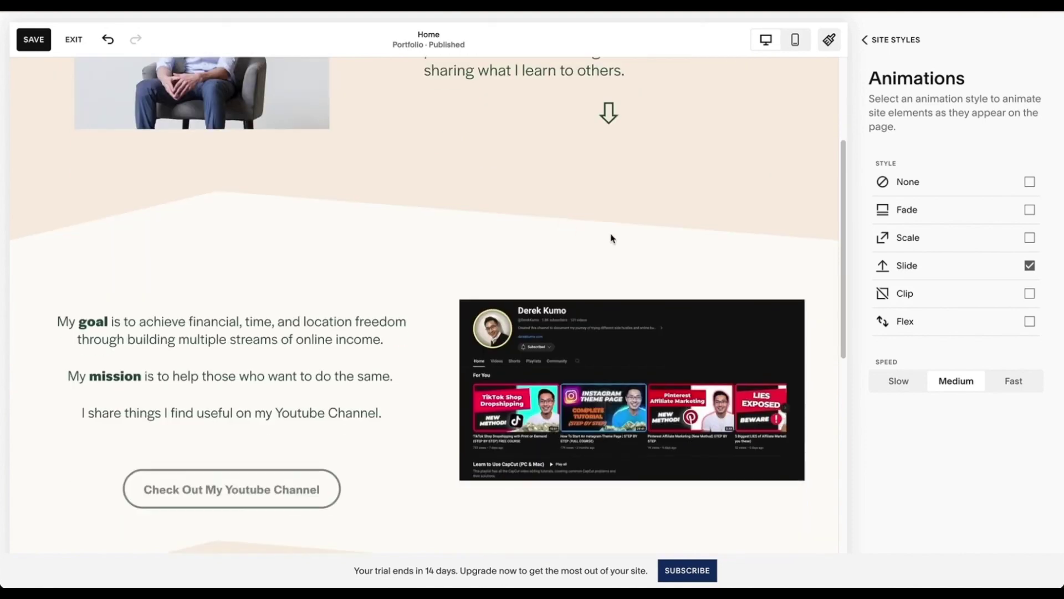
scroll(459, 180, "up", 4)
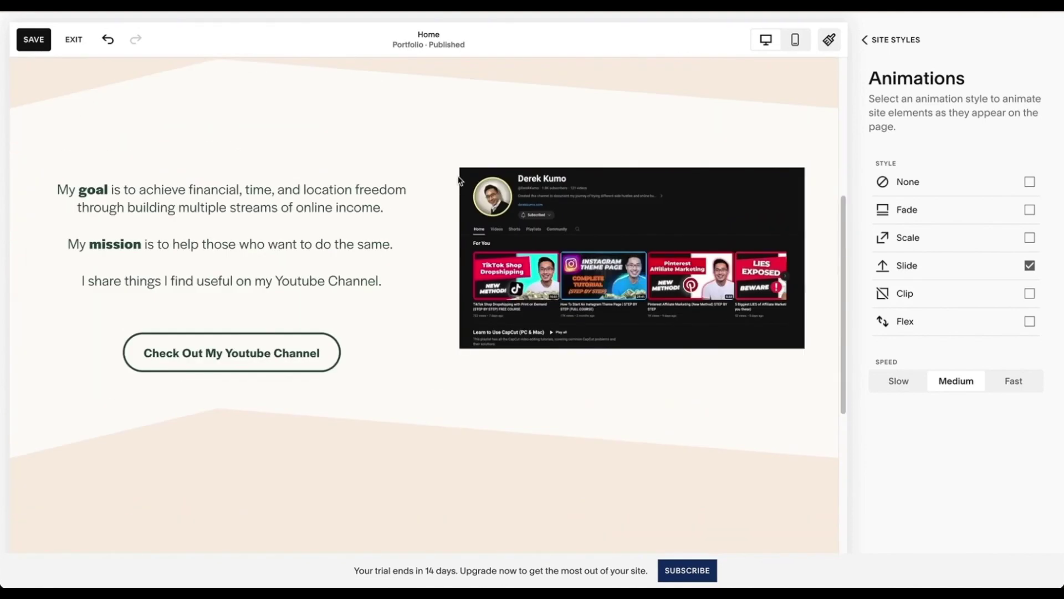
left_click(890, 40)
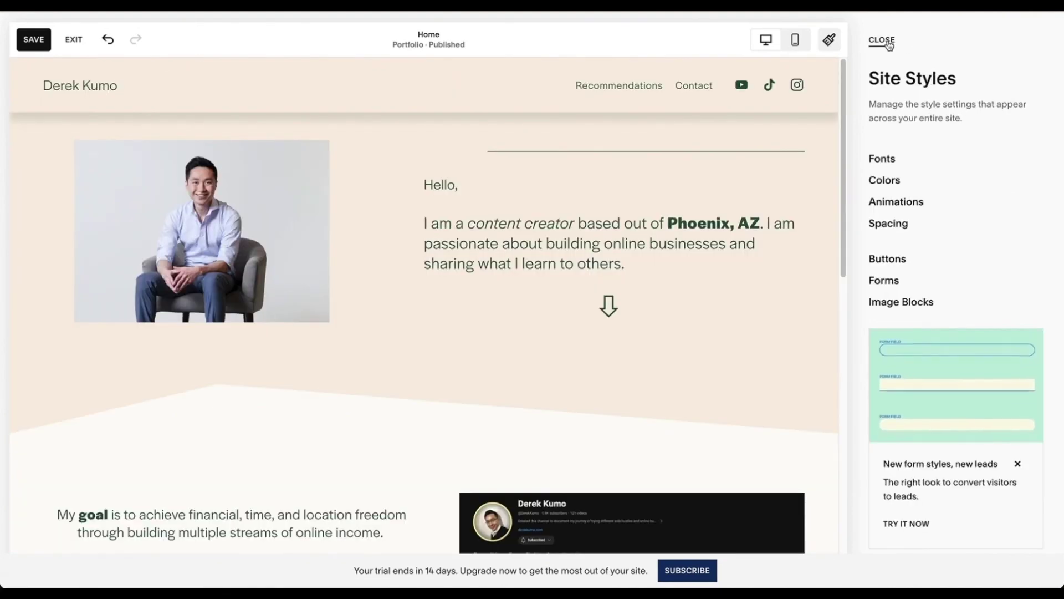
left_click(890, 41)
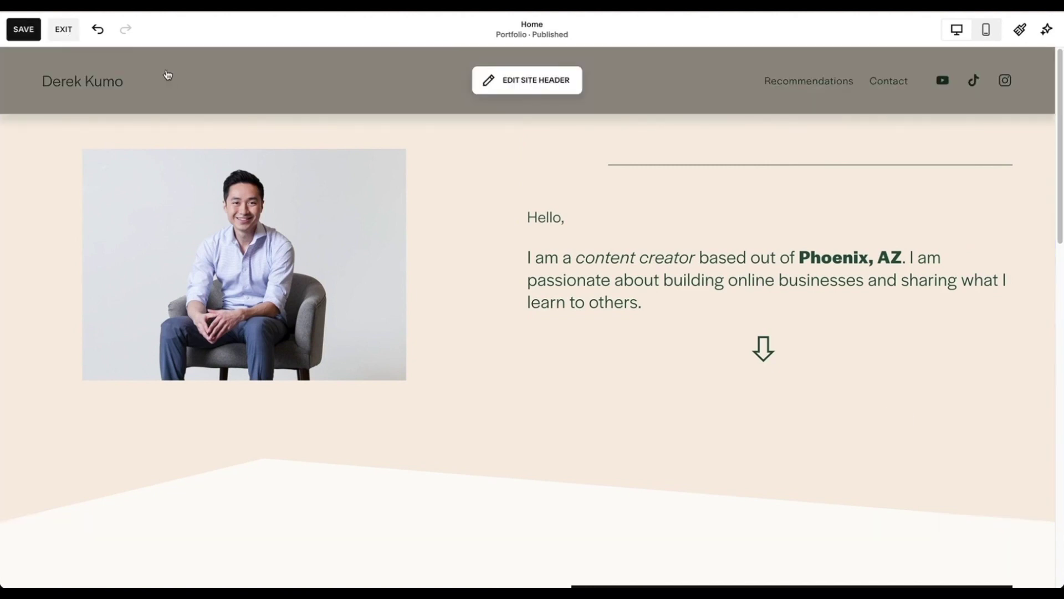
Step: Exit the page editor without saving the changes and preview the Home page in desktop and mobile view
left_click(63, 31)
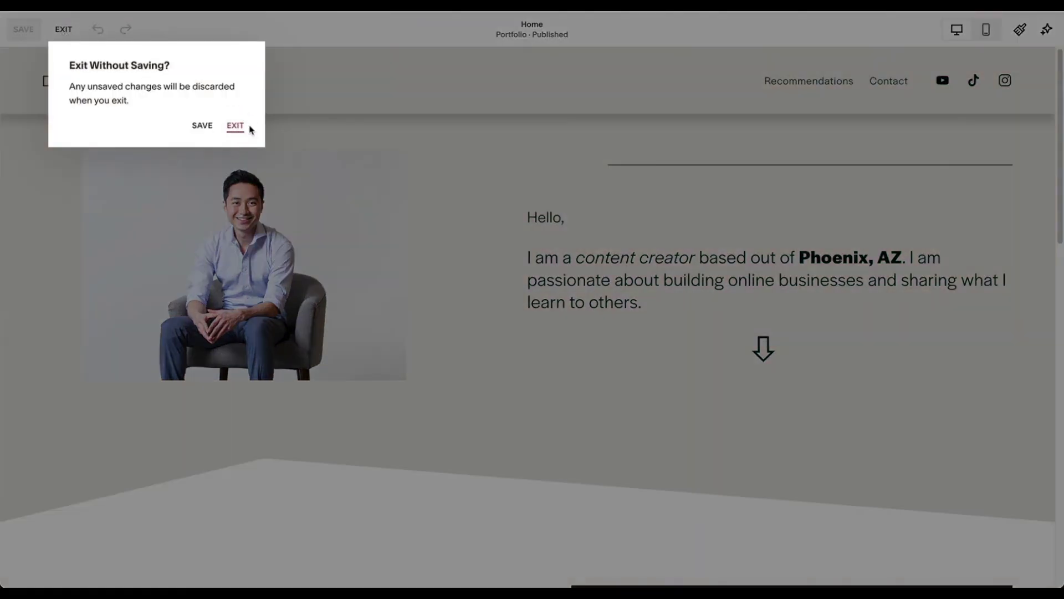
left_click(248, 129)
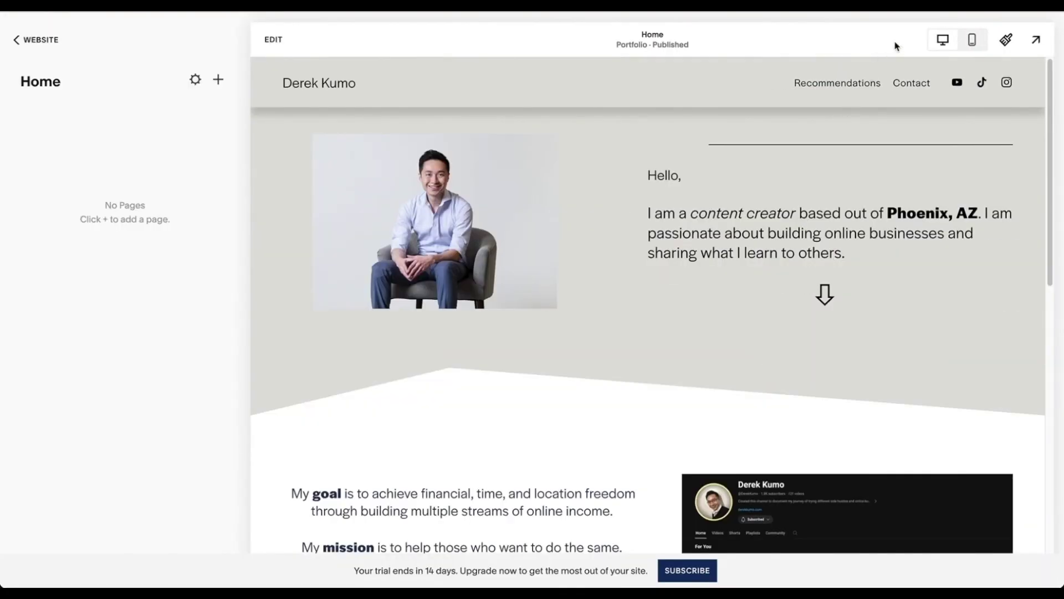
left_click(944, 44)
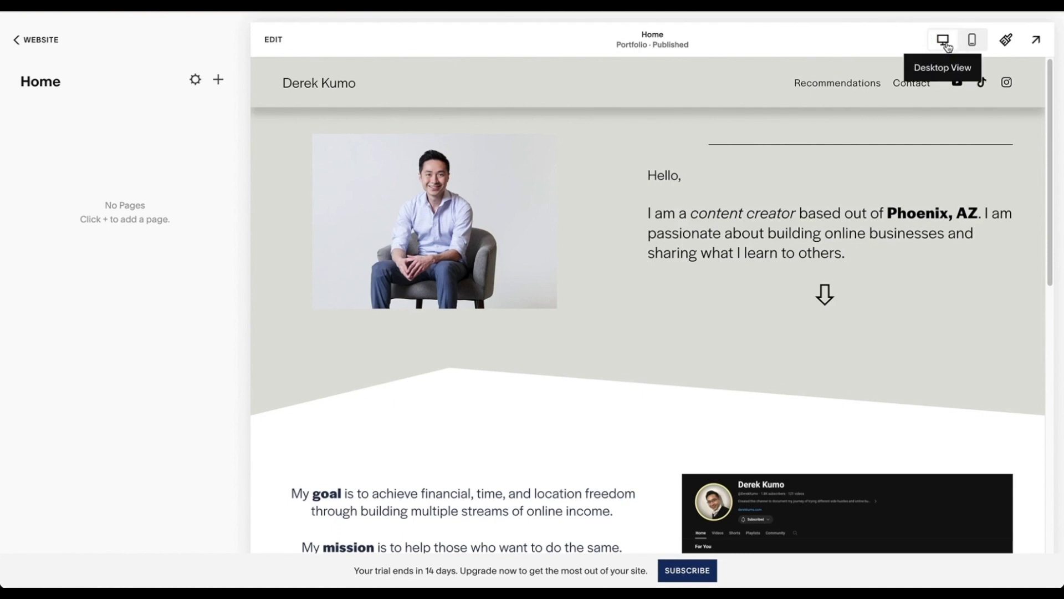
left_click(972, 40)
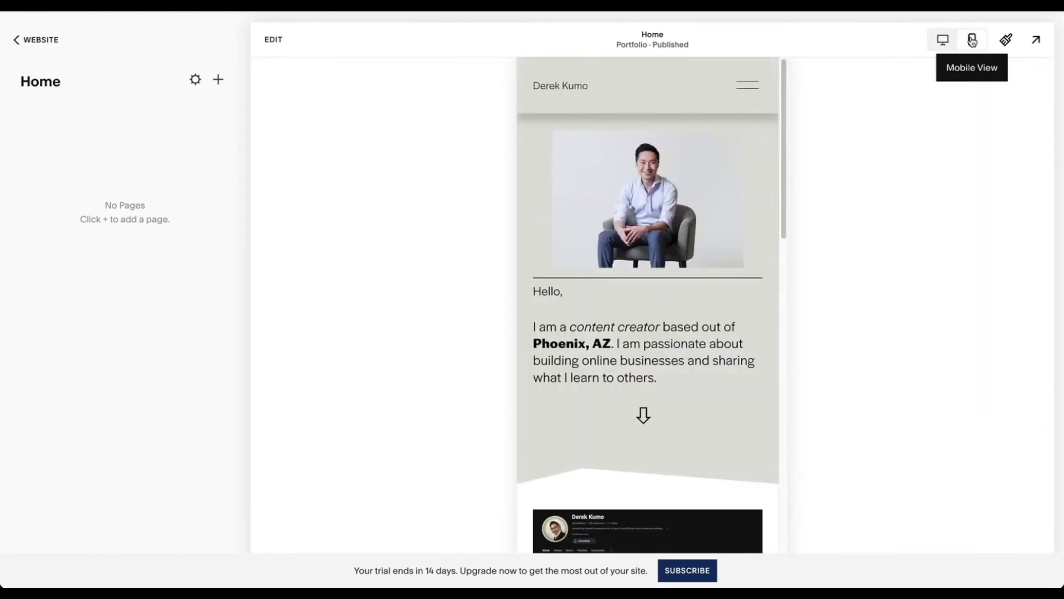
Step: Preview the Home page in mobile view and look through all its sections from the header to the footer
left_click(972, 40)
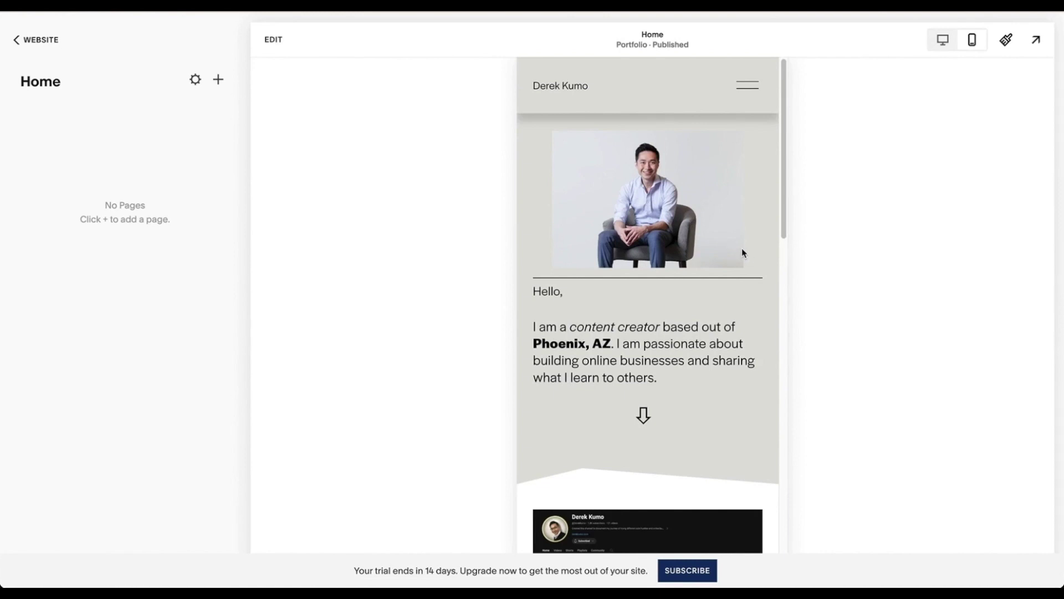
scroll(742, 253, "down", 5)
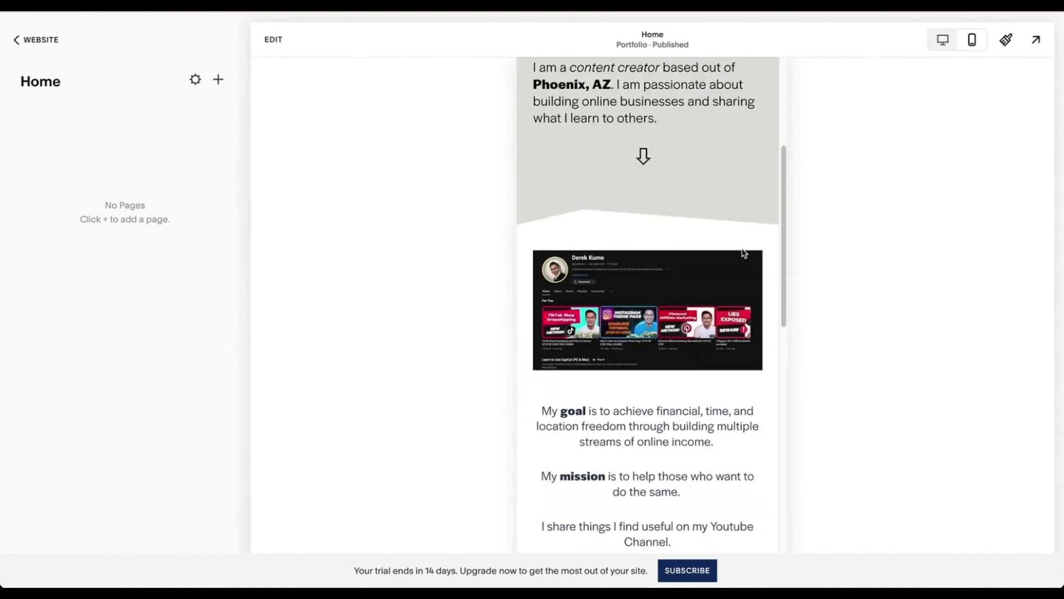
scroll(743, 253, "down", 1)
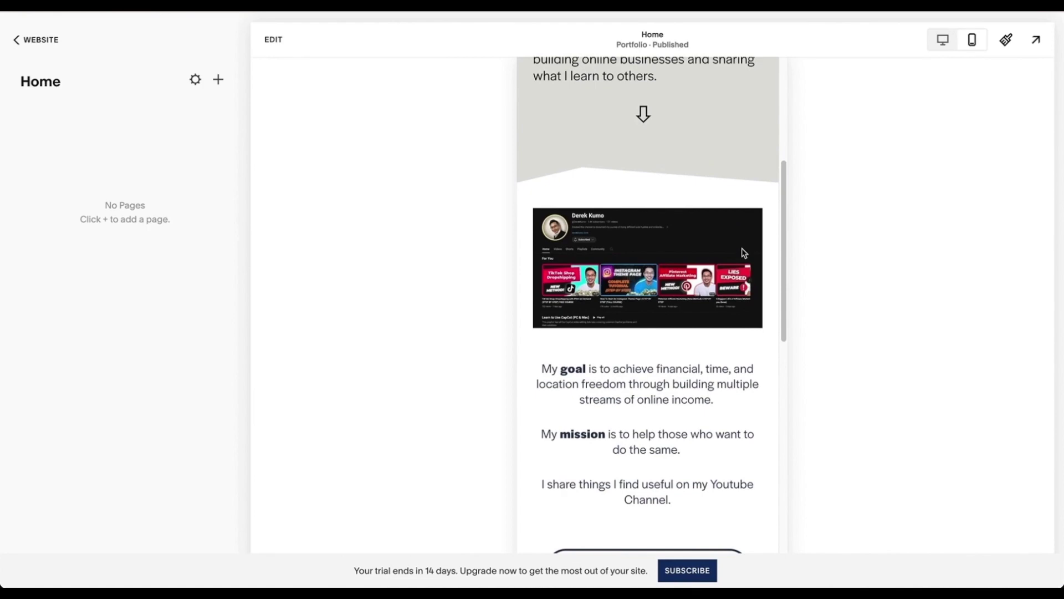
scroll(743, 253, "down", 12)
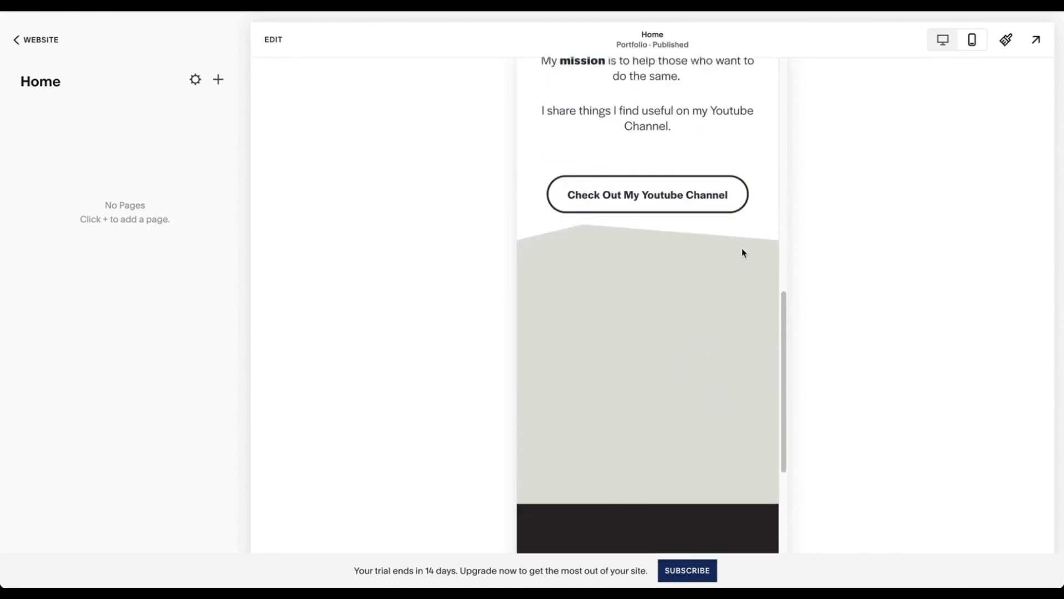
scroll(743, 253, "up", 20)
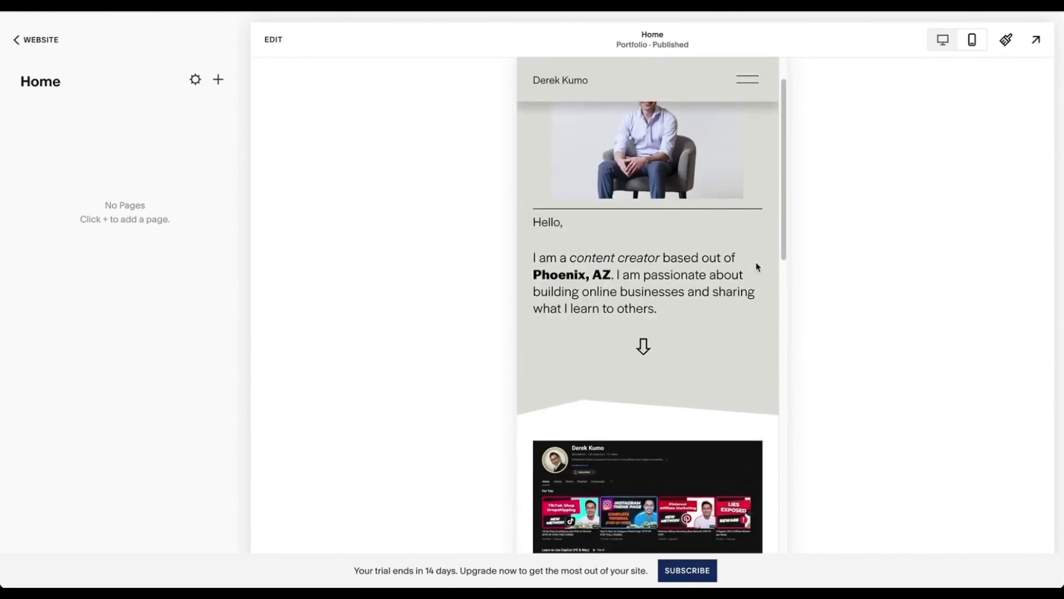
scroll(737, 267, "up", 2)
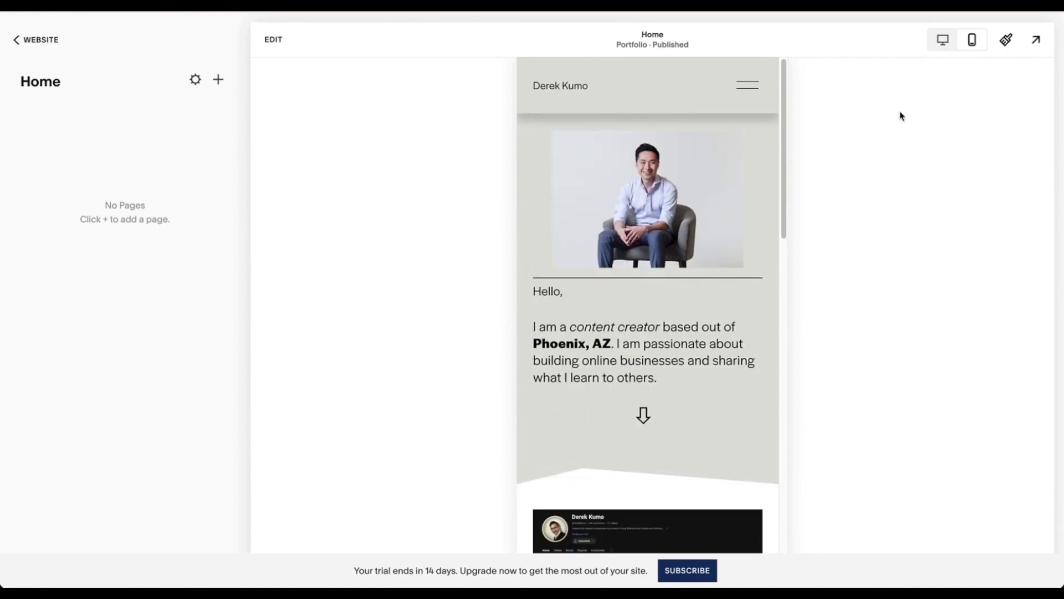
Step: Switch the Home page preview to desktop view, look it over at full-screen size and return to the page overview
left_click(943, 40)
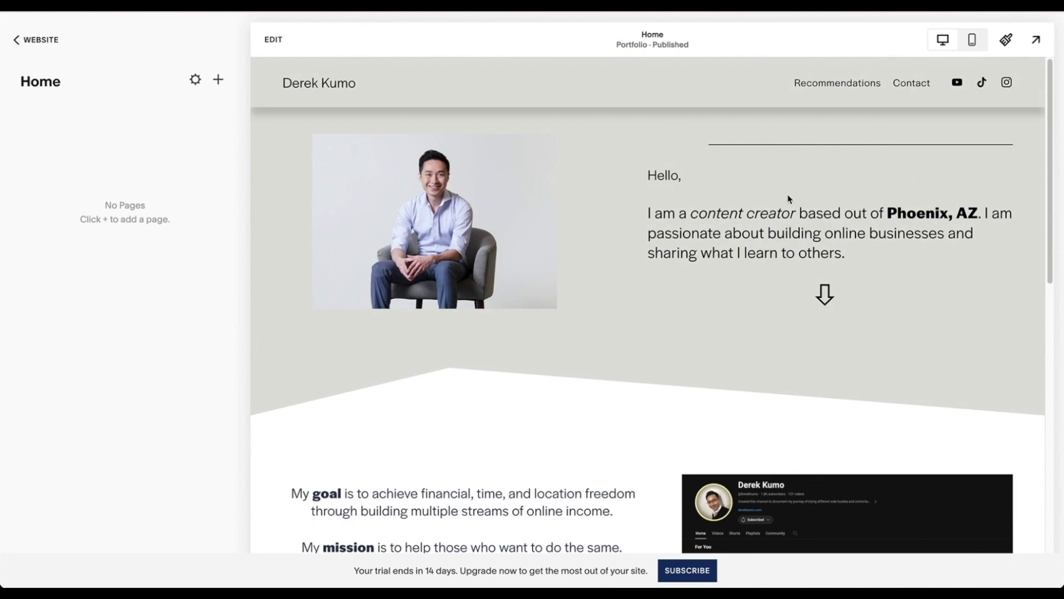
left_click(1038, 42)
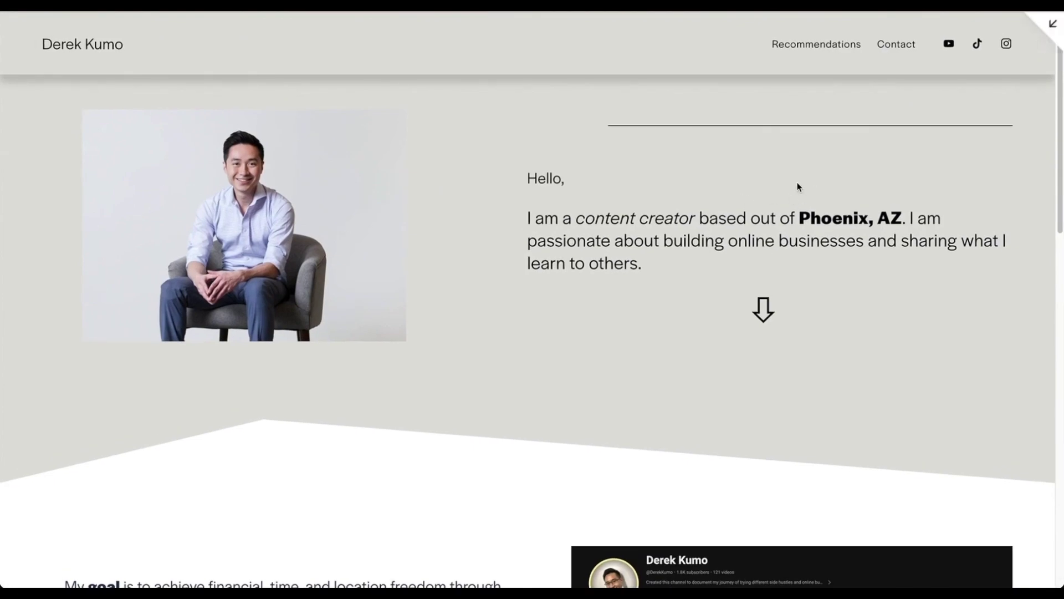
scroll(796, 182, "down", 3)
scroll(796, 182, "up", 3)
left_click(1051, 26)
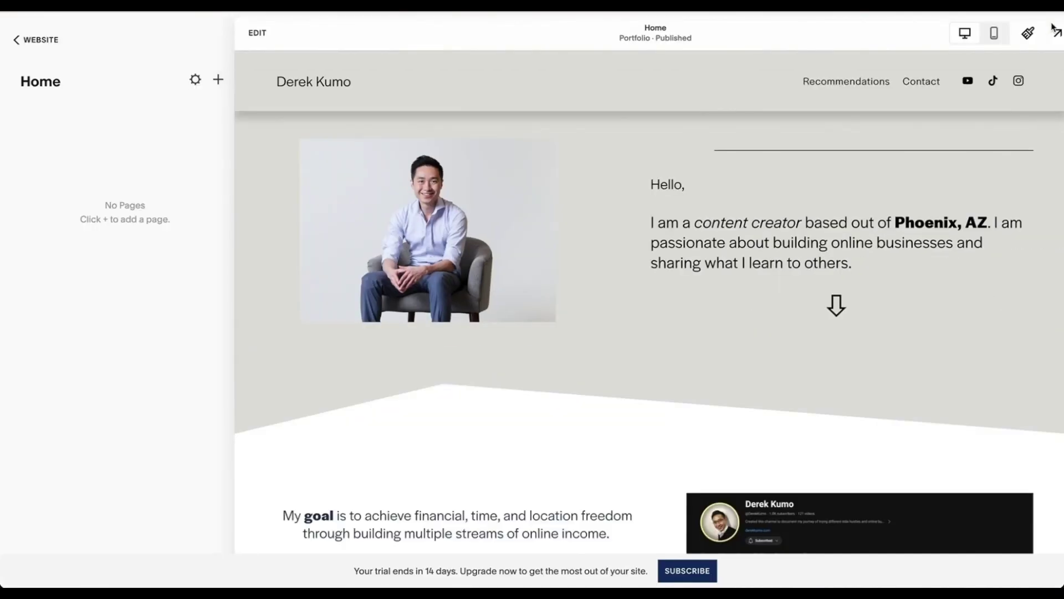
Step: Start editing the Home page and add a Video block below the portrait photo in the first section
left_click(275, 41)
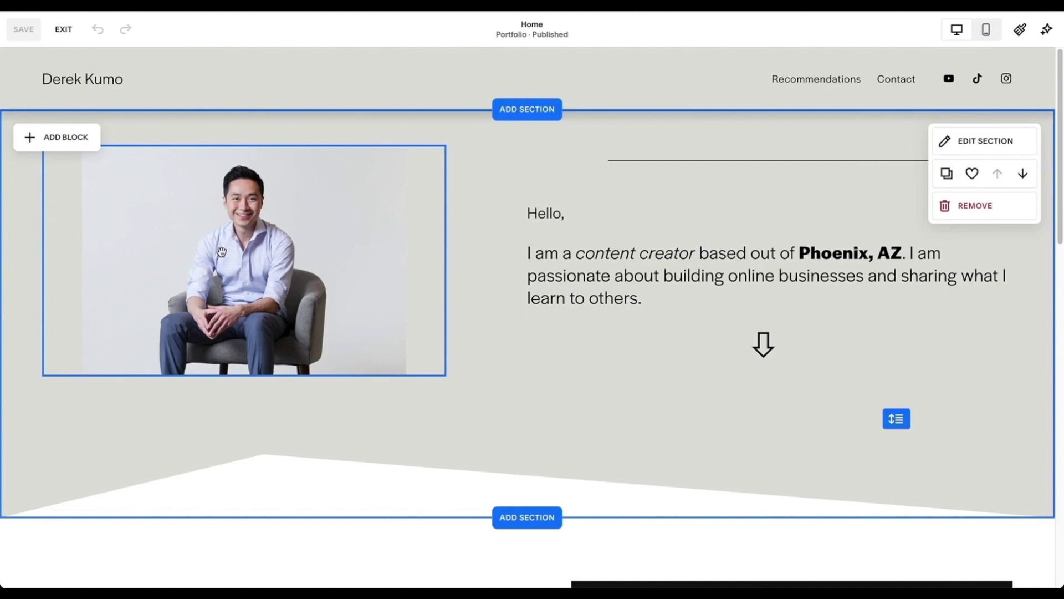
left_click(46, 145)
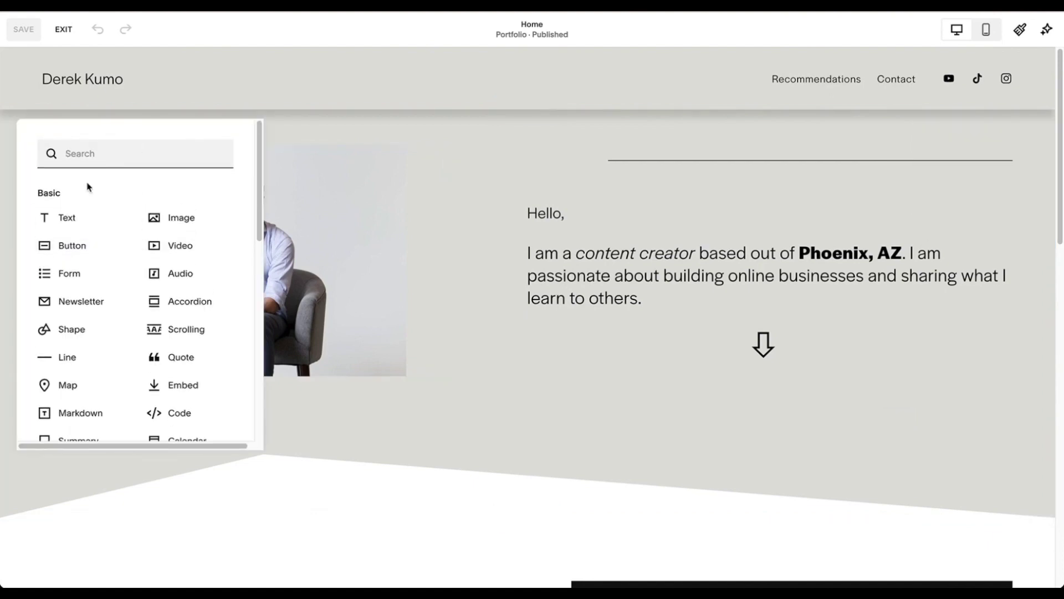
scroll(99, 259, "down", 3)
scroll(114, 261, "up", 2)
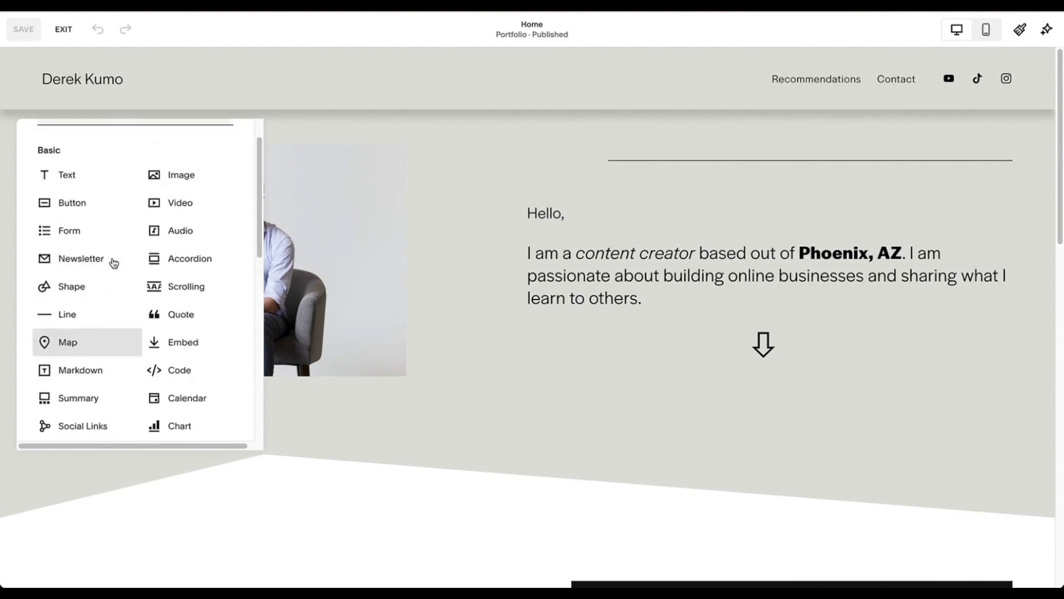
scroll(114, 263, "up", 1)
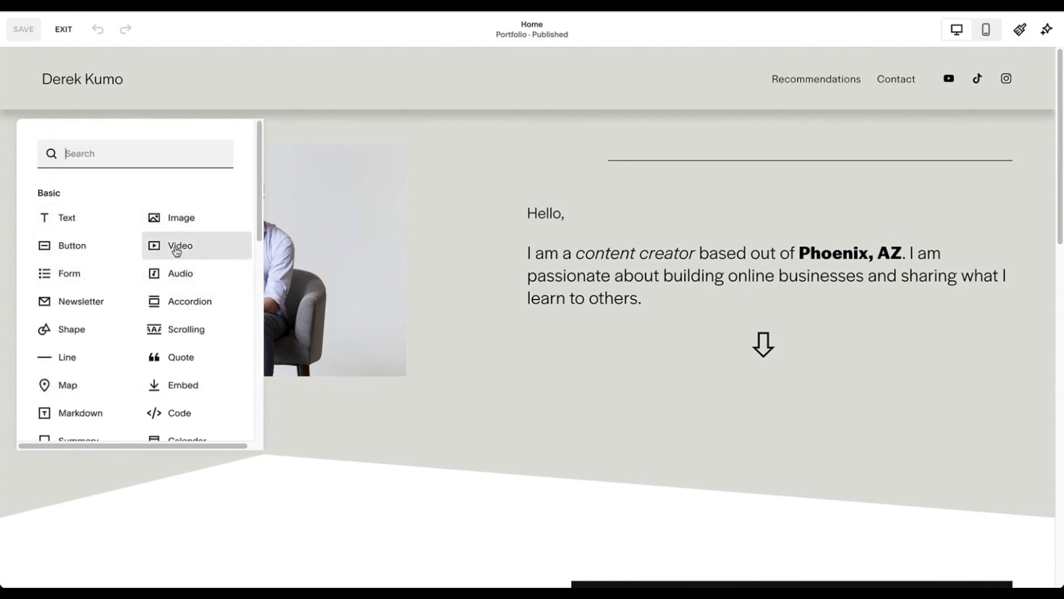
left_click(176, 250)
left_click_drag(223, 221, 250, 476)
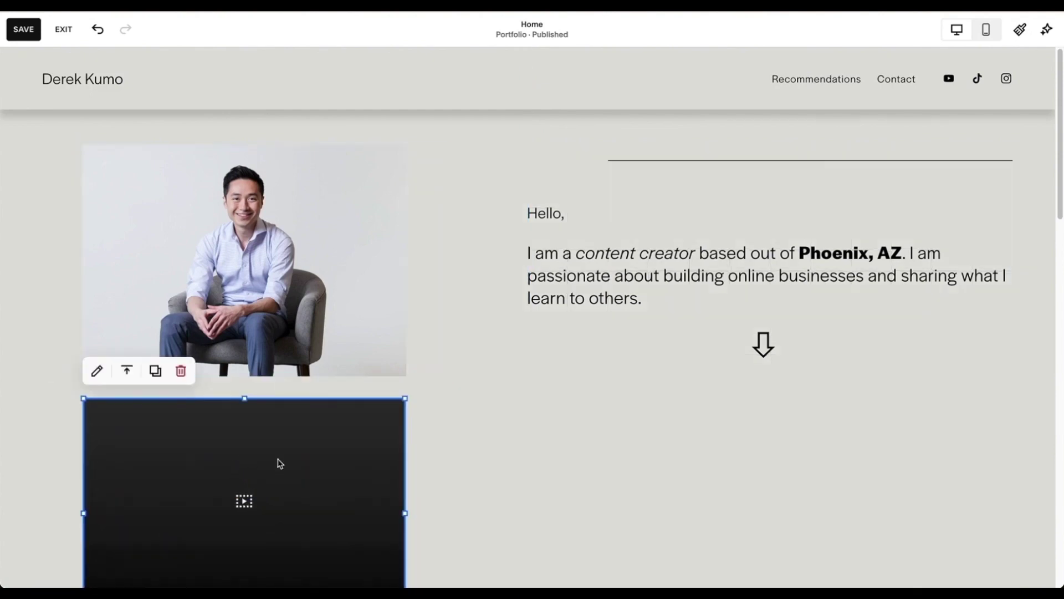
Step: Examine the new video block's content settings and remove the block from the Home page's first section
scroll(464, 378, "down", 3)
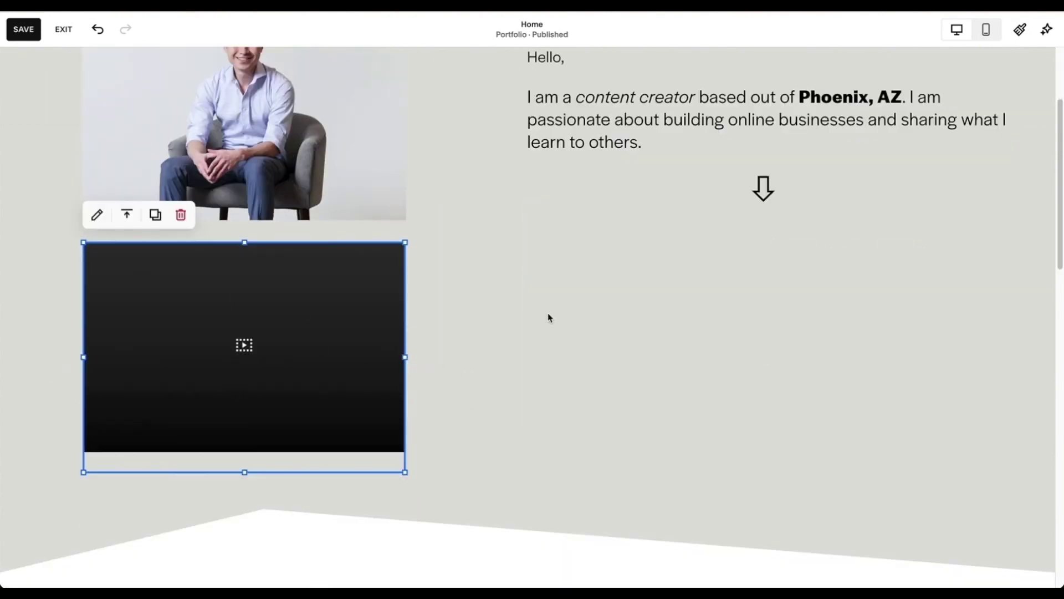
left_click(95, 214)
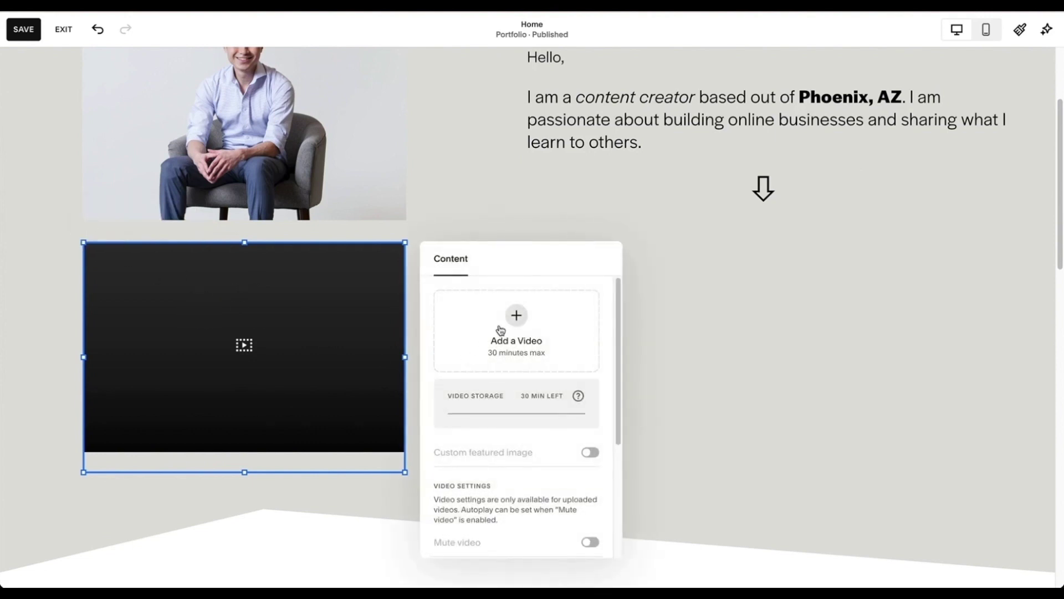
scroll(509, 365, "down", 1)
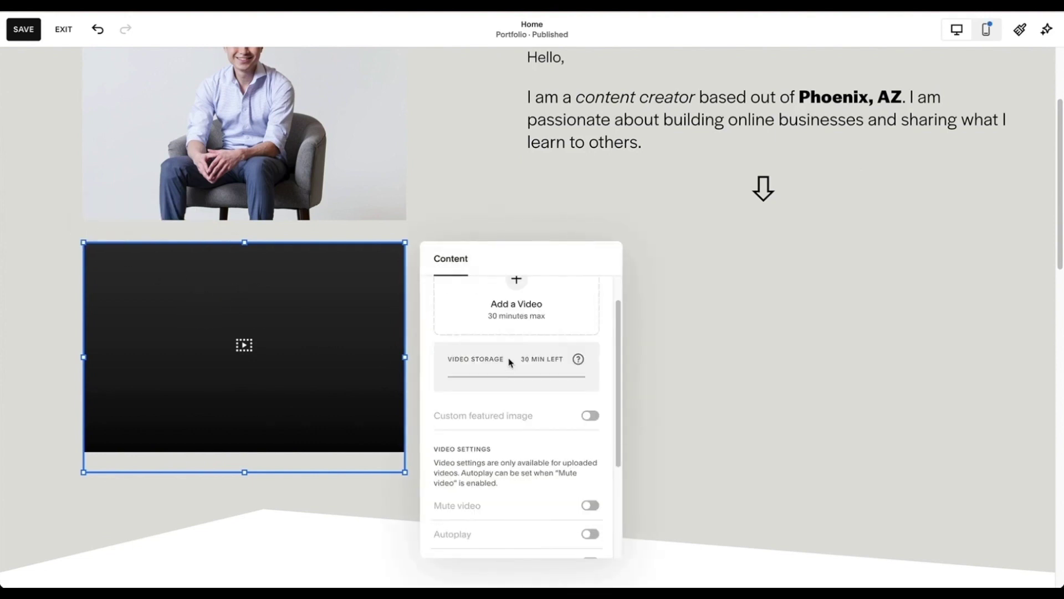
left_click(359, 287)
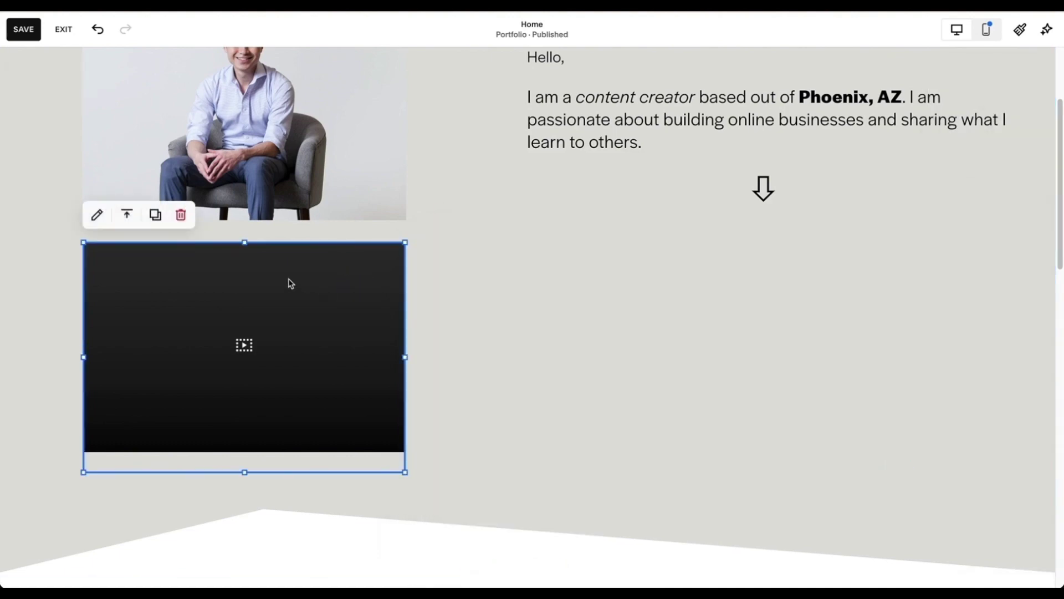
left_click(181, 217)
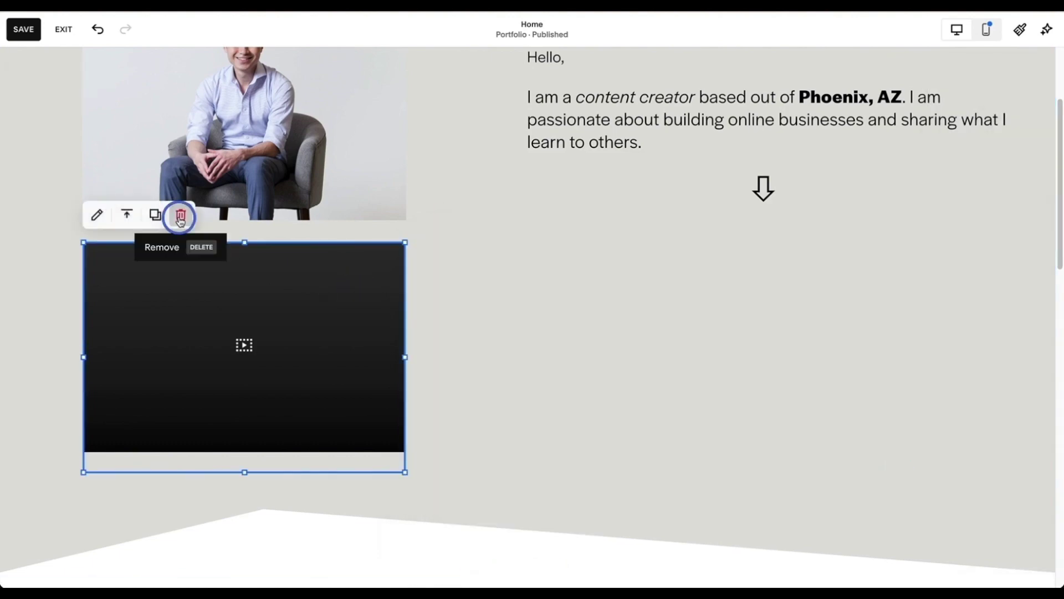
scroll(150, 131, "up", 3)
left_click(64, 145)
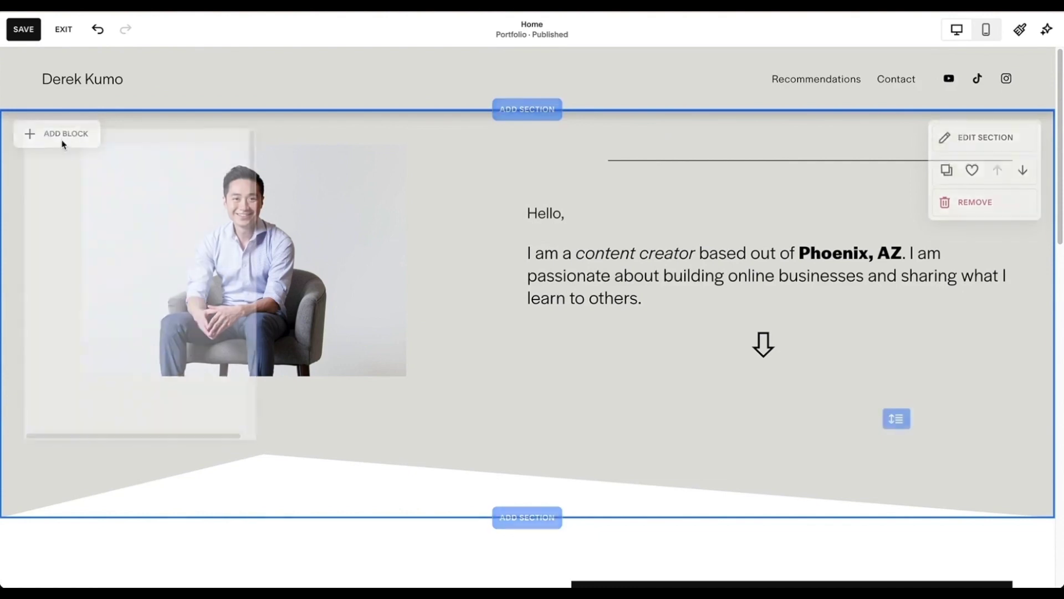
scroll(144, 272, "down", 1)
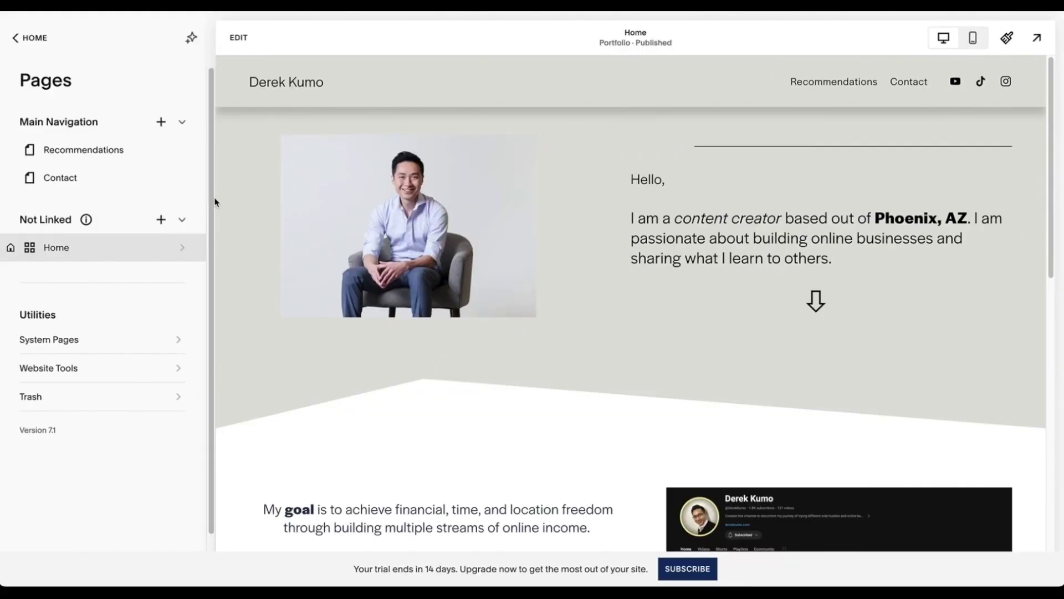
Step: Open the Recommendations page and look through its profile photo, heading and recommended online tools
left_click(89, 158)
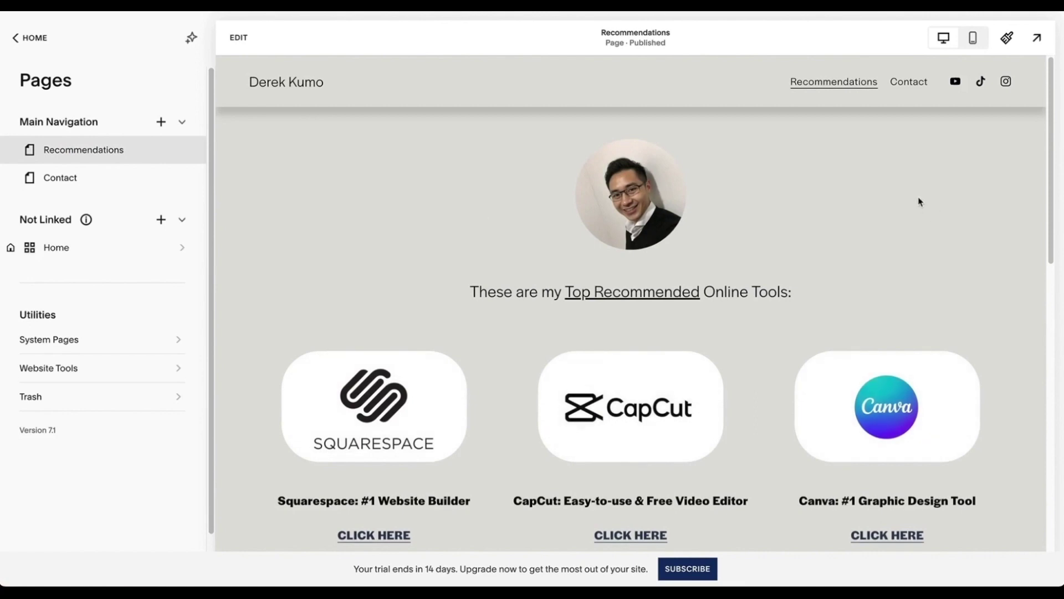
scroll(925, 199, "down", 1)
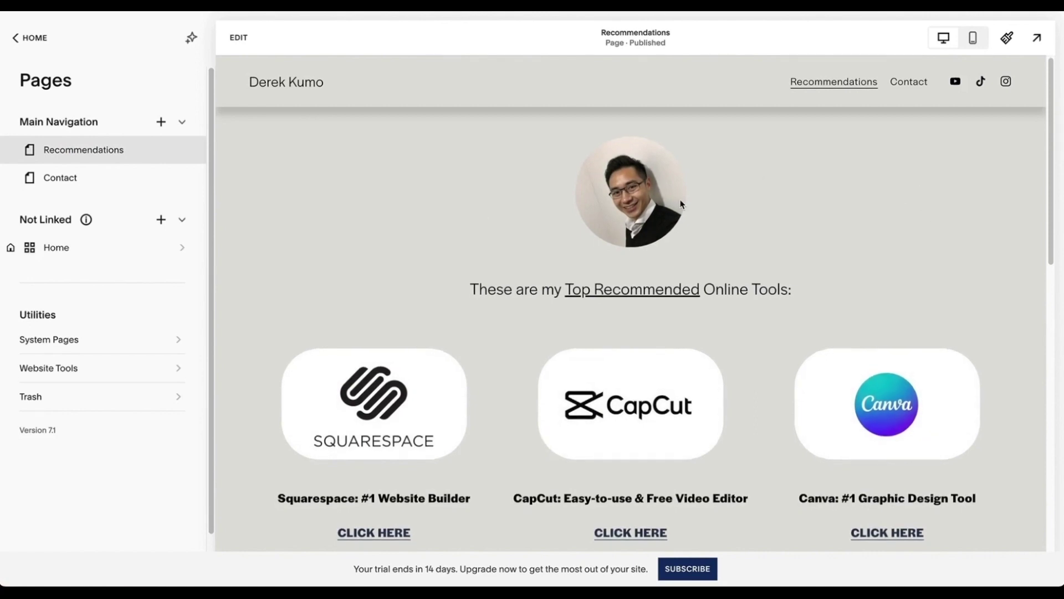
scroll(742, 208, "down", 1)
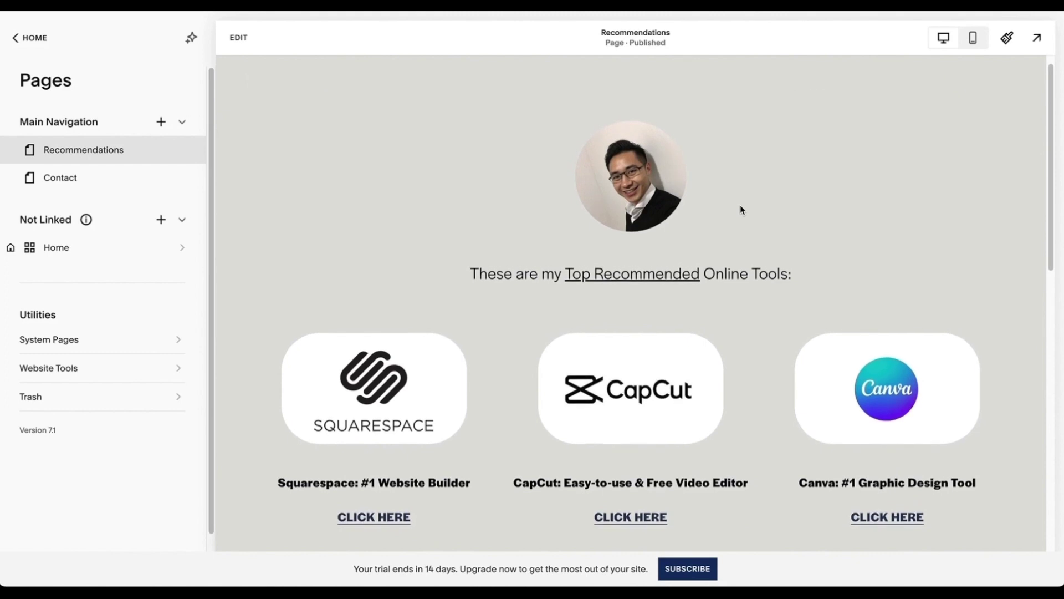
scroll(742, 209, "up", 1)
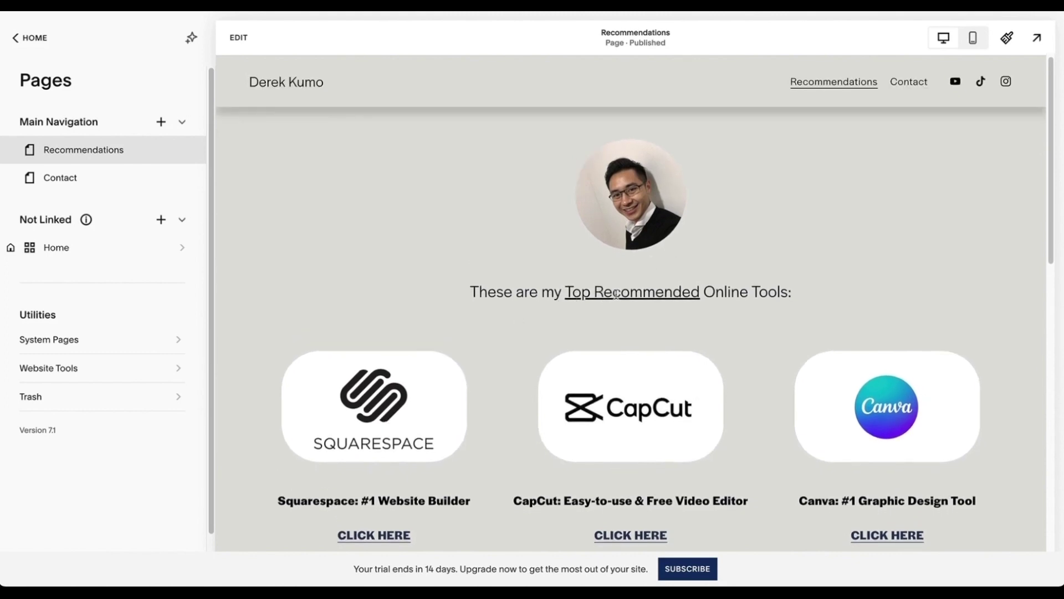
scroll(786, 314, "down", 5)
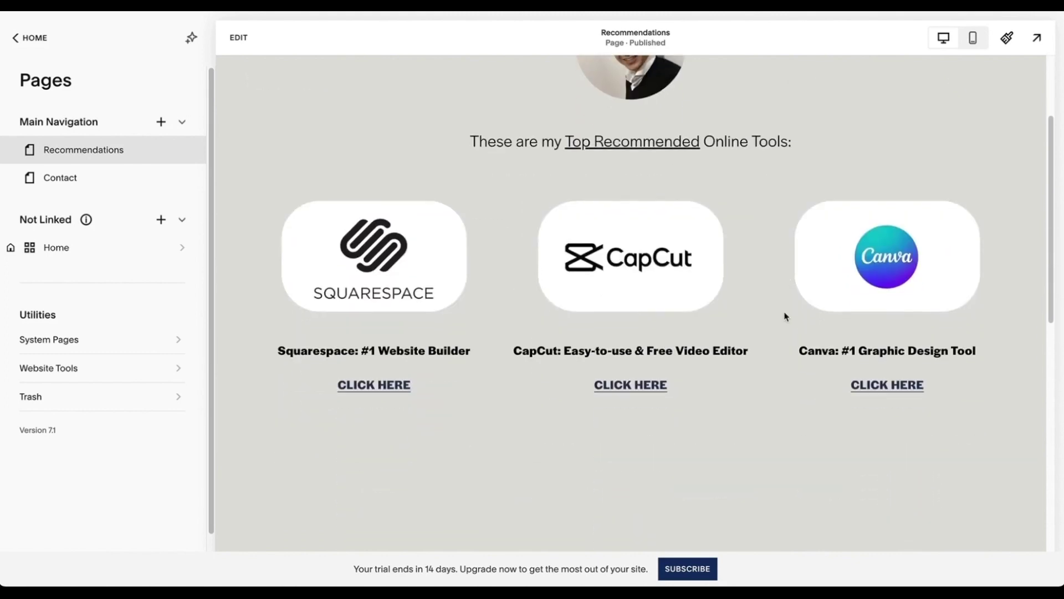
scroll(457, 139, "up", 4)
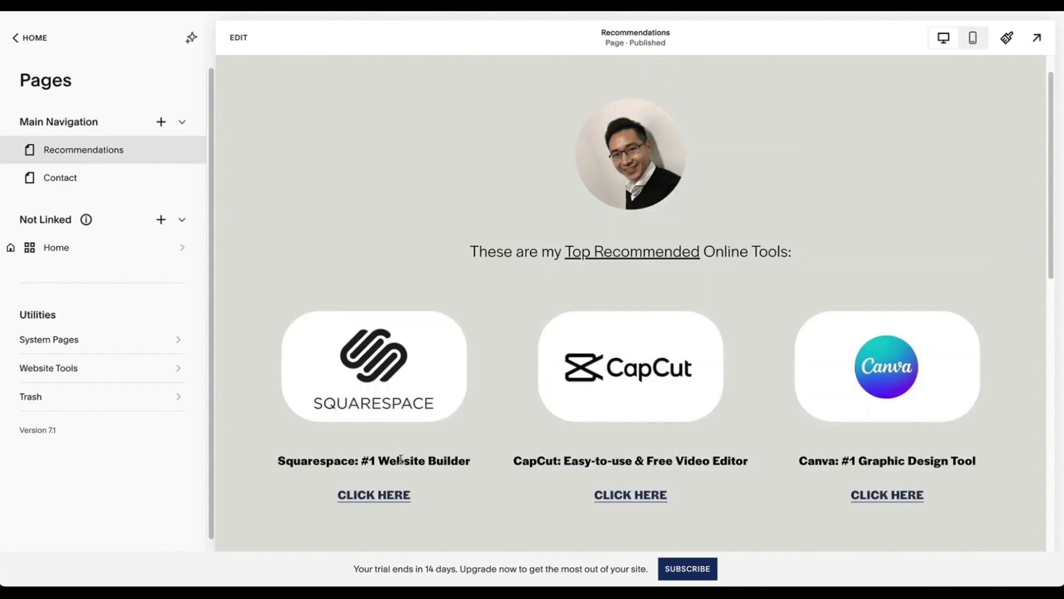
Step: Check the Squarespace recommendation's caption and the affiliate link on its logo
left_click_drag(327, 461, 425, 464)
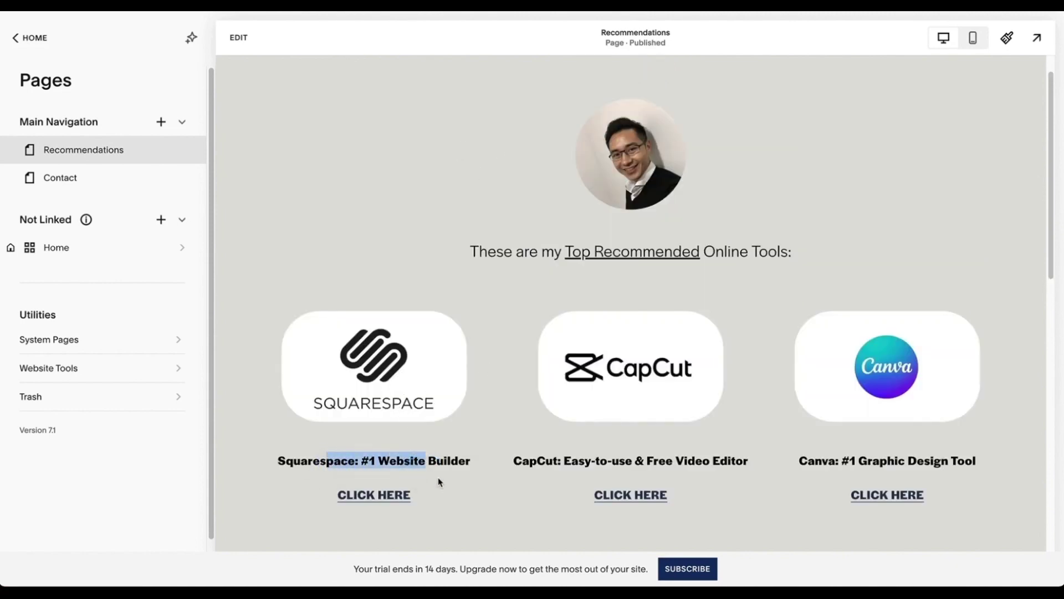
left_click(437, 480)
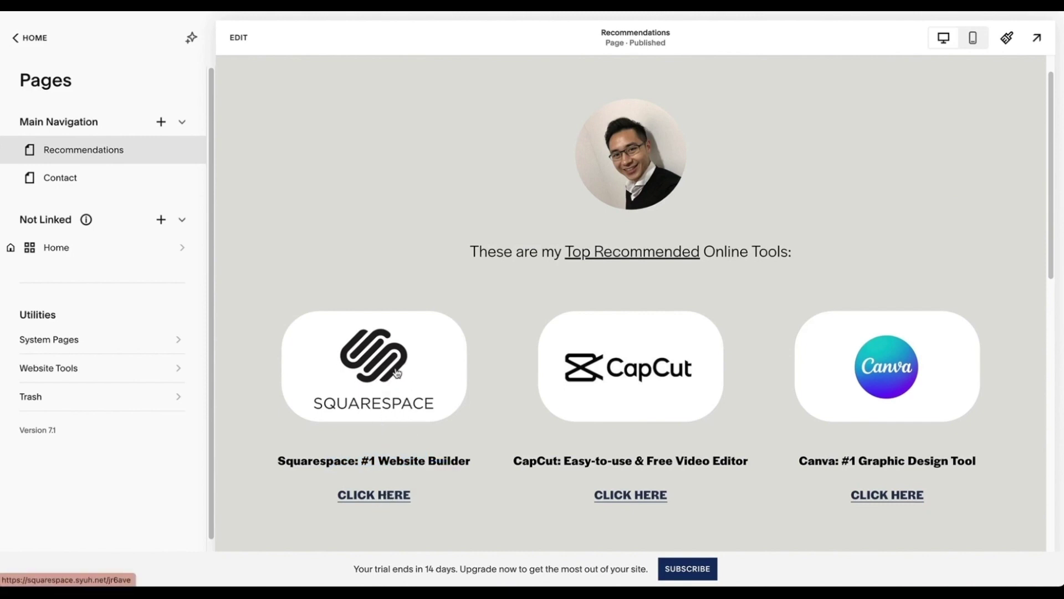
left_click(374, 380)
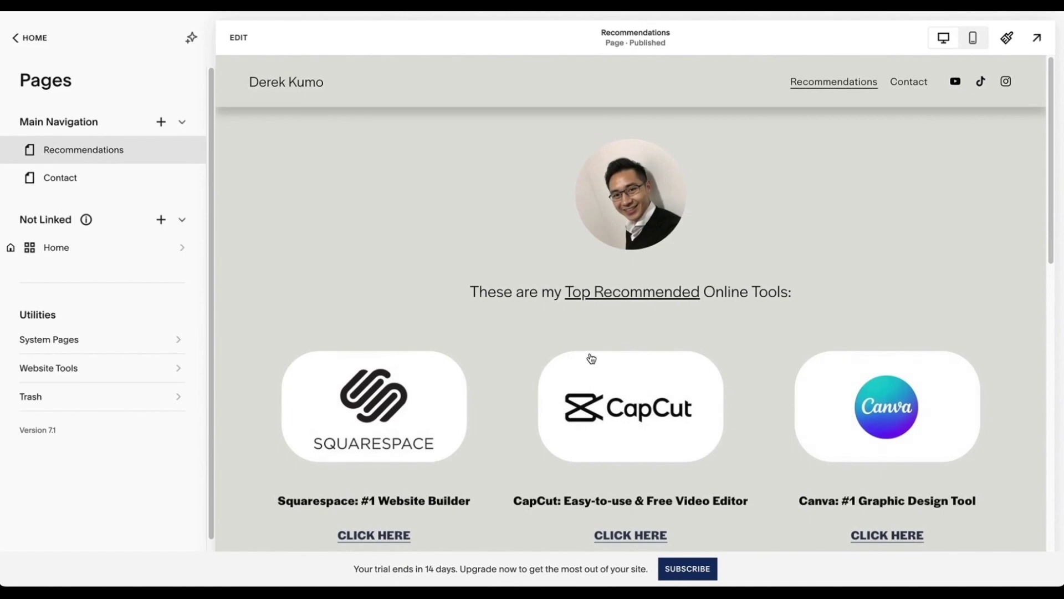
scroll(592, 358, "down", 1)
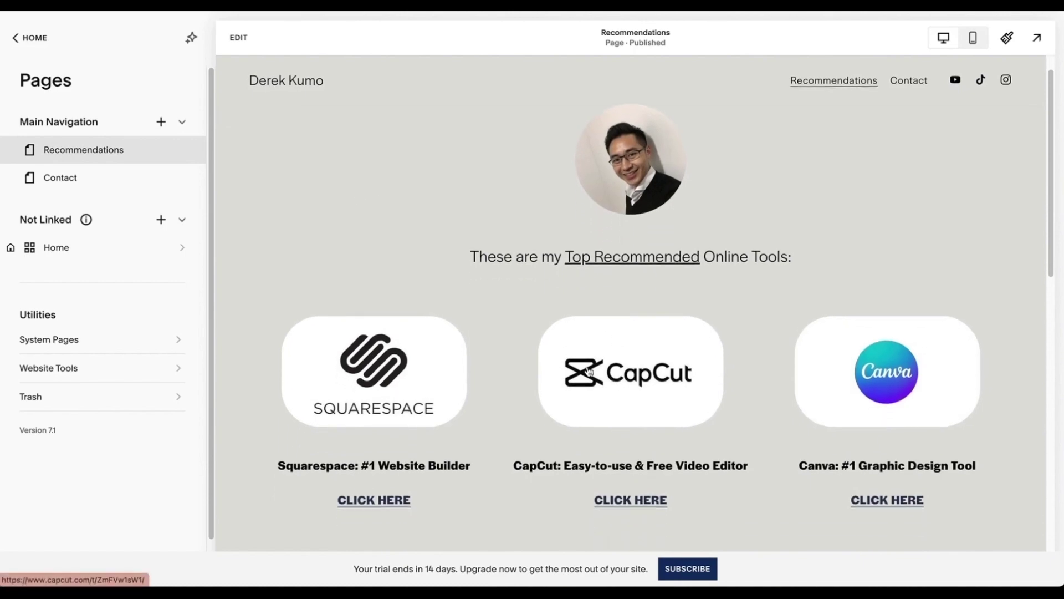
Step: Start editing the Recommendations page and inspect the circular profile photo in its first section
left_click(248, 41)
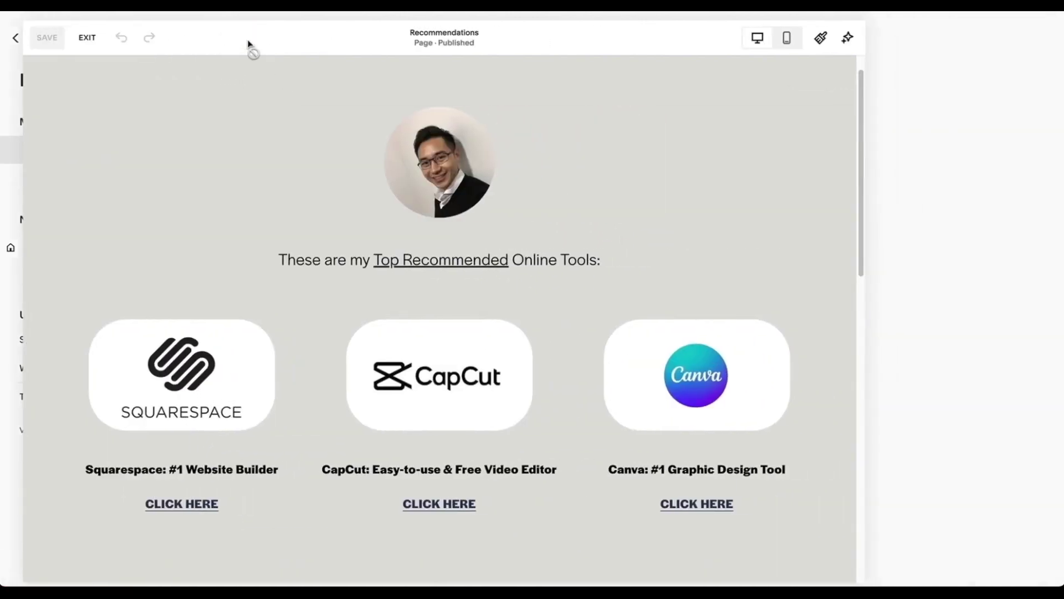
left_click(510, 173)
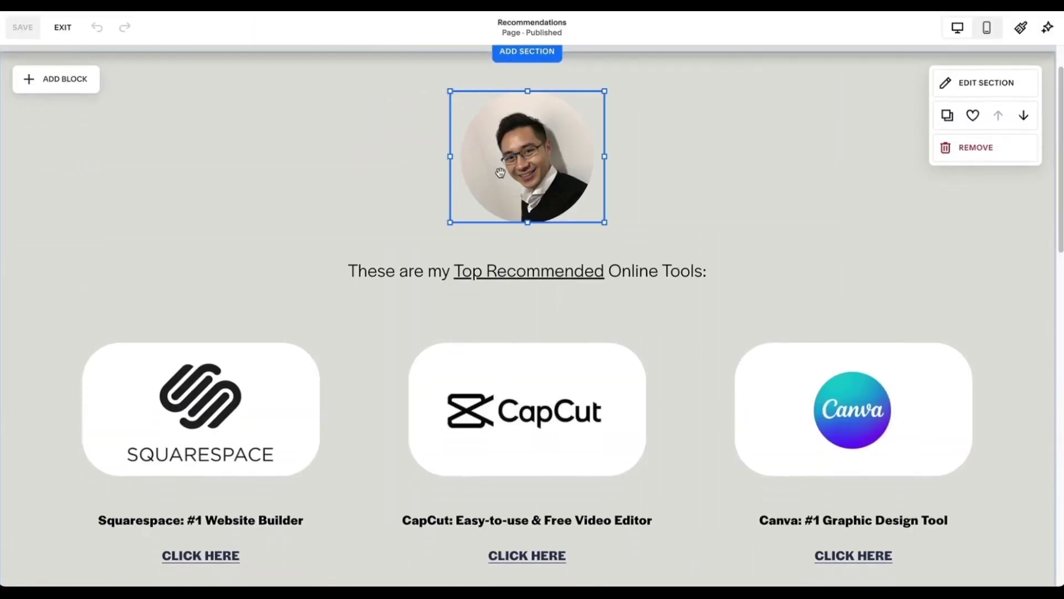
left_click(373, 158)
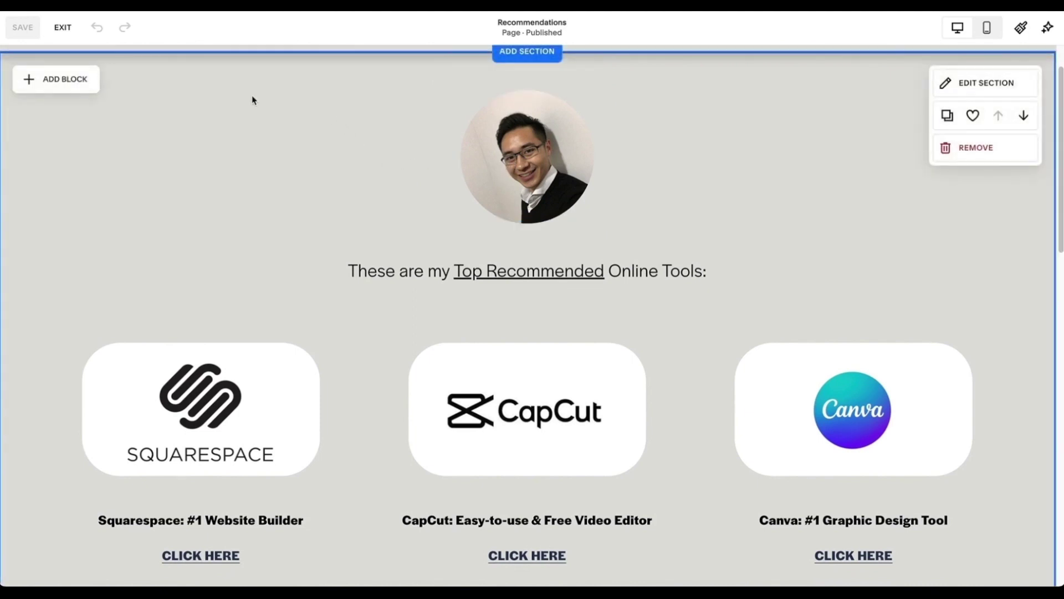
Step: Add an Image block beside the profile photo in the first section and upload Photo.jpeg into it
left_click(61, 79)
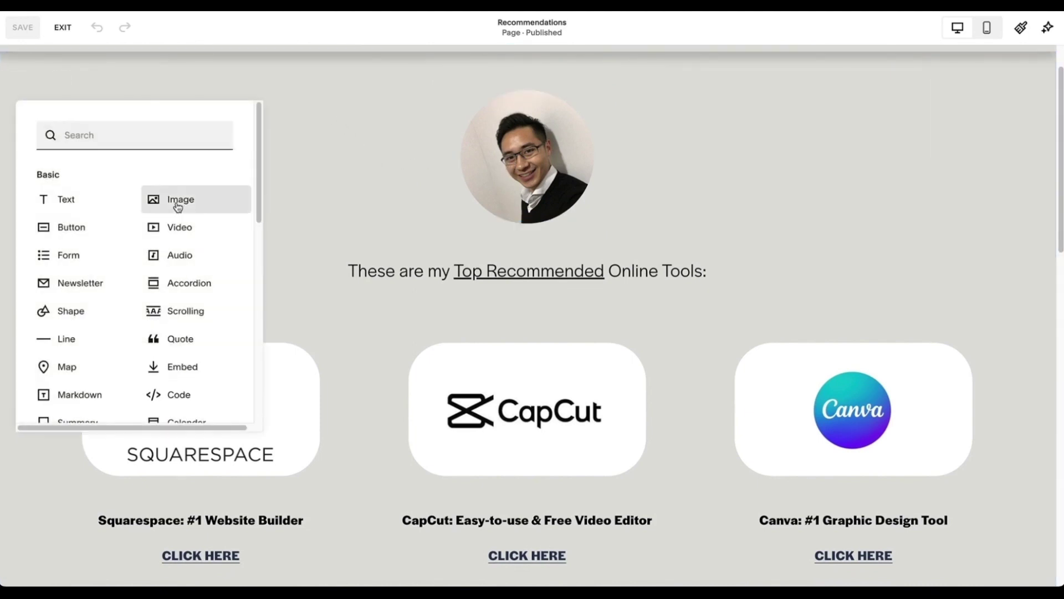
left_click(178, 204)
left_click_drag(178, 207, 335, 173)
left_click(326, 173)
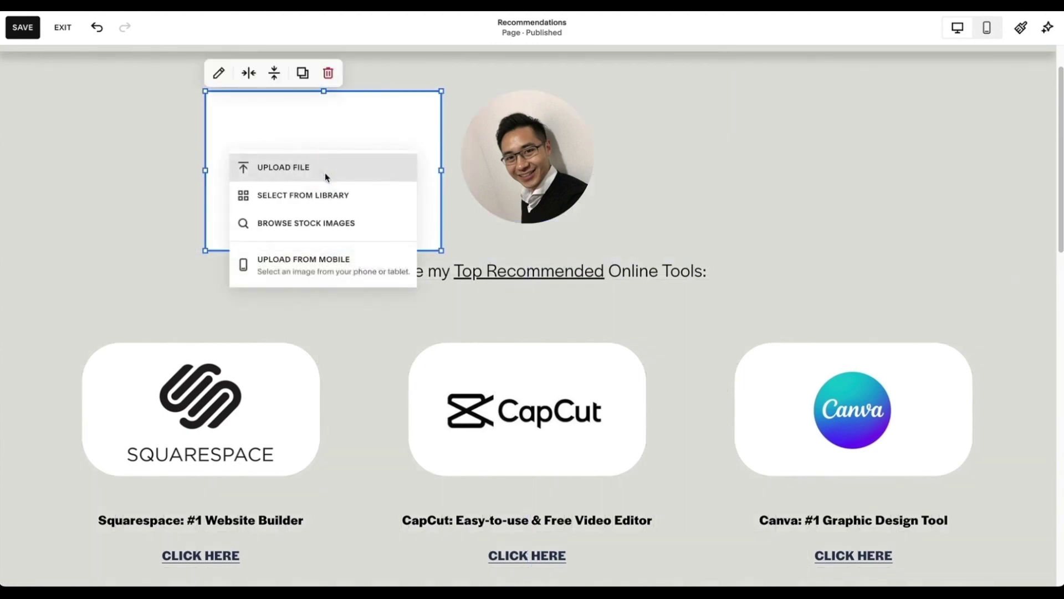
left_click(311, 173)
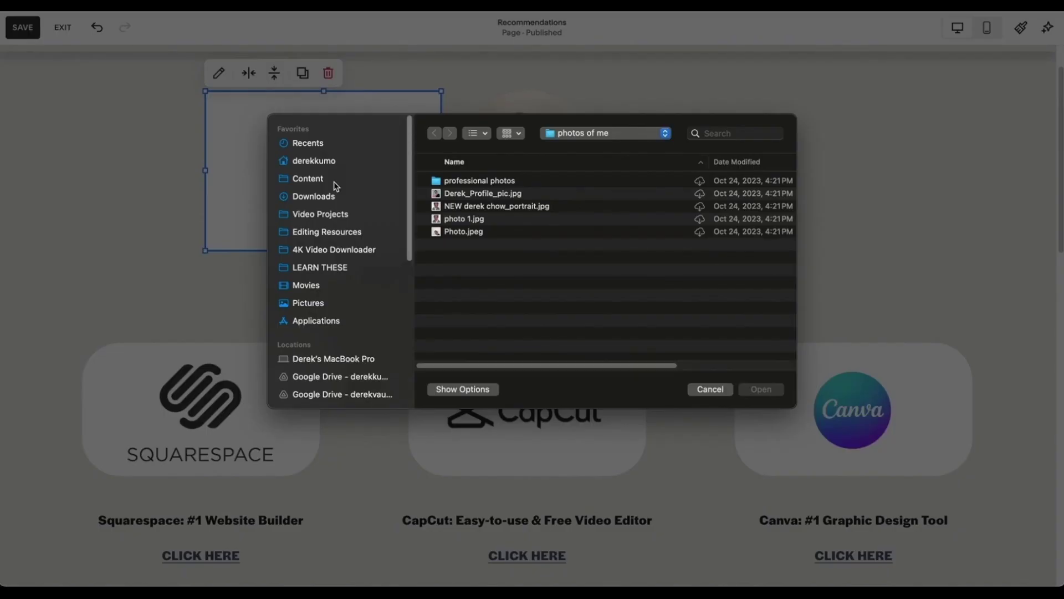
double_click(475, 231)
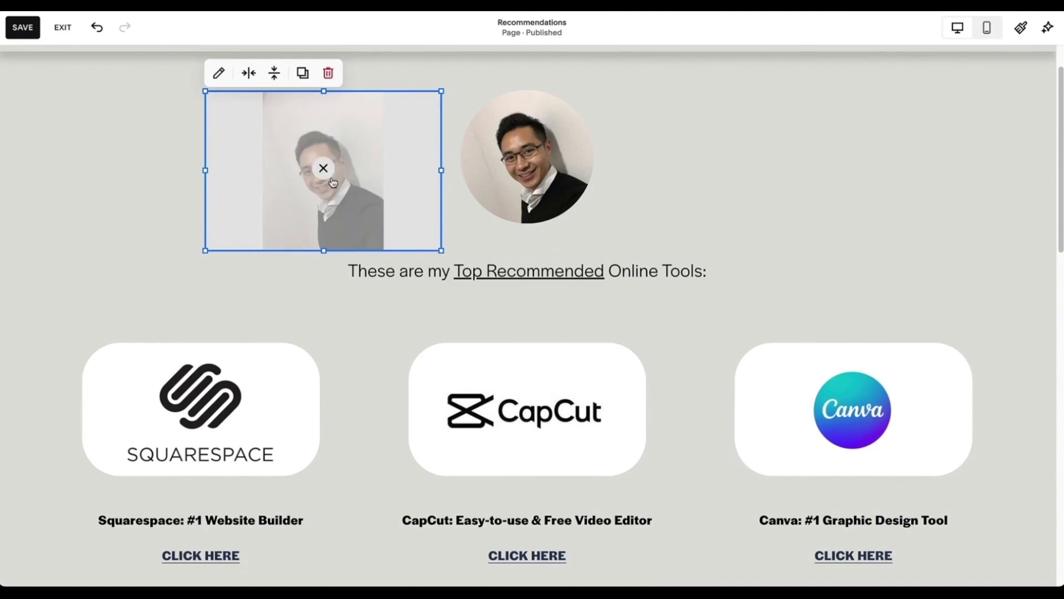
Step: Give the newly added photo the Shape design with a 1:1 circle
left_click(219, 75)
left_click(537, 111)
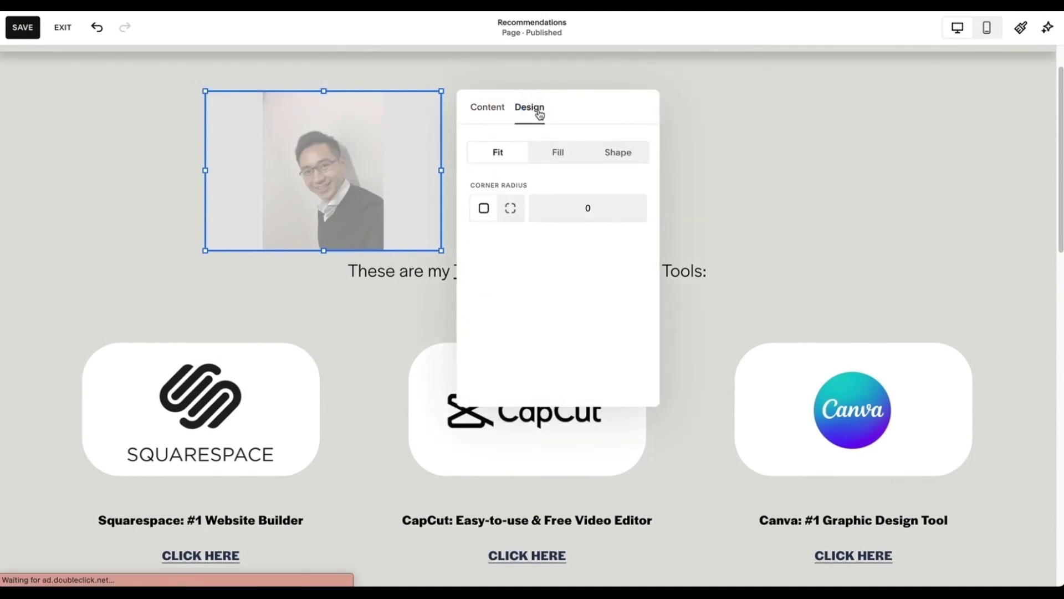
left_click(619, 154)
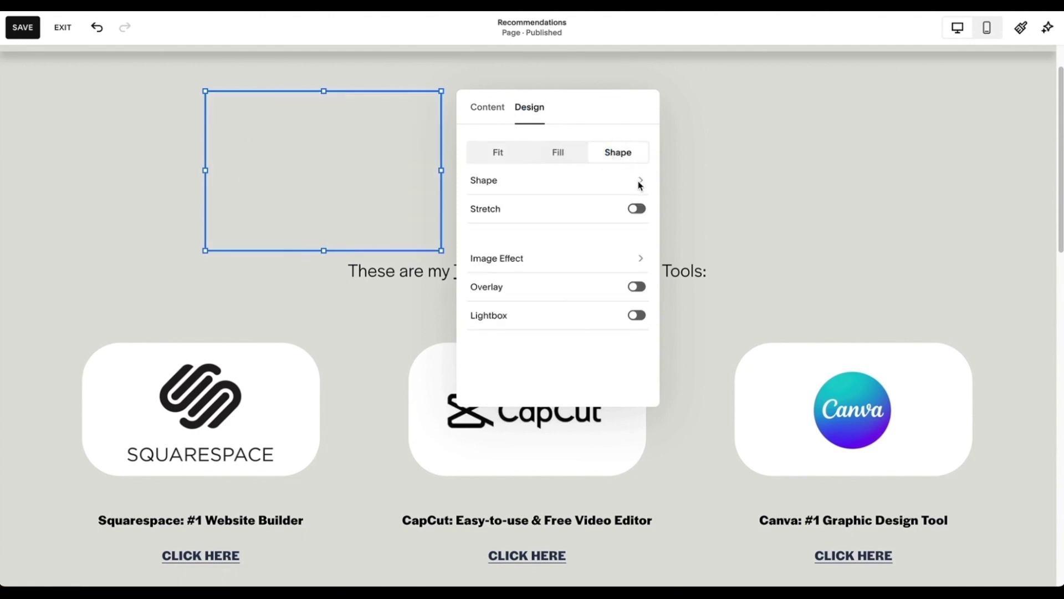
left_click(627, 185)
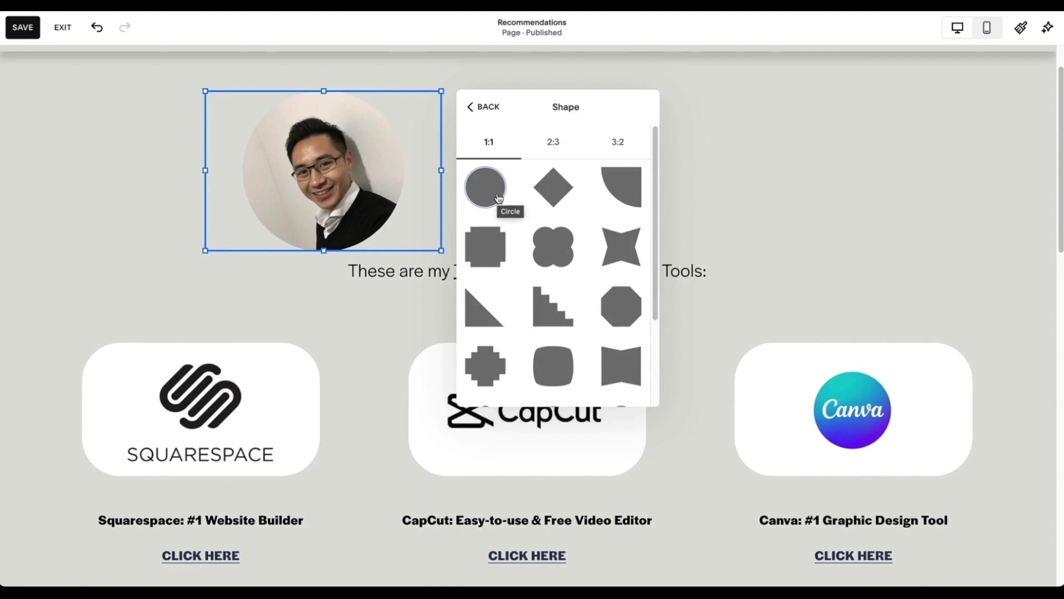
left_click(488, 107)
left_click(430, 251)
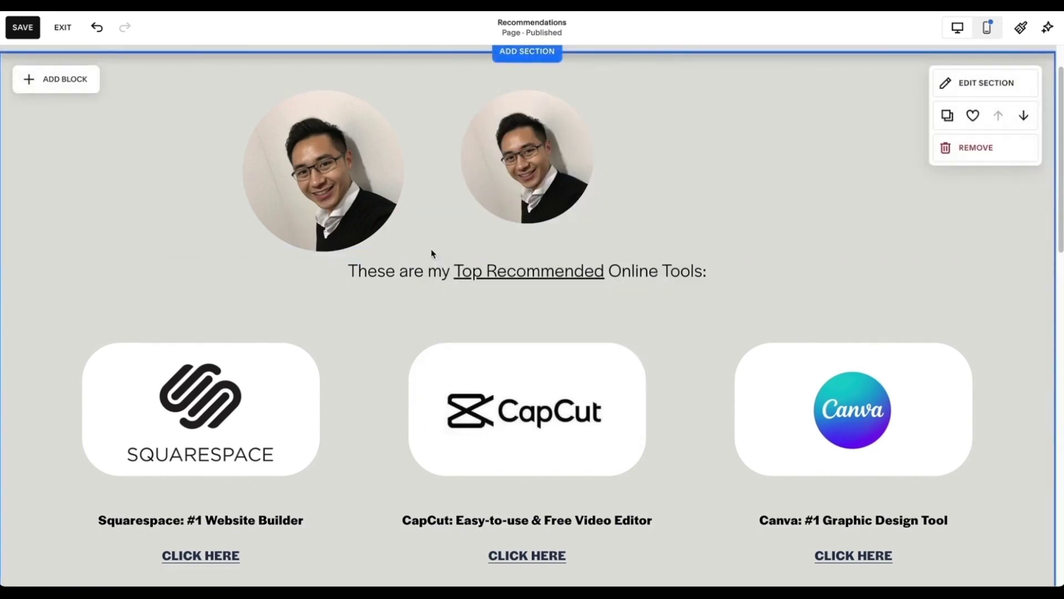
Step: Shrink and reposition the newly added circular photo, and remove it from the first section
left_click(408, 233)
left_click_drag(441, 249, 395, 214)
left_click_drag(369, 138, 414, 261)
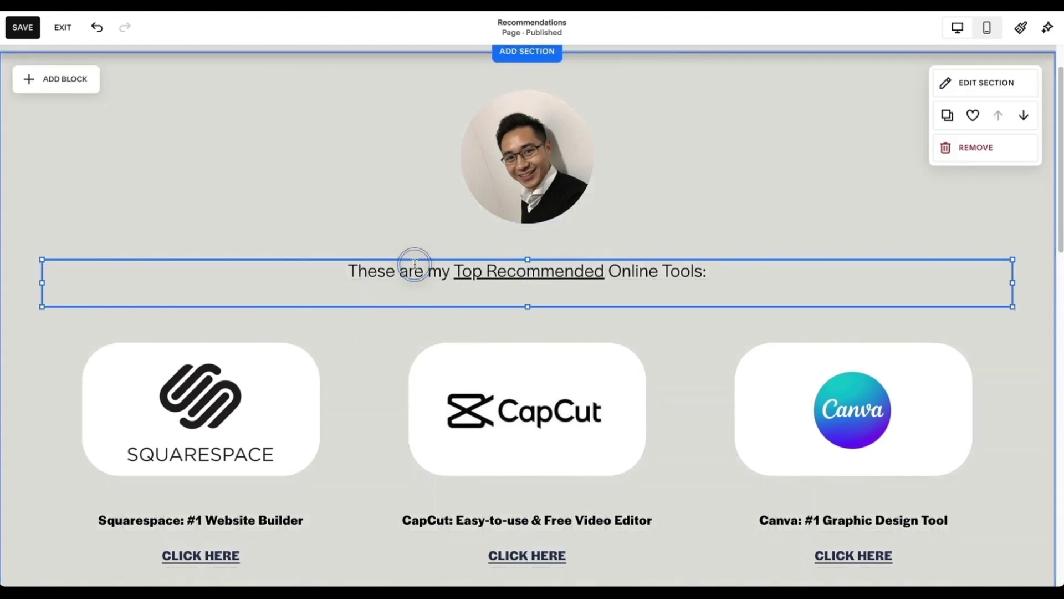
Step: Examine the text formatting options of the "Top Recommended" heading and the block types available for the section
left_click(423, 275)
left_click(338, 272)
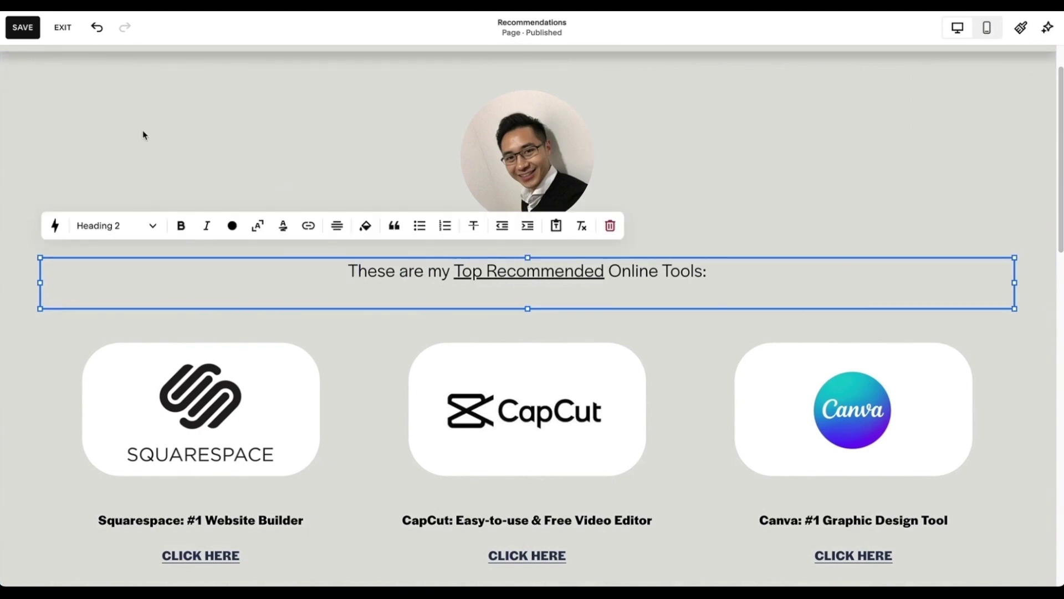
left_click(269, 164)
left_click(69, 92)
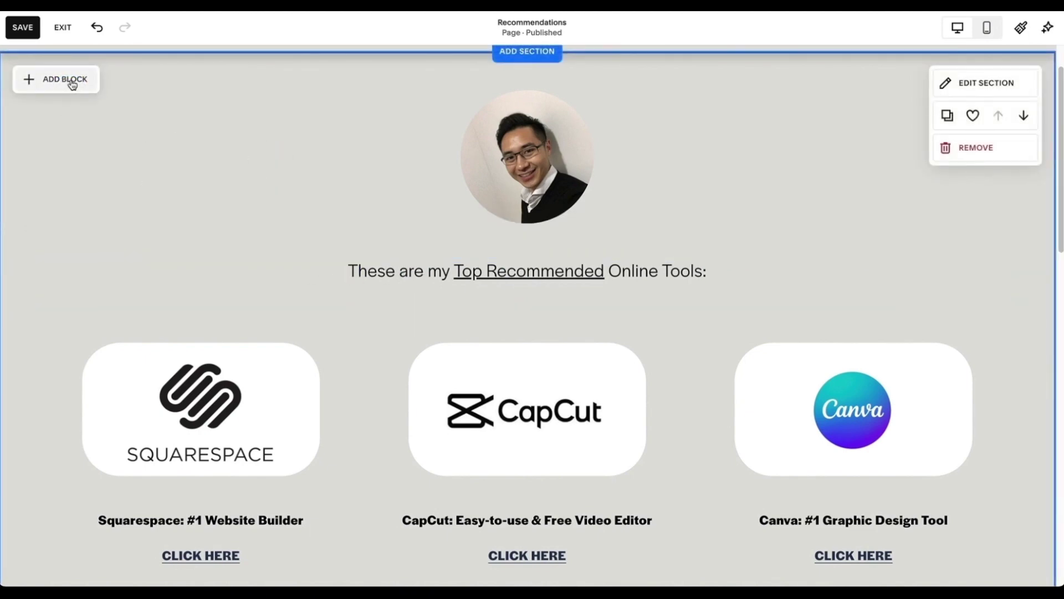
left_click(69, 93)
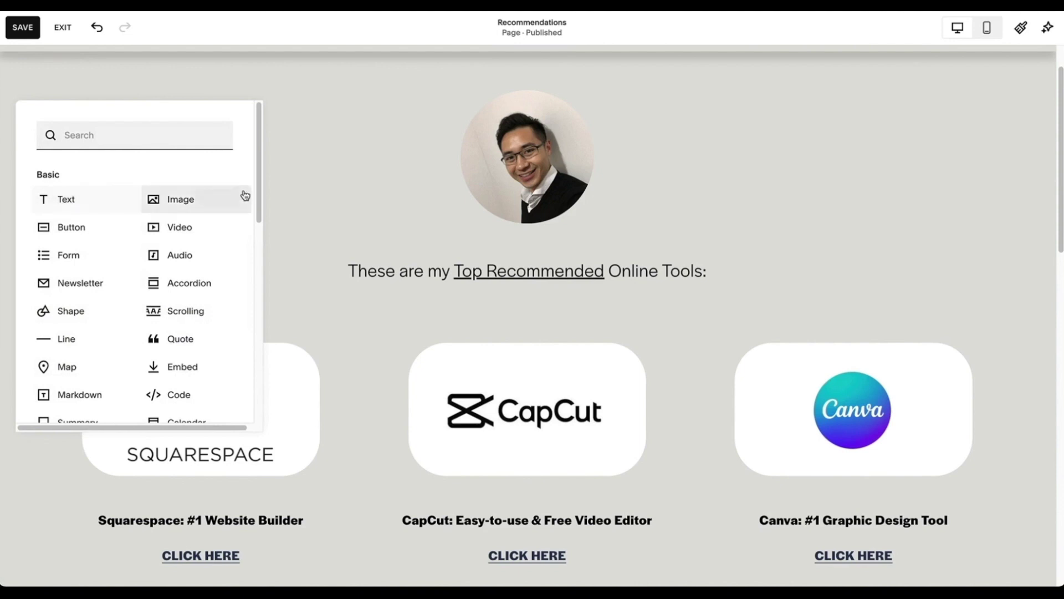
left_click(327, 166)
Step: Open the Squarespace logo's image settings and check its affiliate link and design options
scroll(295, 345, "down", 2)
left_click(256, 302)
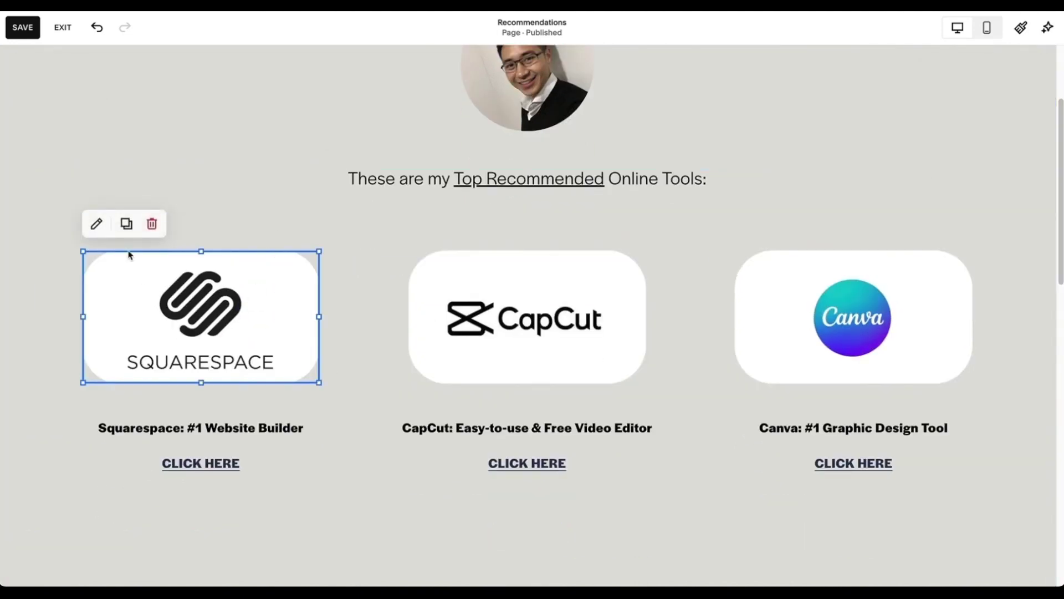
left_click(97, 223)
scroll(490, 440, "down", 1)
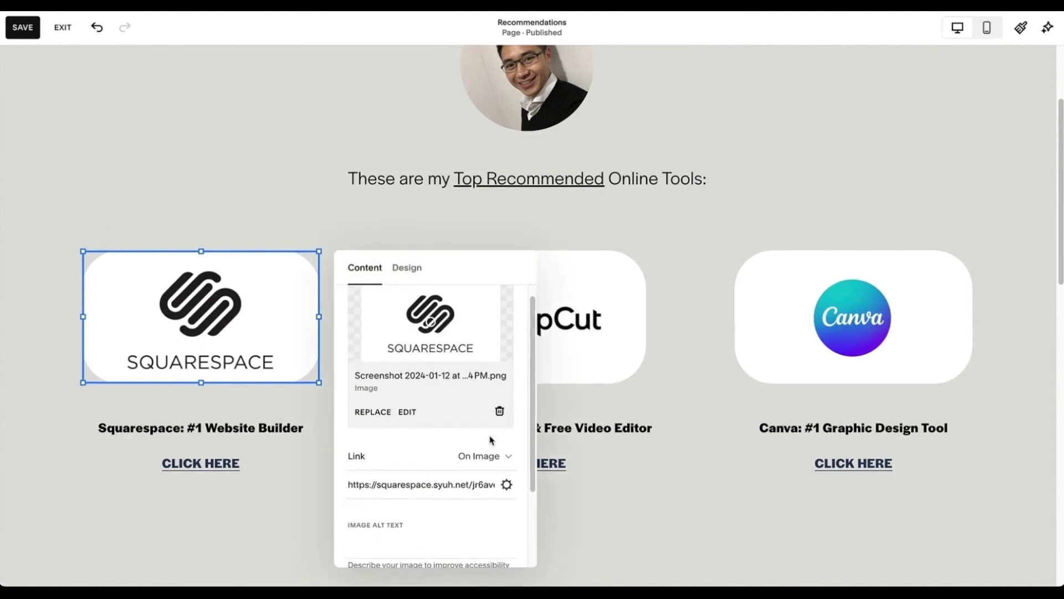
left_click(404, 275)
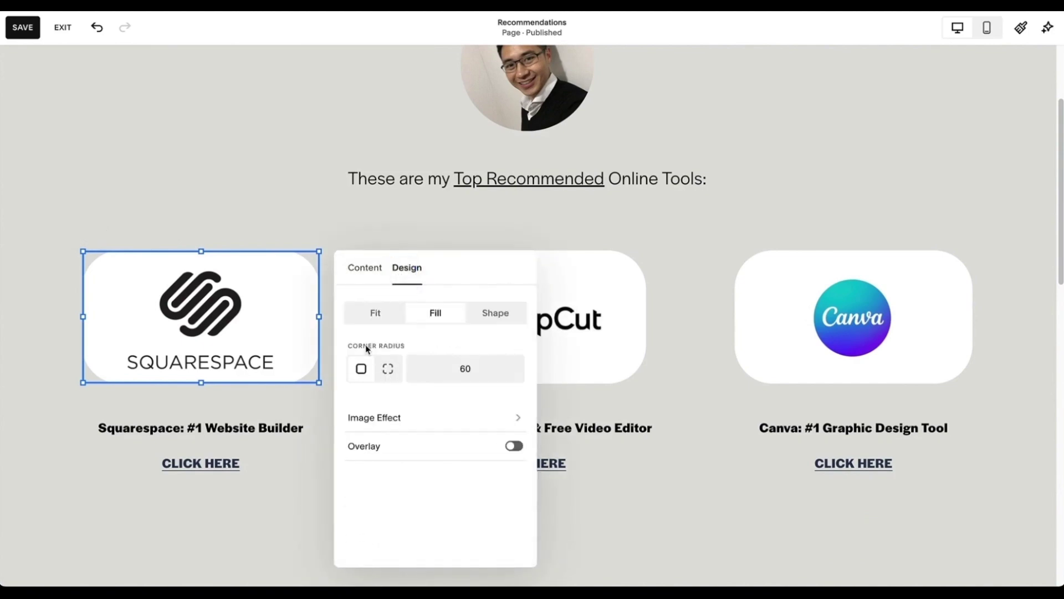
Step: Try corner radii of 0 and 80 and the Shape design on the Squarespace logo, returning it to Fill with radius 60
left_click(471, 371)
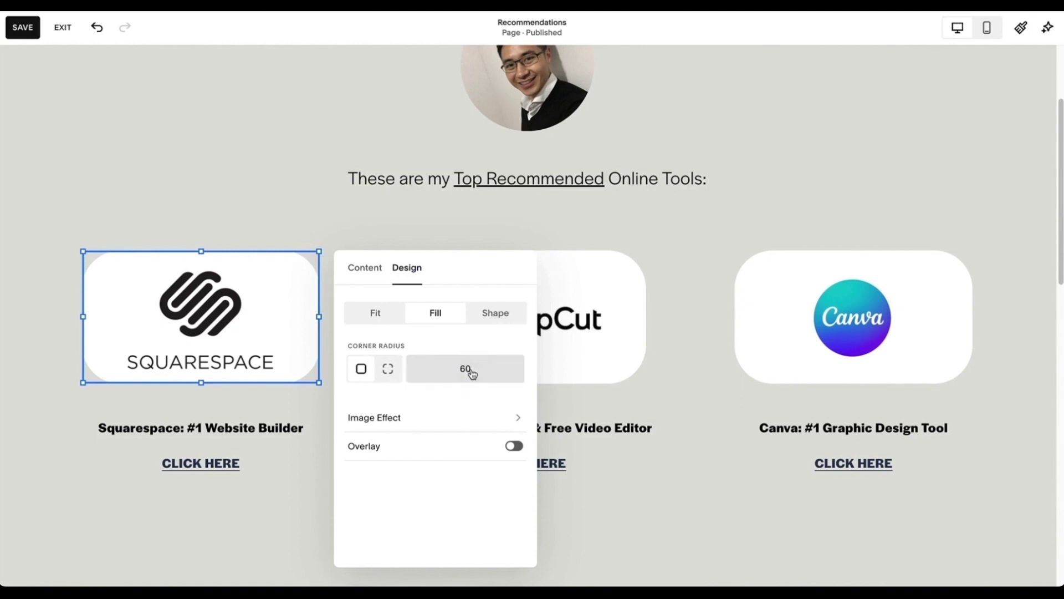
type("0")
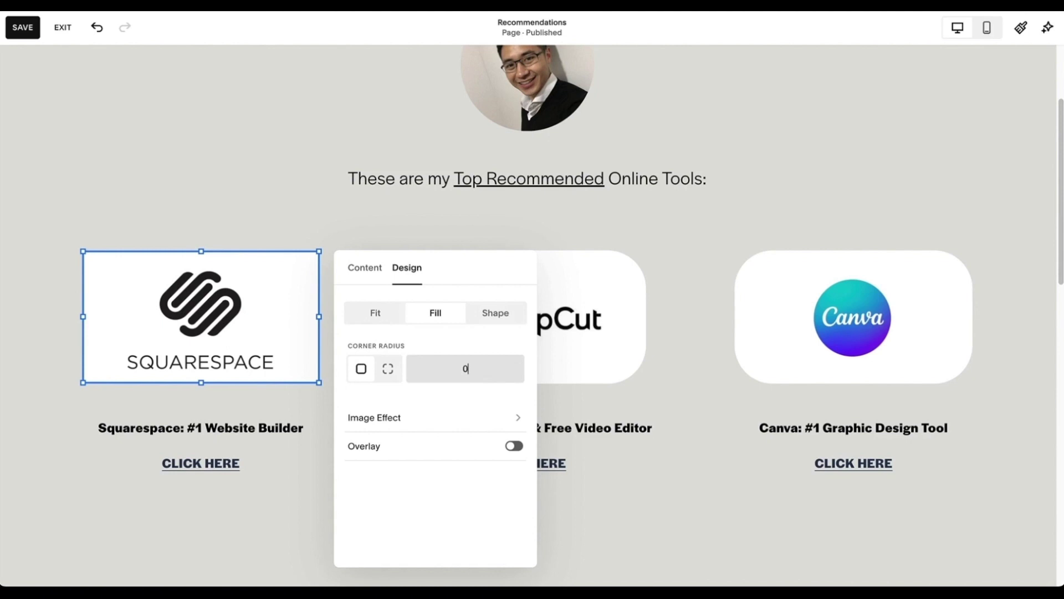
key("BackSpace")
type("80")
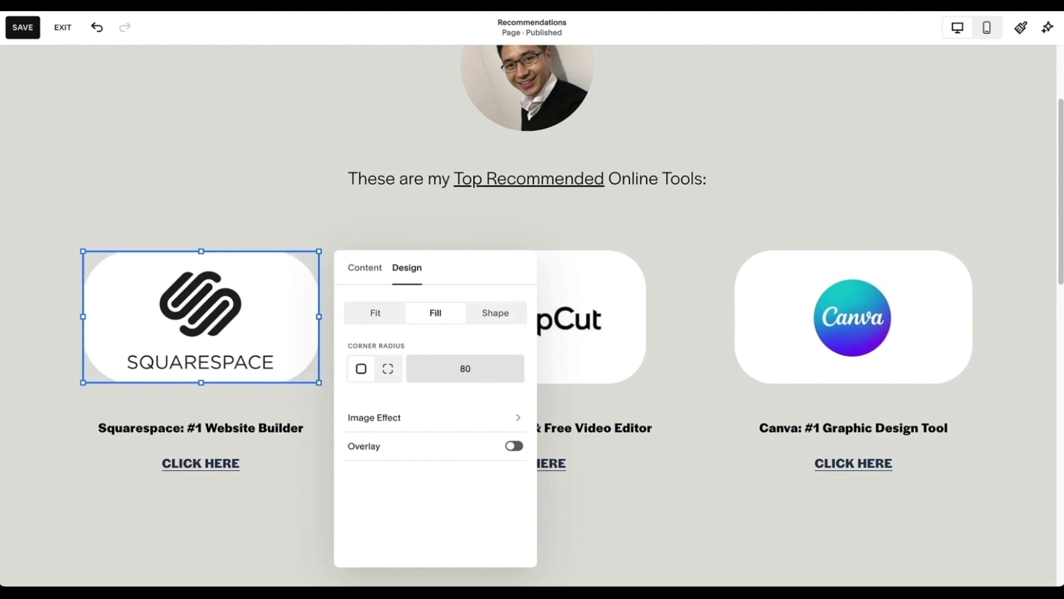
key("BackSpace")
key("BackSpace")
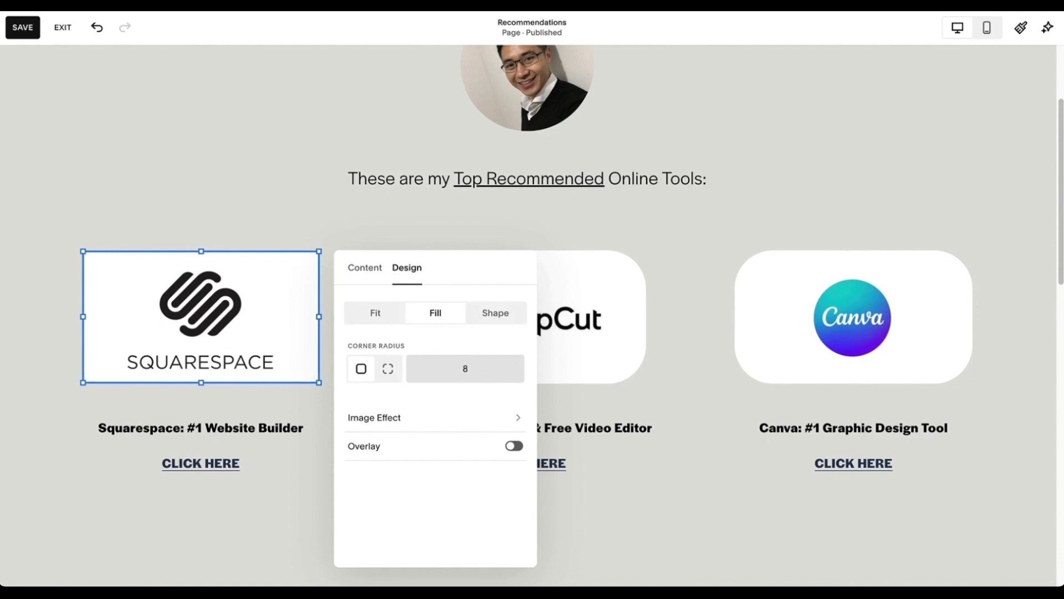
type("60")
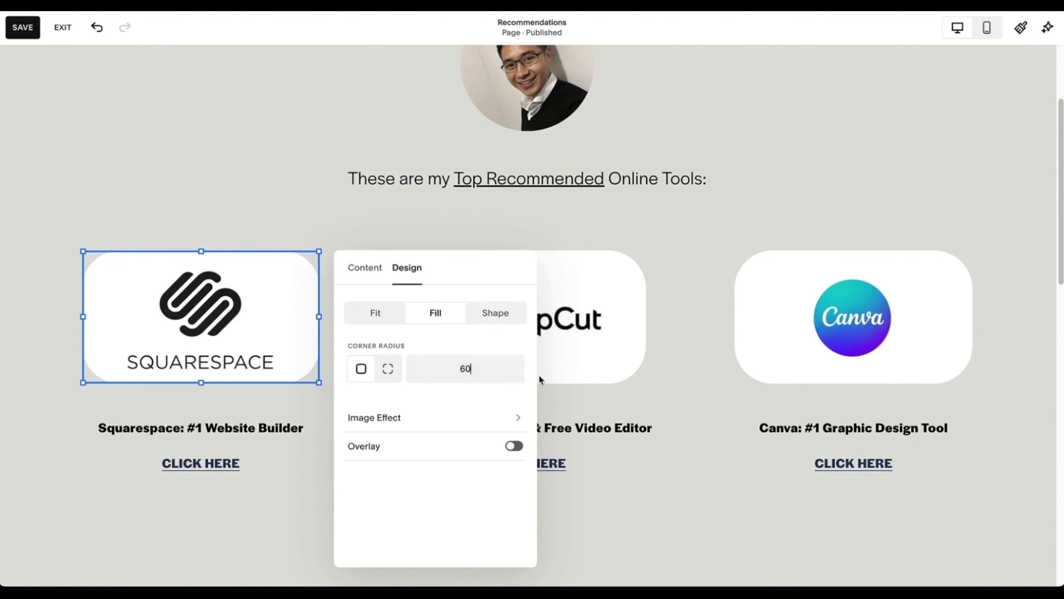
left_click(494, 313)
left_click(432, 316)
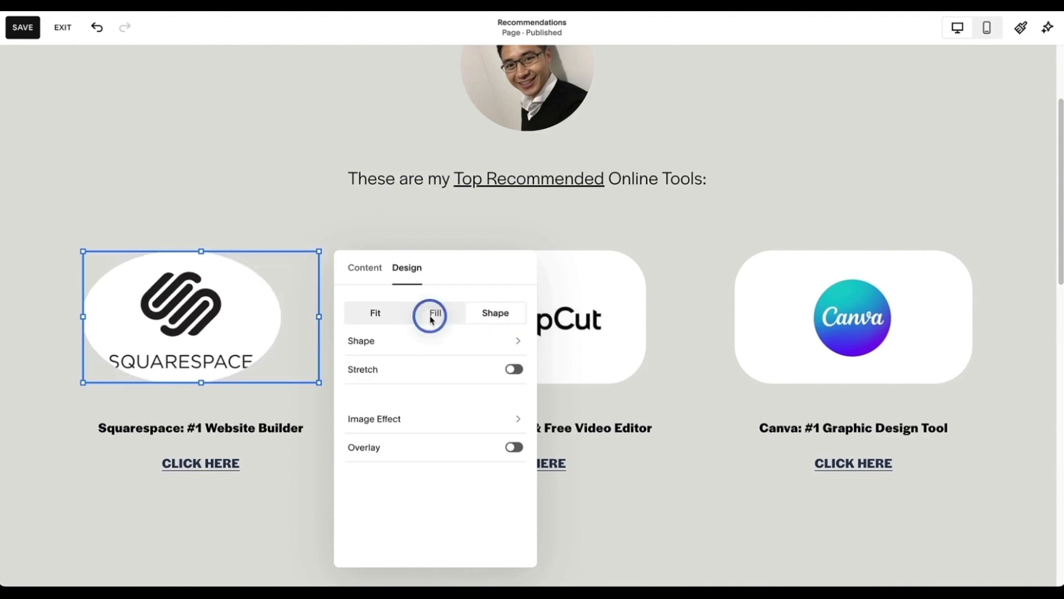
Step: Check the affiliate link on the CLICK HERE text below the Squarespace caption, leaving it as is
left_click(213, 425)
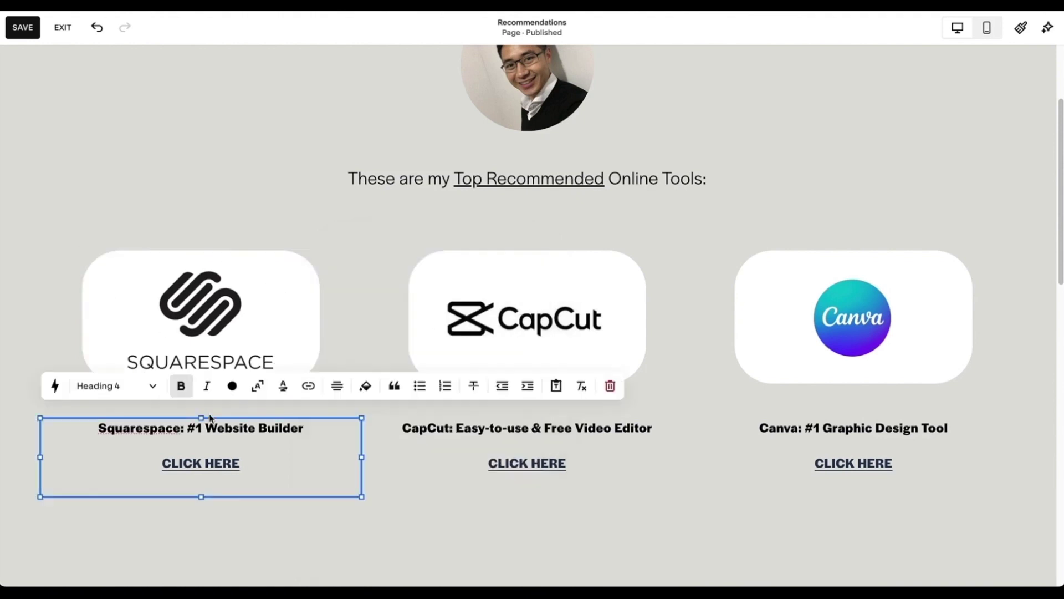
left_click(220, 433)
left_click_drag(254, 464, 163, 464)
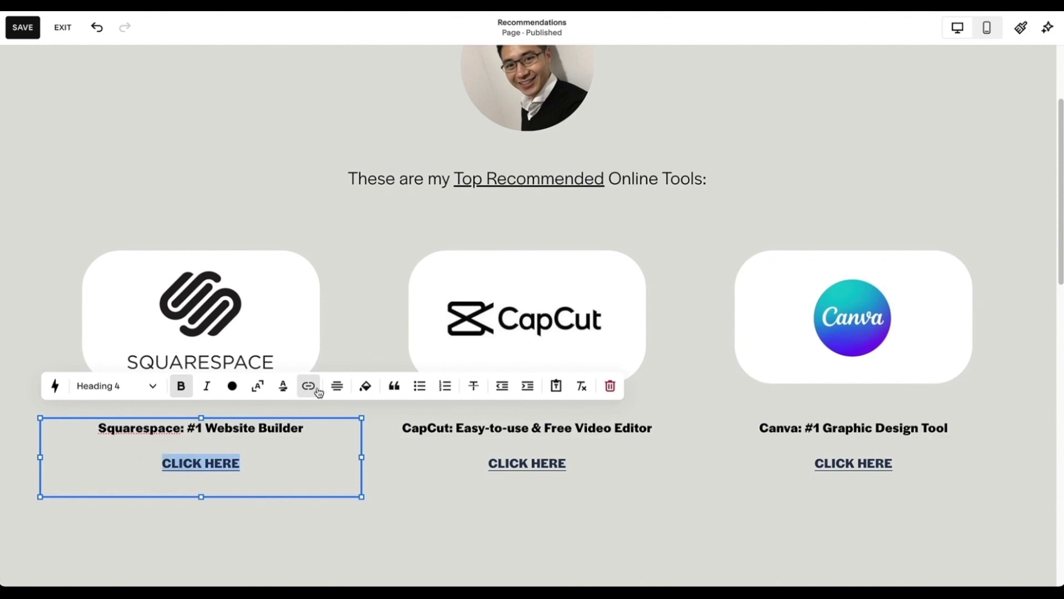
left_click(310, 389)
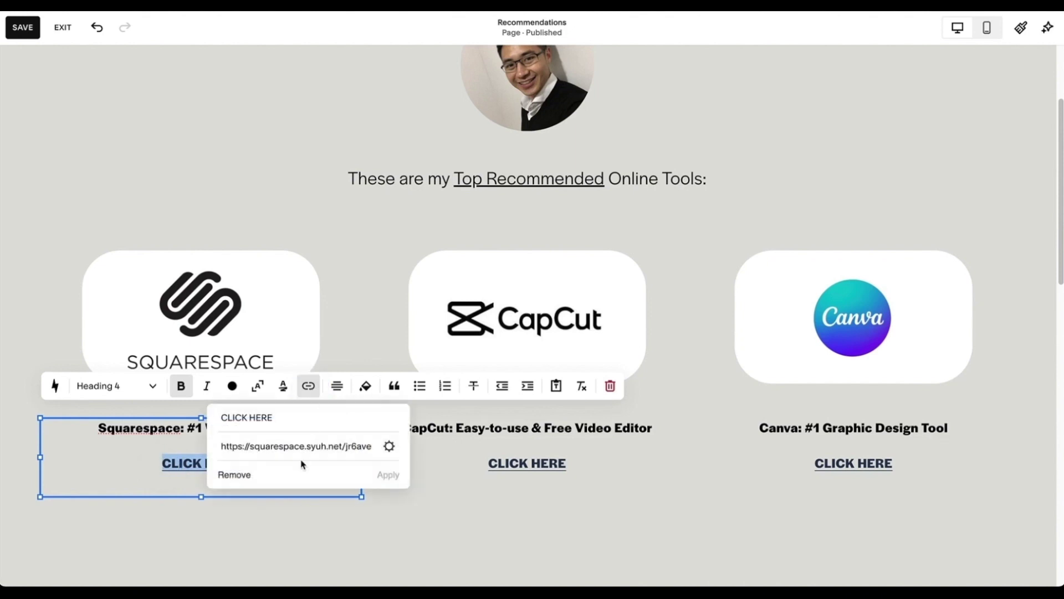
left_click(575, 548)
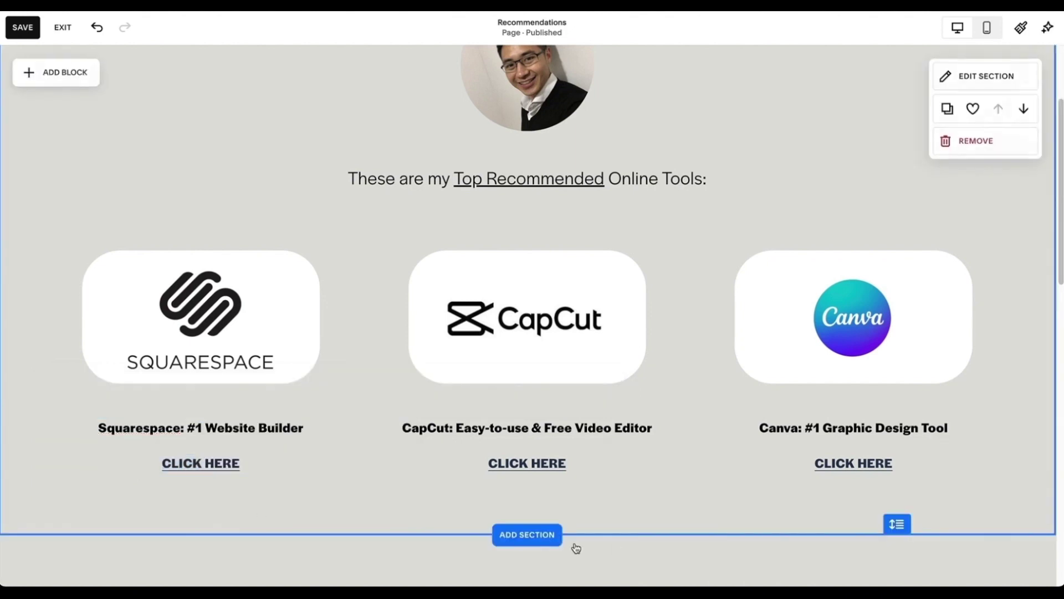
Step: Look through the whole Recommendations page, from the header down to the affiliate disclosure text and footer
scroll(741, 297, "up", 3)
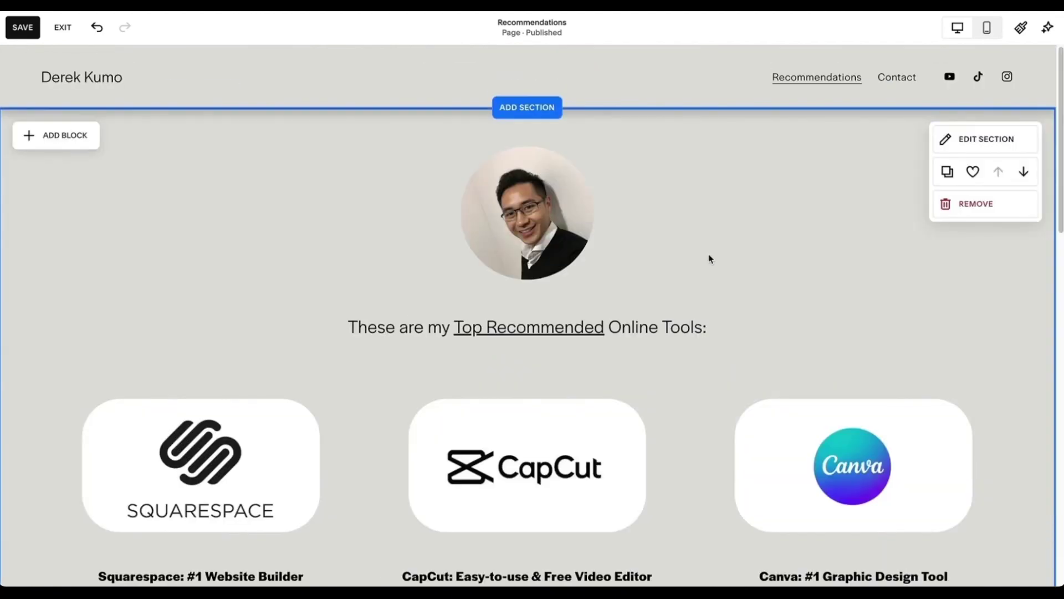
scroll(709, 259, "down", 4)
scroll(710, 259, "down", 10)
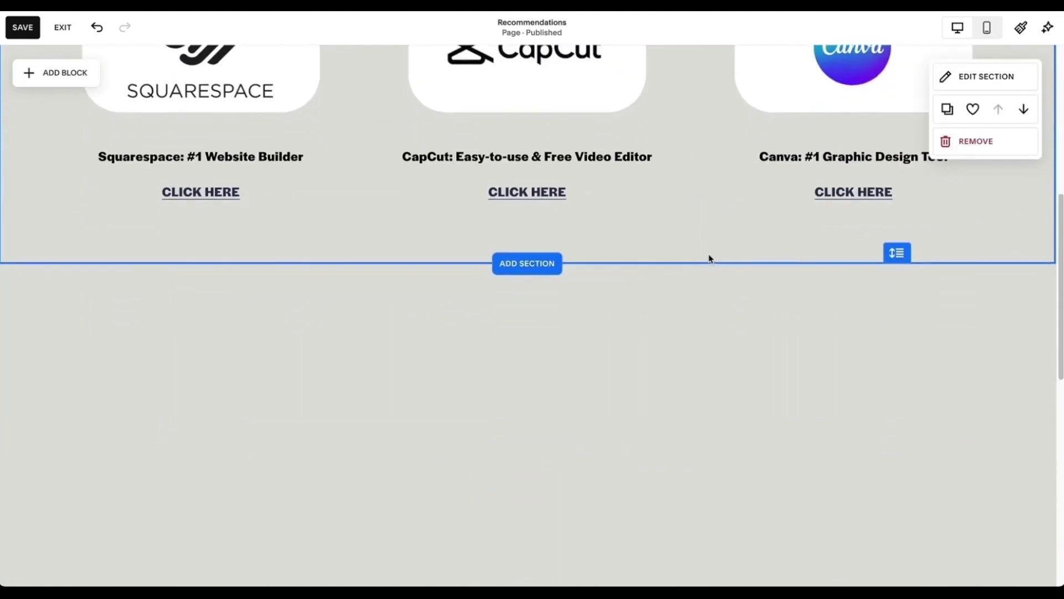
scroll(710, 258, "up", 4)
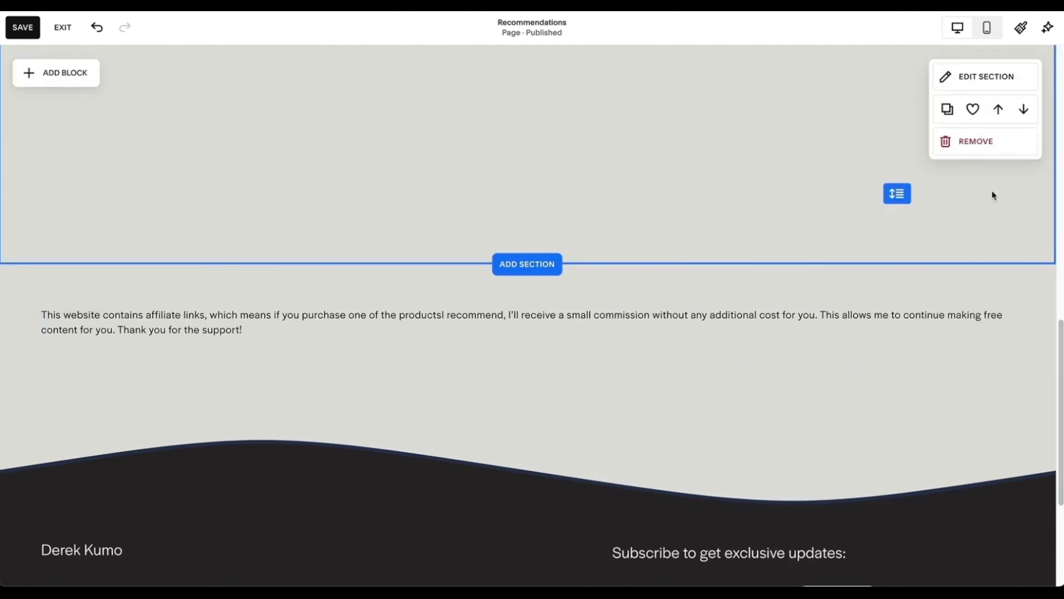
scroll(283, 330, "down", 1)
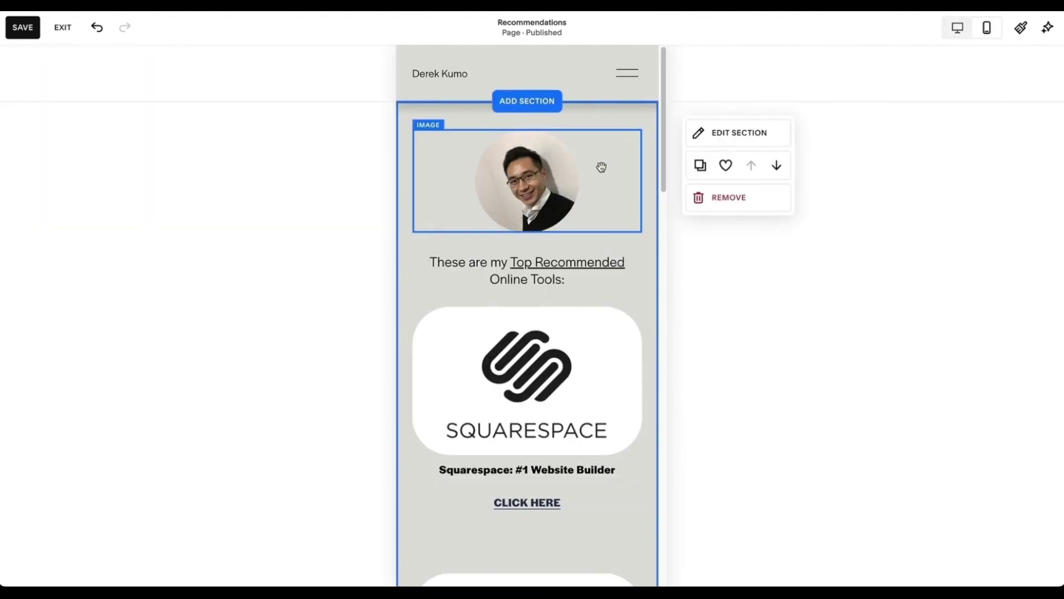
Step: In the mobile layout, shrink the Squarespace logo and center it directly above its caption, and return to the desktop layout
left_click(604, 375)
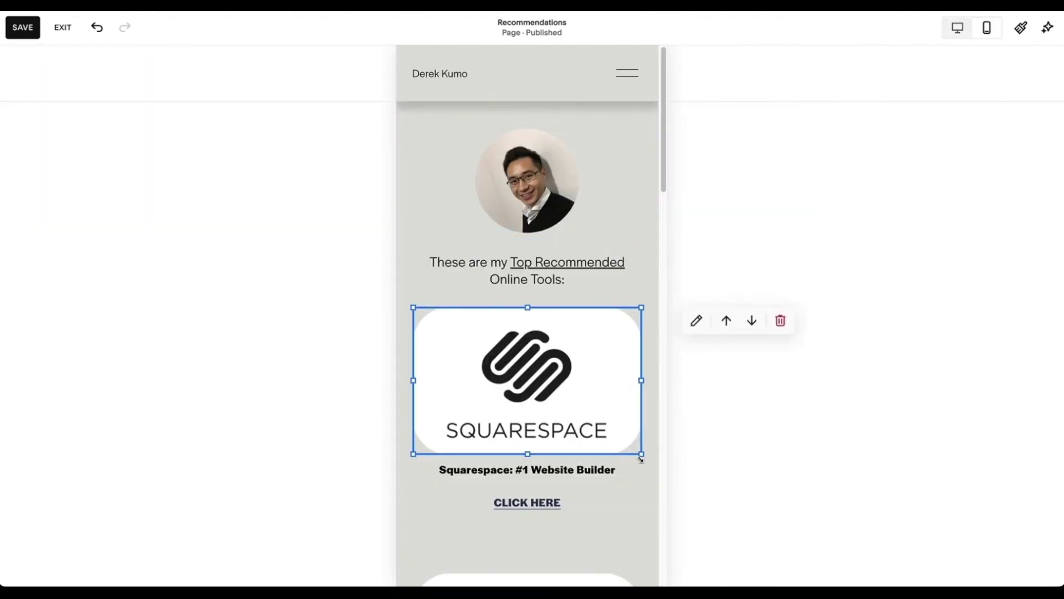
left_click_drag(638, 452, 586, 391)
left_click_drag(535, 357, 554, 412)
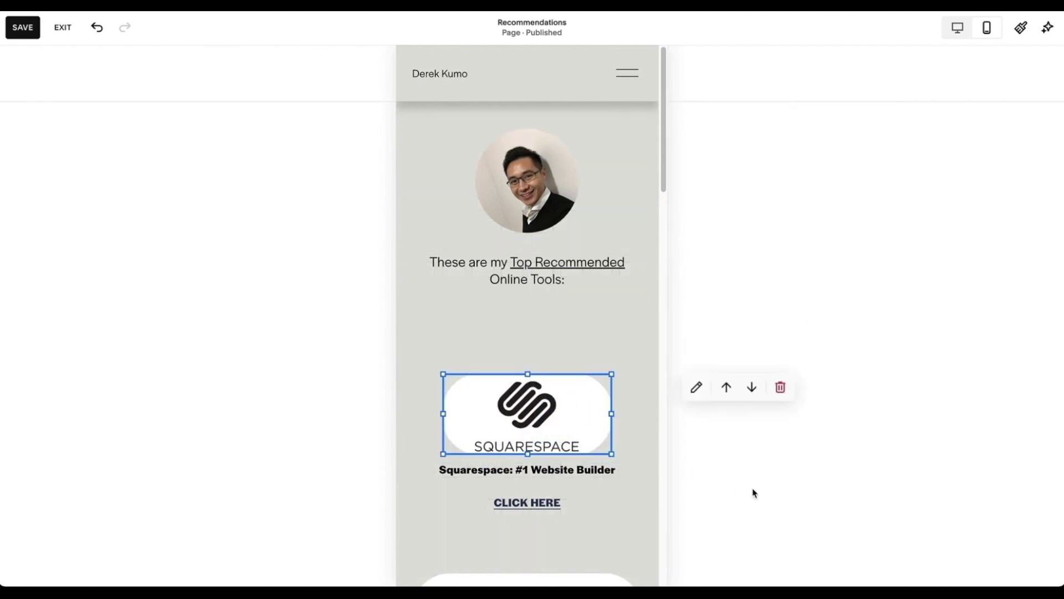
scroll(753, 492, "down", 3)
left_click(962, 38)
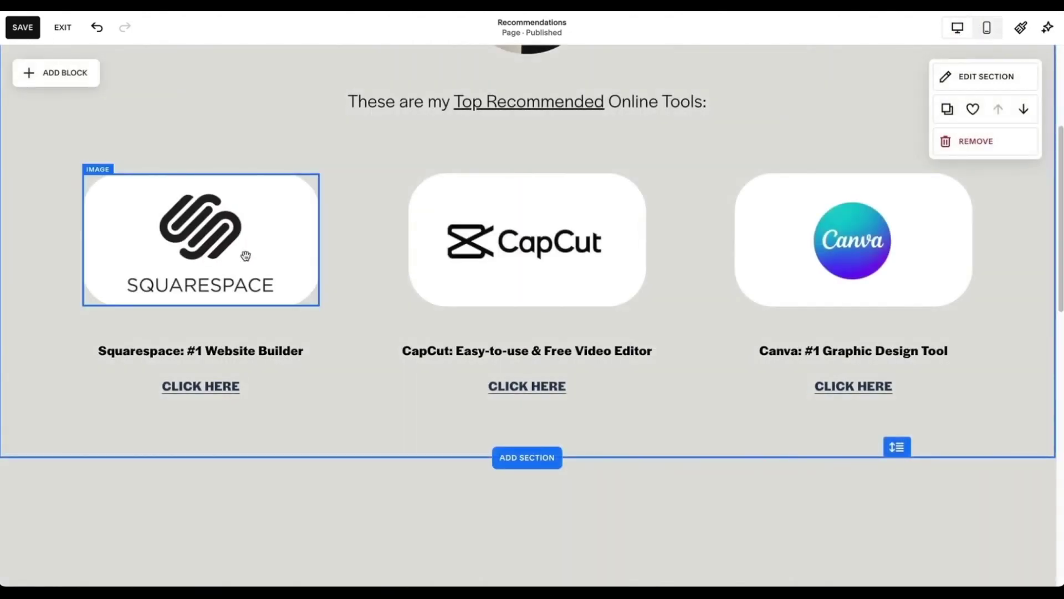
Step: Switch the Recommendations page to the mobile layout and check the stacked Squarespace and CapCut blocks
left_click(990, 32)
scroll(613, 361, "down", 1)
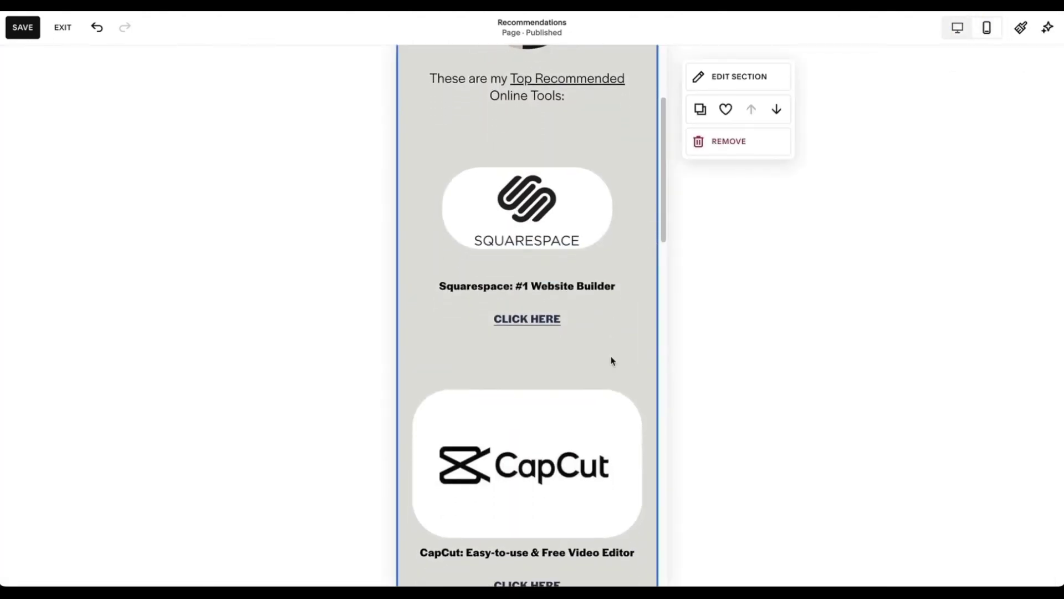
left_click(539, 428)
left_click(775, 461)
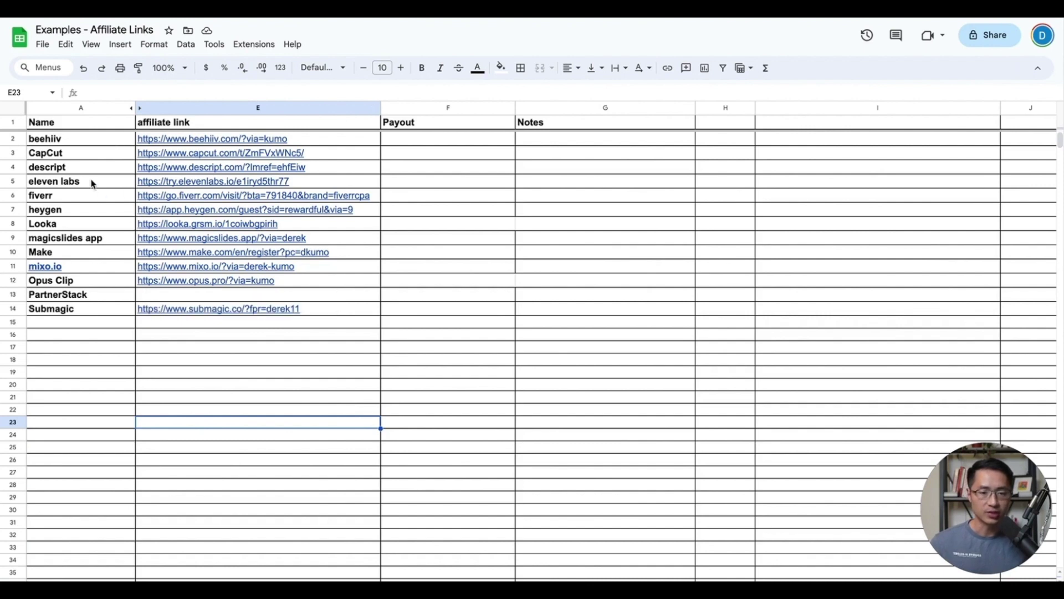
Step: Go over the Name, affiliate link, Payout and Notes columns in the "Examples - Affiliate Links" Google Sheets spreadsheet
left_click(68, 126)
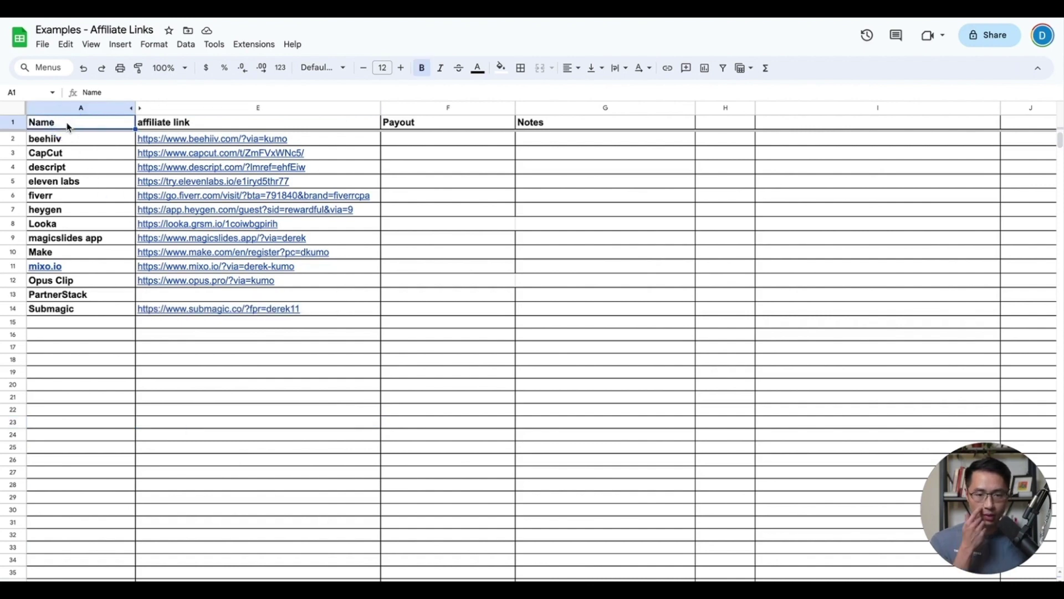
left_click(155, 122)
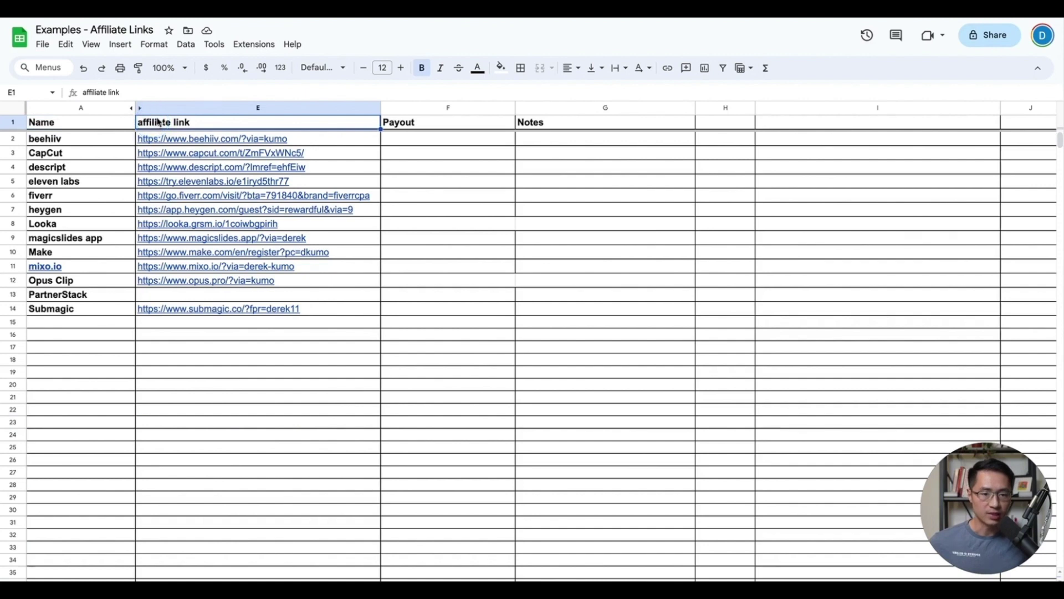
left_click(431, 108)
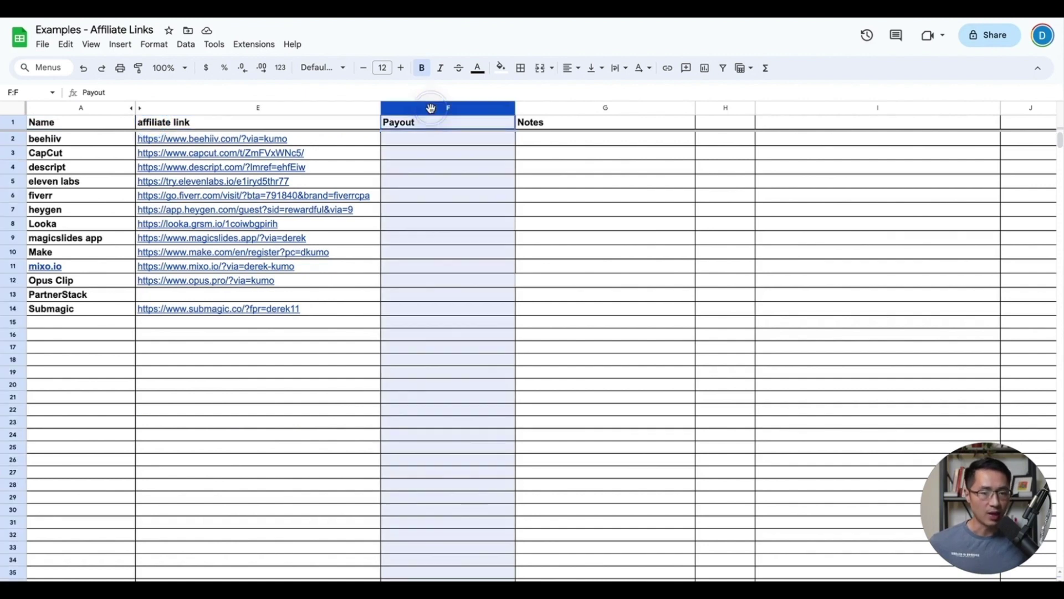
left_click(564, 166)
left_click(561, 108)
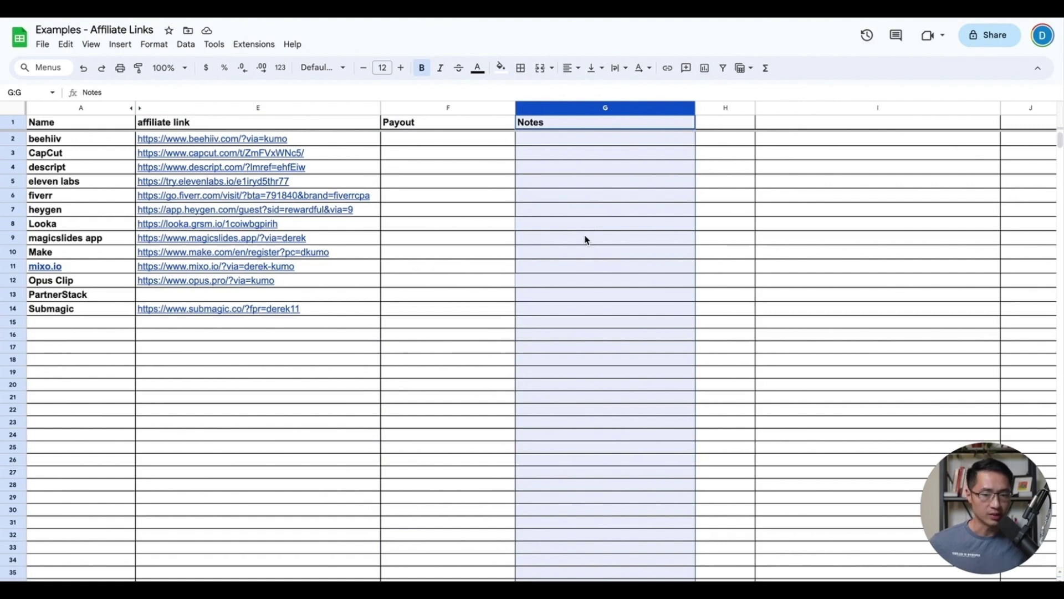
left_click(278, 423)
mouse_move(331, 268)
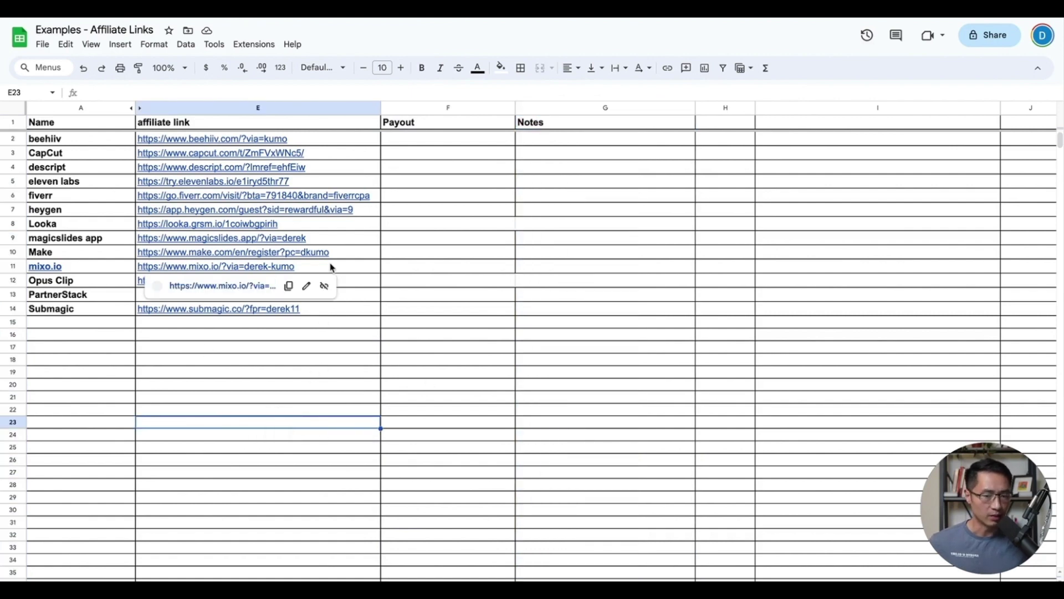
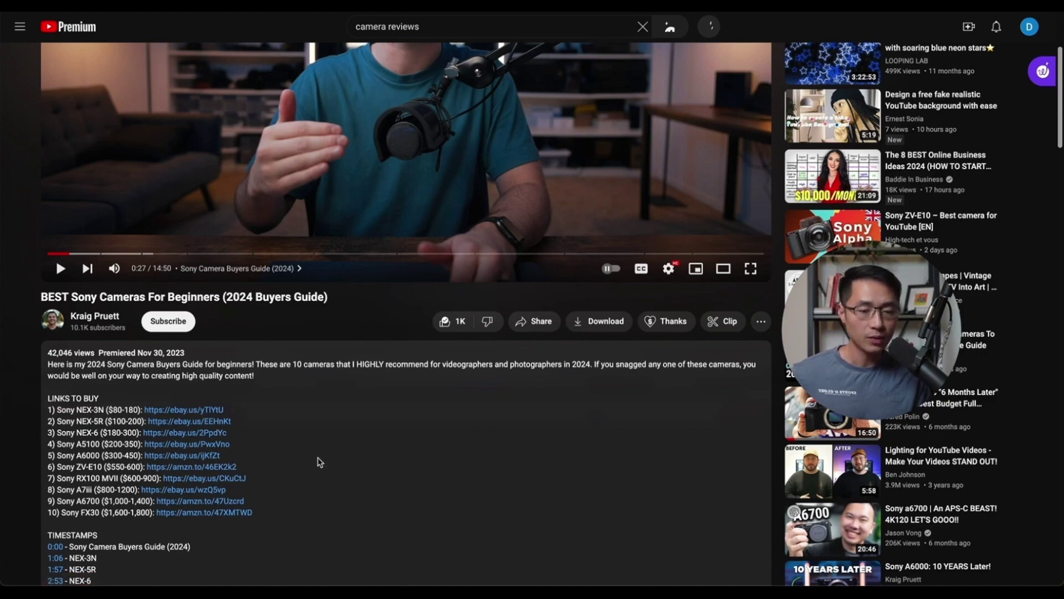
scroll(316, 461, "up", 3)
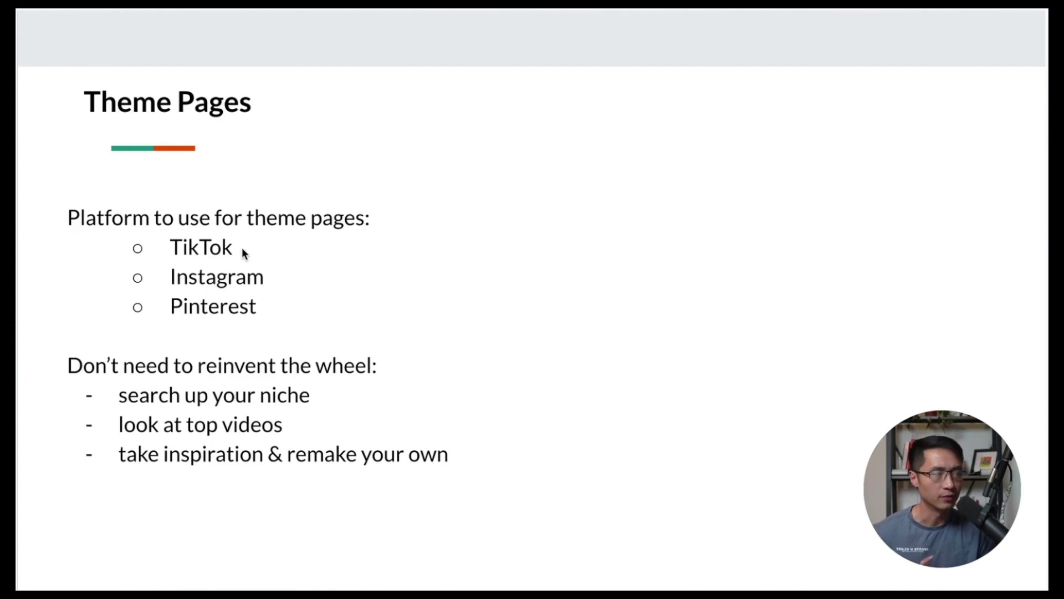
left_click(219, 371)
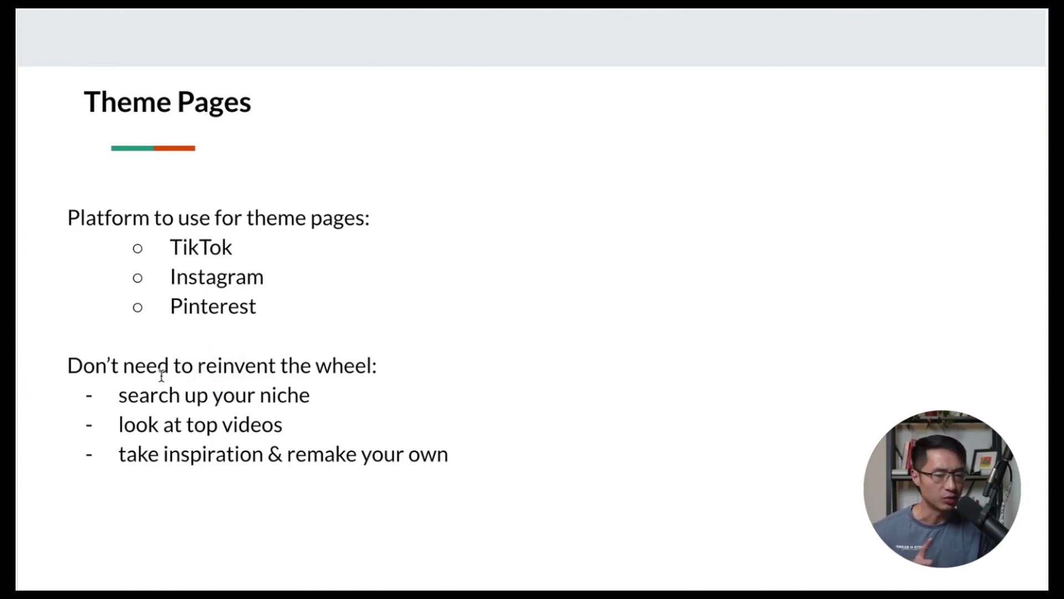
left_click(423, 355)
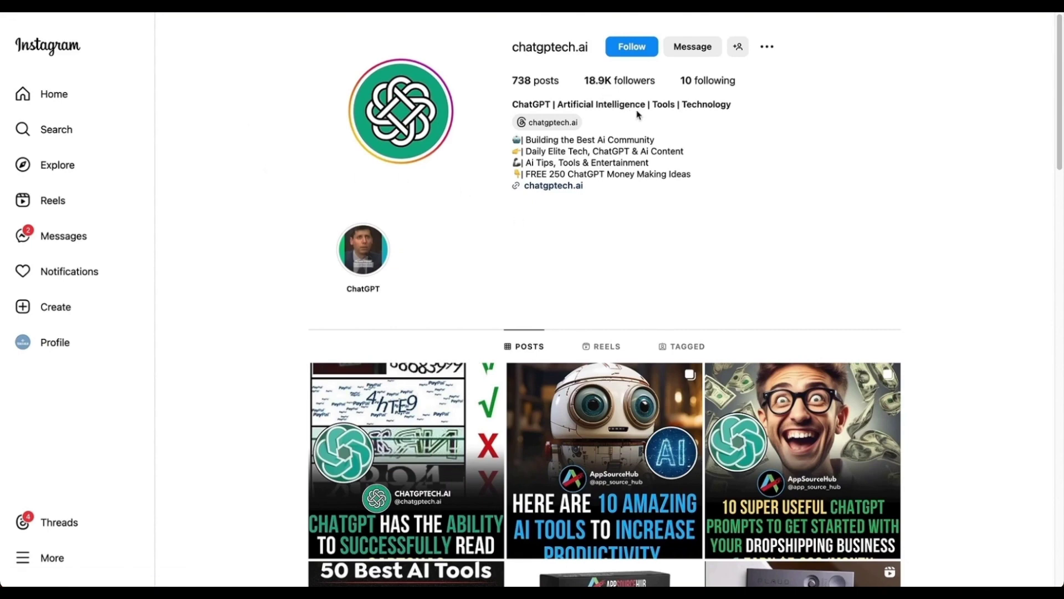
Step: Read the headline and the bio lines of the chatgptech.ai theme page on Instagram
left_click_drag(511, 104, 740, 102)
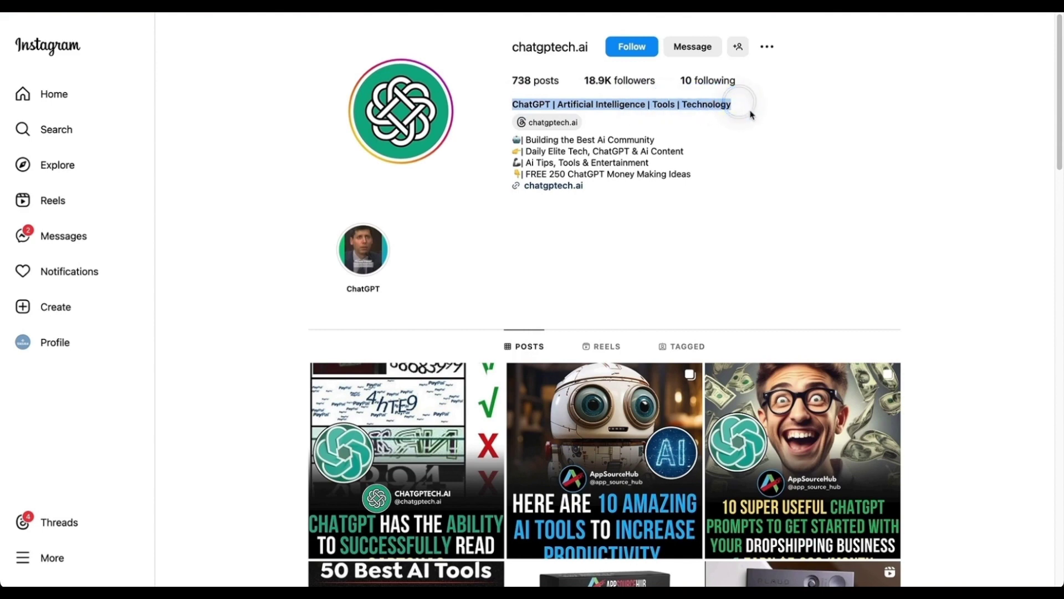
left_click_drag(699, 175, 513, 141)
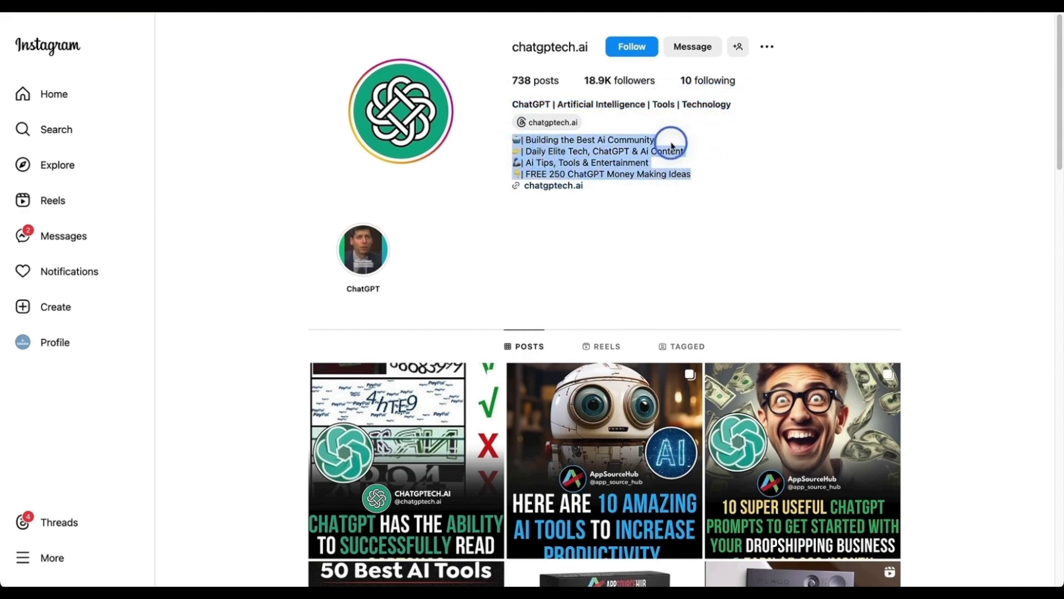
left_click(672, 146)
Step: Follow the chatgptech.ai bio link, look through the "250 ChatGPT Ideas to Make Money Online" product page, and return to the profile
left_click(554, 185)
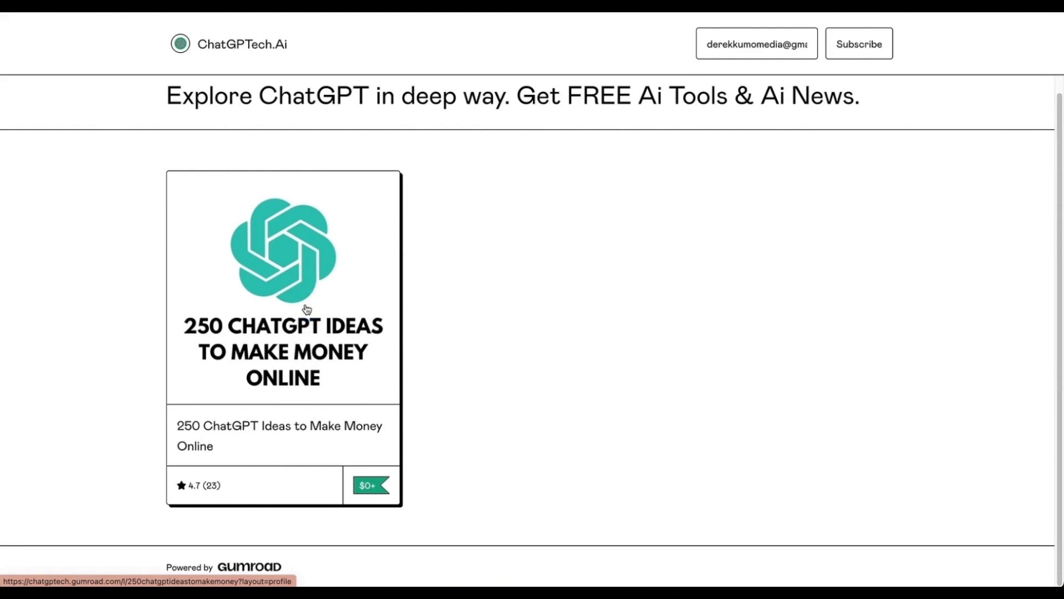
left_click(309, 305)
scroll(527, 355, "down", 4)
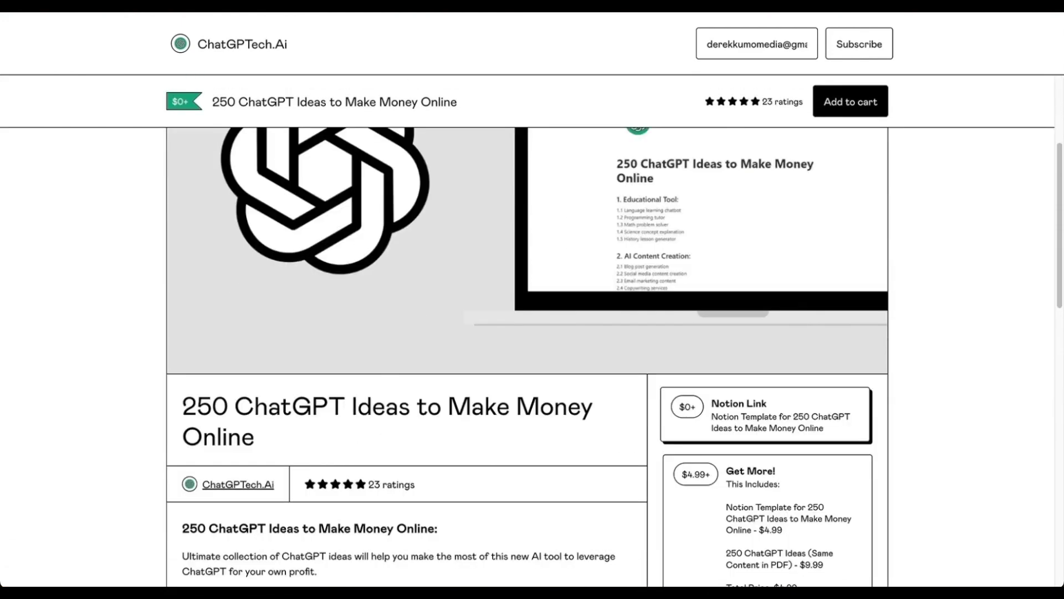
scroll(596, 257, "down", 1)
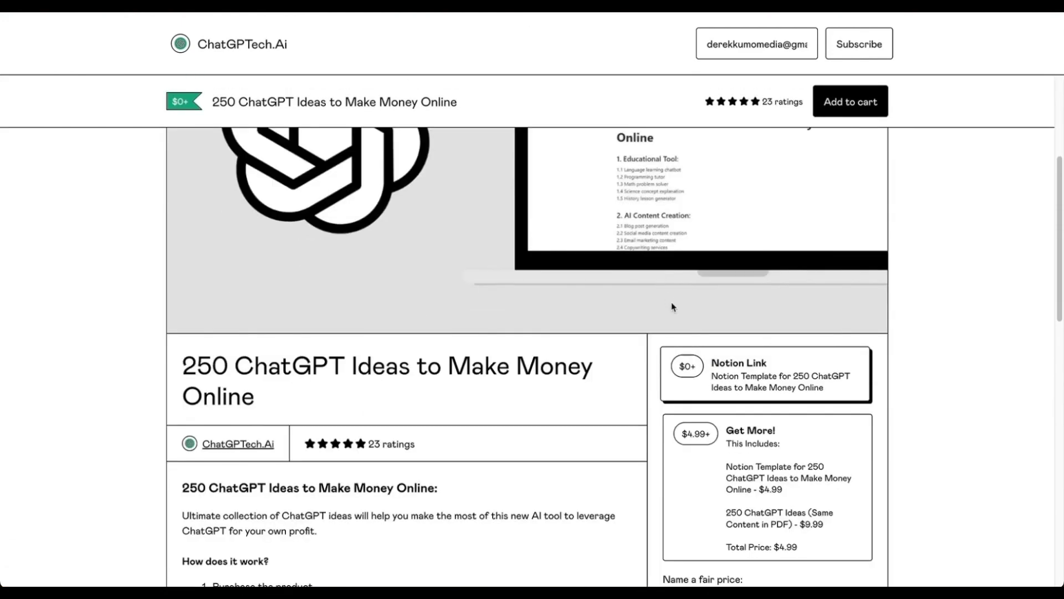
scroll(684, 304, "up", 5)
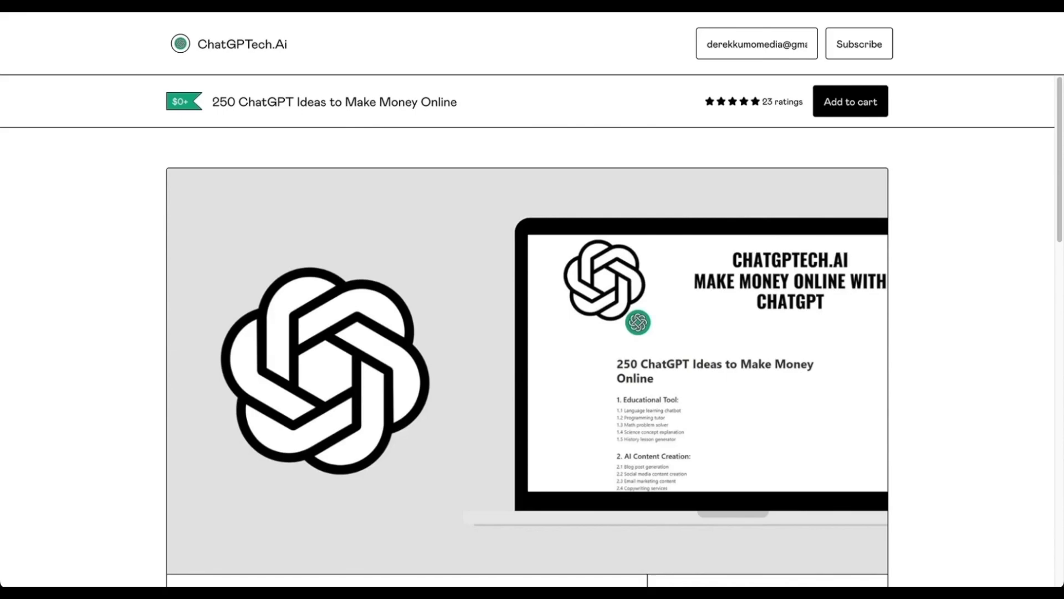
key("ctrl+w")
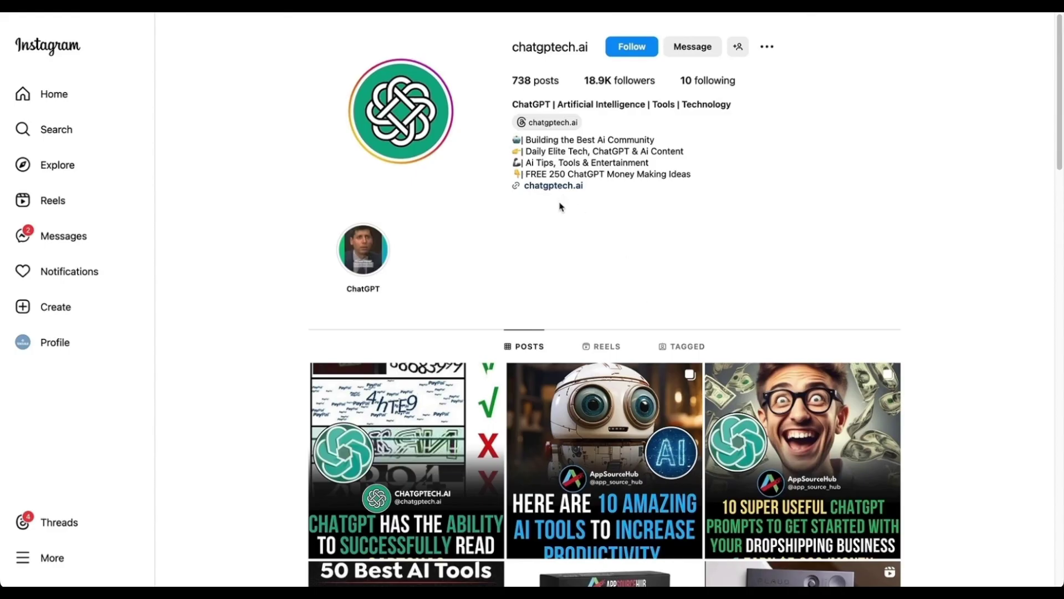
Step: Browse the chatgptech.ai posts, view the second slide of the post about ChatGPT reading CAPTCHAs, and close it
scroll(777, 178, "down", 5)
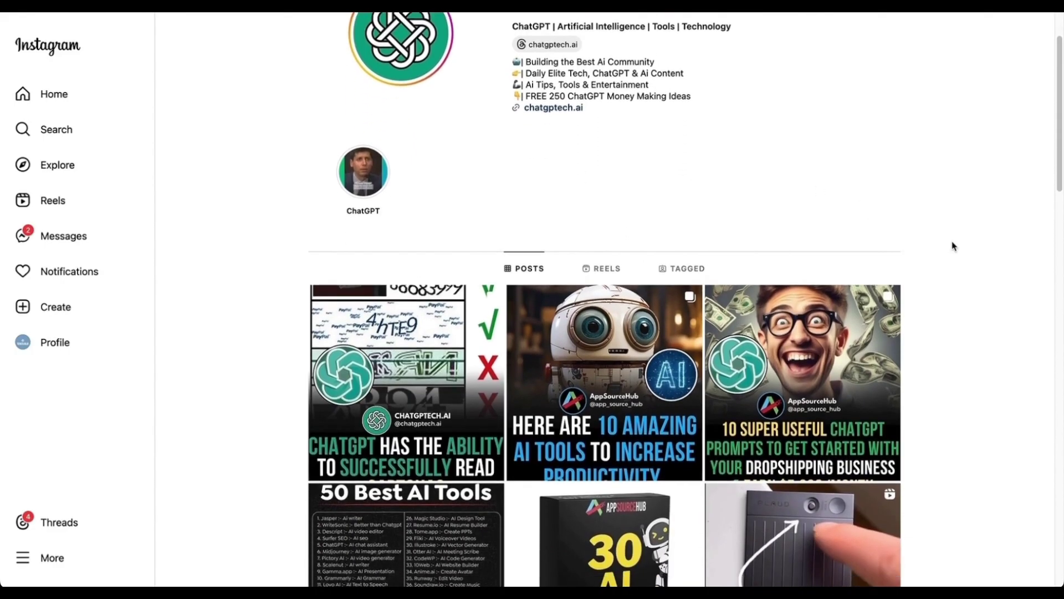
scroll(951, 262, "up", 1)
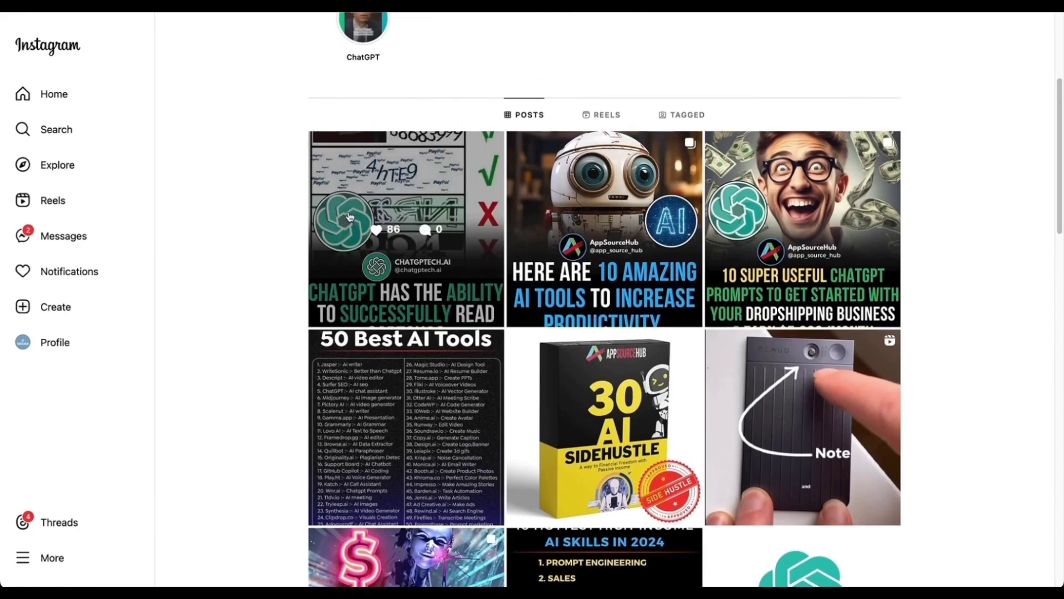
left_click(424, 183)
left_click(570, 299)
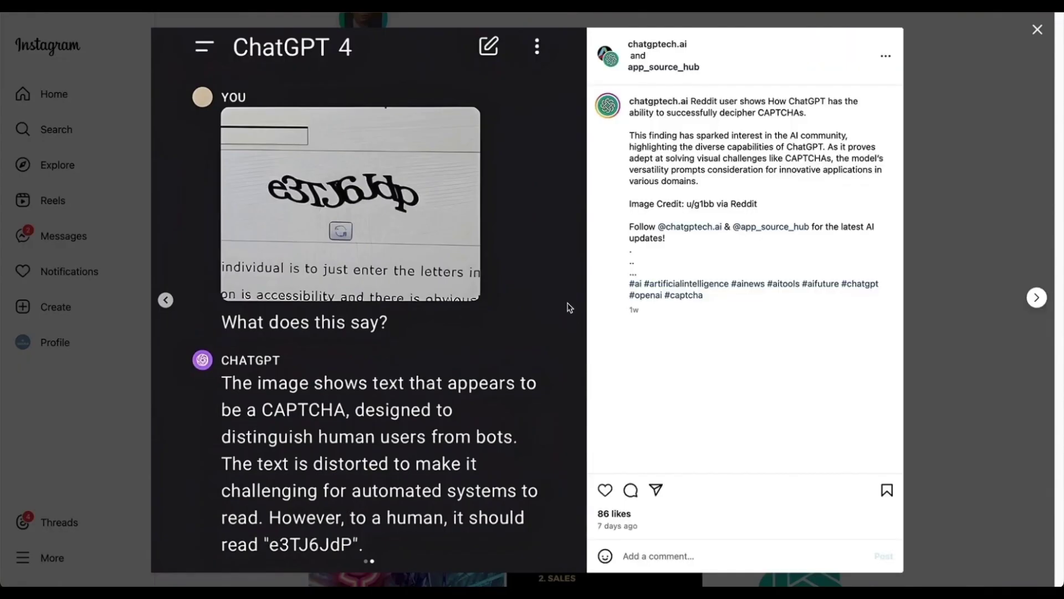
left_click(987, 117)
scroll(986, 148, "up", 4)
Step: Browse the chatgptech.ai Reels, open the Boston Dynamics robot reel, and examine the source credit in its caption
left_click(584, 345)
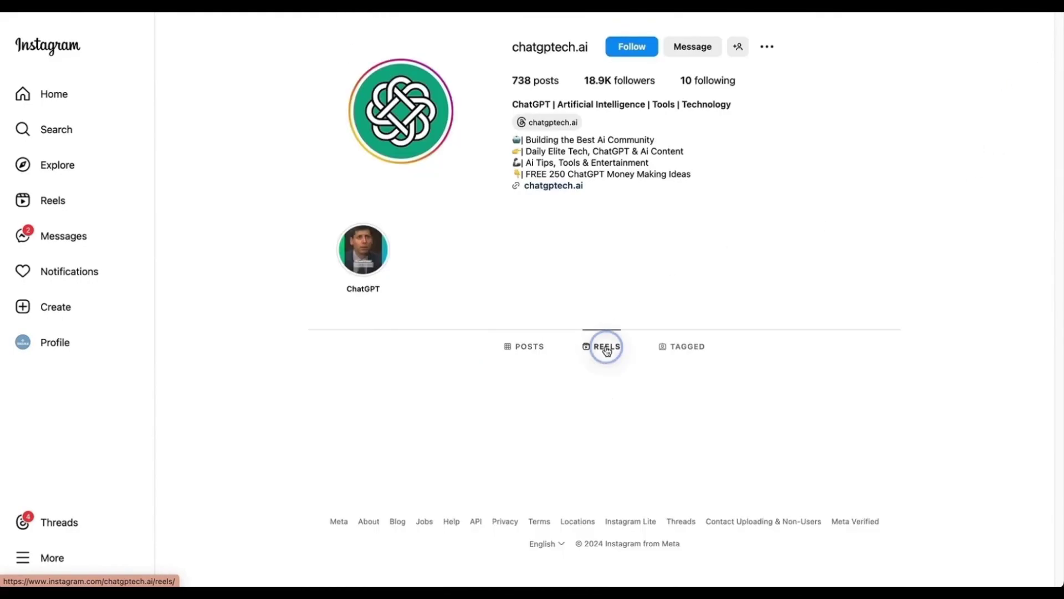
scroll(922, 219, "down", 10)
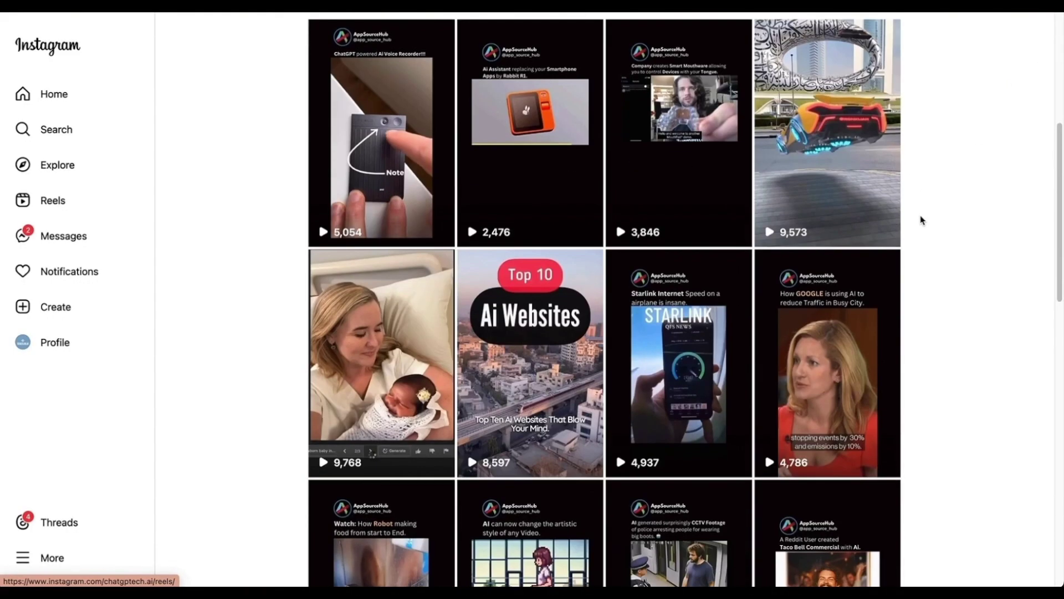
left_click(784, 360)
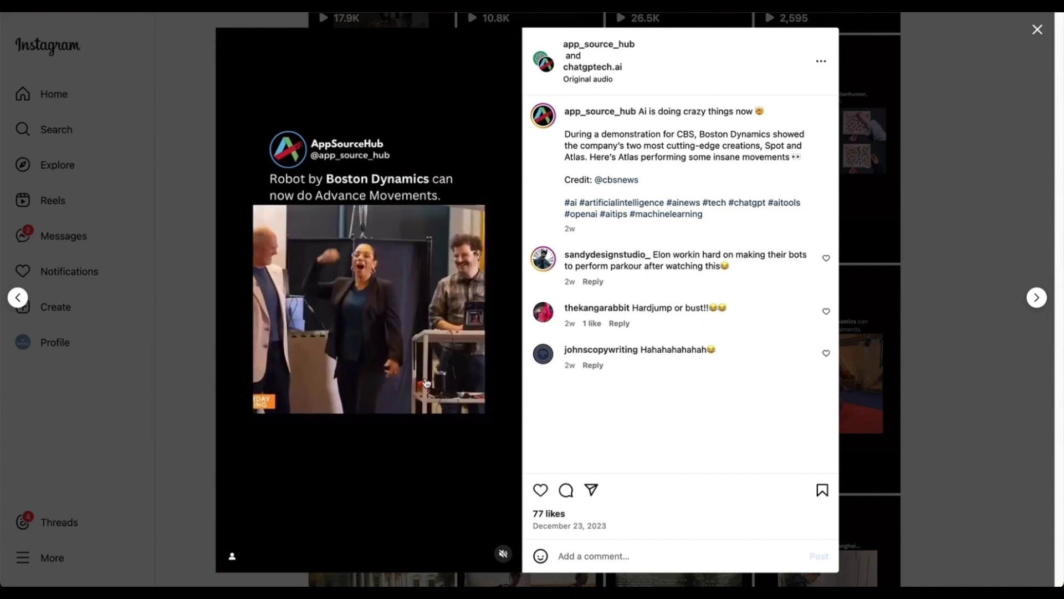
left_click_drag(643, 179, 595, 183)
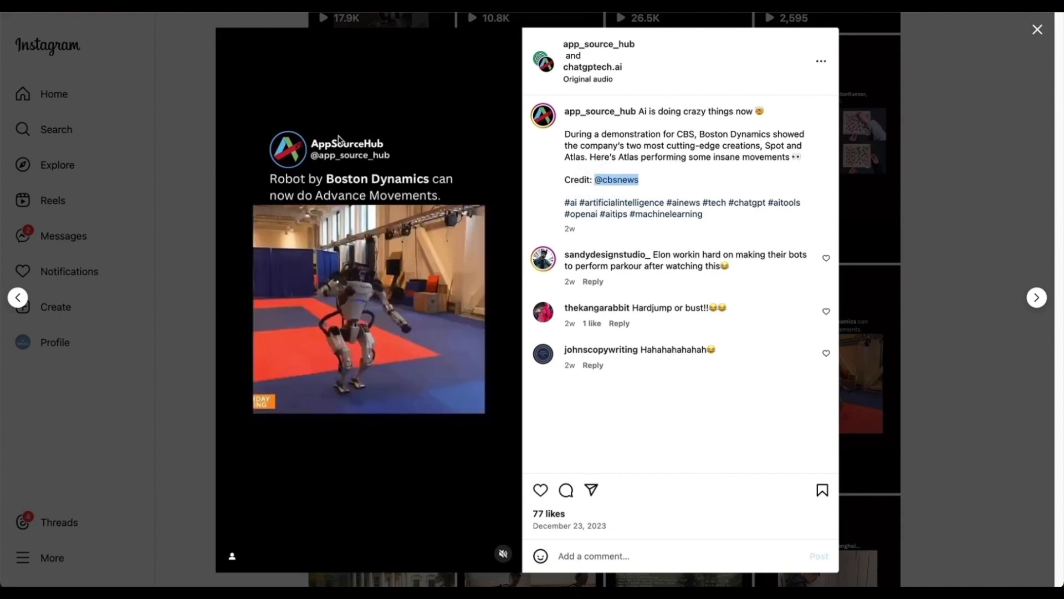
left_click_drag(565, 179, 591, 178)
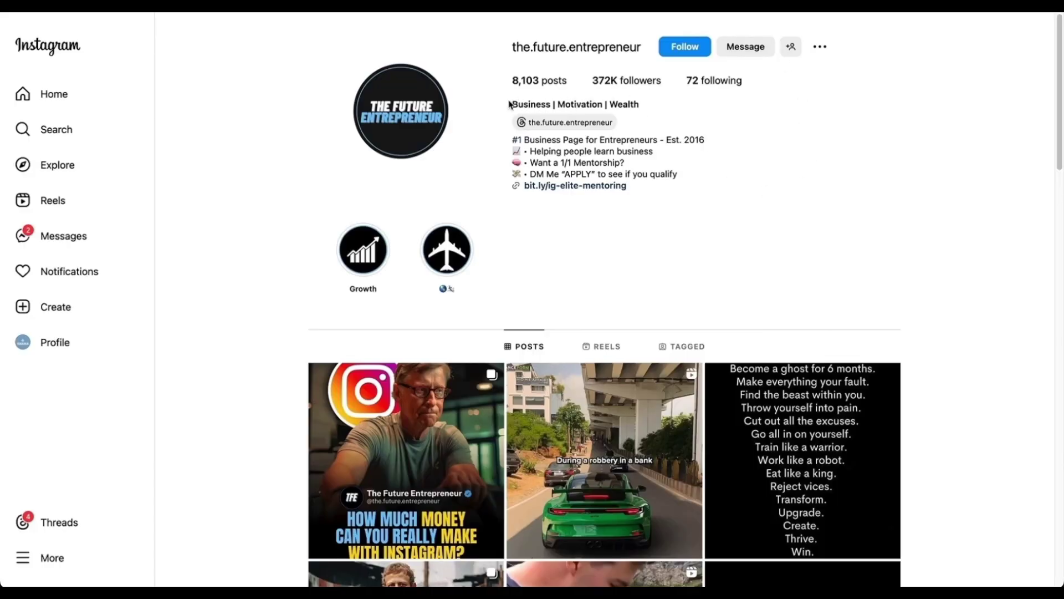
Step: Open the mentoring link in the the.future.entrepreneur bio and look through its case study landing page
left_click(607, 185)
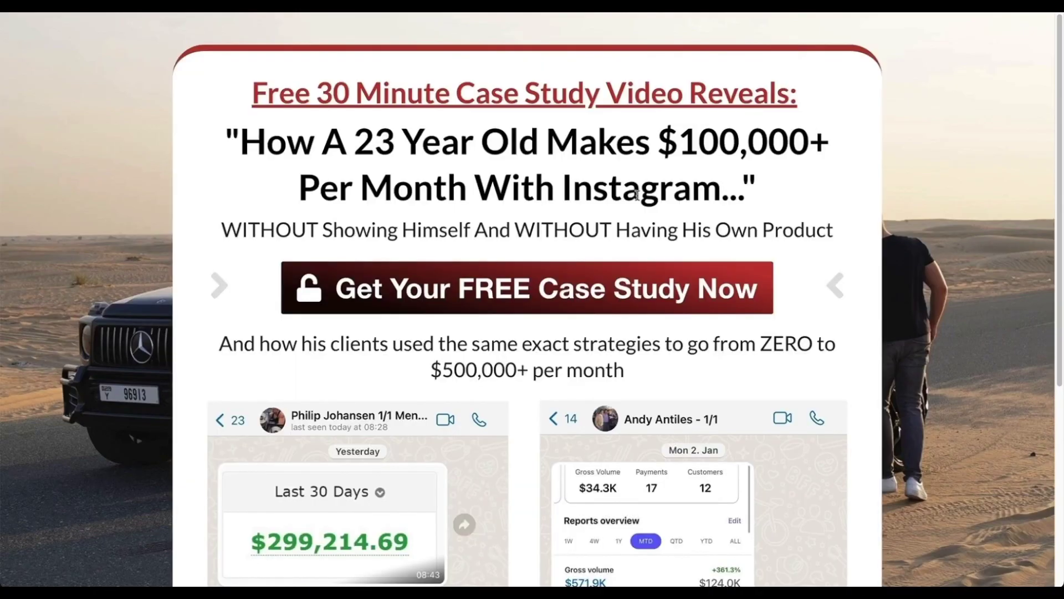
scroll(855, 209, "down", 2)
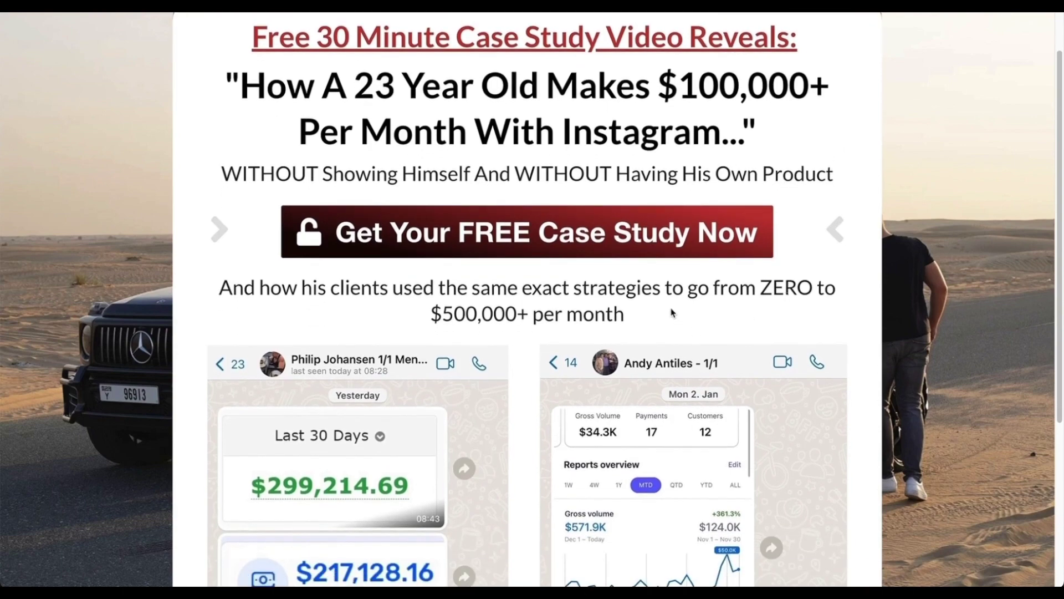
scroll(673, 313, "down", 5)
scroll(791, 264, "up", 6)
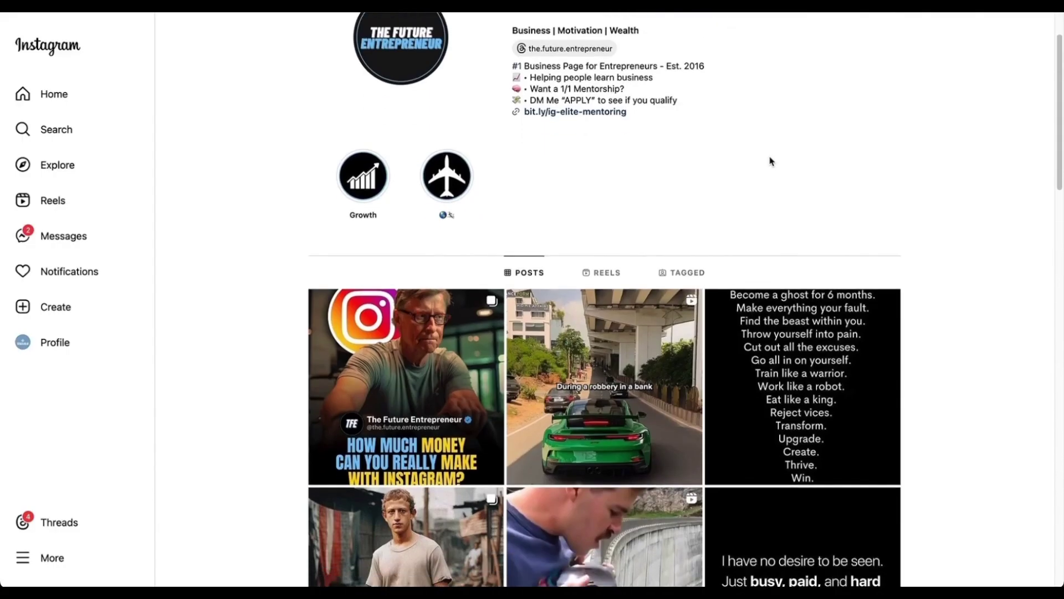
Step: View the carousel post "How much money can you really make with Instagram?" through to its last slide, and close it
scroll(771, 160, "down", 1)
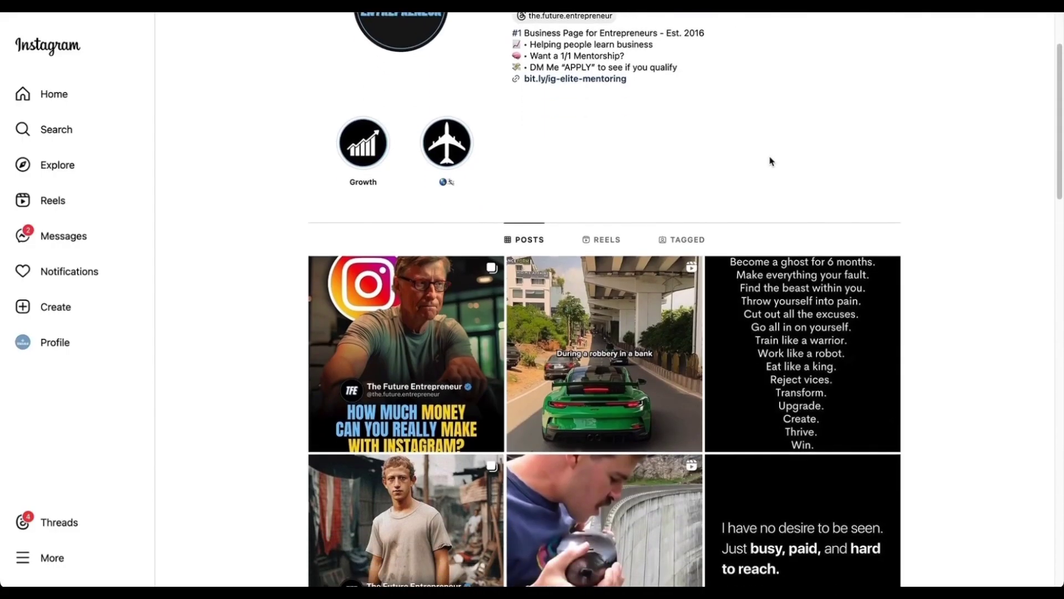
scroll(771, 161, "down", 1)
left_click(496, 310)
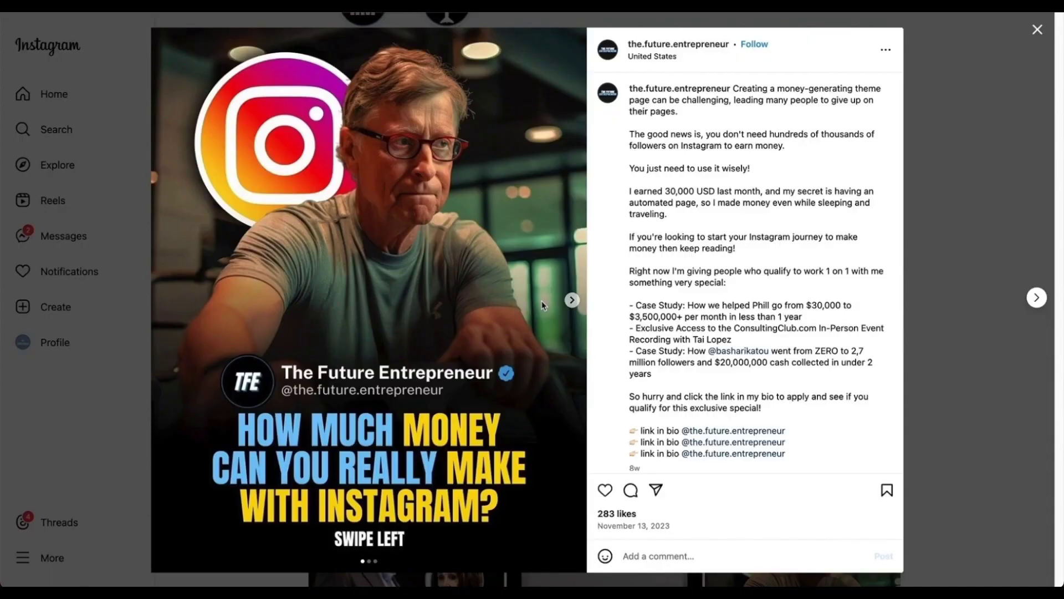
double_click(572, 300)
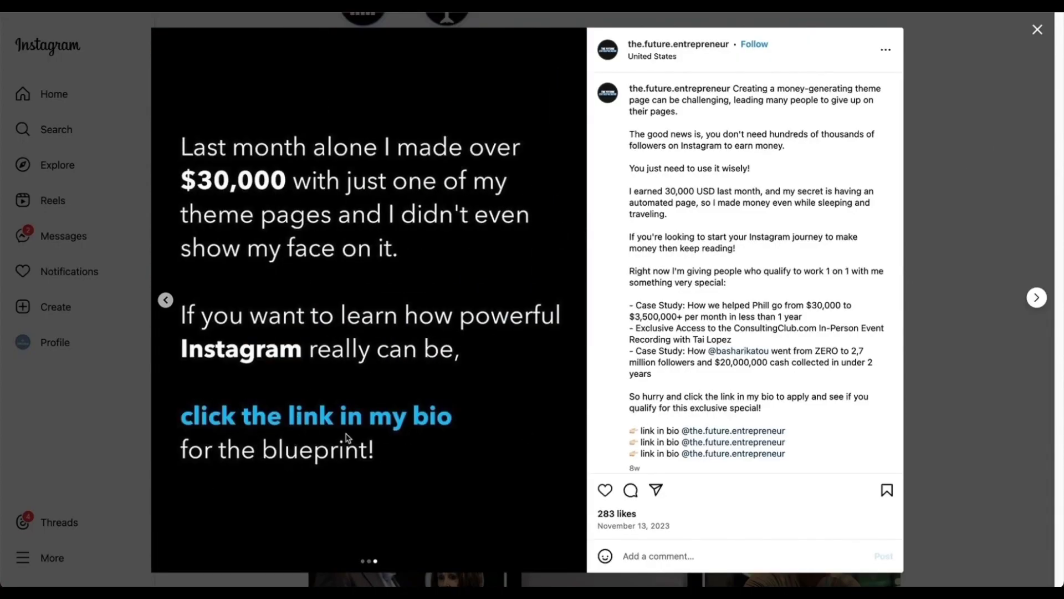
left_click(1003, 173)
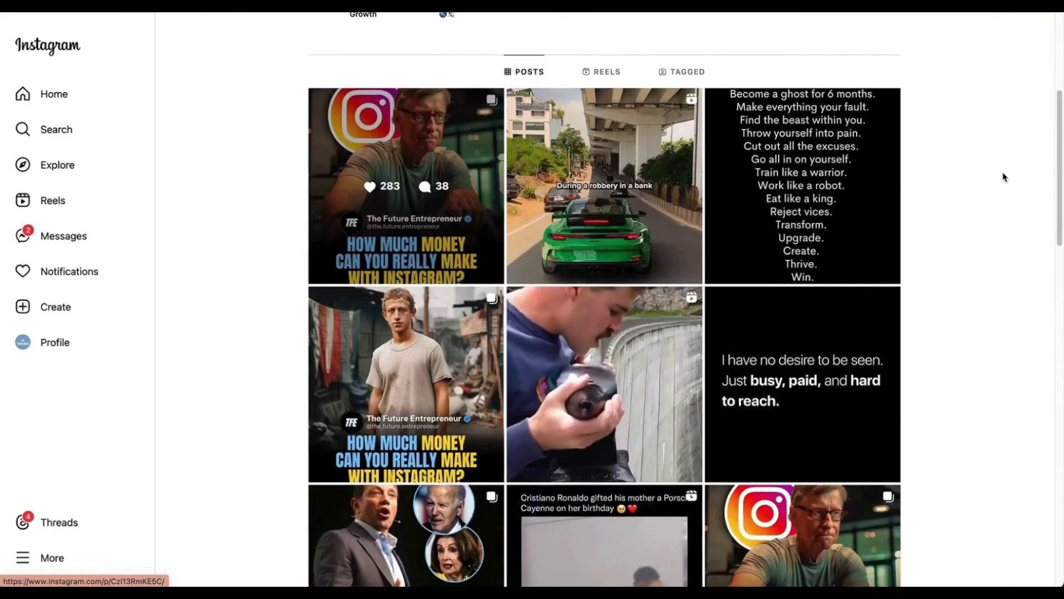
Step: Open the reel about Cristiano Ronaldo gifting his mother a Porsche and highlight the video credit in its caption
scroll(1003, 174, "down", 3)
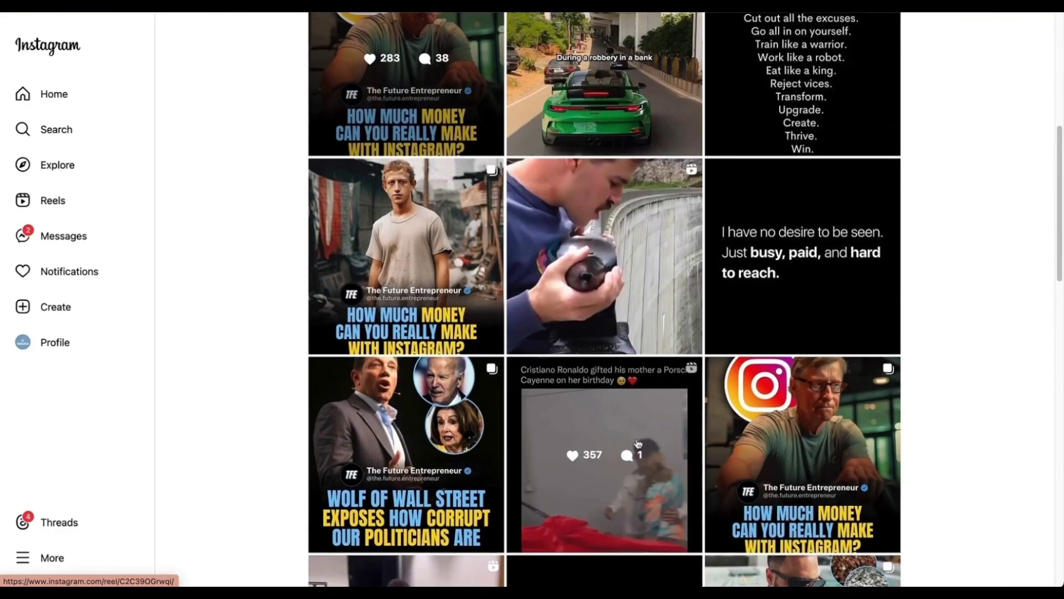
left_click(639, 443)
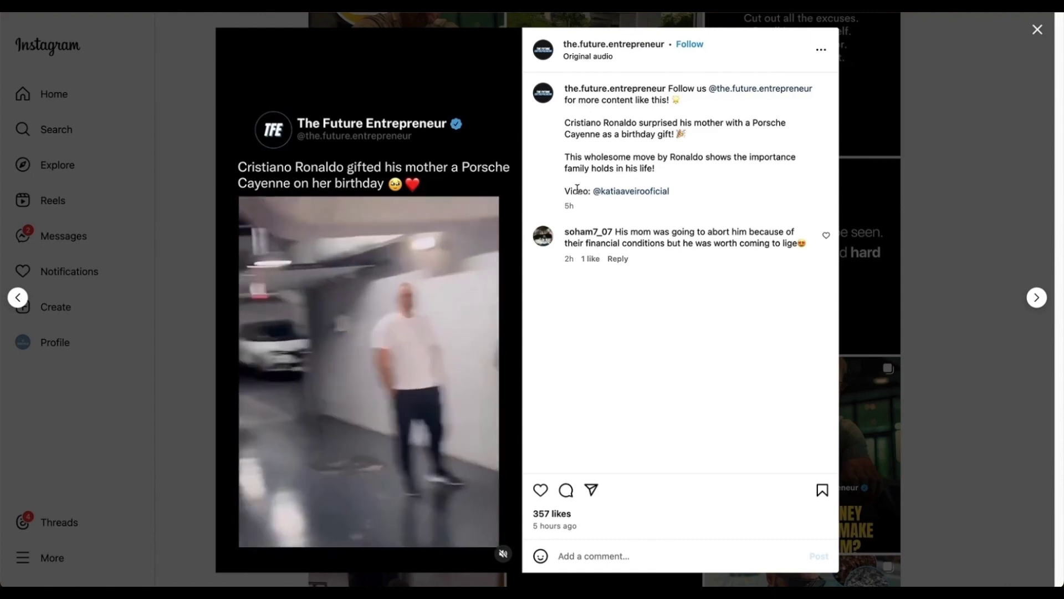
left_click_drag(567, 191, 677, 195)
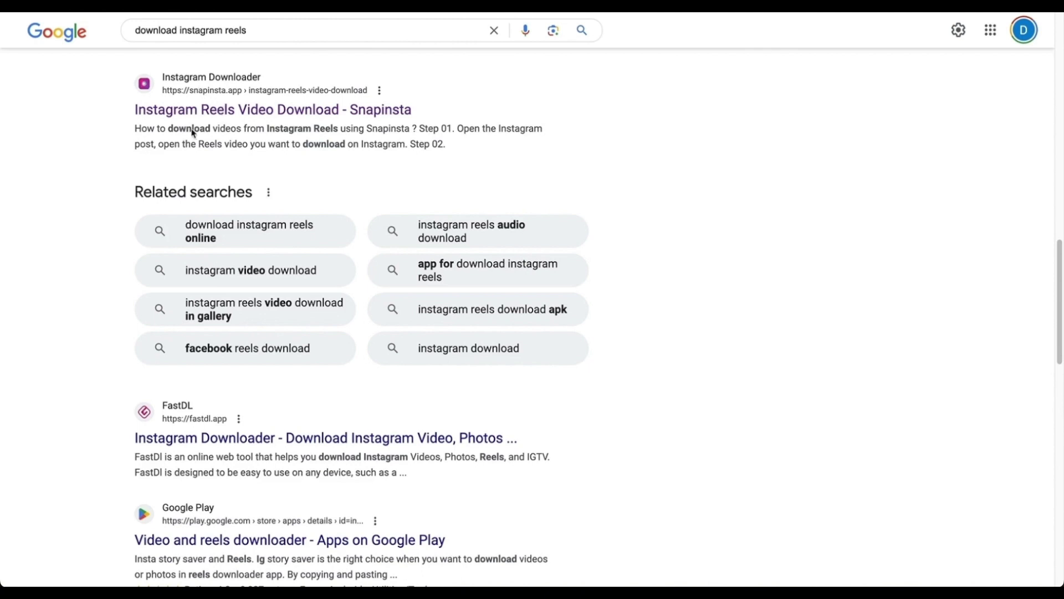
Step: Open Snapinsta's Instagram reels downloader from the search results, and close the ai_wealth cameraman reel
left_click(167, 109)
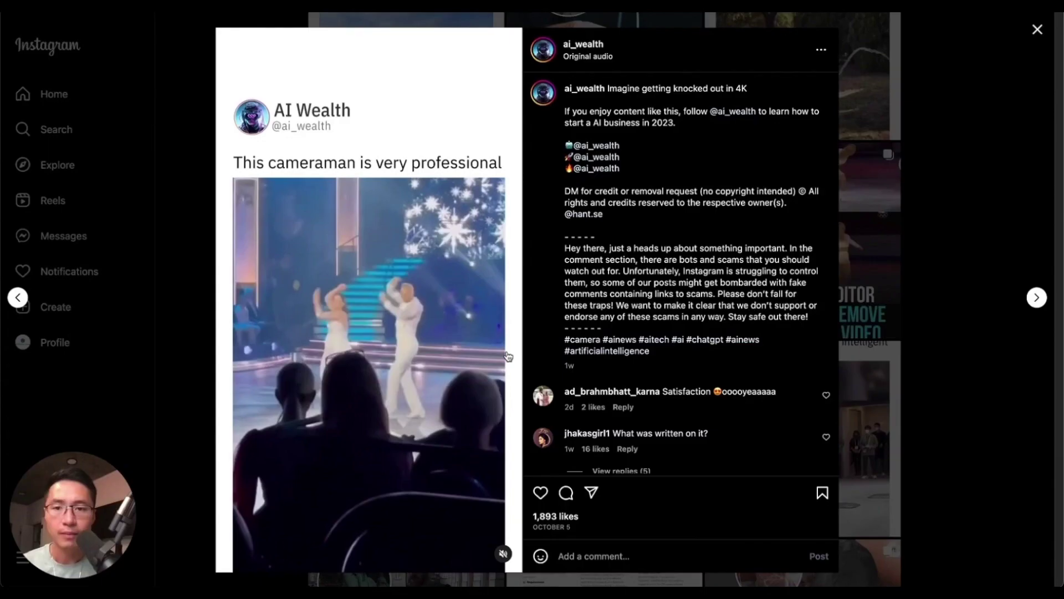
left_click(990, 164)
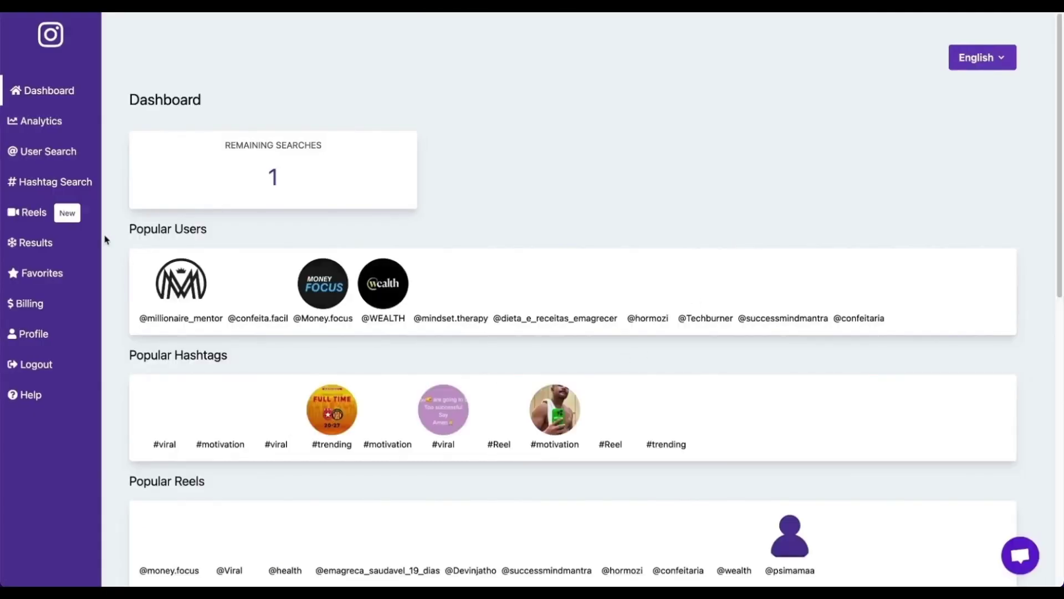
left_click(54, 154)
left_click(172, 279)
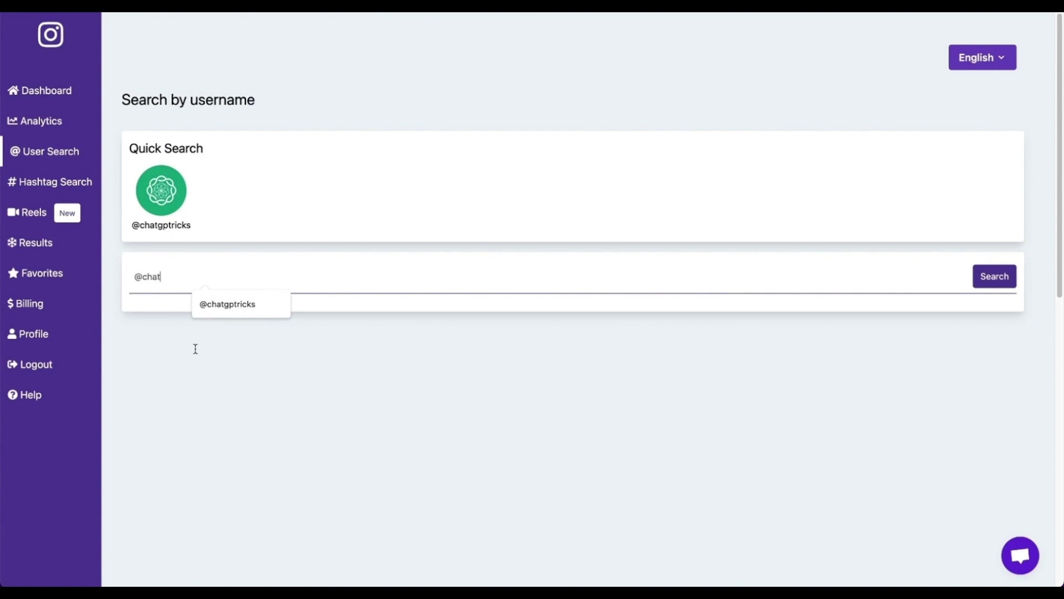
type("chat")
left_click(233, 305)
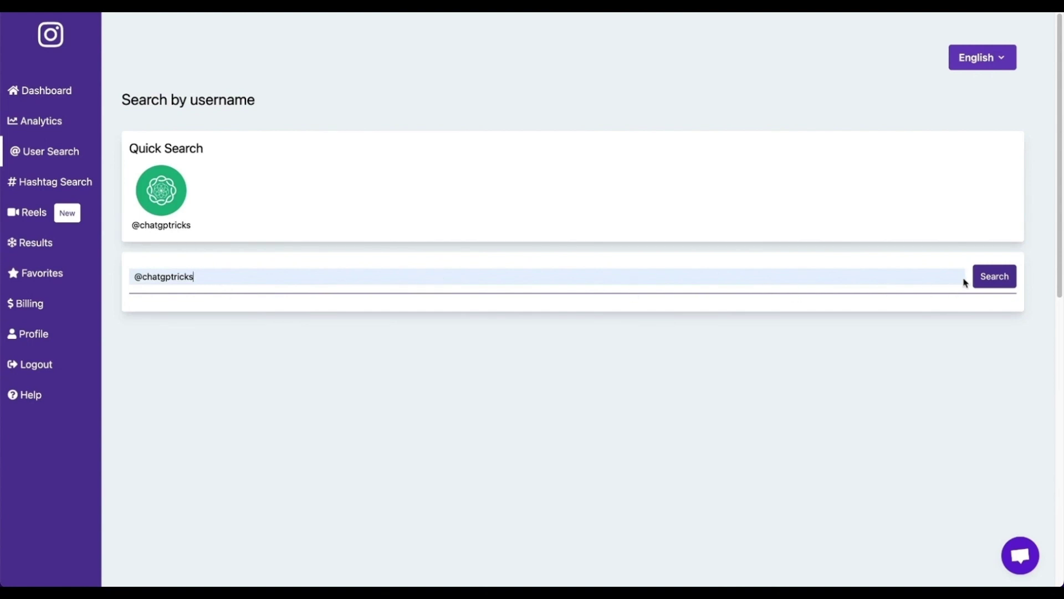
left_click(986, 277)
scroll(922, 182, "down", 1)
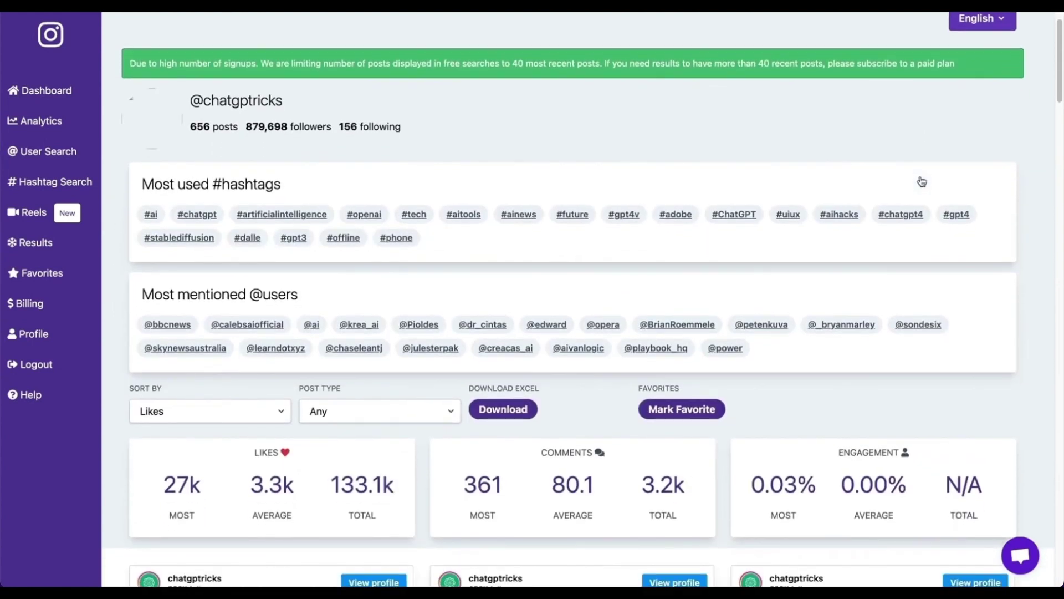
scroll(922, 182, "down", 5)
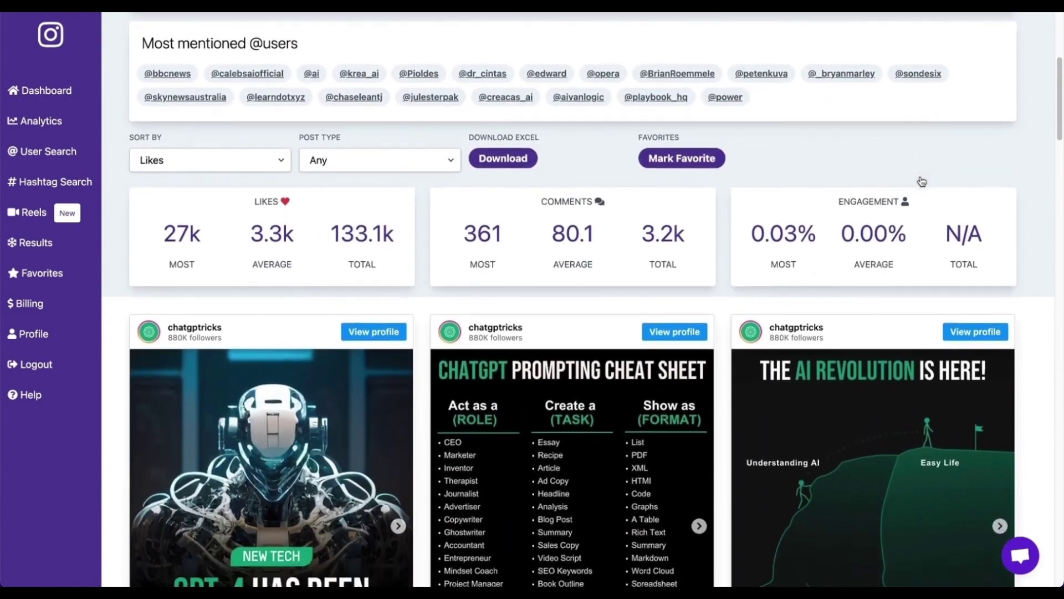
scroll(922, 182, "down", 4)
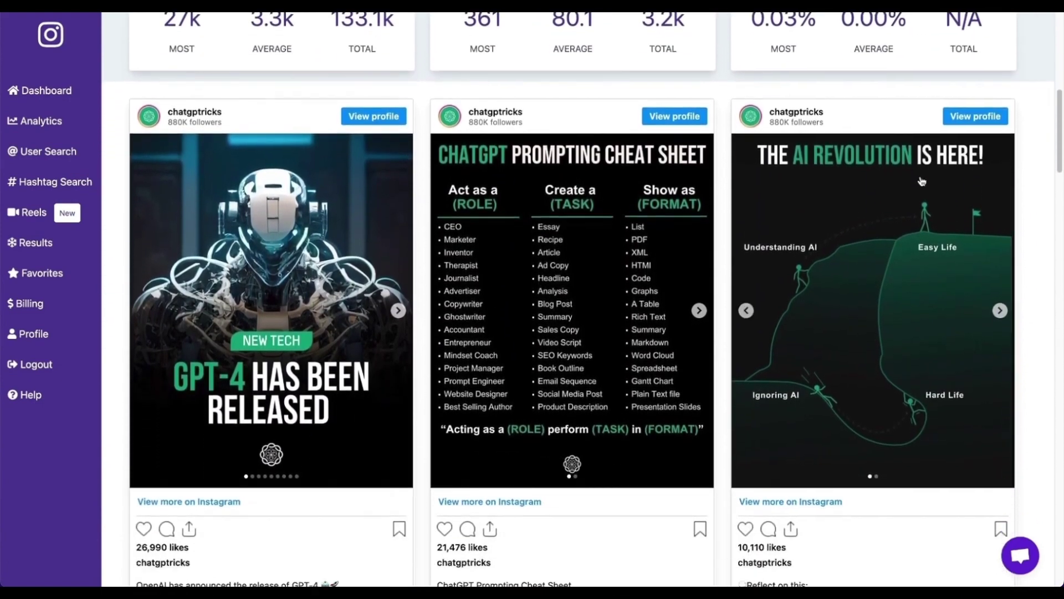
scroll(922, 182, "down", 10)
scroll(922, 182, "down", 10)
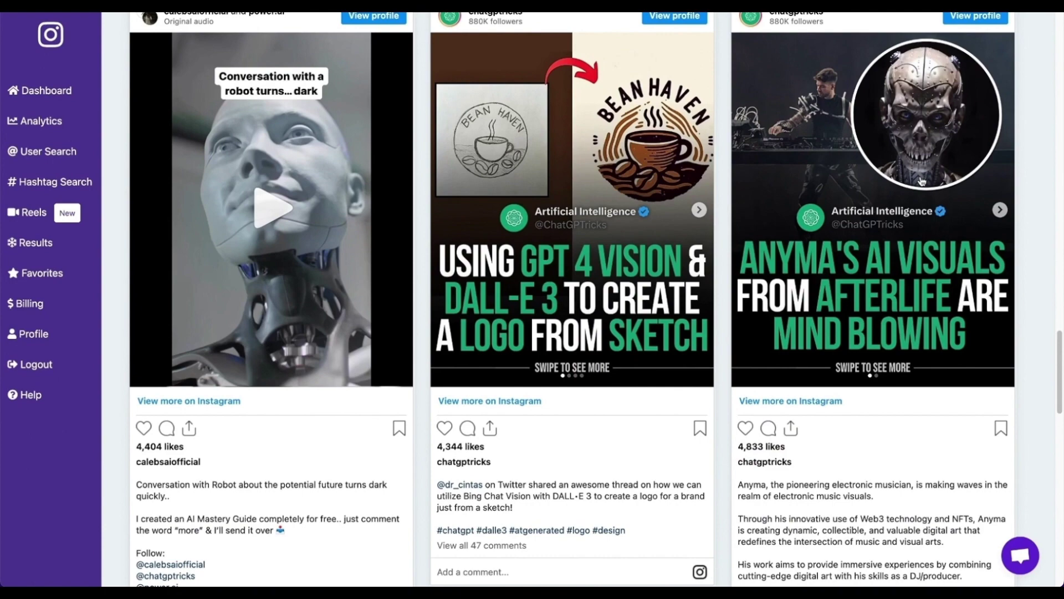
scroll(728, 237, "down", 8)
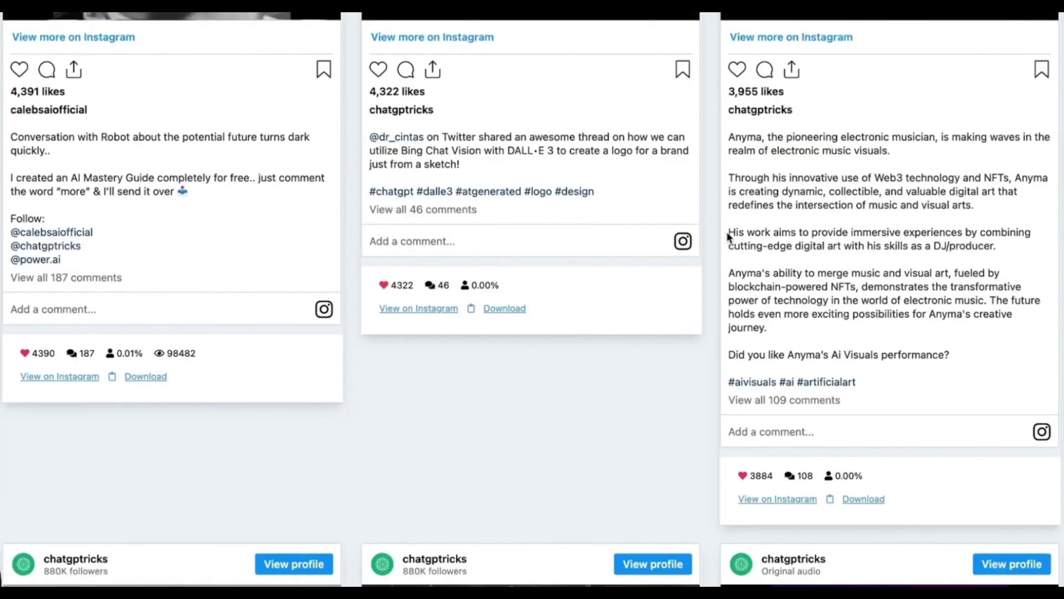
scroll(728, 237, "down", 4)
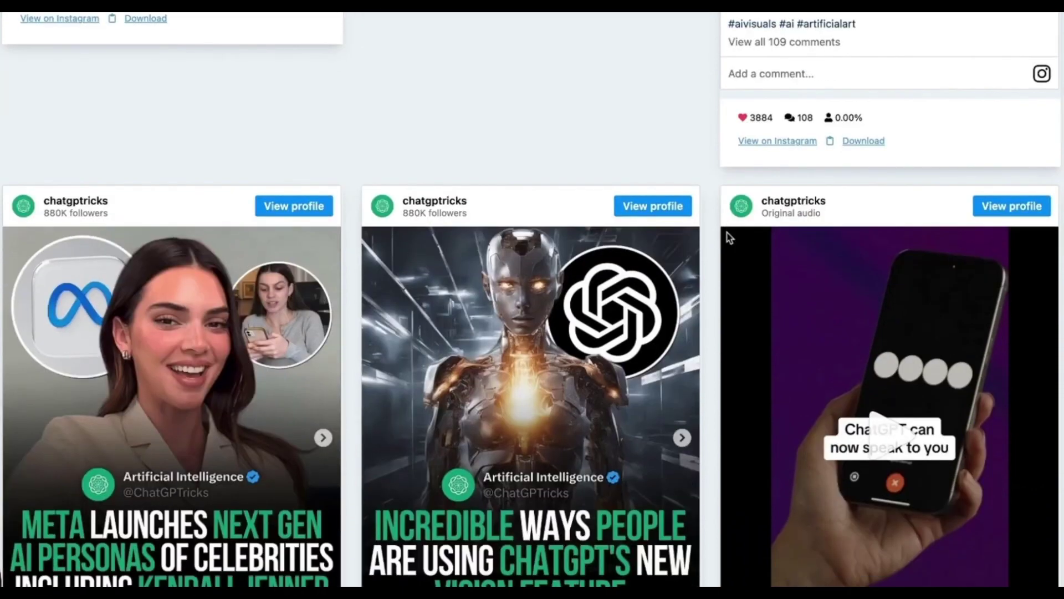
scroll(727, 237, "down", 2)
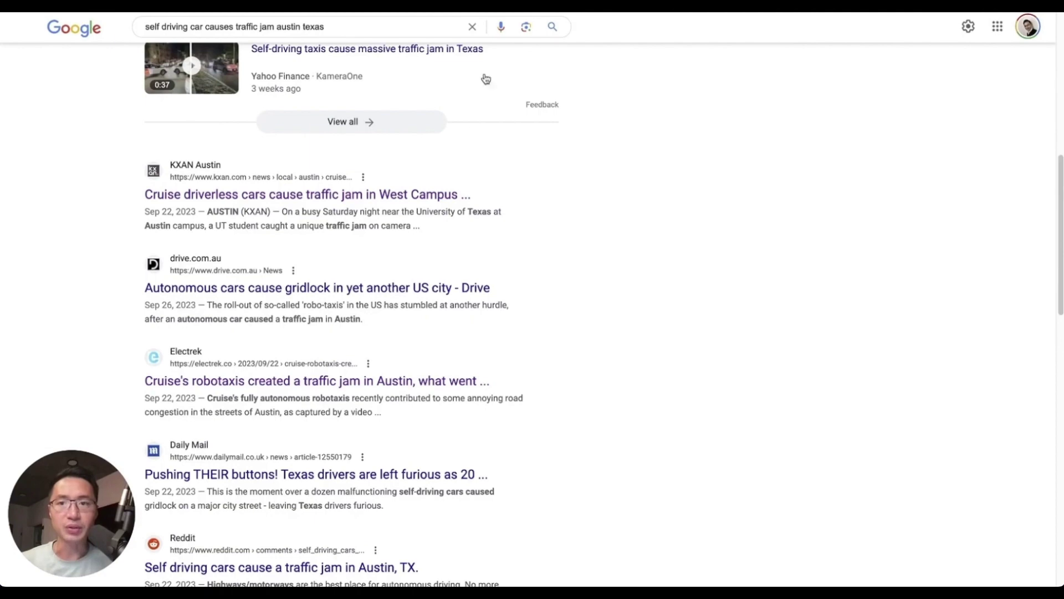
Step: Review the results on the Austin self-driving car traffic jam, open ViralHog's YouTube video and pause it
scroll(570, 114, "up", 10)
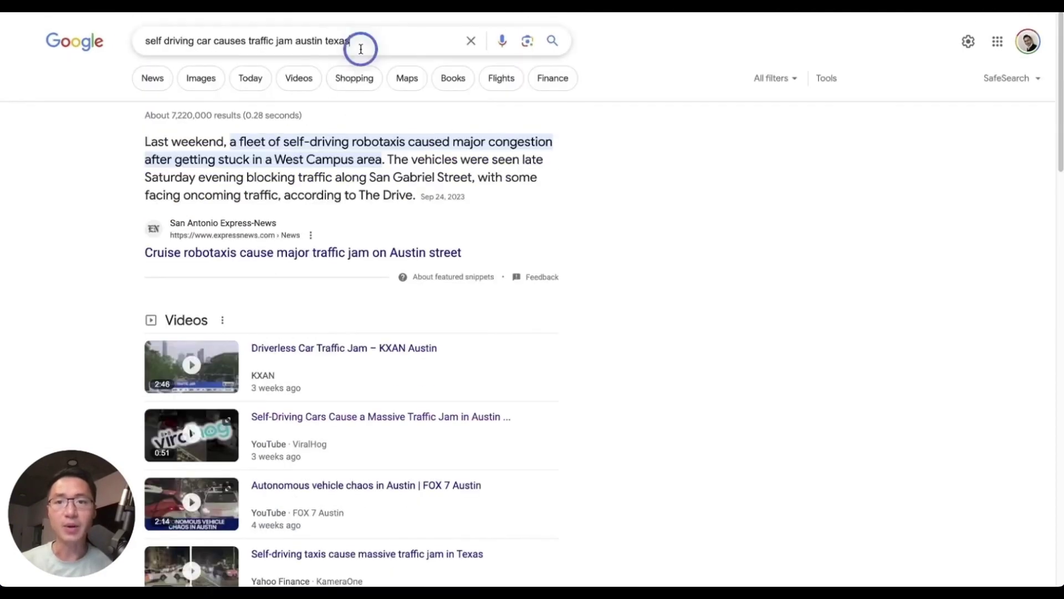
scroll(682, 215, "down", 3)
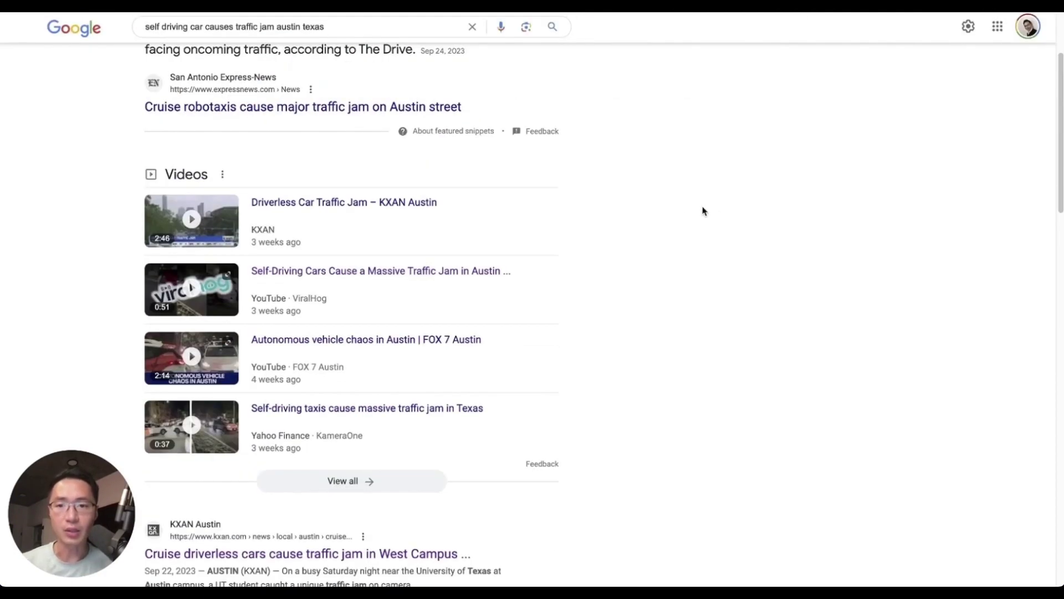
scroll(655, 183, "up", 3)
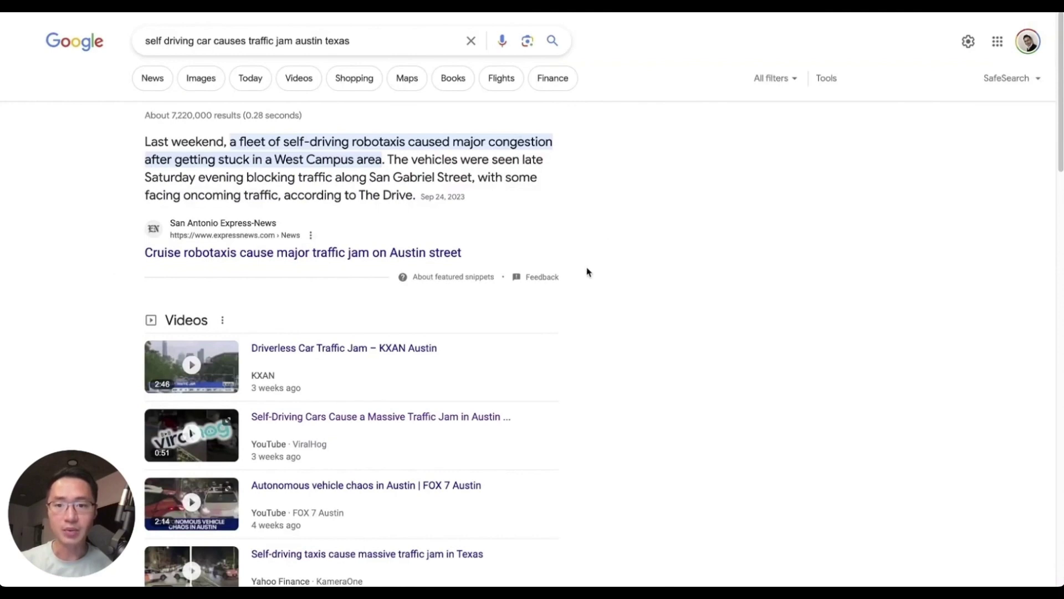
scroll(610, 273, "down", 2)
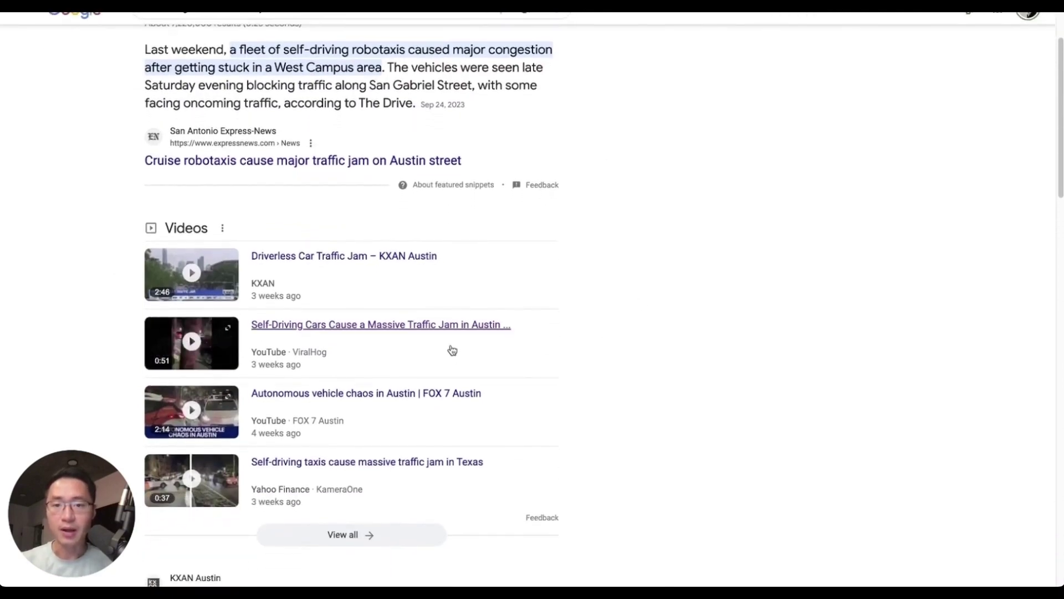
left_click(440, 325)
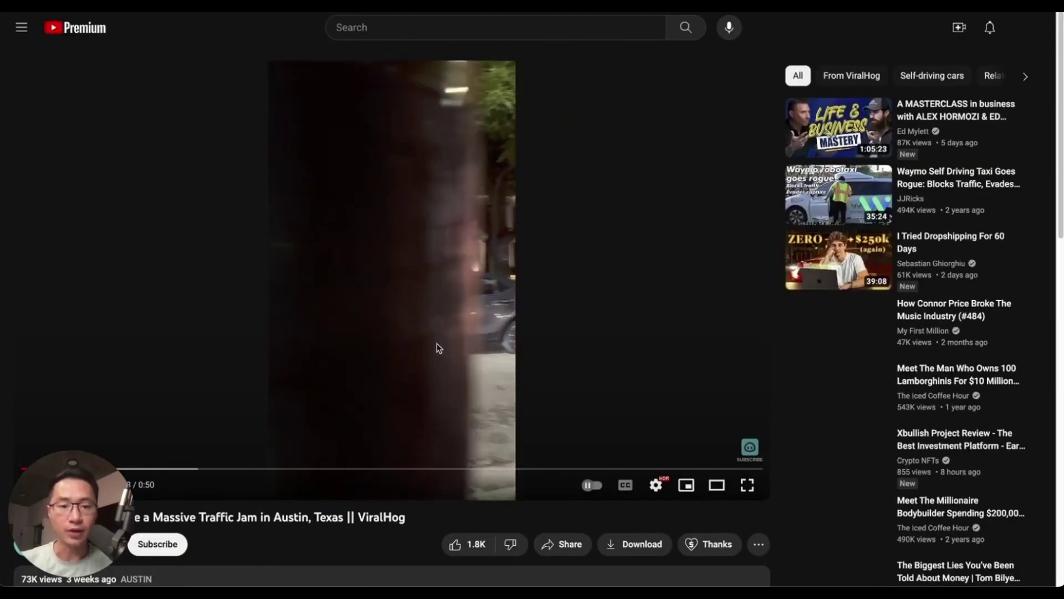
left_click(458, 294)
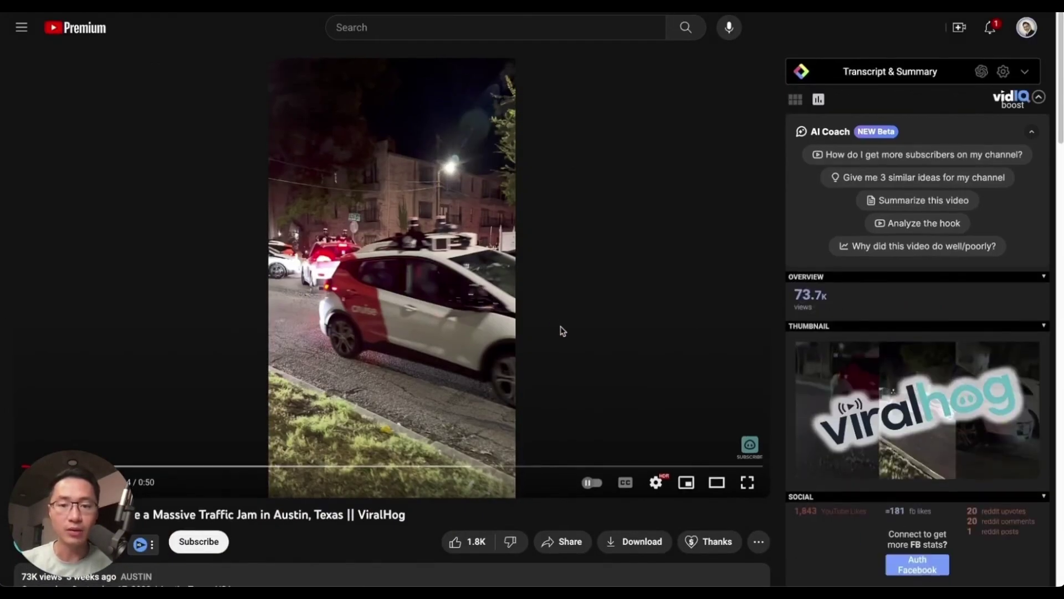
Step: Copy the share link of the ViralHog self-driving cars video and close the sharing dialog
scroll(576, 333, "down", 3)
left_click(571, 421)
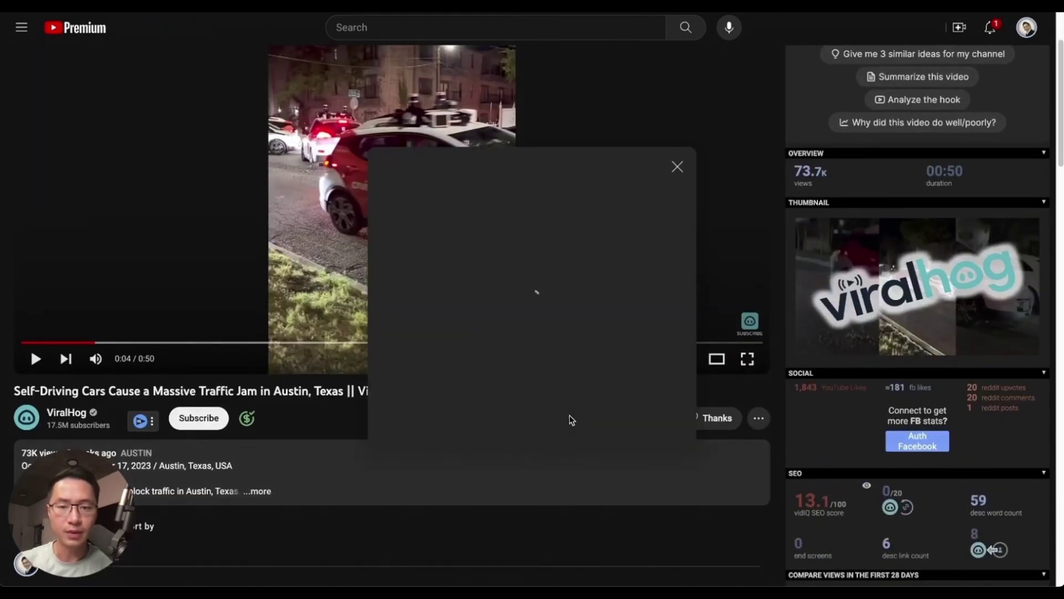
left_click(646, 366)
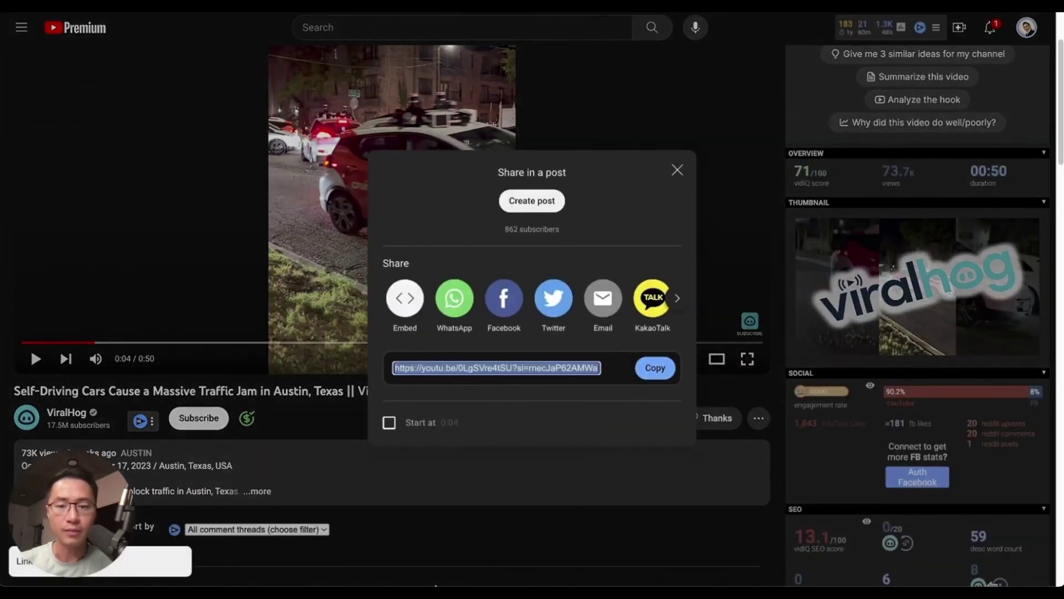
left_click(677, 170)
Step: Switch to 4K Video Downloader, download the video from the copied link, overwriting the existing file, and show the clip in Finder
mouse_move(318, 573)
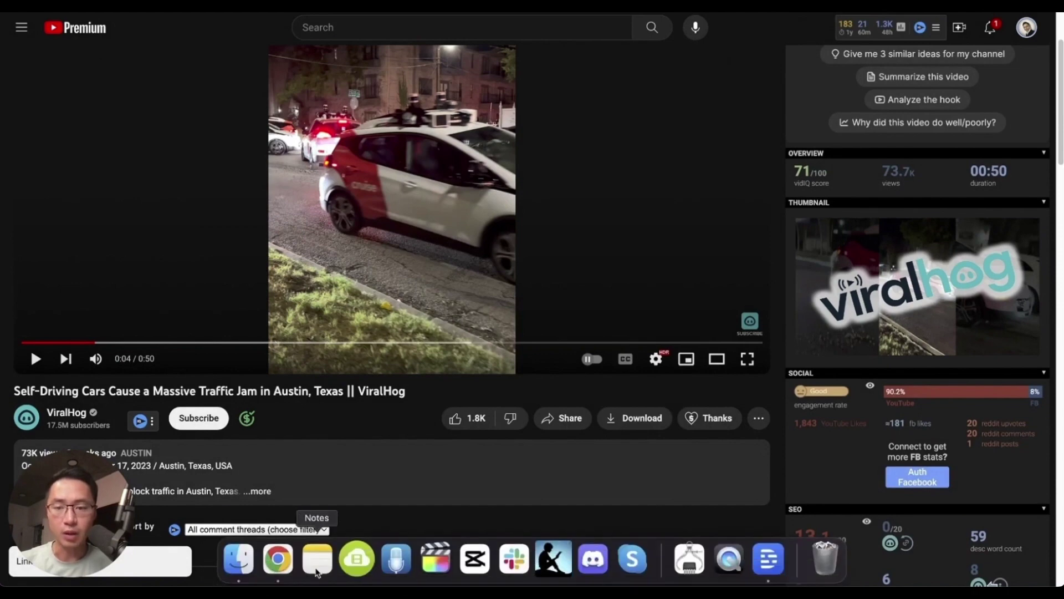
left_click(358, 570)
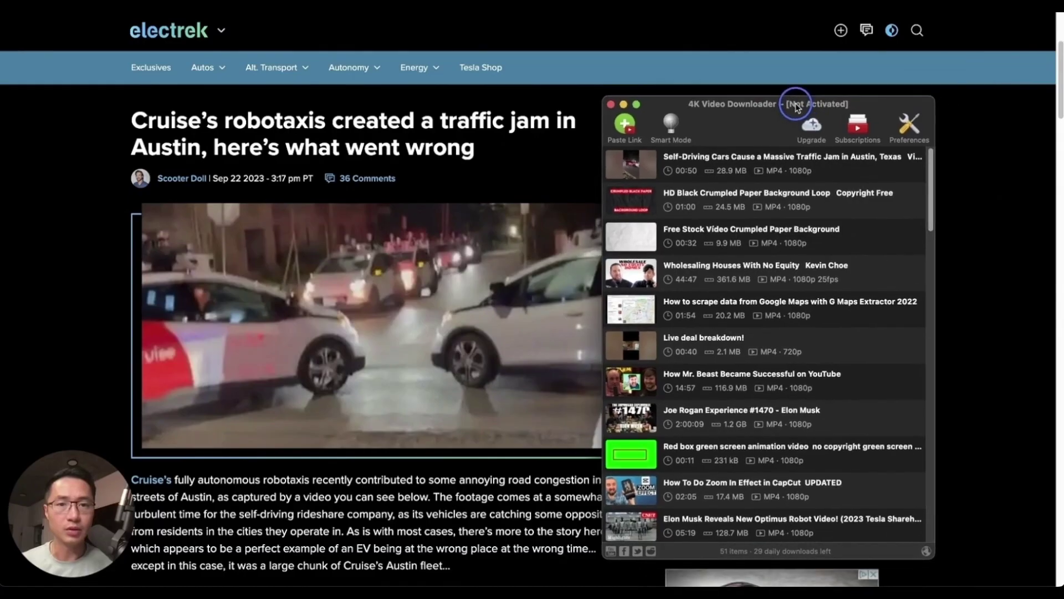
left_click(632, 129)
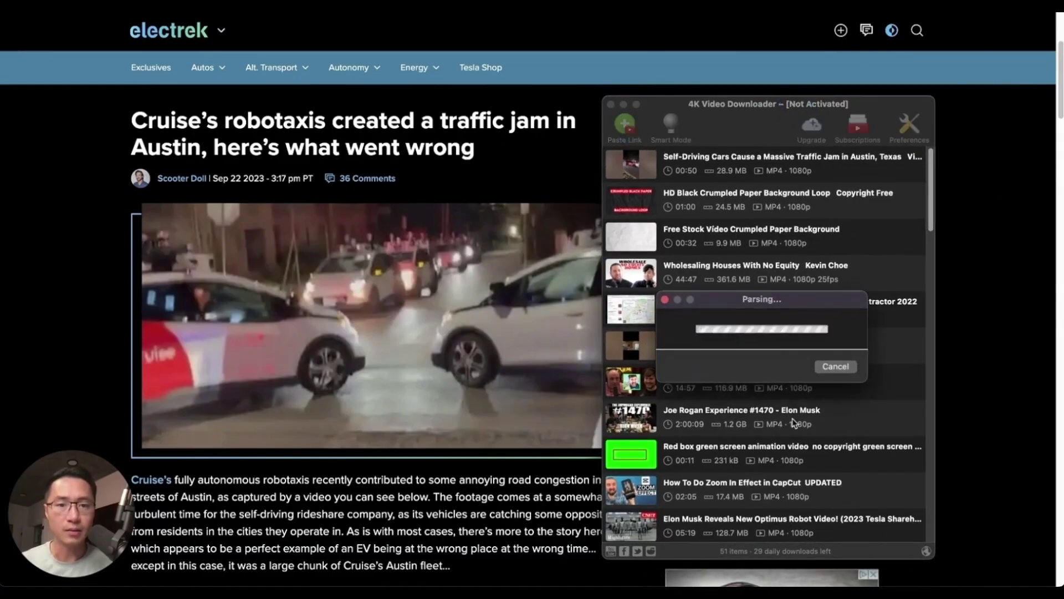
left_click(890, 458)
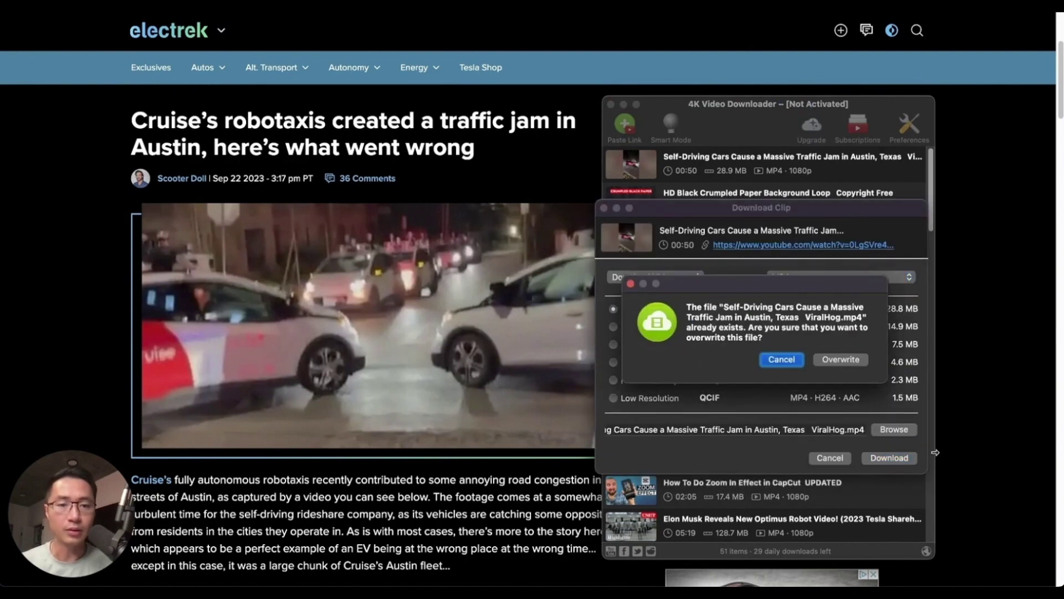
left_click(841, 356)
right_click(733, 180)
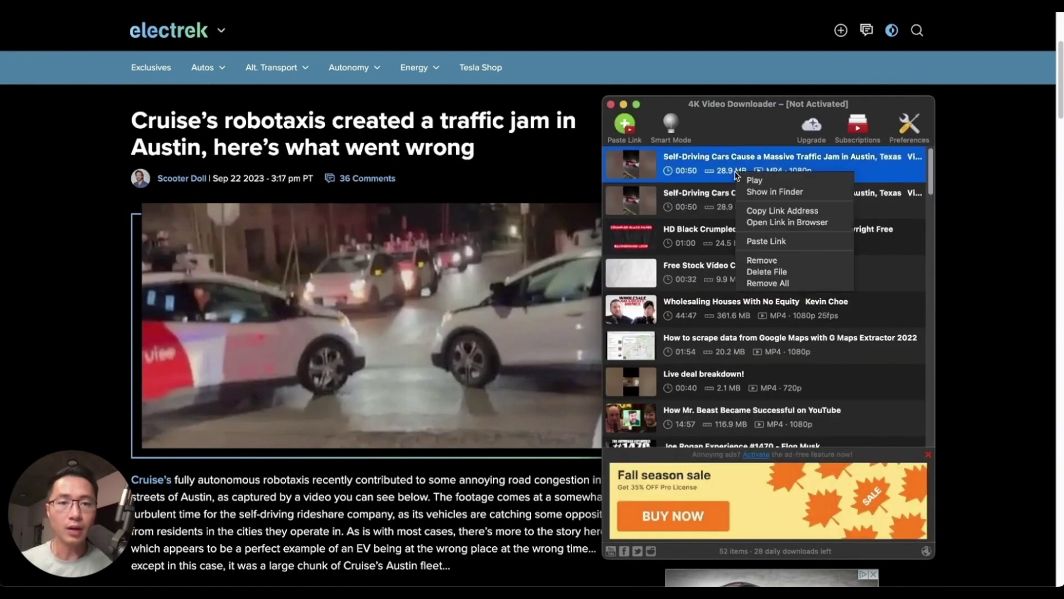
left_click(764, 194)
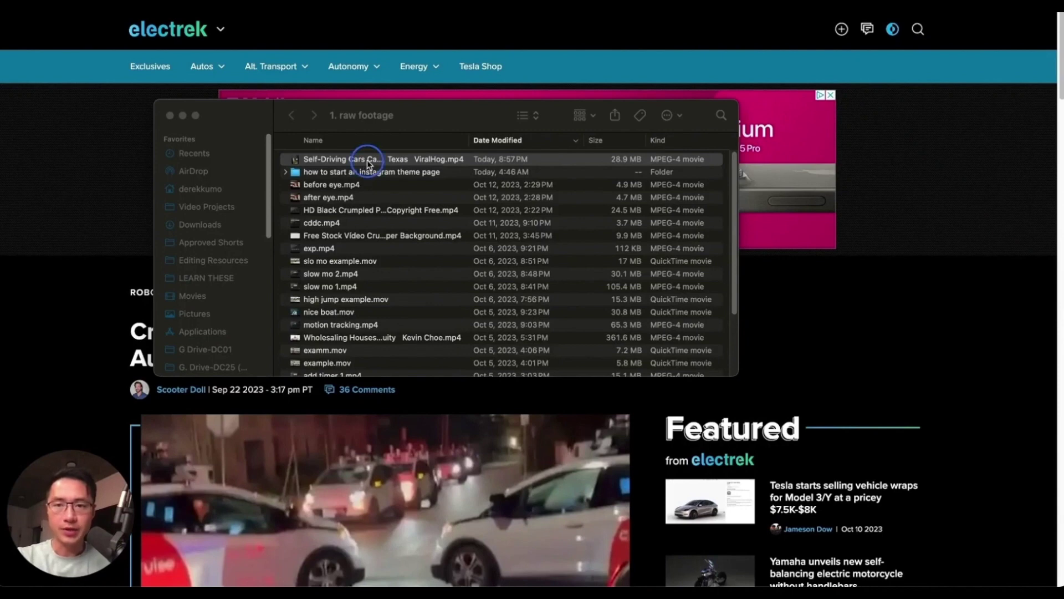
Step: Open the downloaded self-driving cars clip, capture a screenshot of only its video frame, and close the preview
double_click(367, 160)
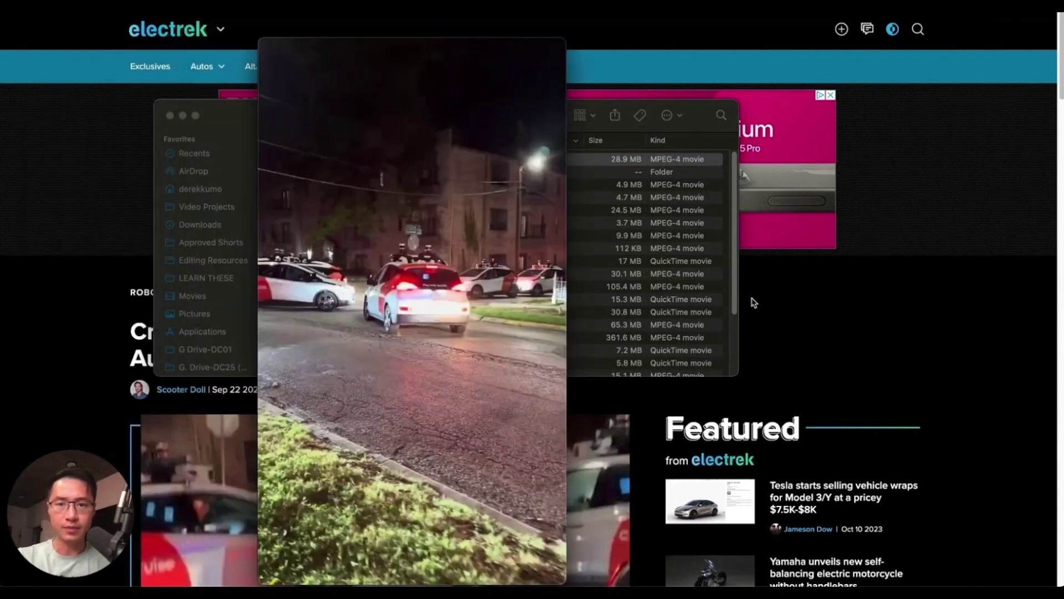
key("super+shift+5")
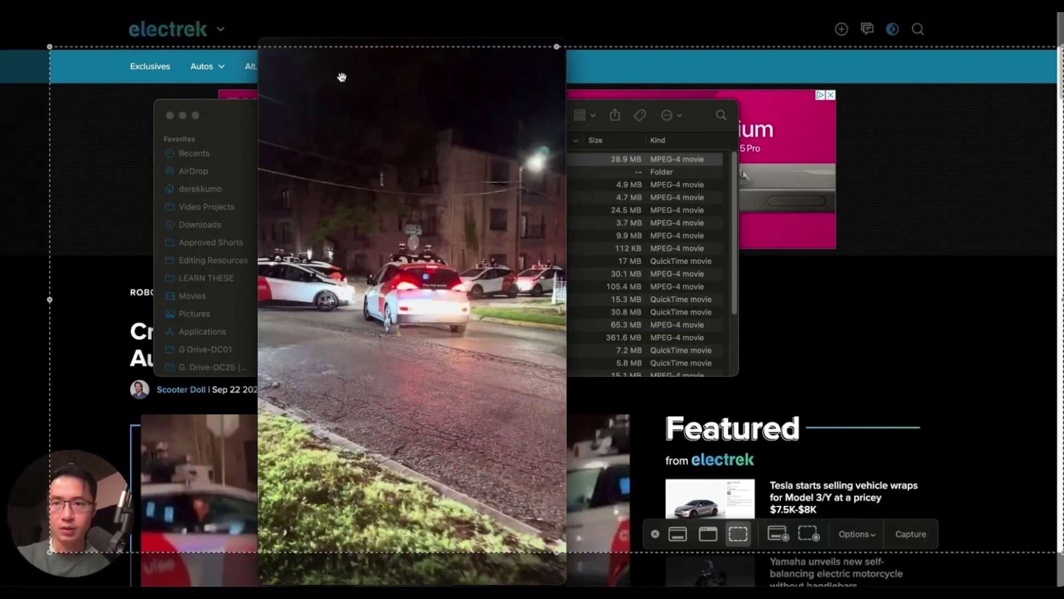
left_click_drag(51, 46, 258, 37)
left_click_drag(1057, 37, 567, 39)
key("Return")
key("super+w")
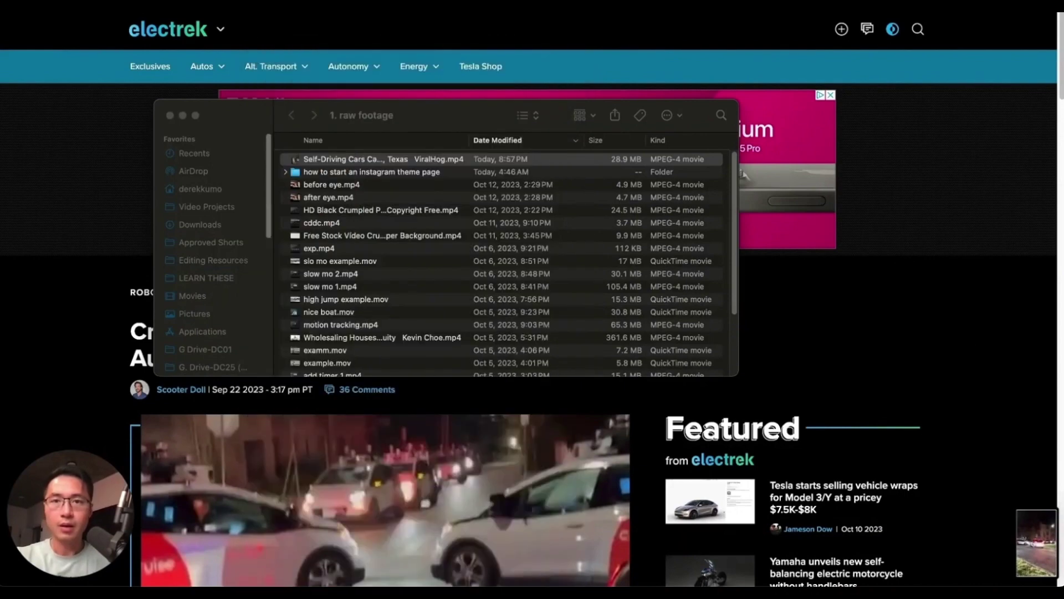
Step: Switch to the Canva design, place the captured screenshot on the page and enlarge it to fill the 1080 x 1350 px page
key("super+Tab")
left_click_drag(1033, 539, 700, 327)
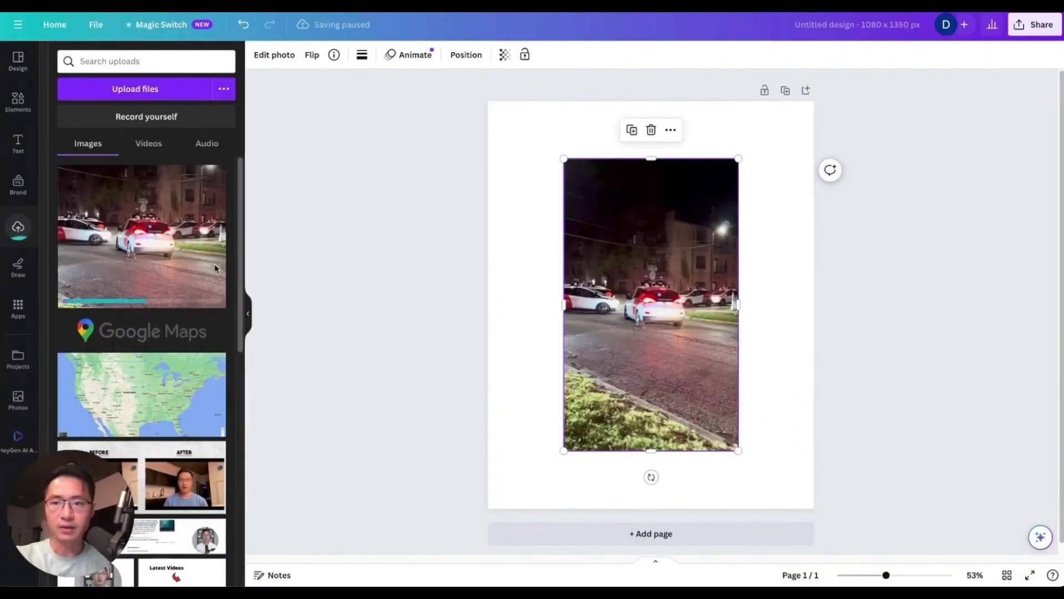
left_click_drag(564, 159, 455, 99)
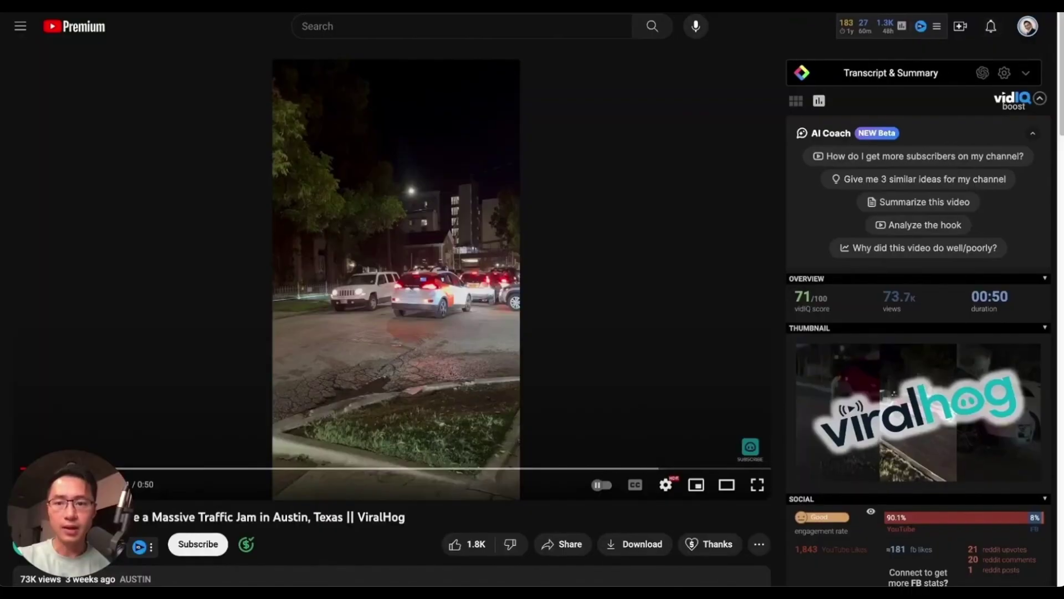
Step: Copy the YouTube title "Self-Driving Cars Cause a Massive Traffic Jam in Austin, Texas" and add it to the Canva page as a heading
scroll(331, 463, "down", 3)
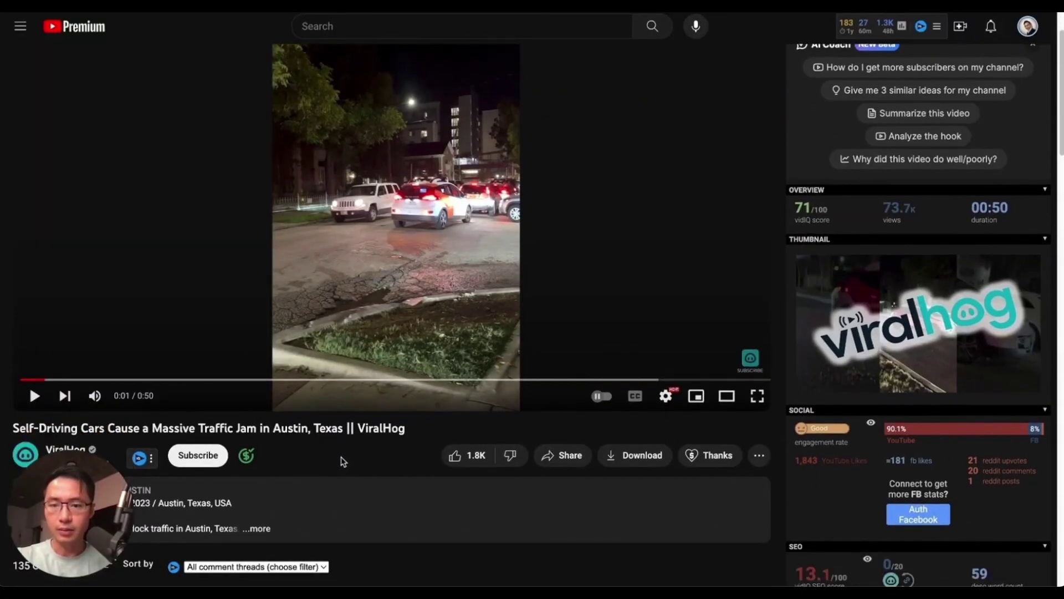
left_click_drag(345, 428, 8, 428)
key("ctrl+c")
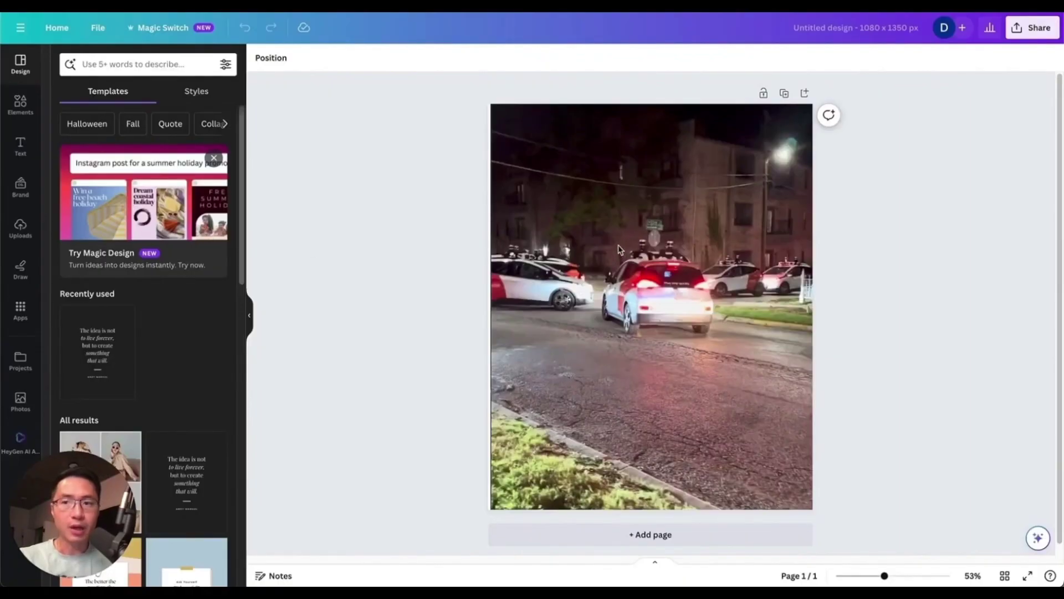
left_click(22, 154)
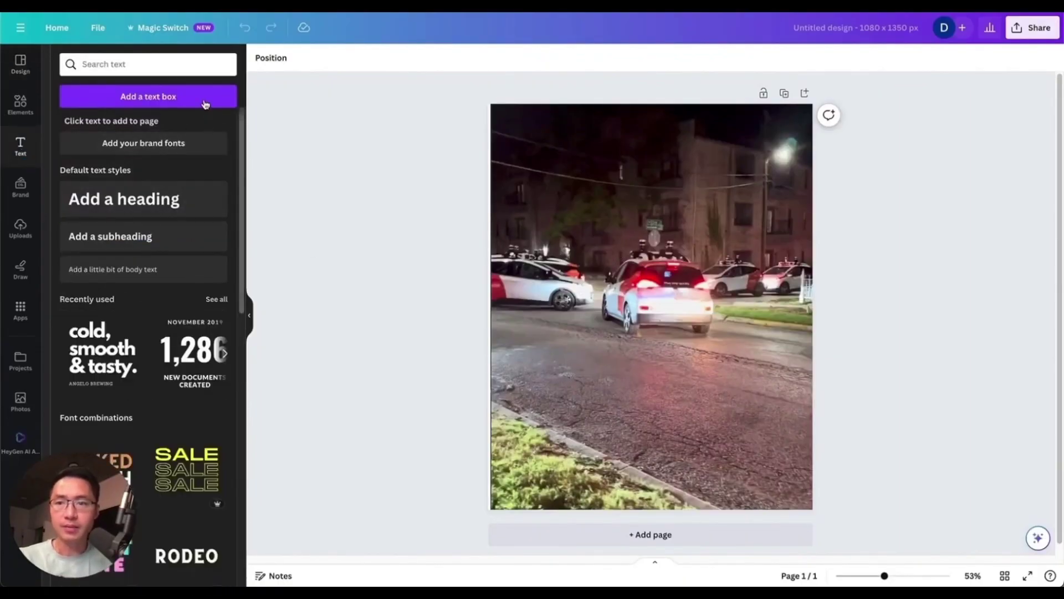
left_click(123, 199)
key("ctrl+v")
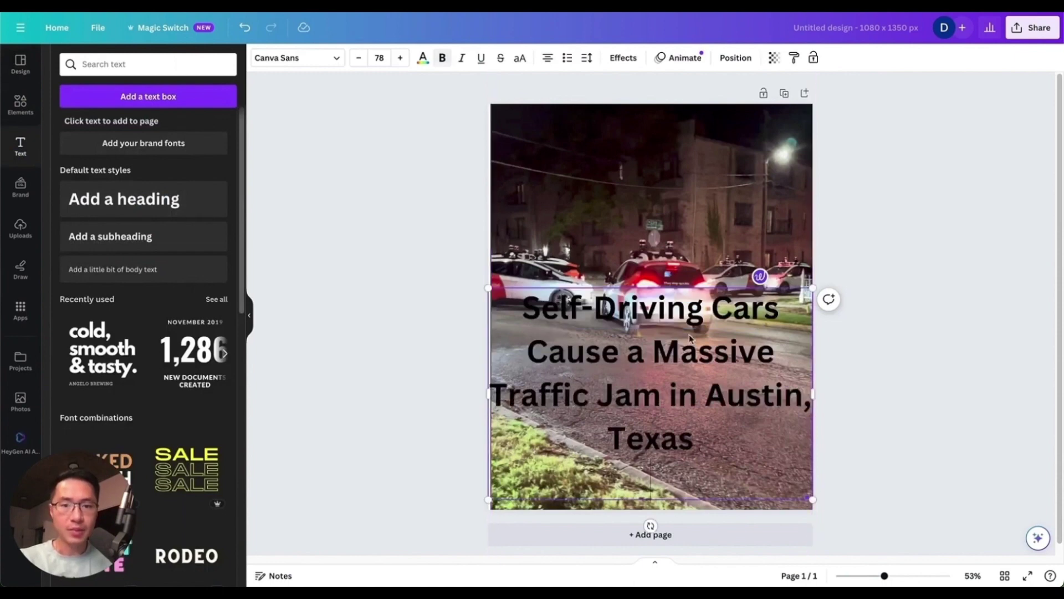
Step: Set the whole heading in Montserrat ExtraBold and tighten its line spacing
key("ctrl+a")
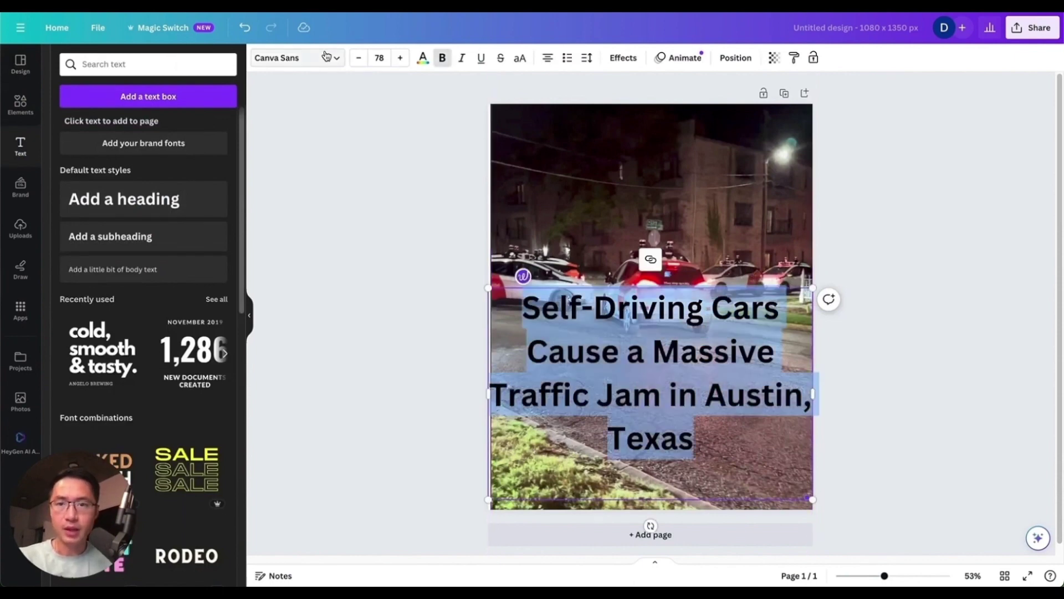
left_click(330, 57)
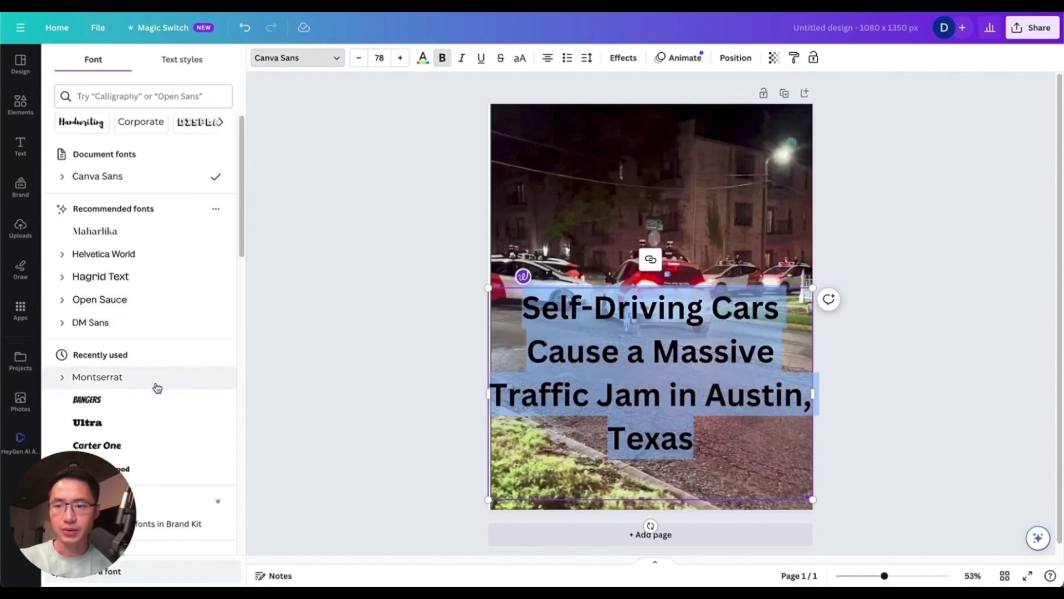
left_click(67, 361)
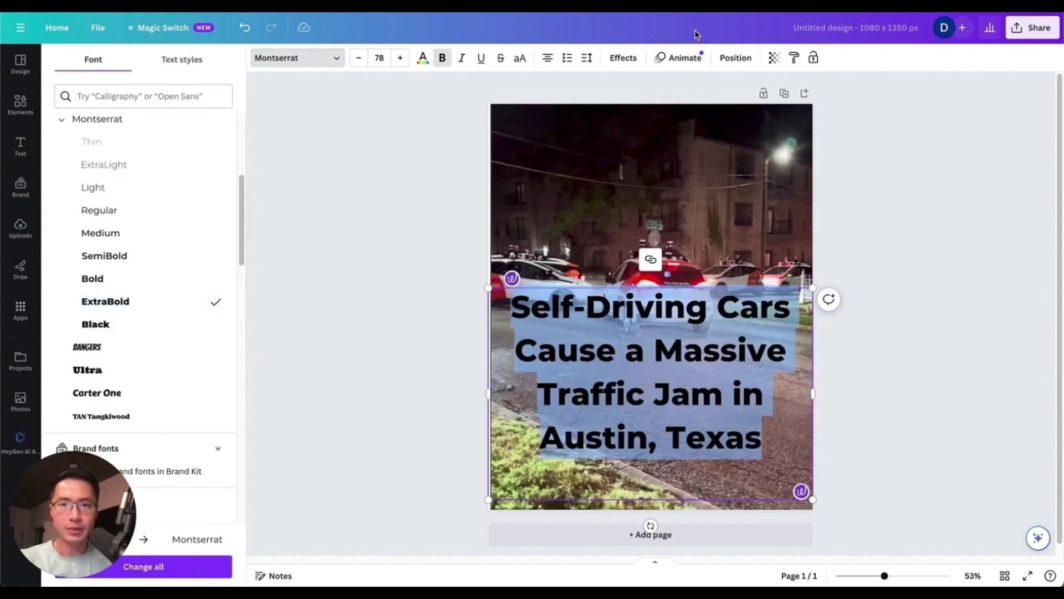
left_click(587, 57)
left_click_drag(633, 138, 620, 139)
Step: Crop the photo's lower part to leave an empty strip beneath it, and set the page background to black (#000000)
left_click(724, 236)
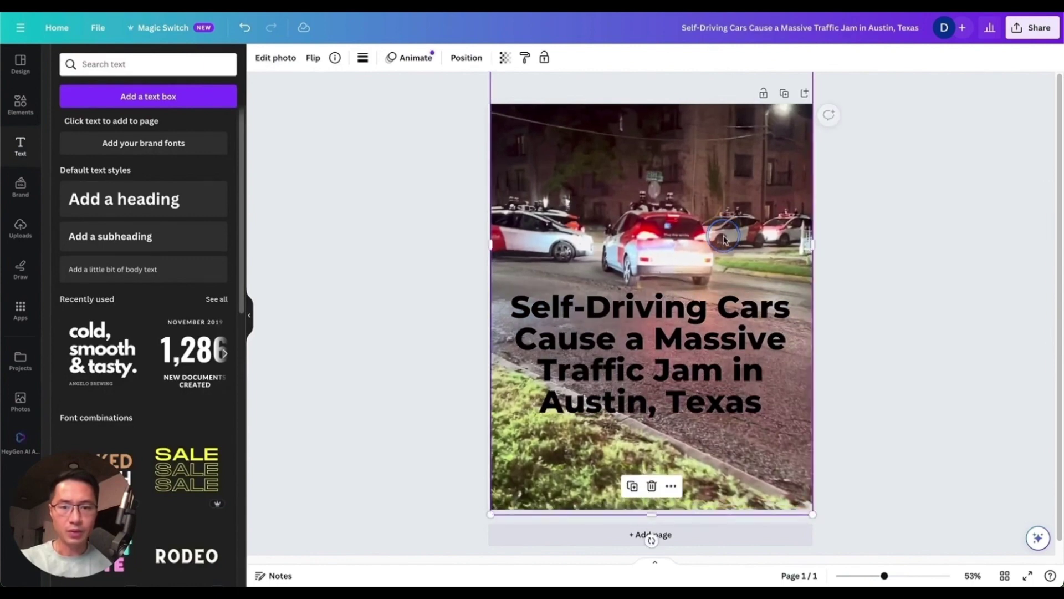
left_click_drag(651, 514, 654, 375)
left_click(952, 338)
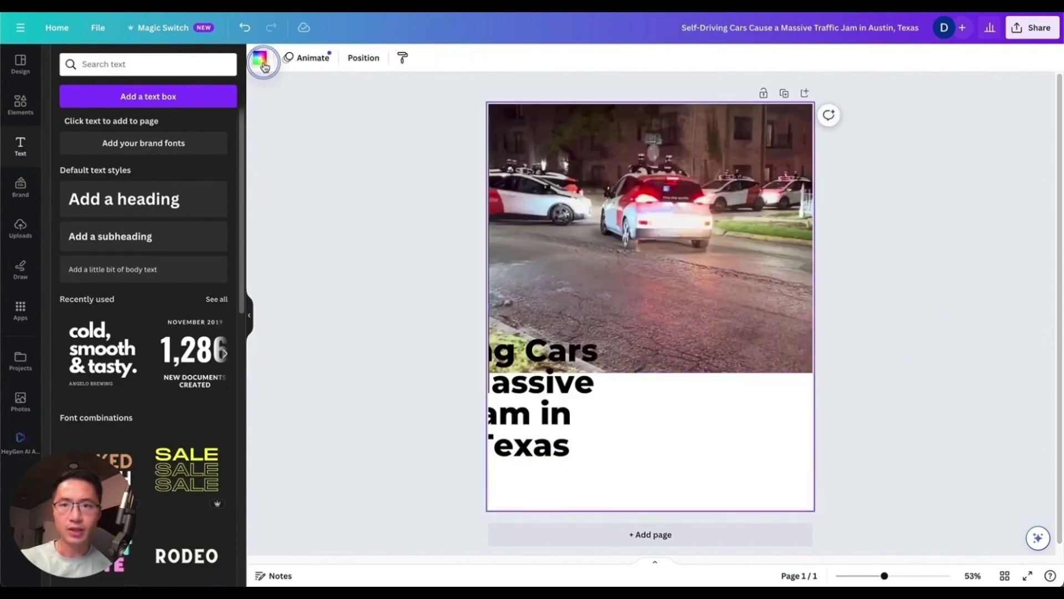
left_click(263, 63)
left_click(86, 126)
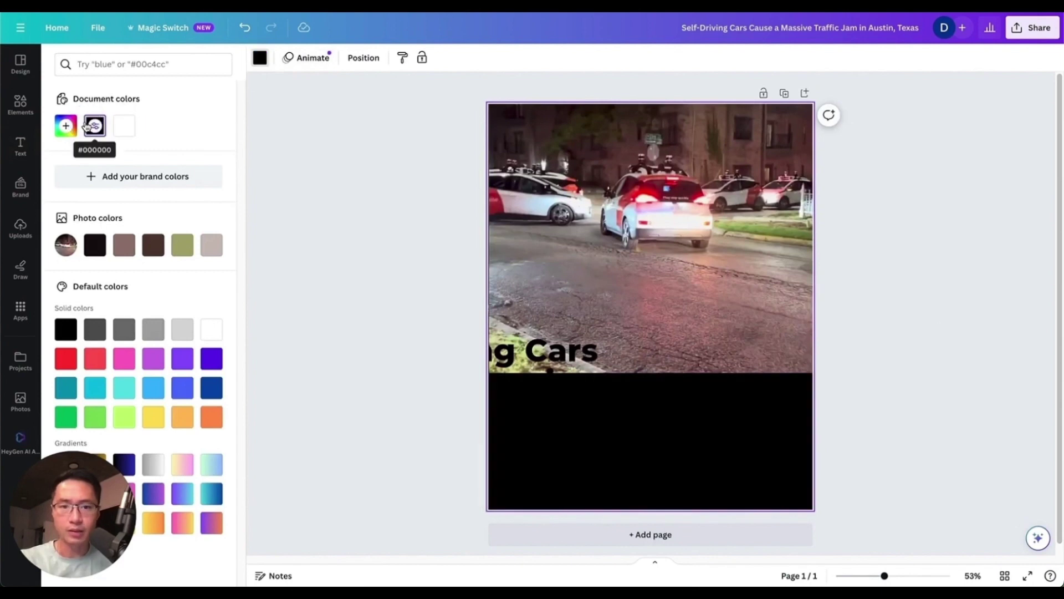
Step: Move the heading back into view, colour it white and shorten it to "Self-Driving Cars Cause Massive Traffic Jam in Austin, TX"
left_click_drag(549, 383, 756, 350)
left_click(424, 60)
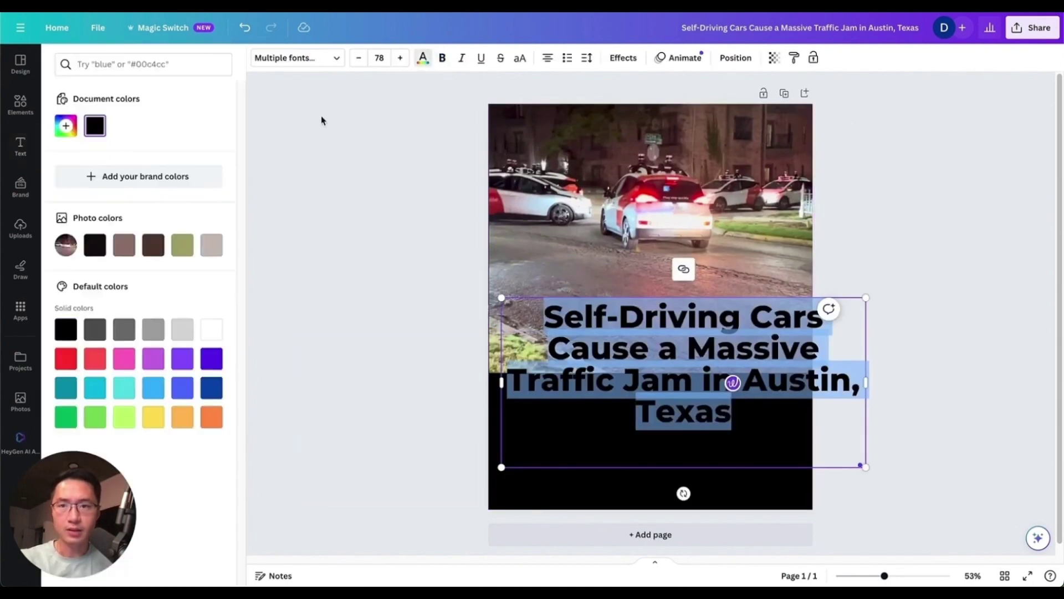
left_click(66, 126)
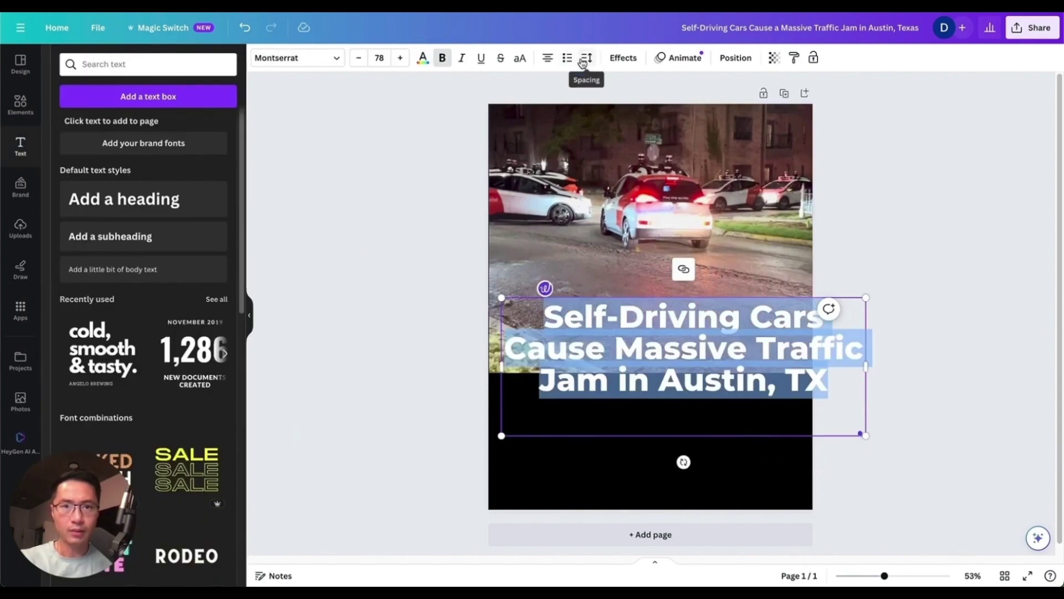
Step: Tighten the heading's letter spacing and reduce its font size to 72
left_click(582, 61)
left_click_drag(614, 104, 605, 104)
left_click(360, 62)
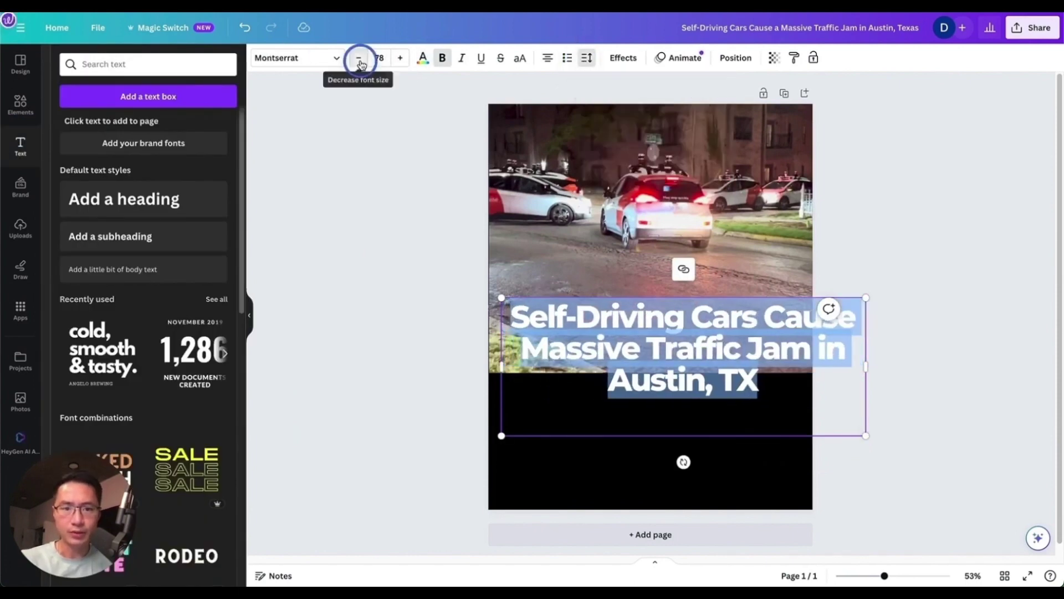
left_click(360, 63)
left_click(360, 62)
left_click(360, 62)
left_click(360, 63)
left_click(359, 62)
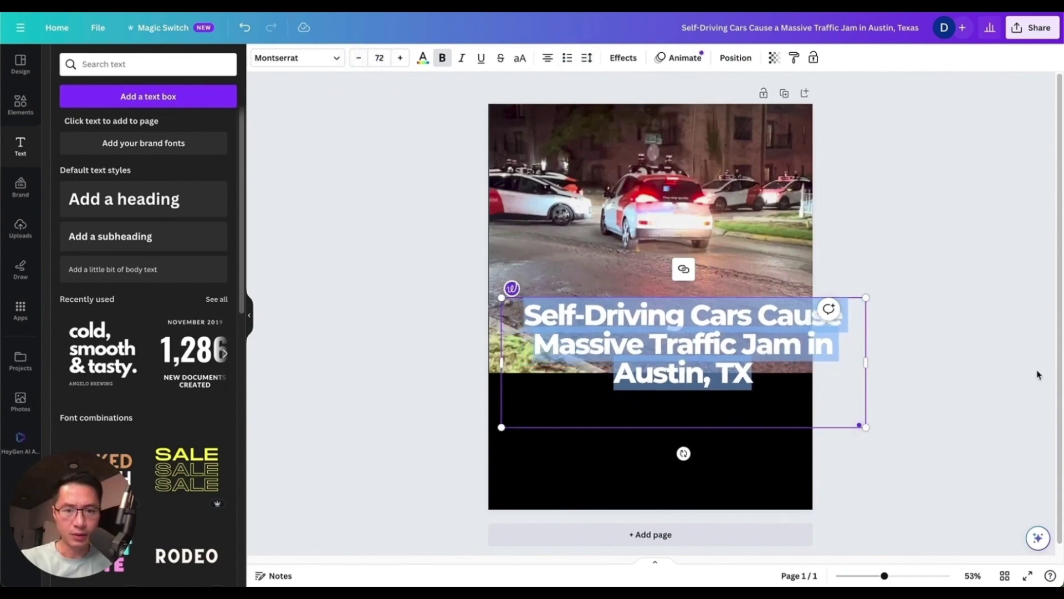
Step: Move the heading onto the black strip below the photo, centred horizontally on the page
key("Escape")
left_click_drag(724, 345, 692, 424)
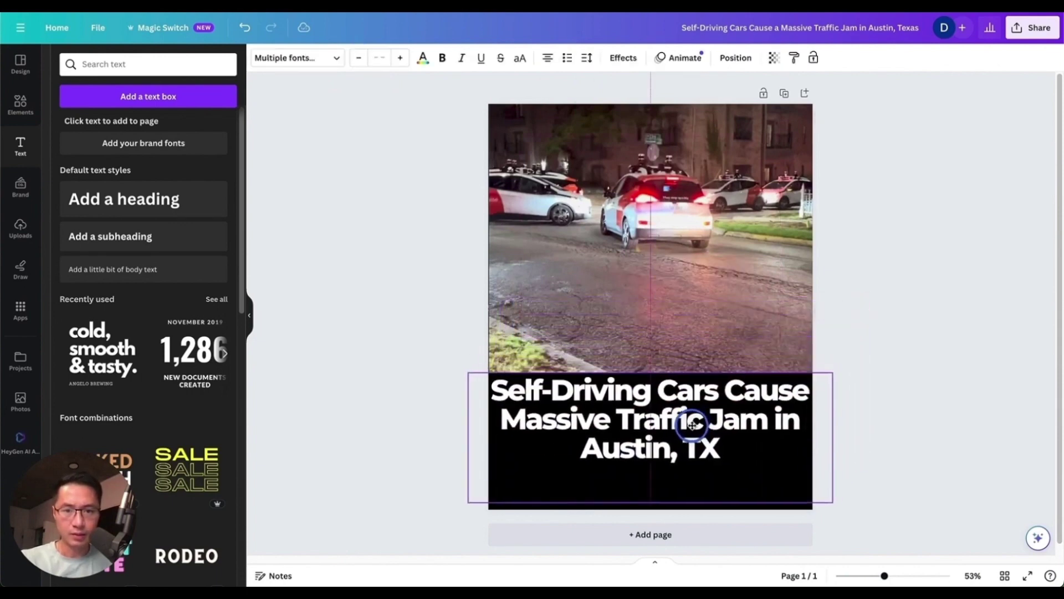
key("Escape")
Step: Search the elements for "black fade" and add the first black gradient graphic to the page
left_click(20, 99)
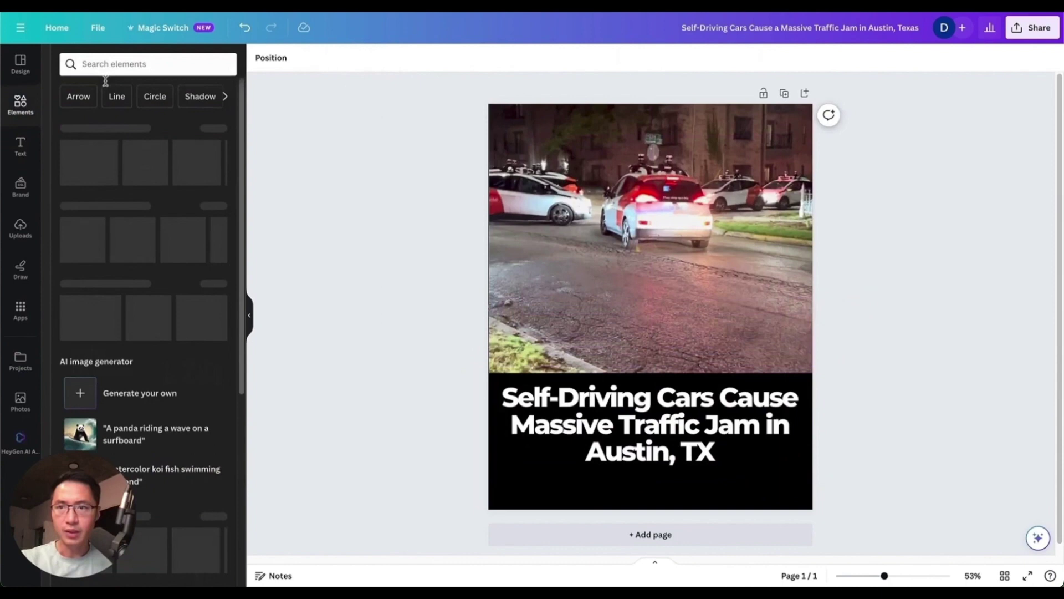
left_click(136, 64)
type("black fade")
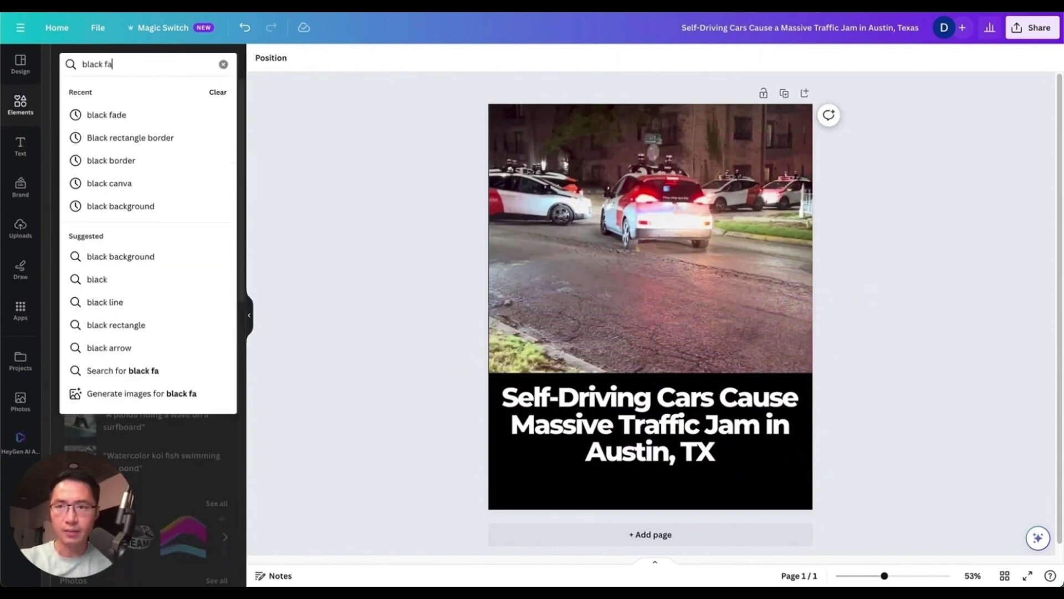
key("Return")
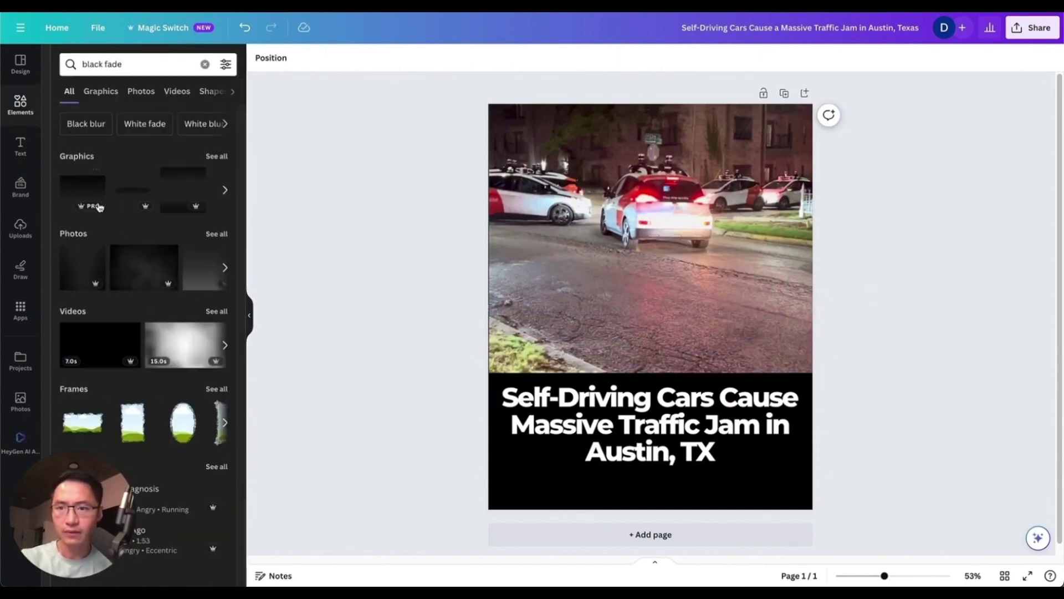
left_click(93, 192)
Step: Flip the gradient vertically, align it with the photo's lower edge and stretch it to the full page width
left_click(313, 58)
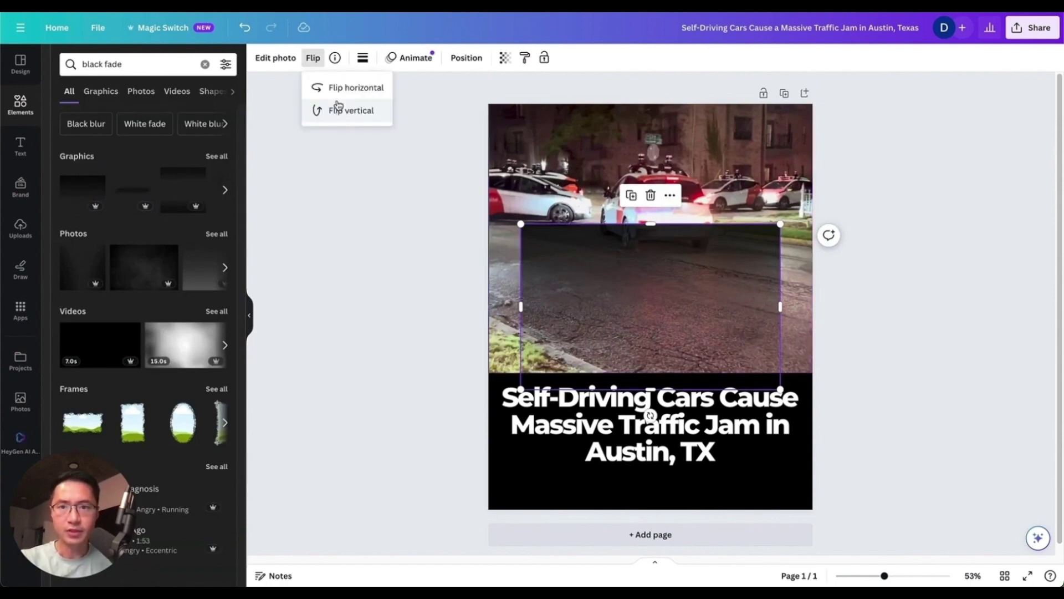
left_click(342, 116)
left_click_drag(734, 344, 704, 331)
left_click_drag(745, 287, 812, 286)
Step: Copy the gradient and paste a second one over the photo to deepen the fade
right_click(737, 308)
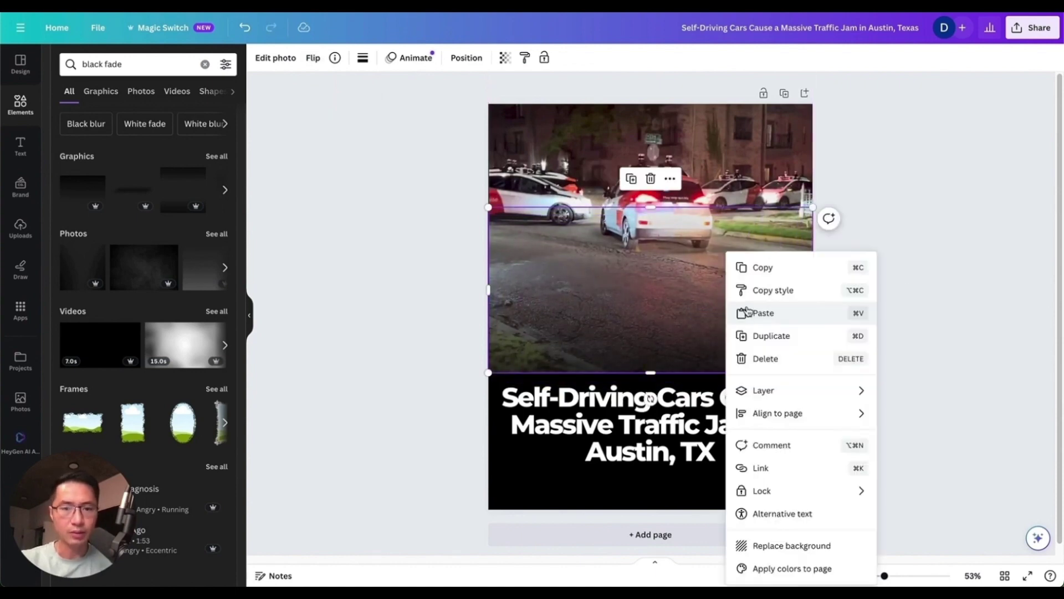
left_click(740, 268)
right_click(733, 274)
left_click(761, 314)
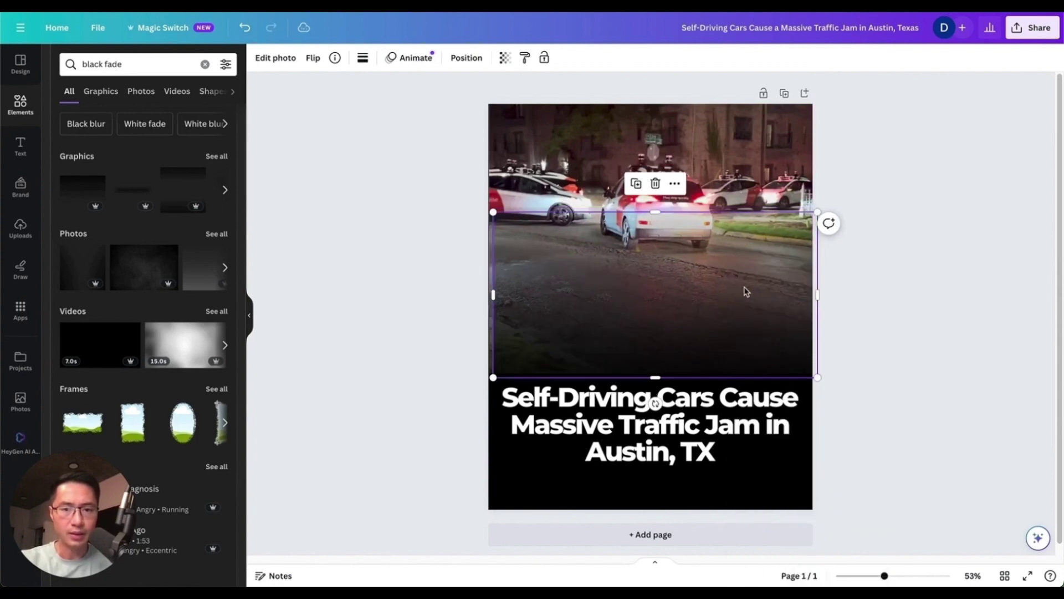
Step: Move the heading up to overlap the faded photo edge and bring its layer above both gradients
left_click_drag(773, 475, 660, 381)
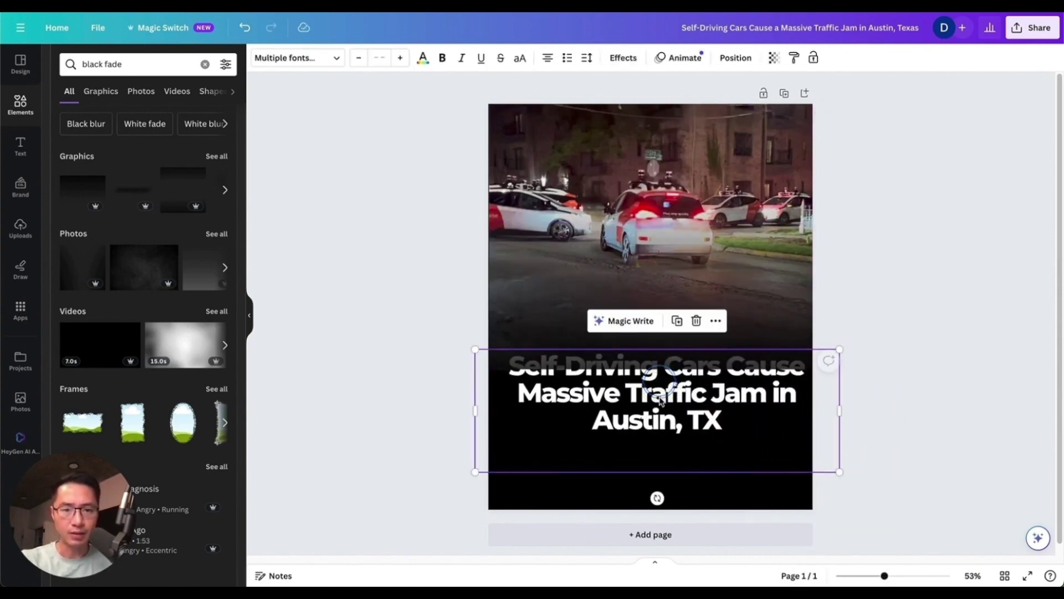
left_click(732, 59)
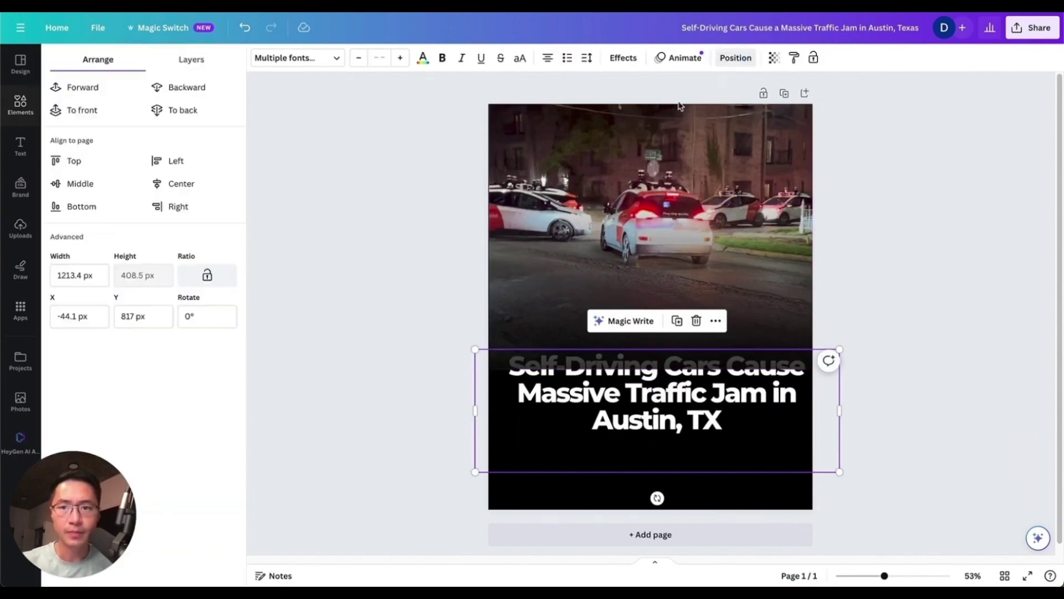
left_click(206, 61)
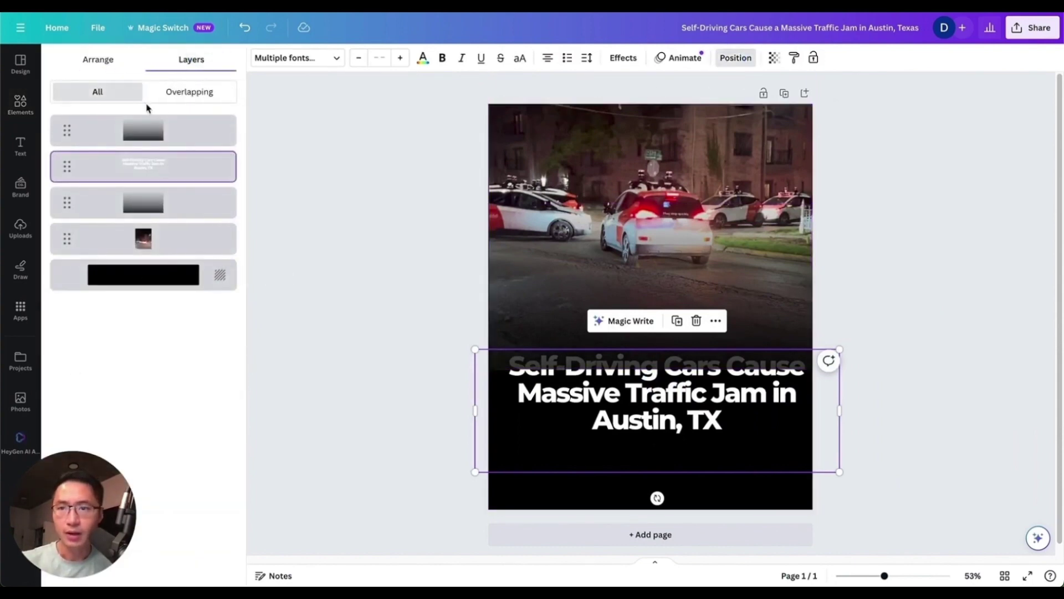
left_click_drag(156, 168, 158, 121)
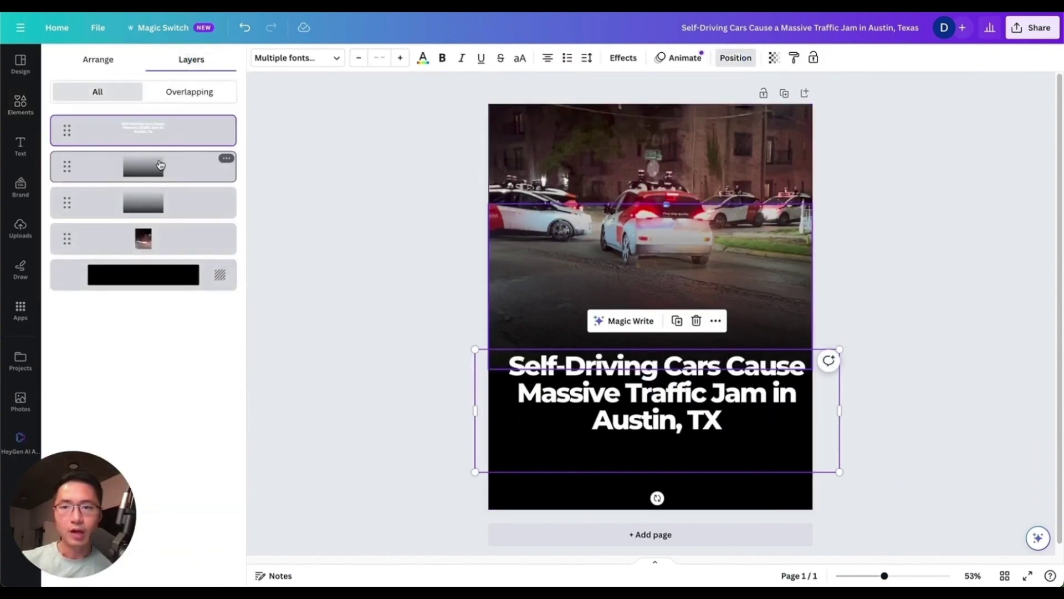
left_click(875, 387)
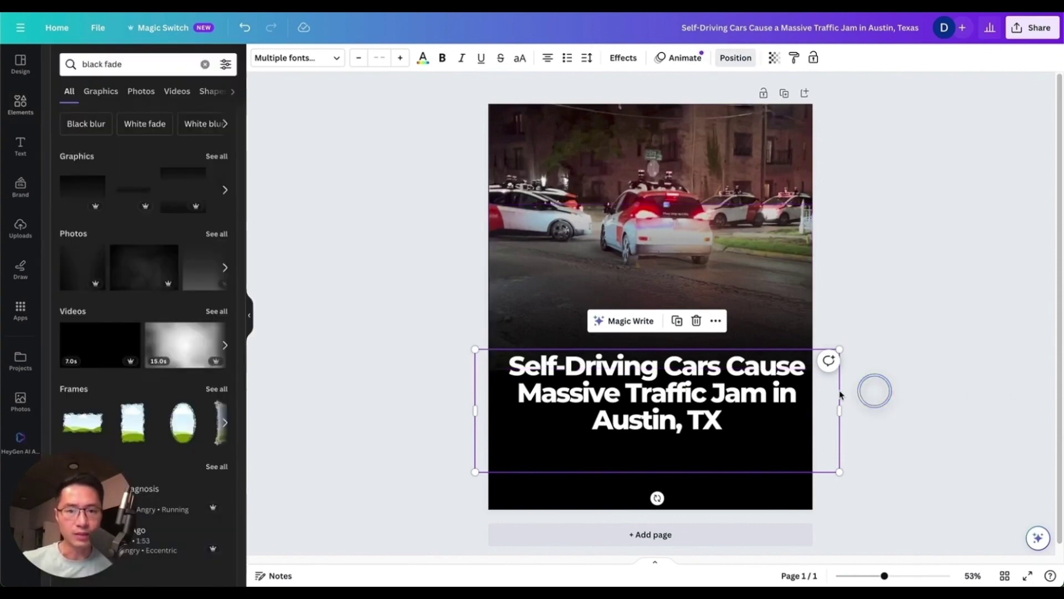
left_click(908, 316)
left_click(734, 378)
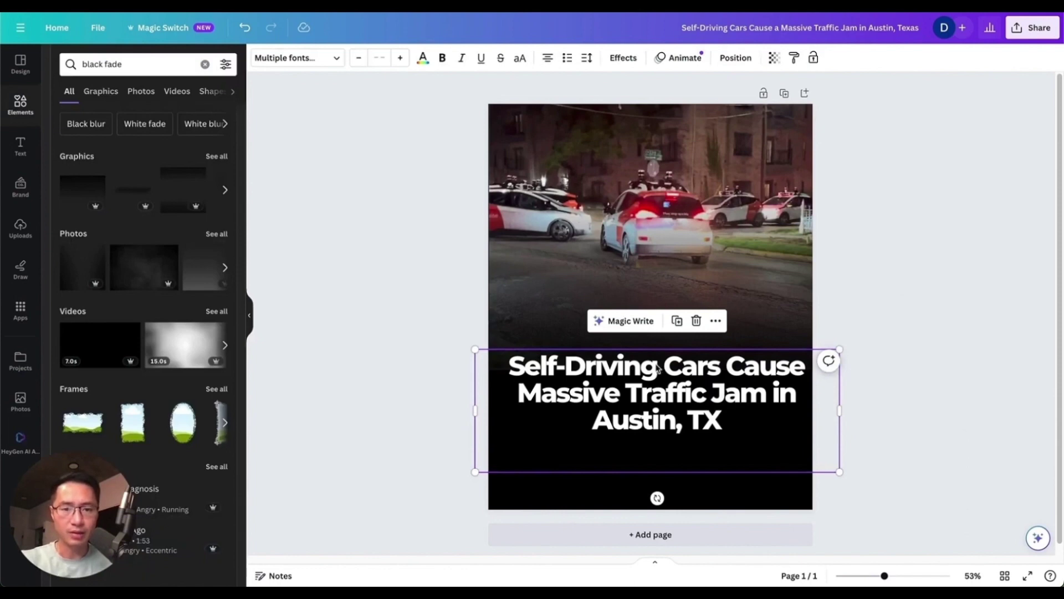
left_click_drag(700, 364, 508, 367)
key("ctrl+z")
Step: Colour the words "Self-Driving Cars" in the heading turquoise
double_click(693, 366)
left_click(716, 366)
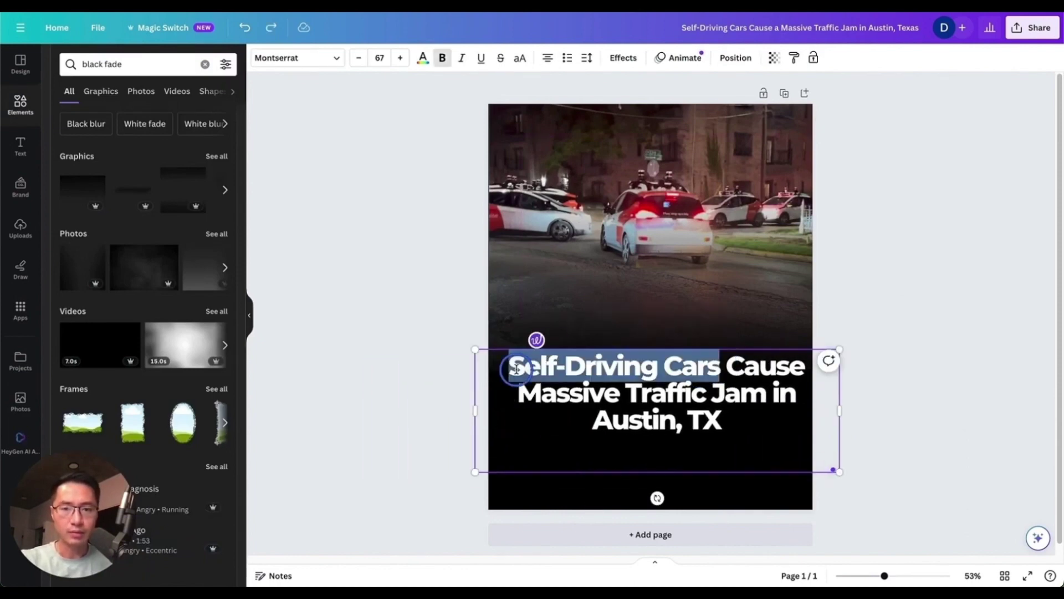
left_click(421, 59)
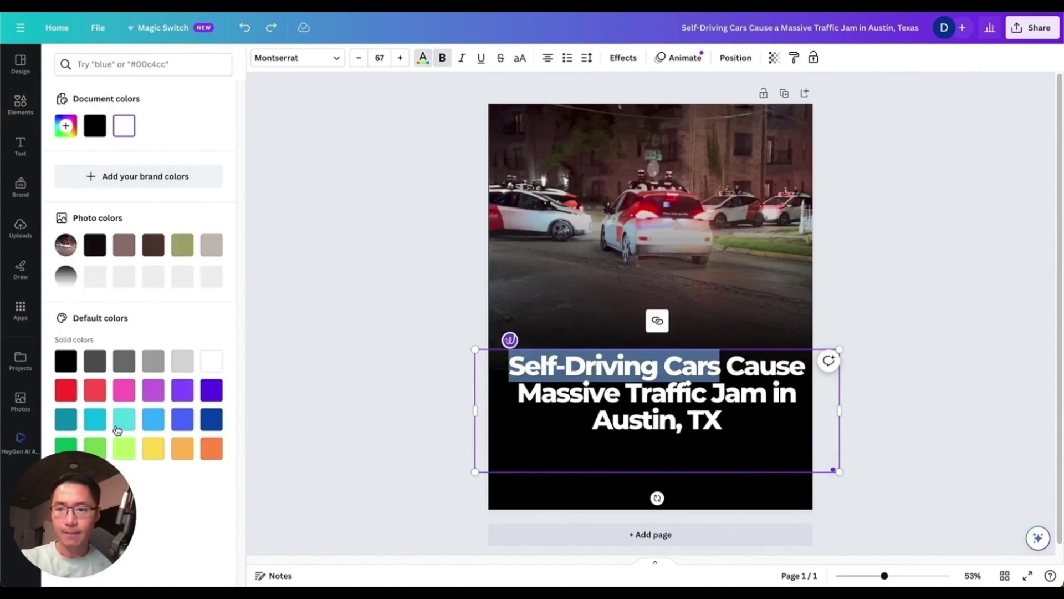
left_click(95, 419)
left_click(733, 404)
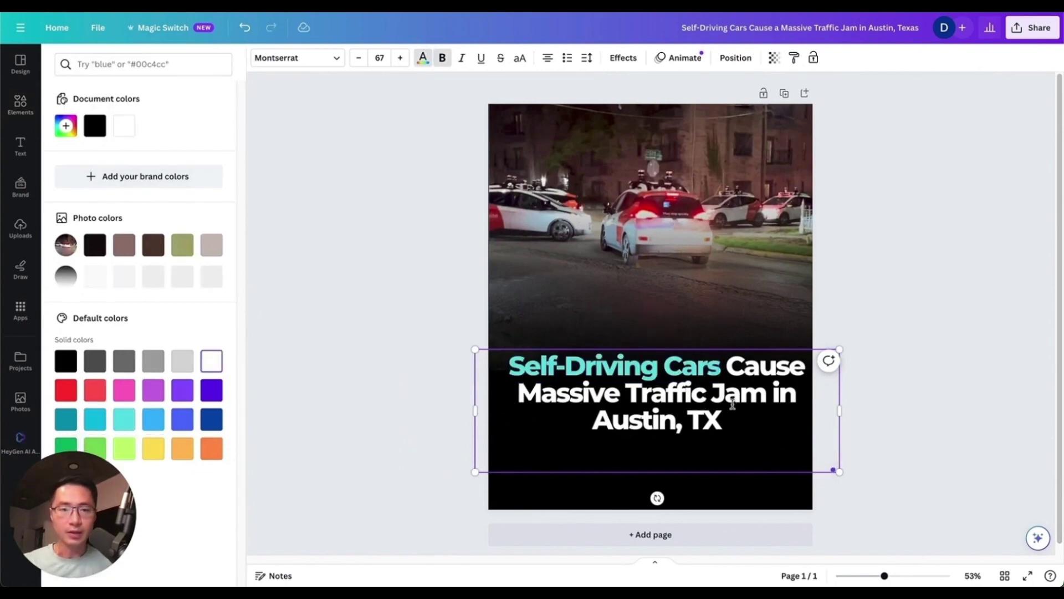
Step: Colour the words "Austin, TX" in the heading turquoise
left_click_drag(722, 426, 592, 421)
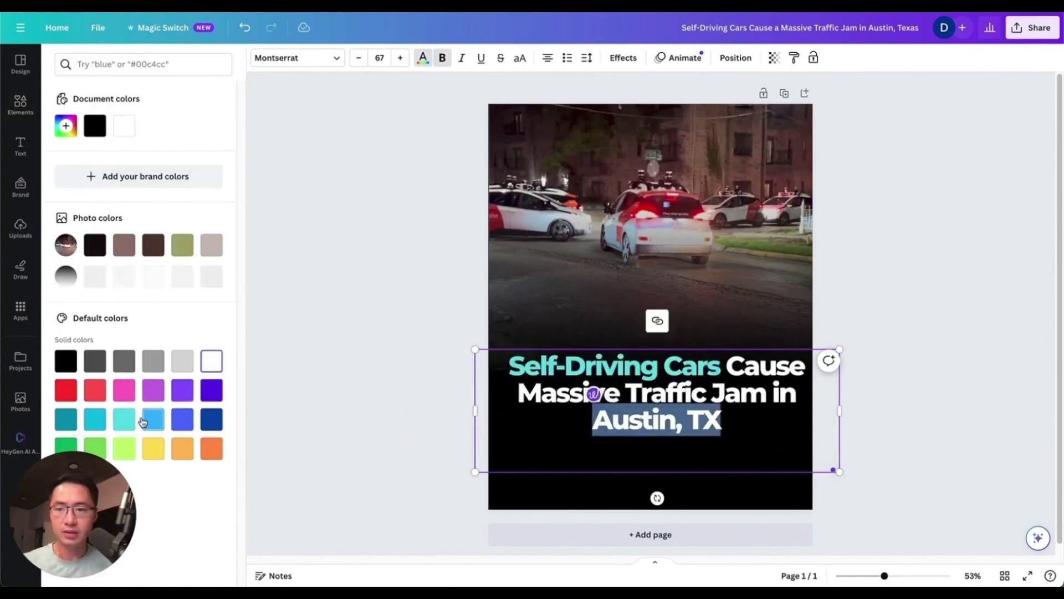
left_click(124, 419)
left_click(747, 415)
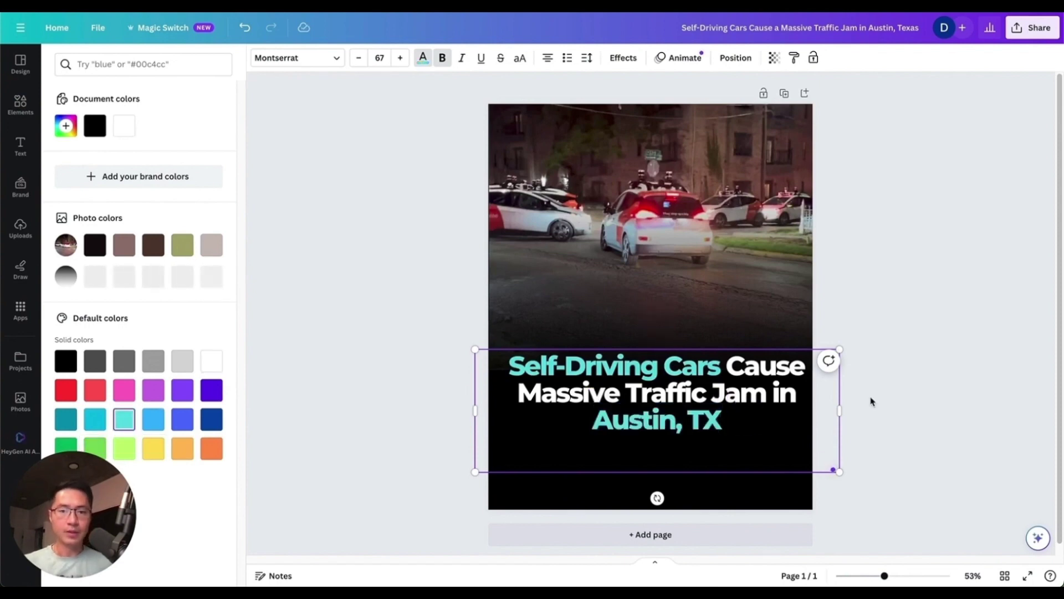
left_click(891, 308)
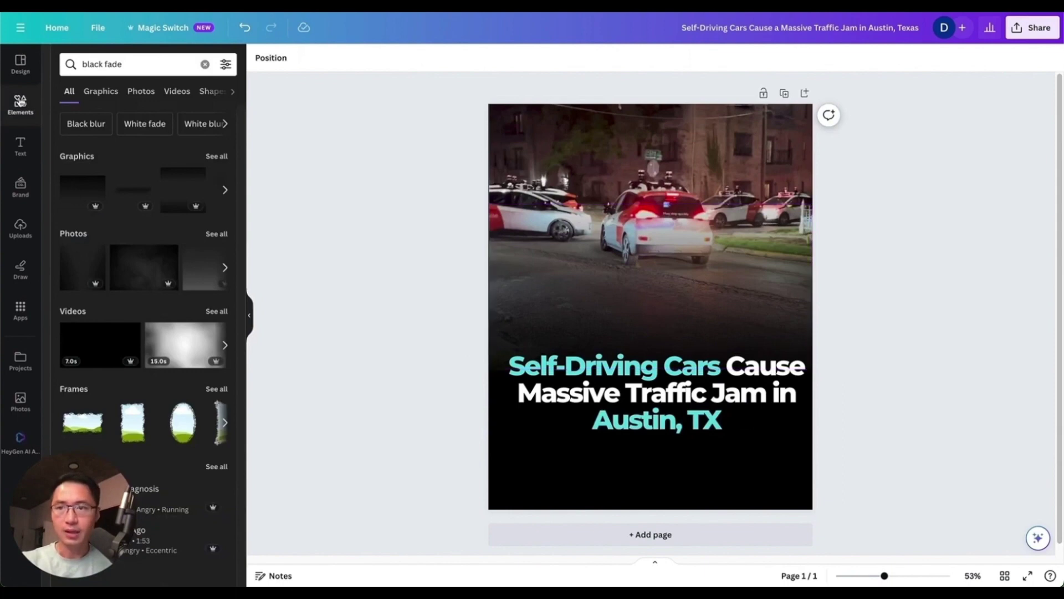
Step: Search the elements for "swipe" and add the "SWIPE" badge with the arrowhead and stripes to the page
left_click(131, 63)
type("swipe")
key("Return")
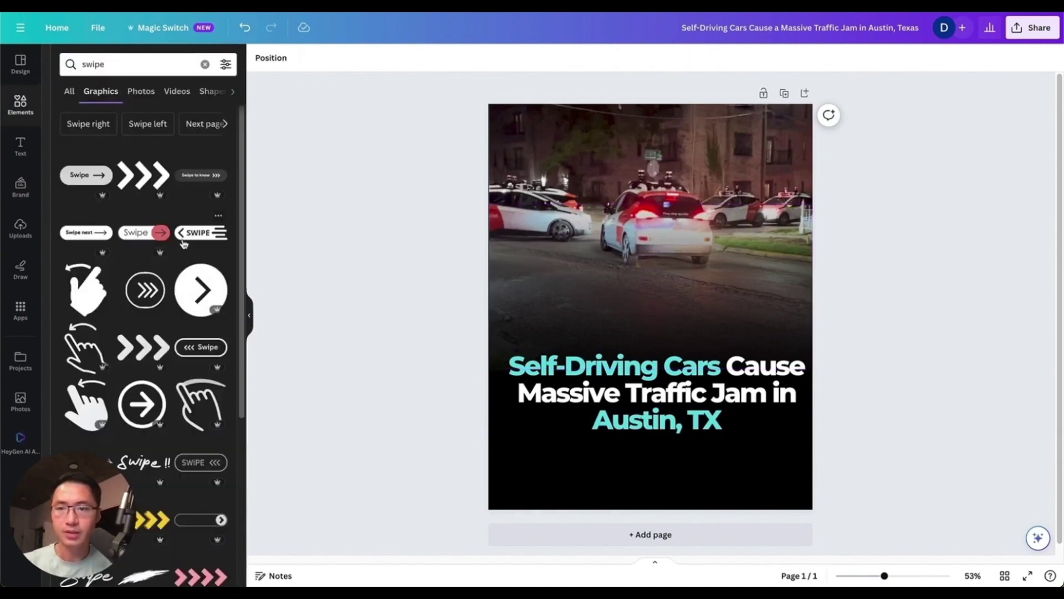
left_click(184, 239)
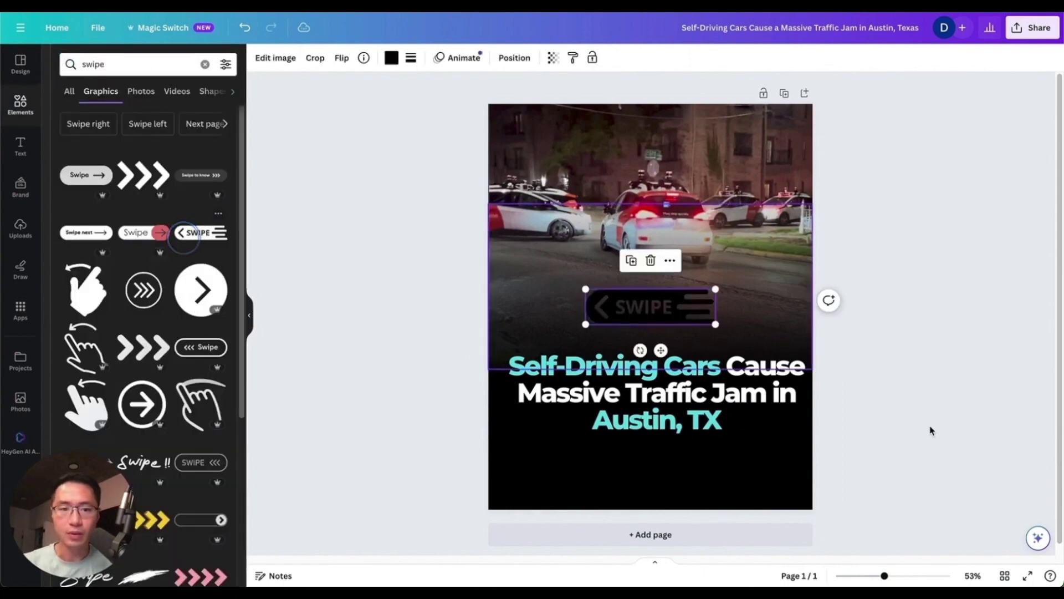
Step: Recolour the swipe badge with the heading's turquoise, shrink it and place it in the page's lower-right corner
left_click(392, 58)
left_click(124, 125)
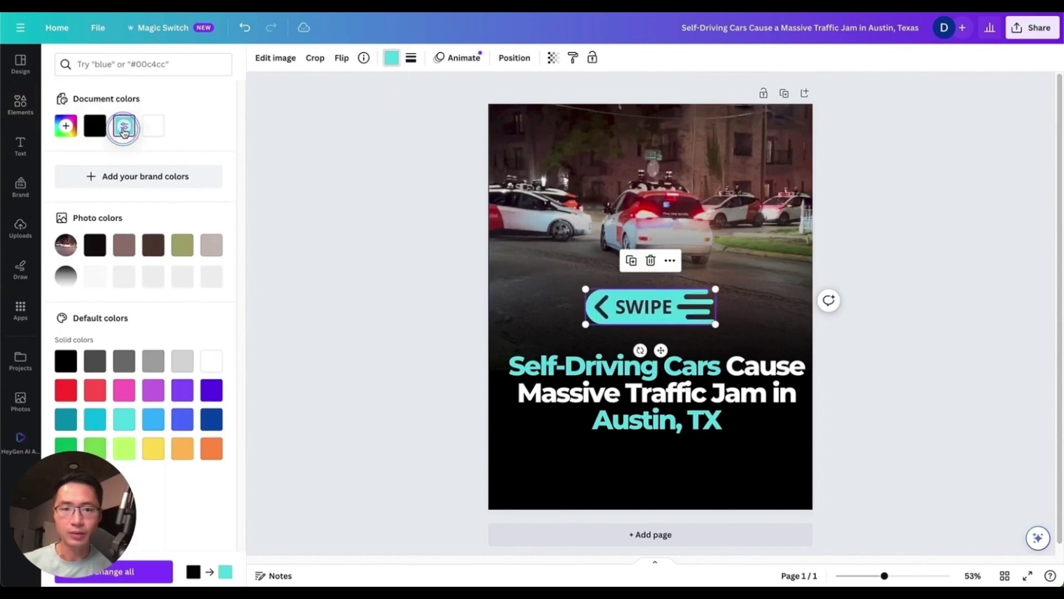
left_click_drag(667, 313, 772, 479)
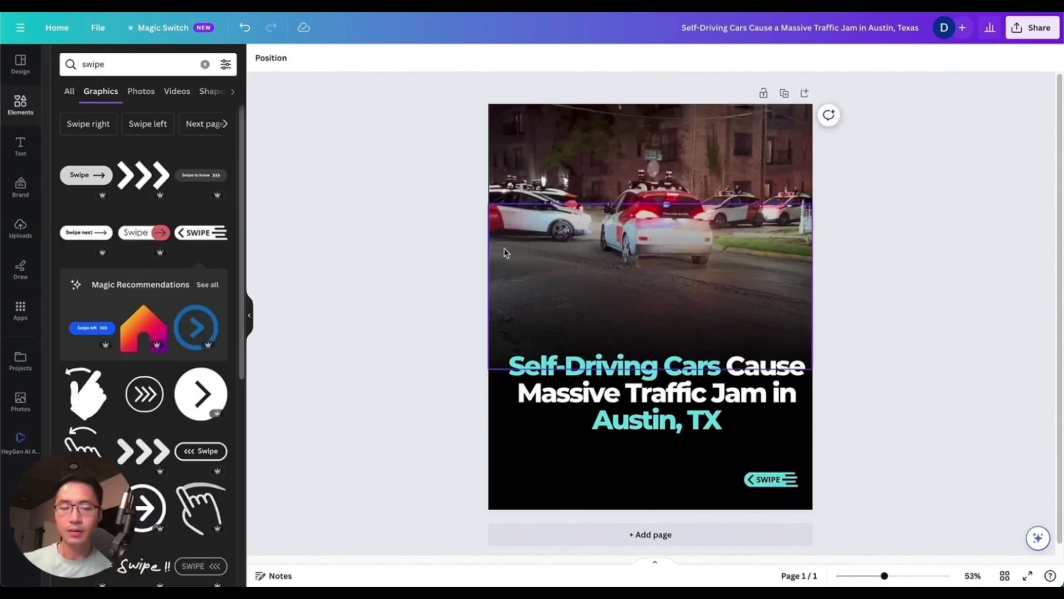
left_click(17, 150)
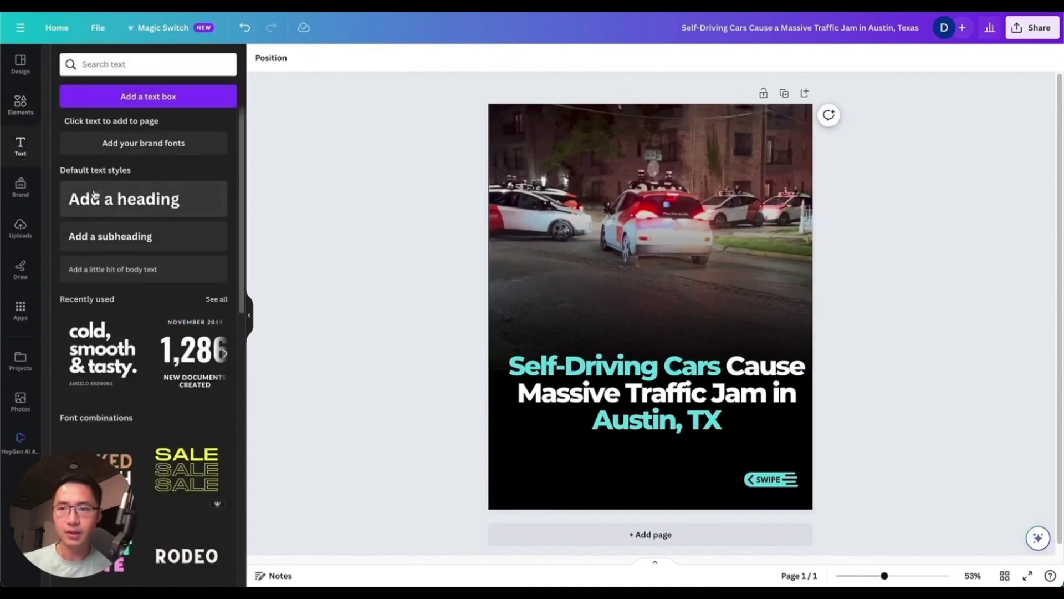
left_click(126, 272)
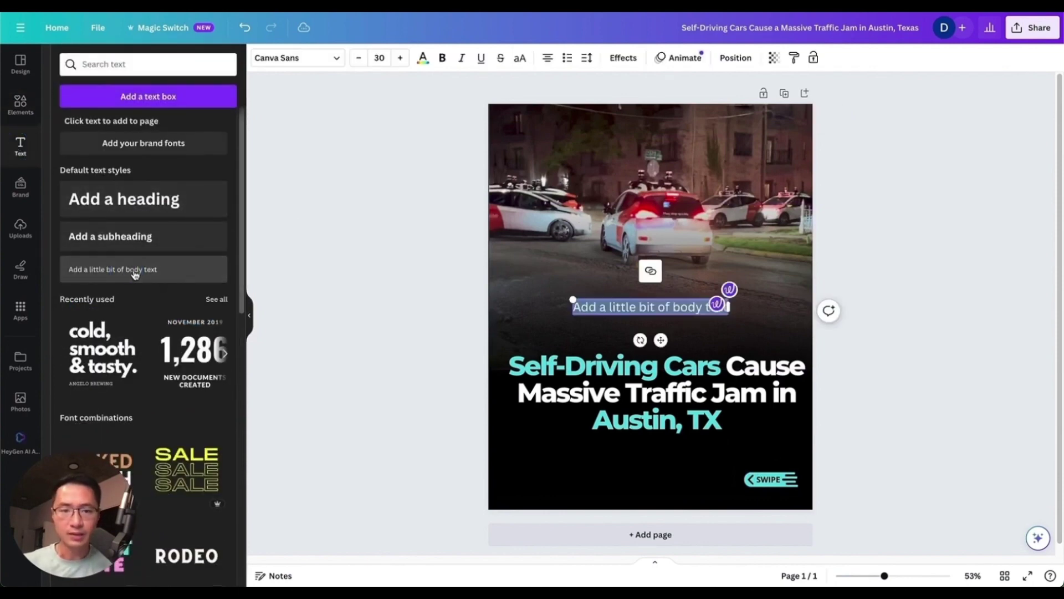
type("@")
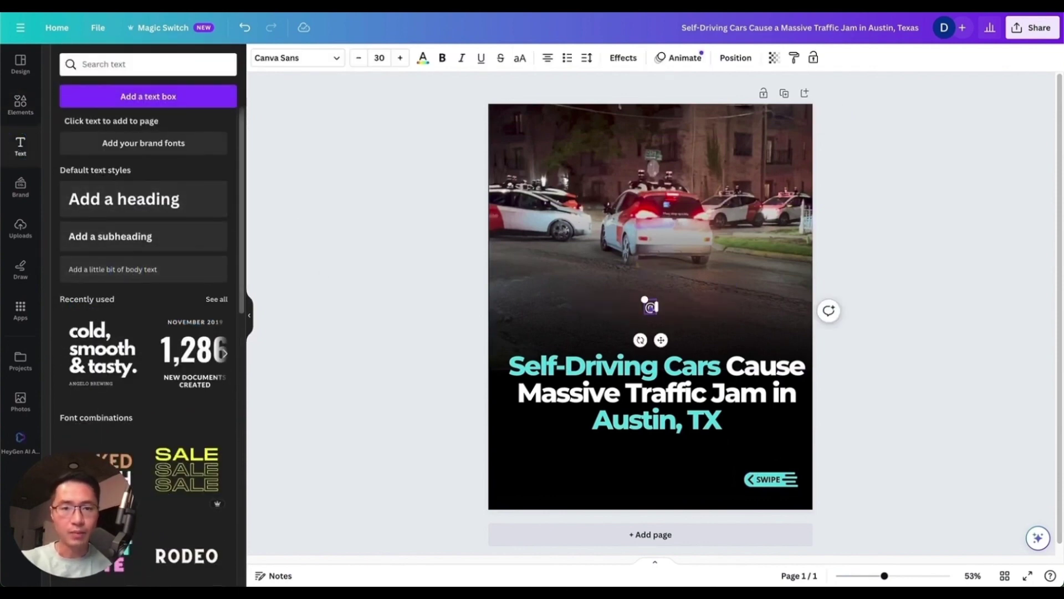
type("artificialpulse")
left_click(360, 59)
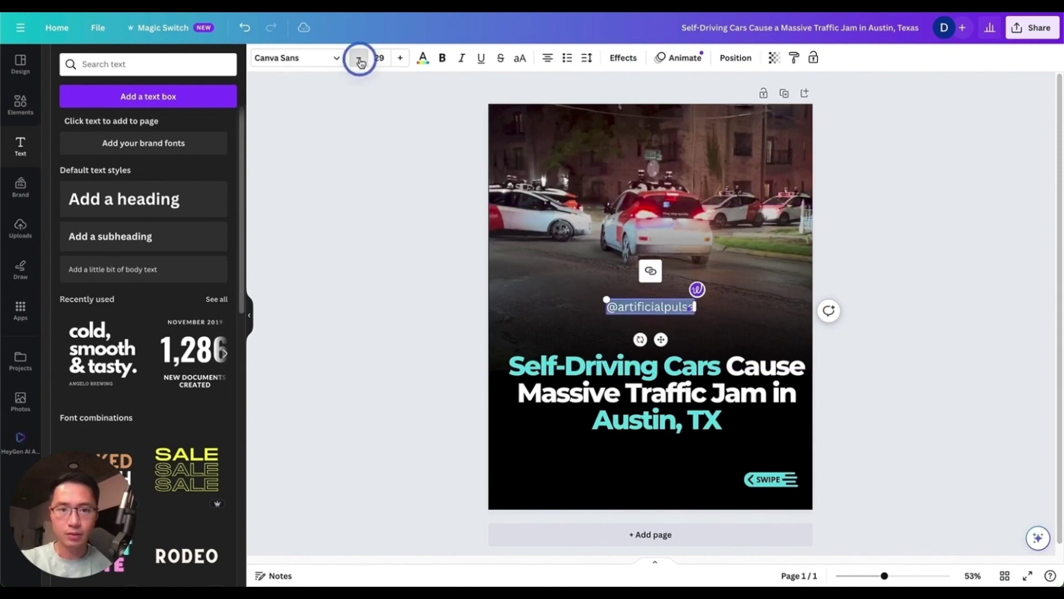
left_click(359, 60)
left_click(360, 59)
left_click(323, 60)
scroll(133, 411, "down", 2)
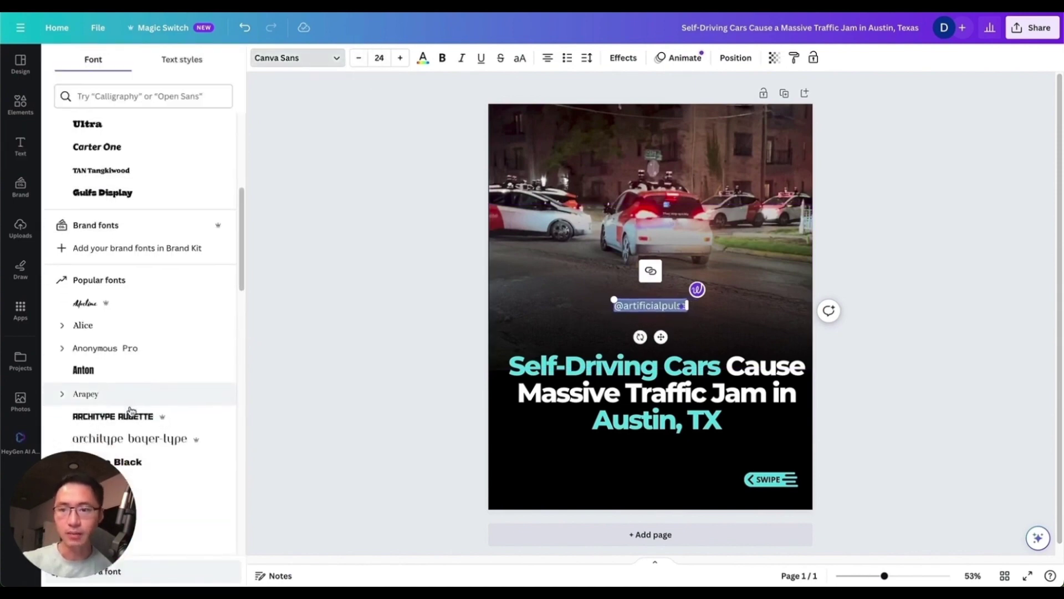
scroll(136, 408, "down", 3)
scroll(135, 409, "up", 10)
left_click(61, 203)
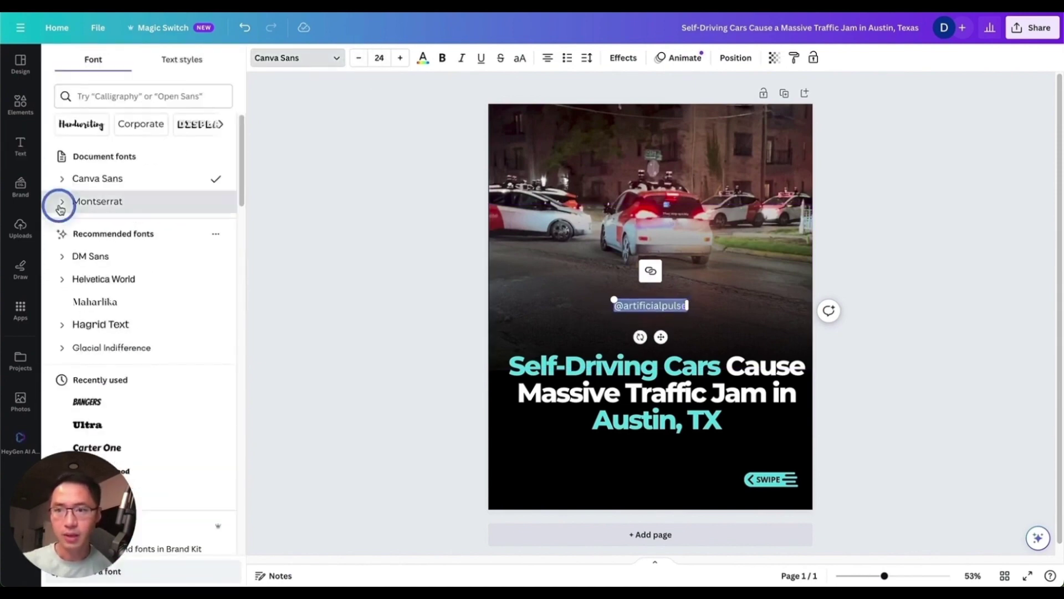
left_click(105, 298)
left_click_drag(660, 305, 660, 486)
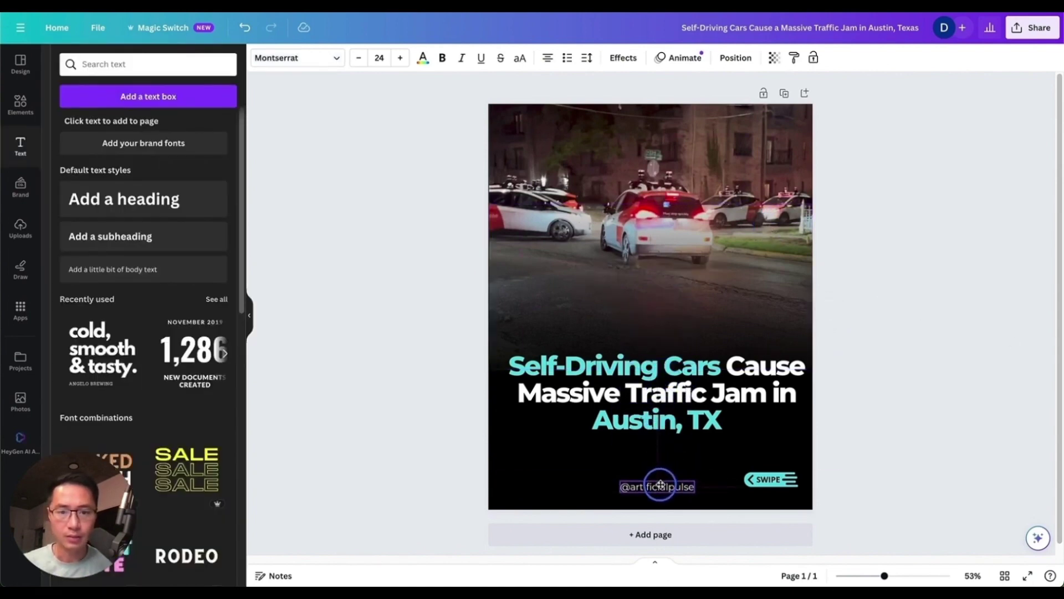
left_click(891, 416)
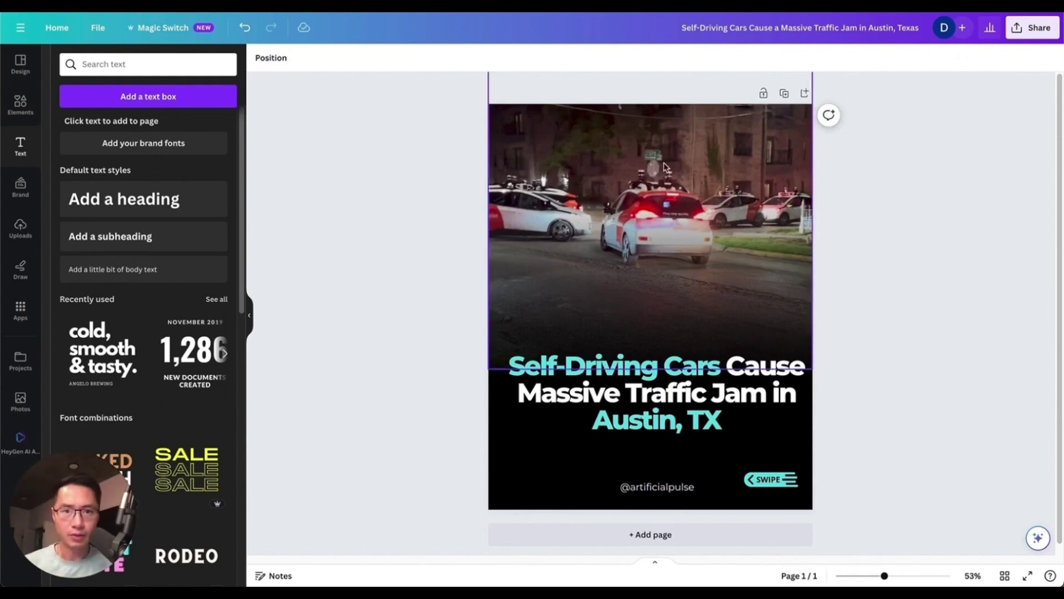
Step: Adjust the car photo to brightness 13, contrast 12 and vibrance 10
left_click(667, 135)
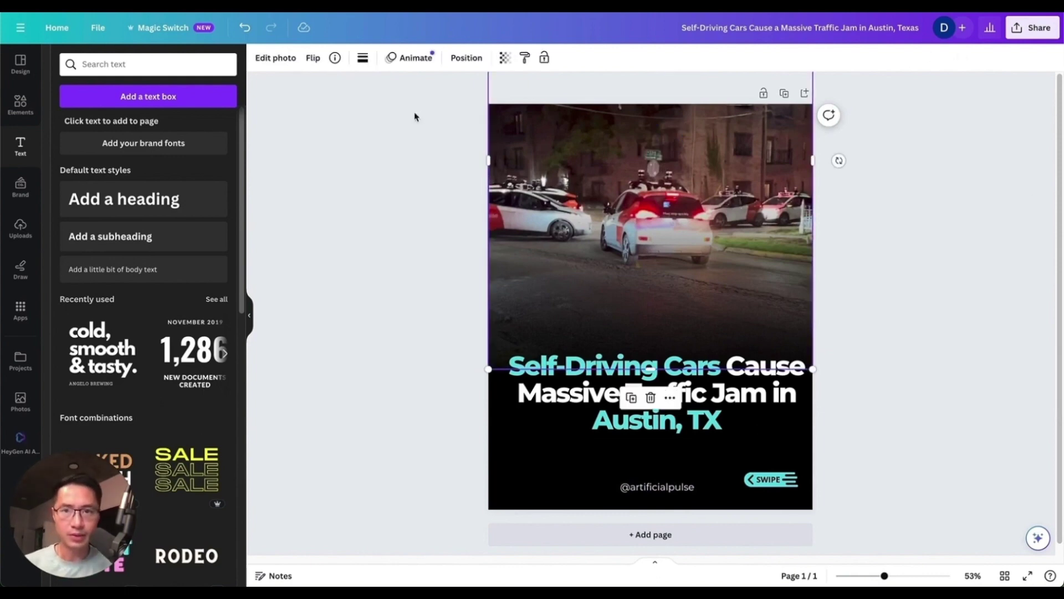
left_click(268, 60)
left_click(148, 69)
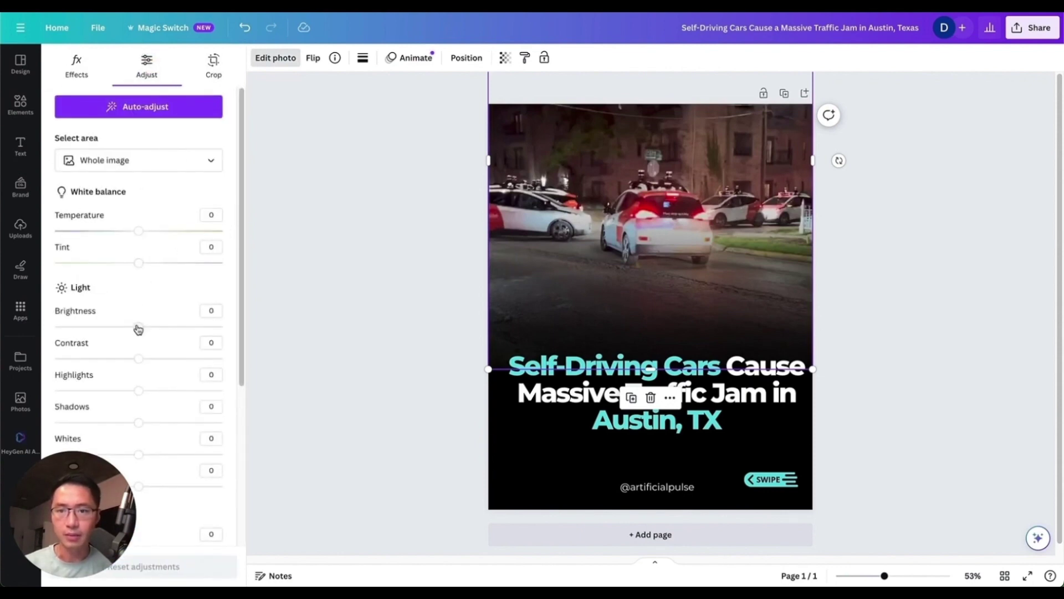
left_click_drag(139, 329, 149, 360)
scroll(175, 371, "down", 5)
left_click_drag(139, 309, 147, 314)
scroll(135, 260, "up", 1)
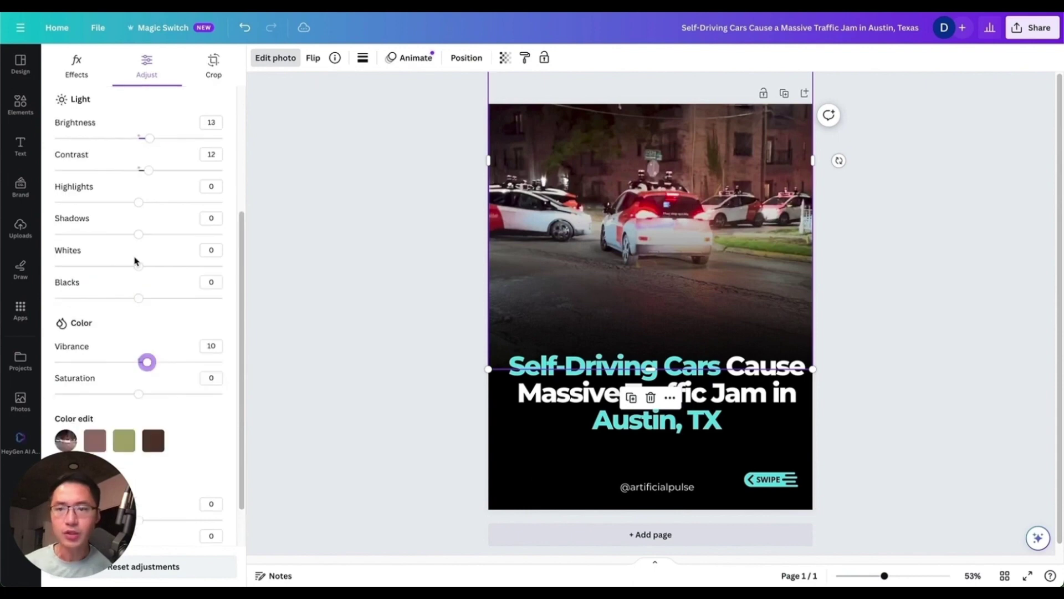
Step: Increase the car photo's sharpness in the texture adjustments
scroll(135, 261, "down", 1)
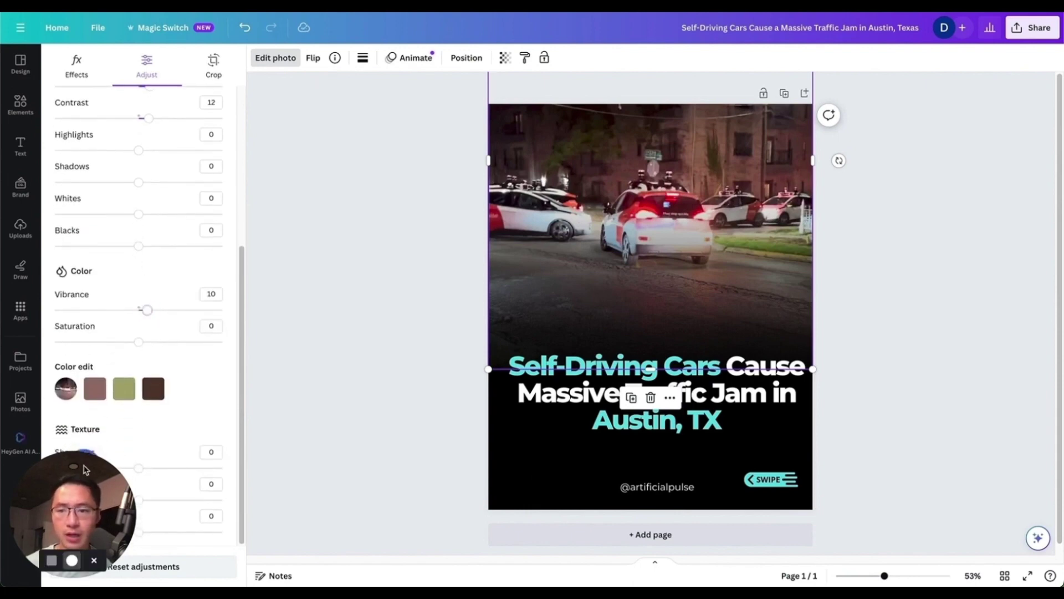
left_click(138, 468)
left_click_drag(140, 471, 170, 472)
left_click(726, 393)
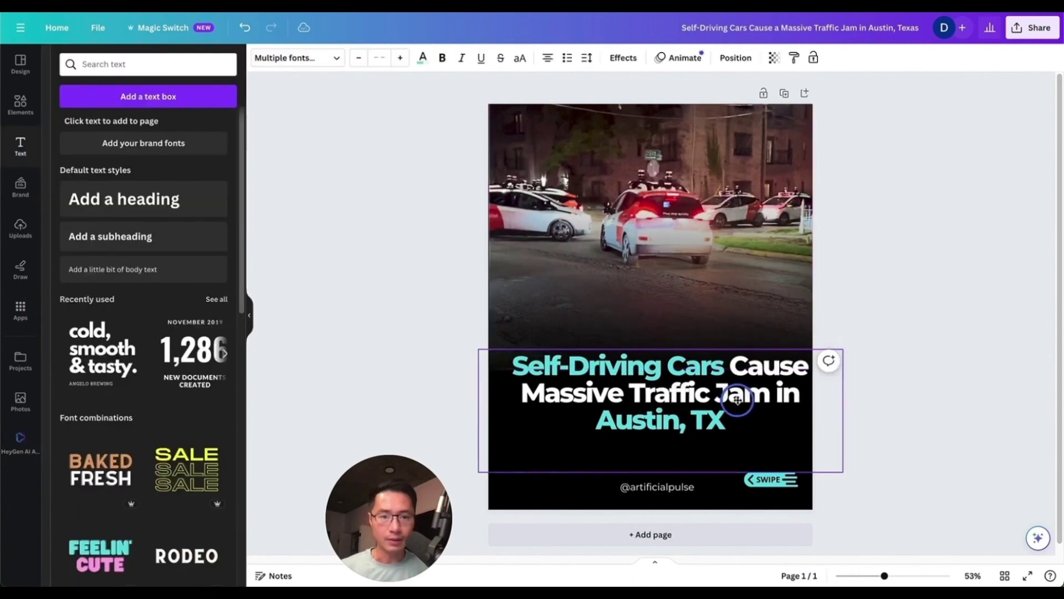
left_click(865, 317)
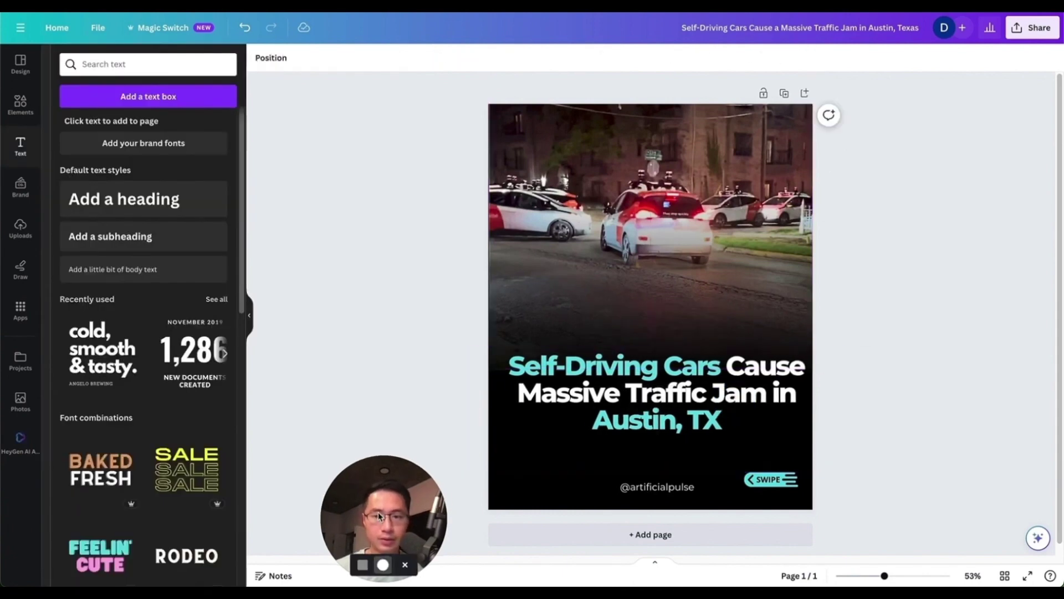
left_click(1001, 238)
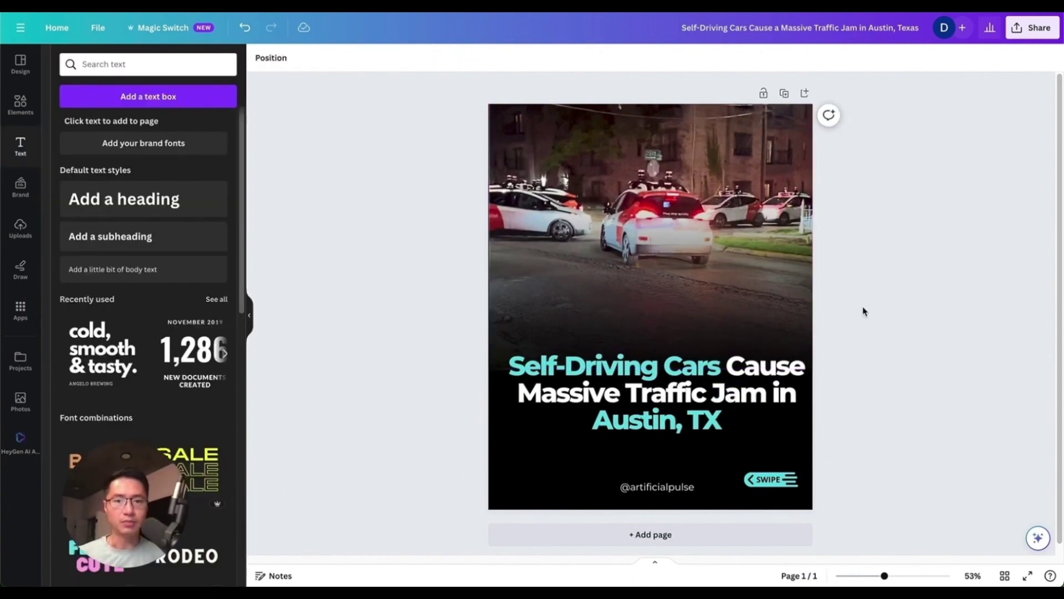
Step: Duplicate the post page to create a second page
left_click(787, 371)
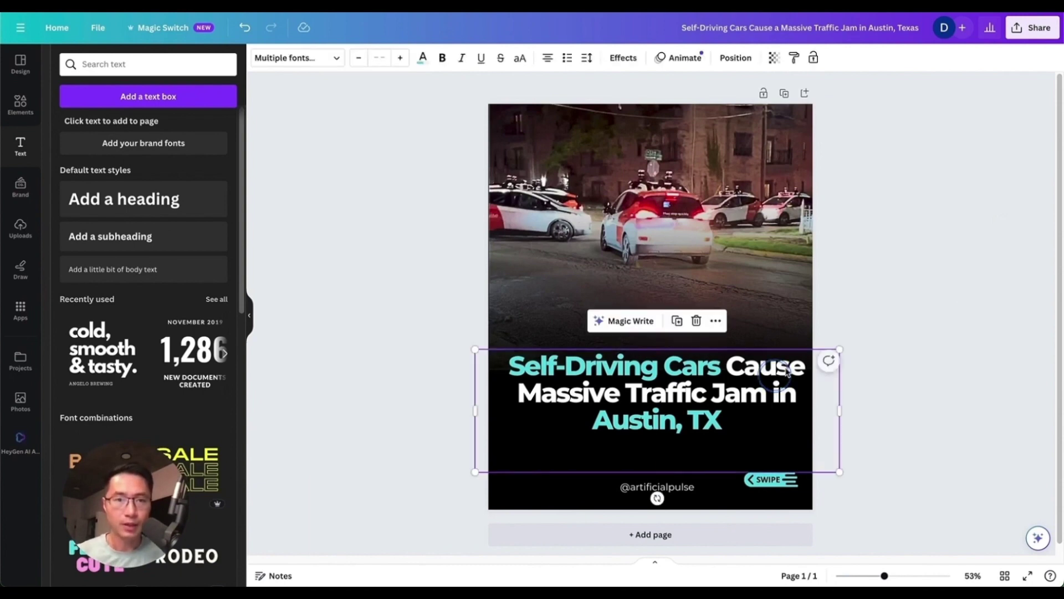
left_click(786, 94)
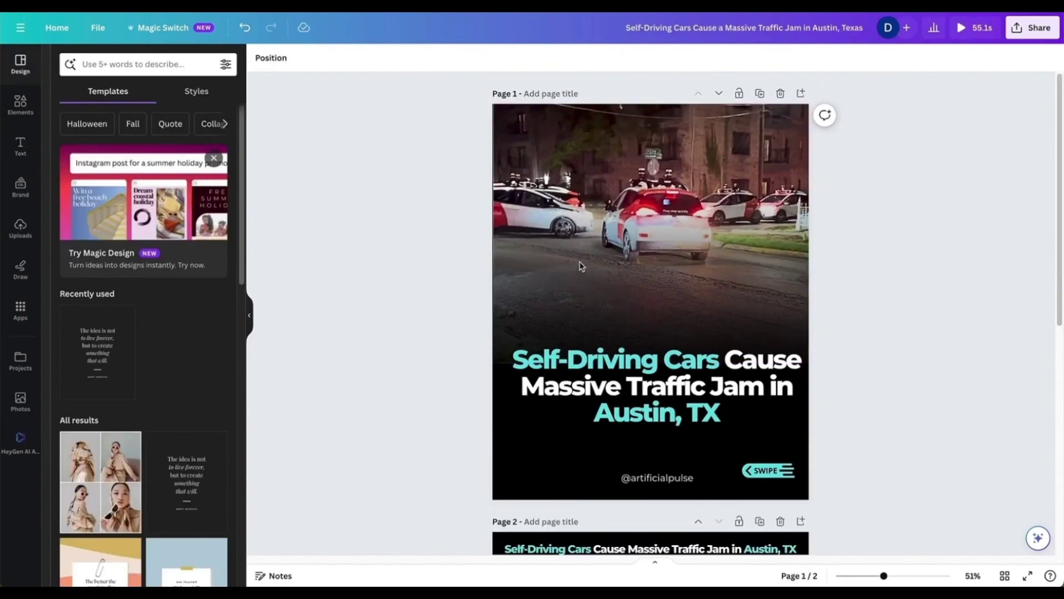
Step: Add a circular frame to page 1, shrink it and place it above the left end of the headline
left_click(20, 105)
scroll(140, 308, "down", 1)
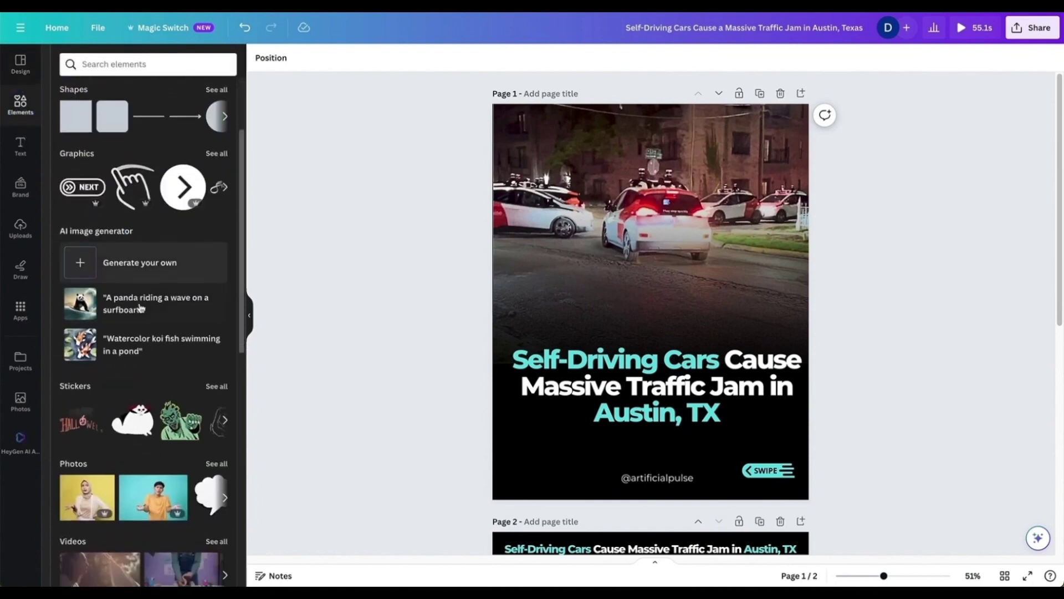
scroll(140, 308, "down", 10)
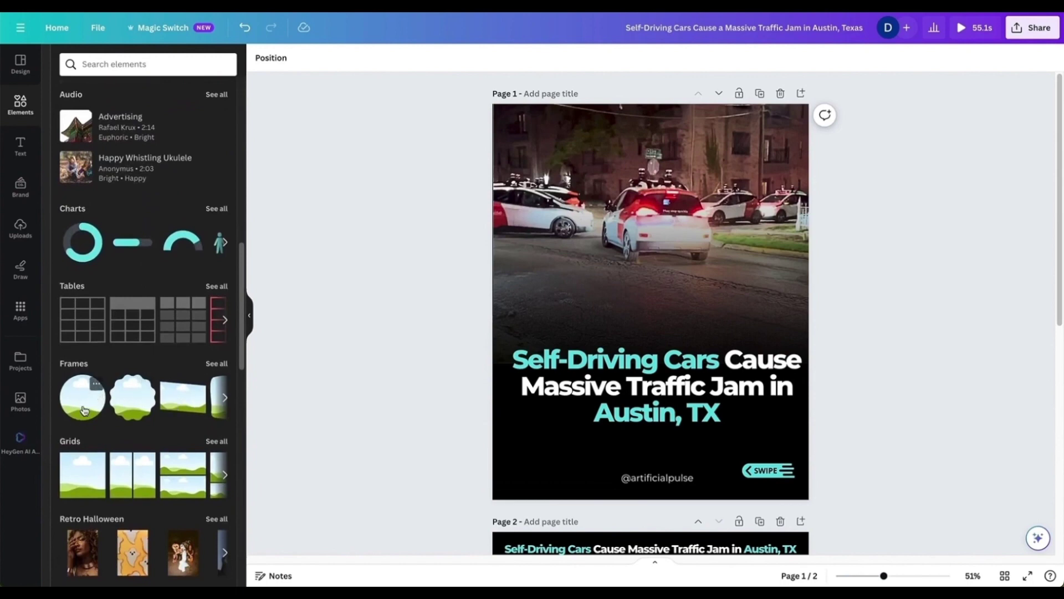
left_click_drag(83, 398, 536, 188)
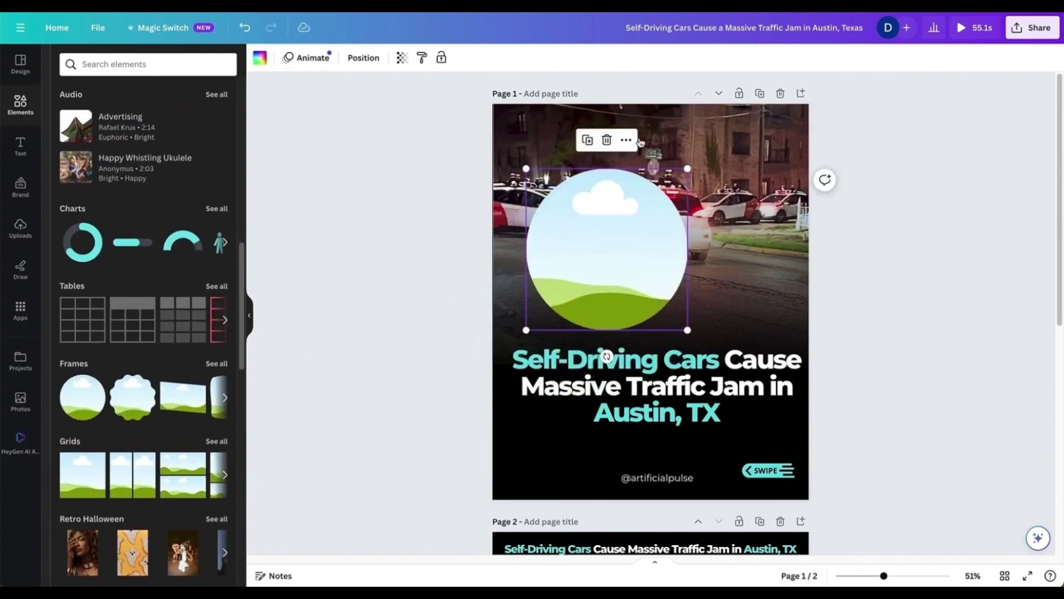
left_click_drag(688, 168, 631, 254)
mouse_move(589, 294)
left_mouse_down()
mouse_move(613, 290)
mouse_move(586, 297)
left_mouse_up()
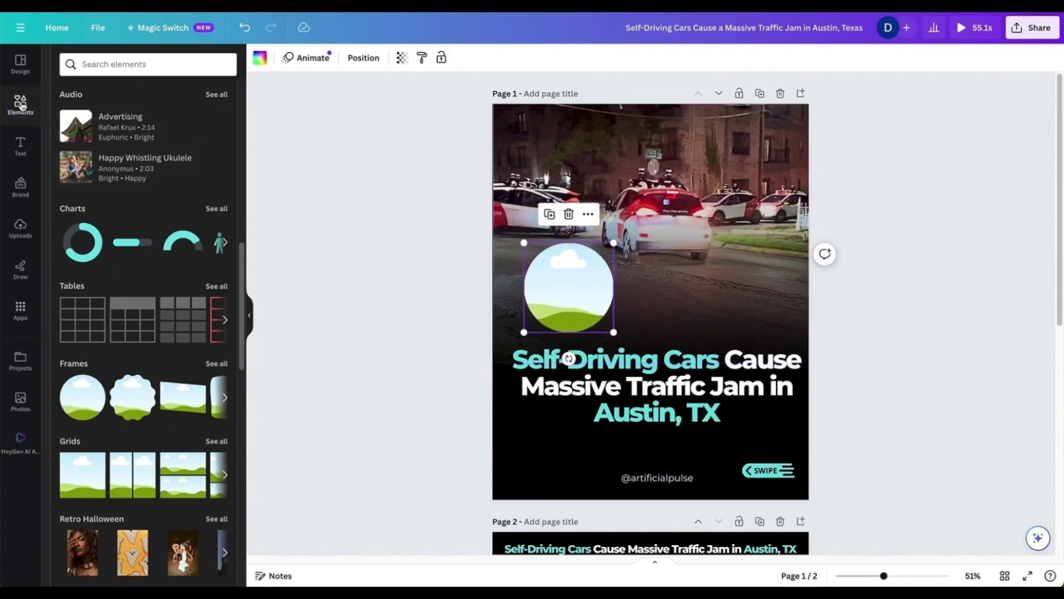
Step: Search the photos for "warning sign" and add the image of piled-up red triangle signs to page 1
left_click(131, 65)
type("warning sign")
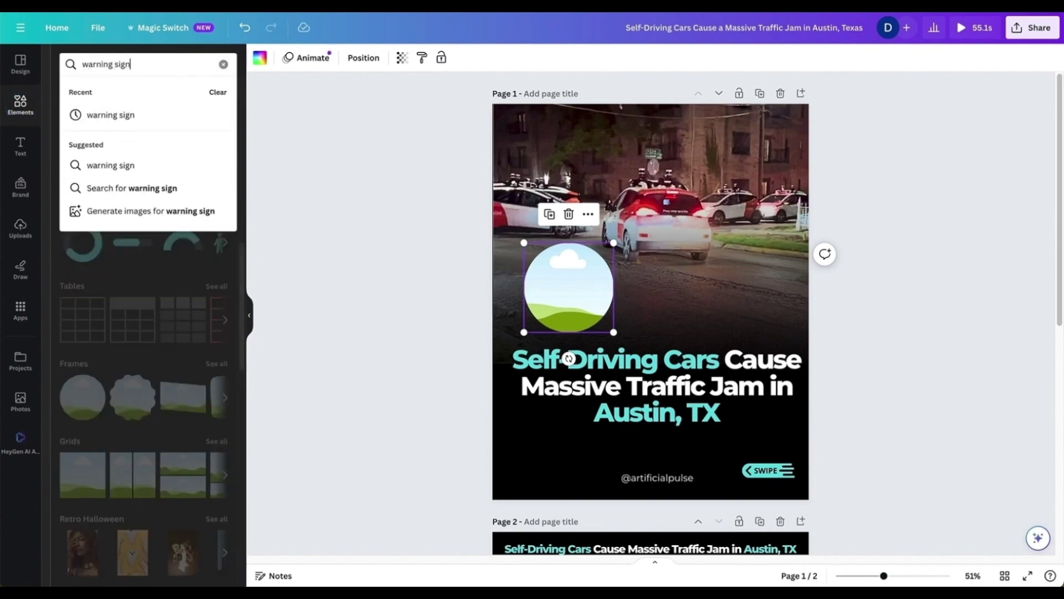
key("Return")
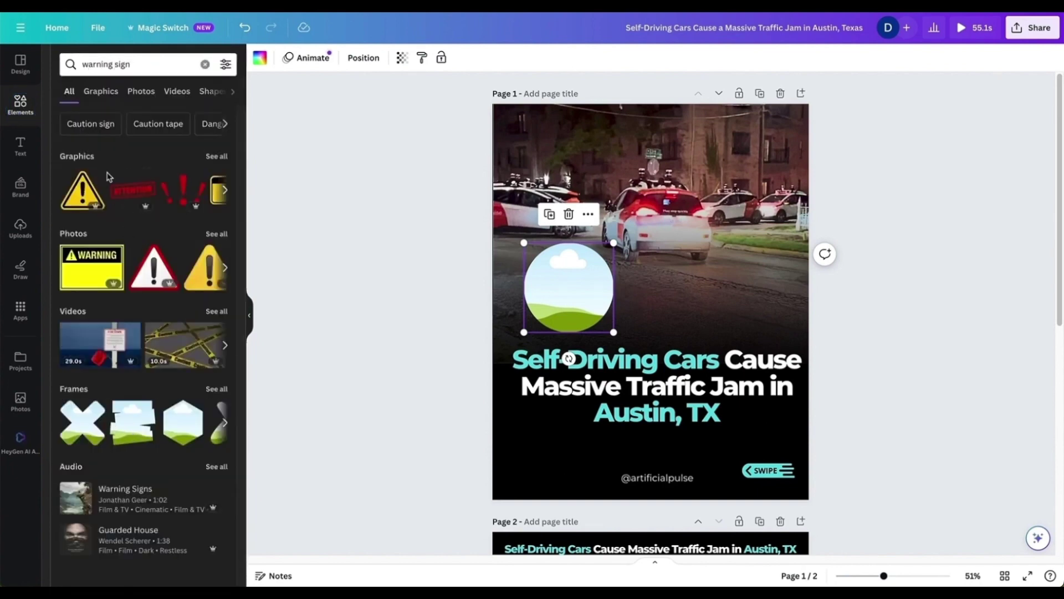
left_click(139, 94)
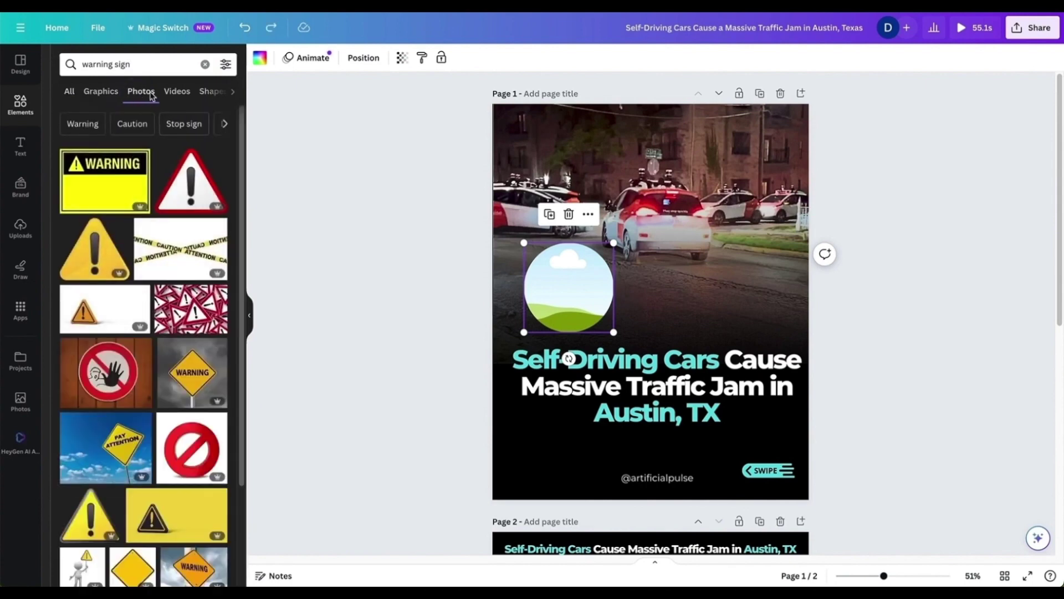
left_click(191, 309)
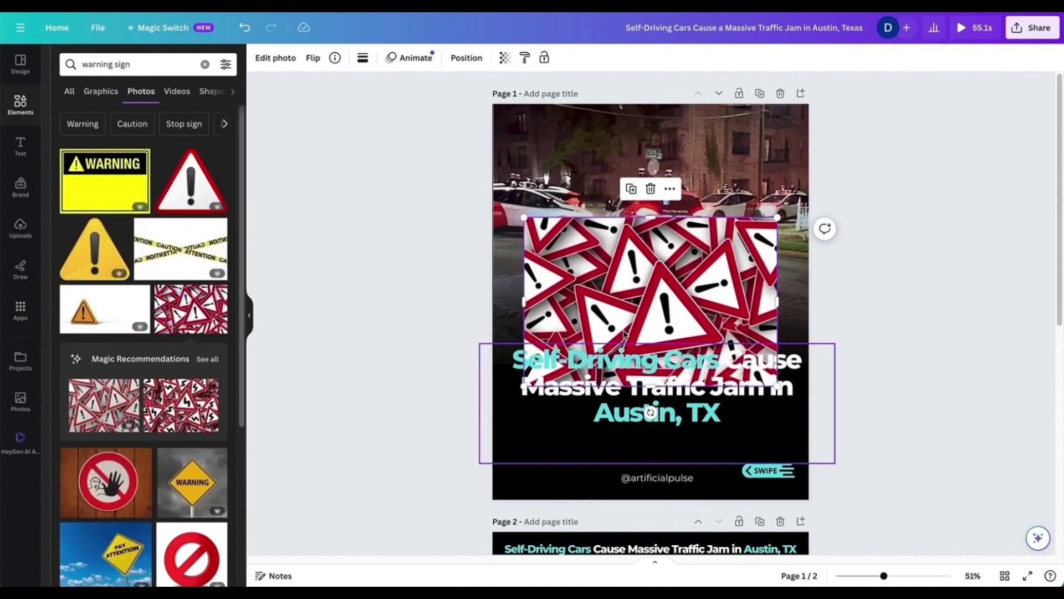
Step: Fill the circular frame with the red warning signs photo and make the frame smaller
left_click_drag(626, 304, 569, 293)
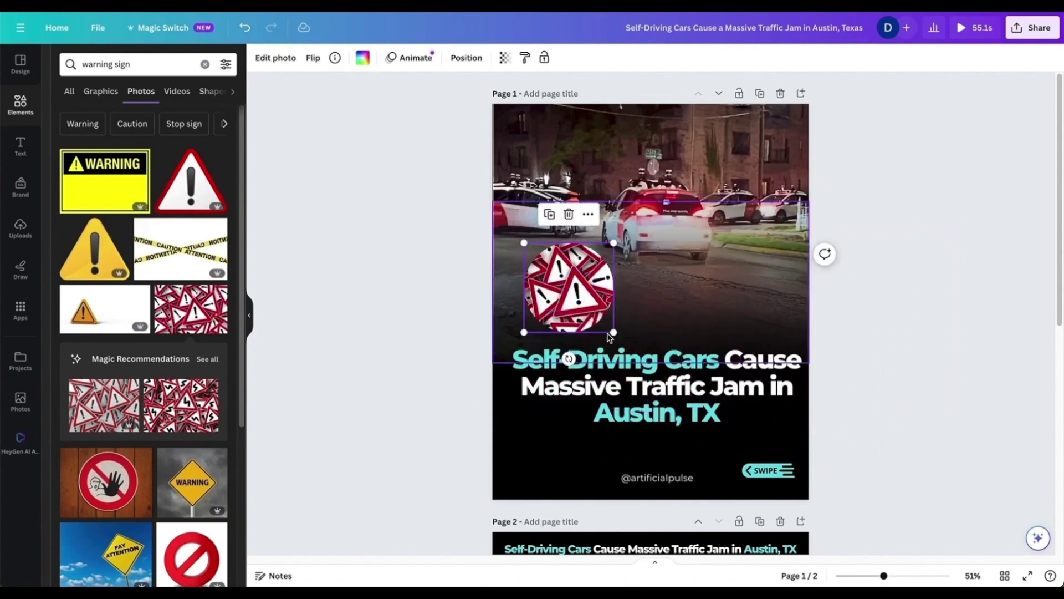
left_click_drag(610, 336, 573, 352)
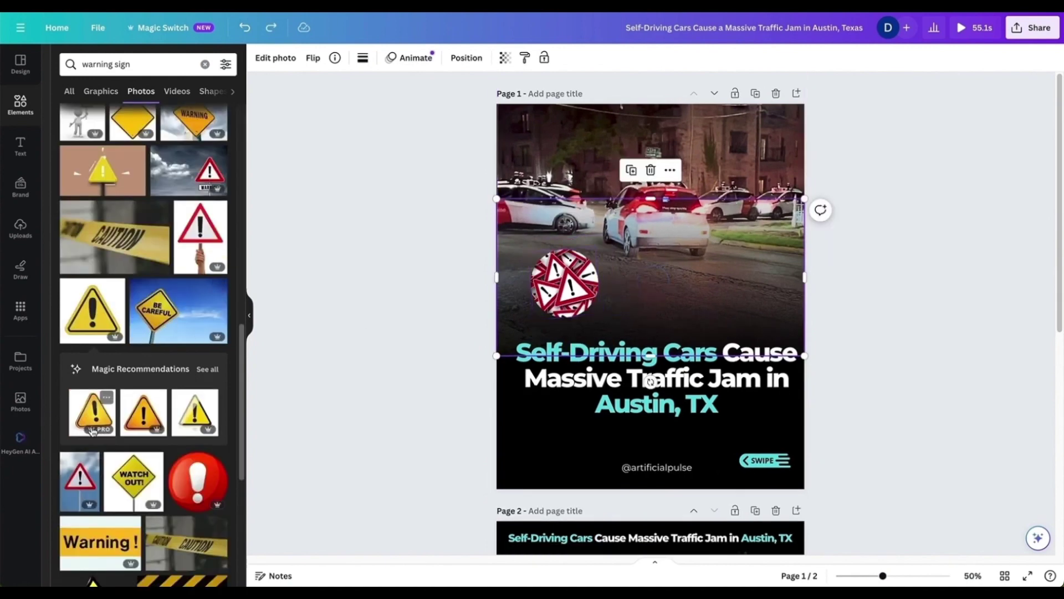
Step: Replace the circular frame's image with the yellow "WATCH OUT!" sign photo, then slightly enlarge and reposition it within the crop
scroll(92, 431, "down", 3)
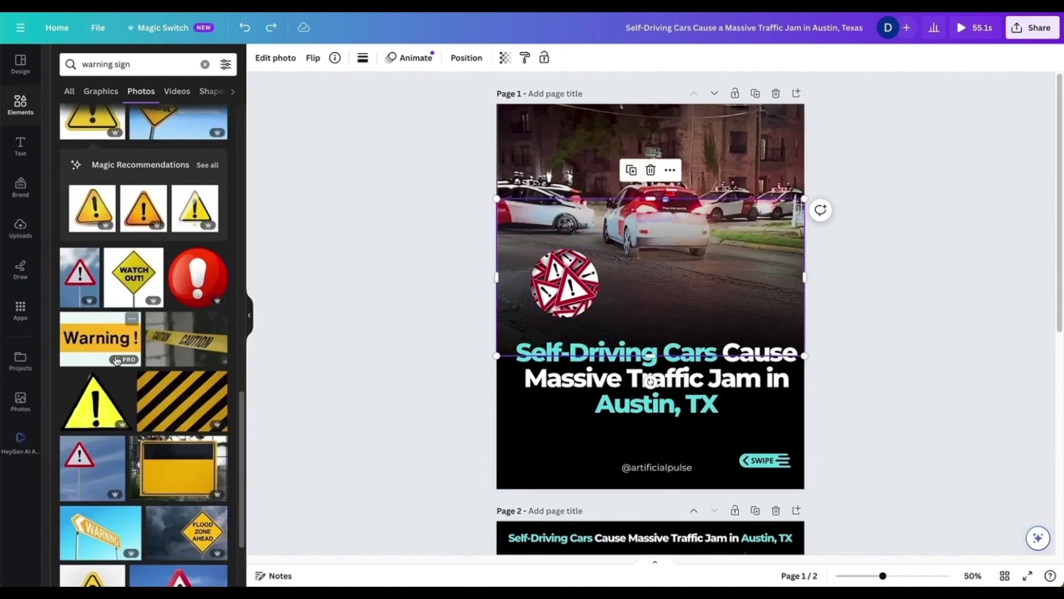
left_click_drag(133, 272, 564, 275)
double_click(565, 273)
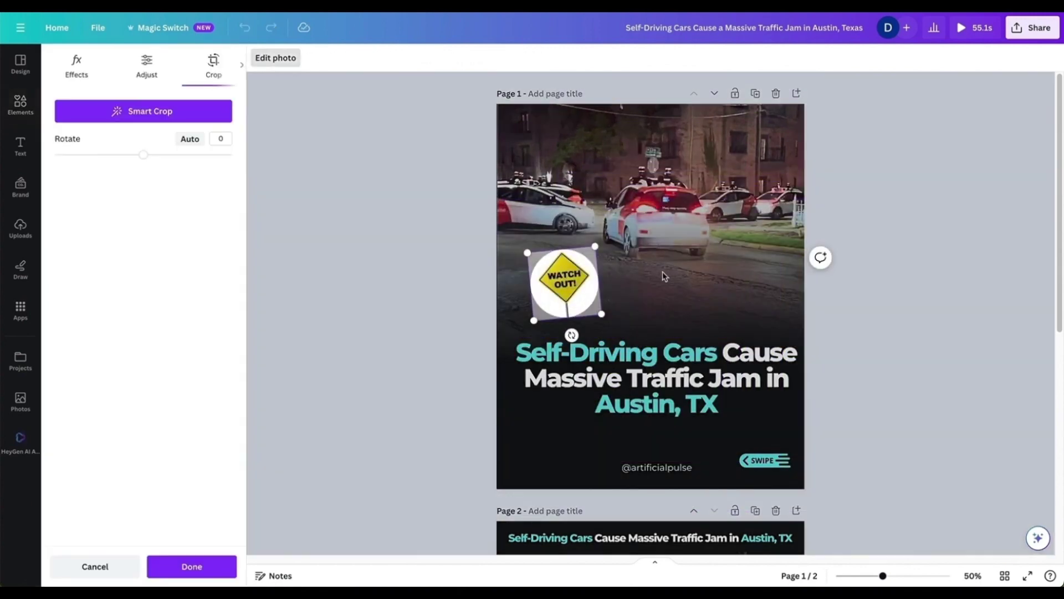
left_click_drag(598, 245, 607, 243)
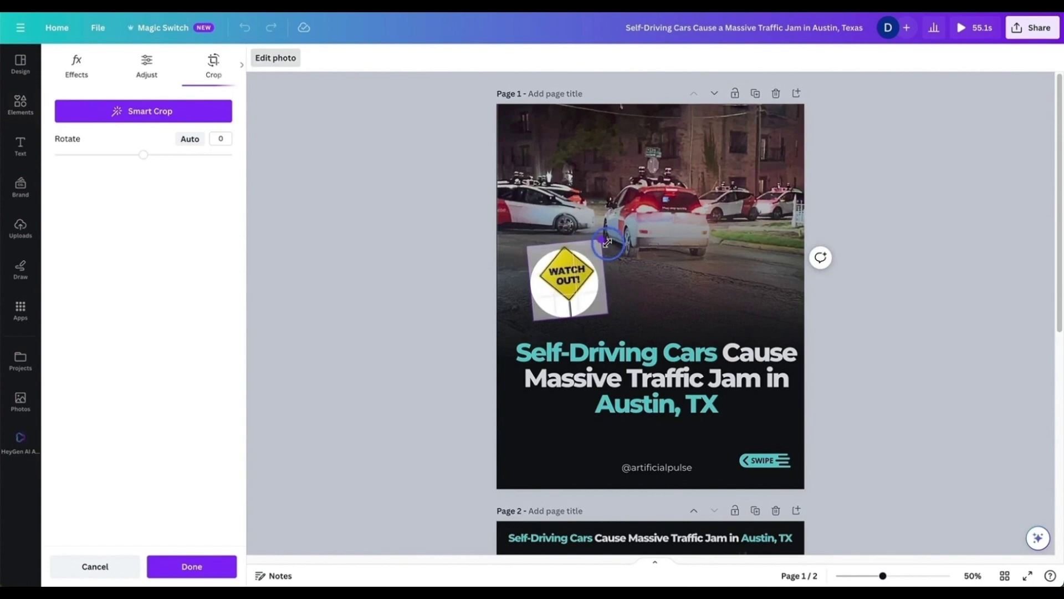
left_click_drag(590, 277, 585, 284)
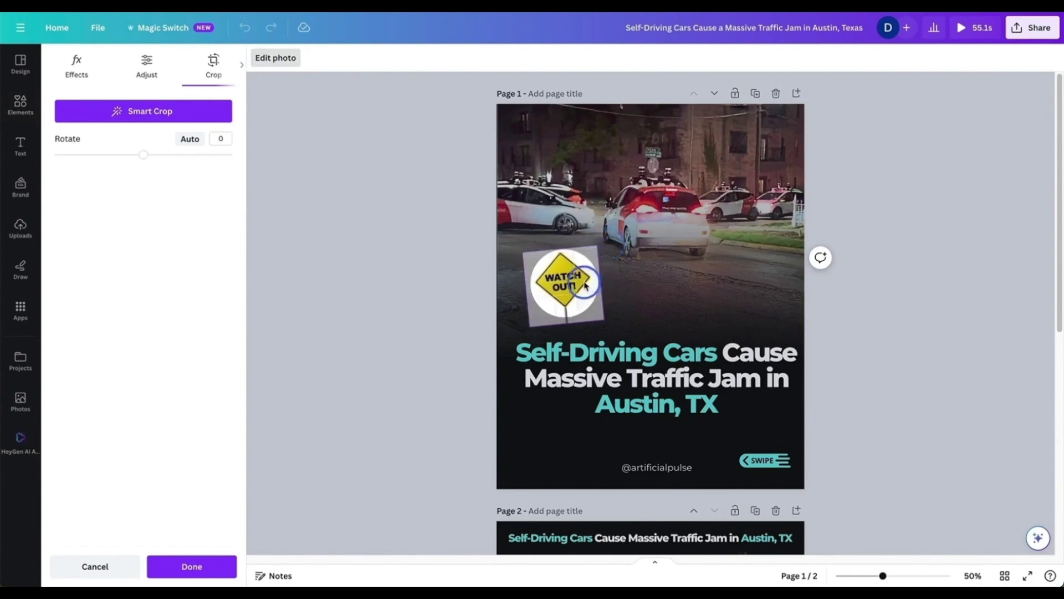
key("Escape")
double_click(565, 283)
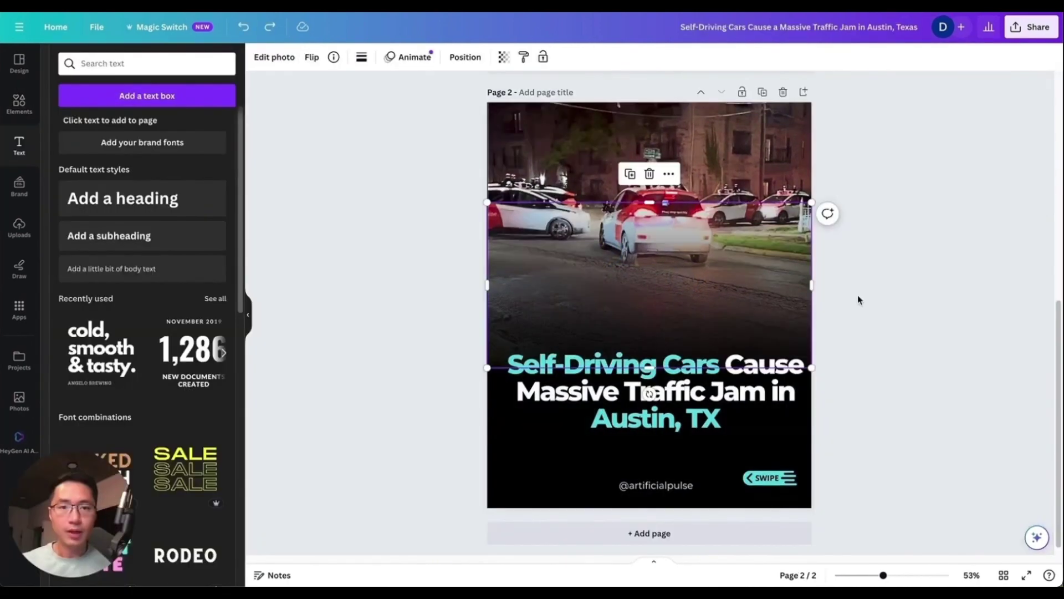
Step: Delete the car photo, the dark fade overlay and the swipe badge from page 2
scroll(847, 216, "up", 6)
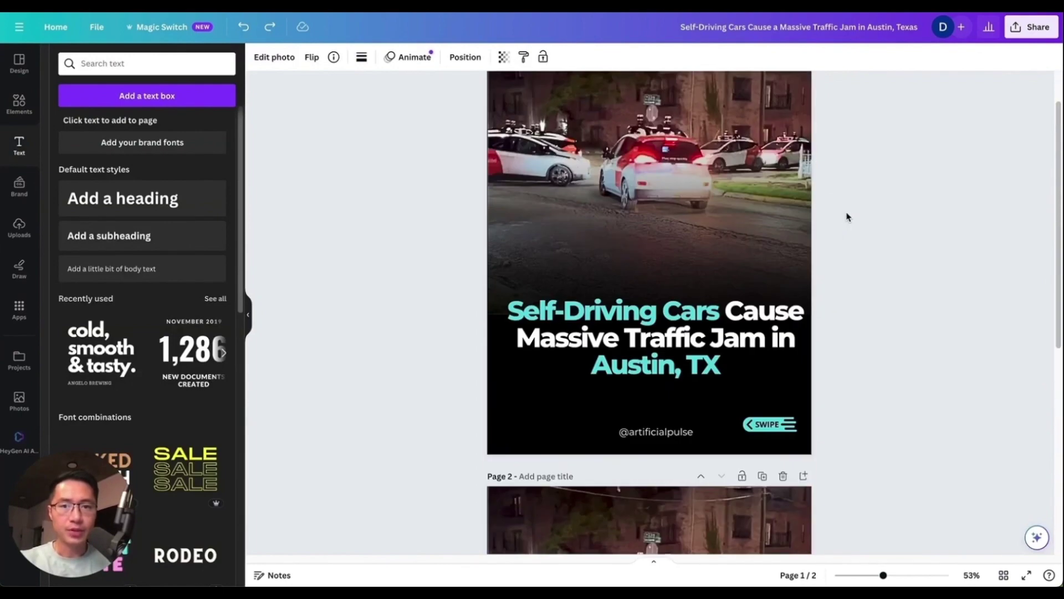
scroll(845, 238, "down", 6)
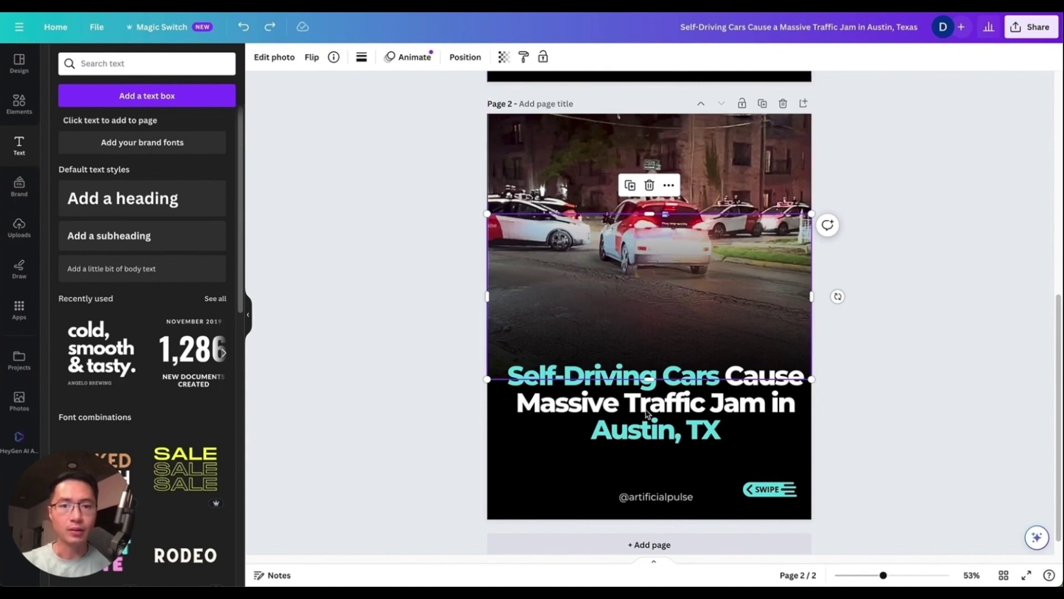
left_click(548, 220)
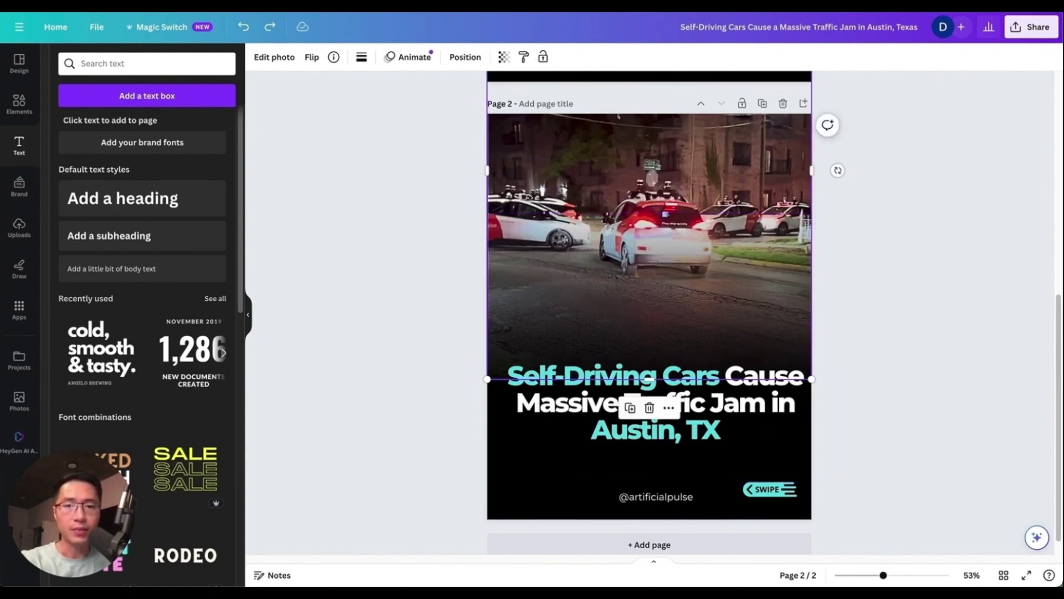
key("ctrl+shift+z")
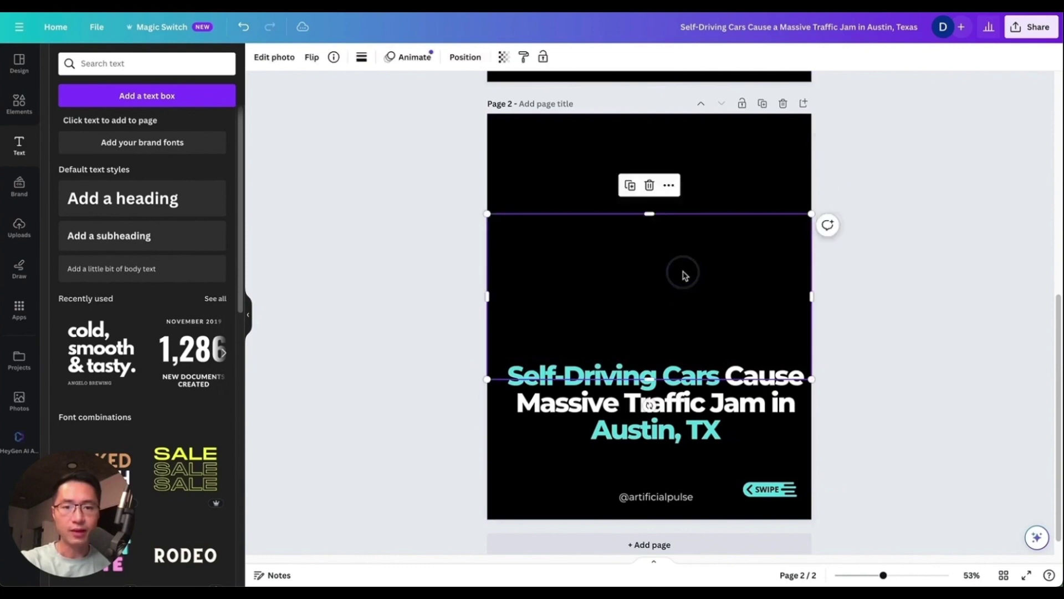
key("Delete")
left_click(773, 489)
key("Delete")
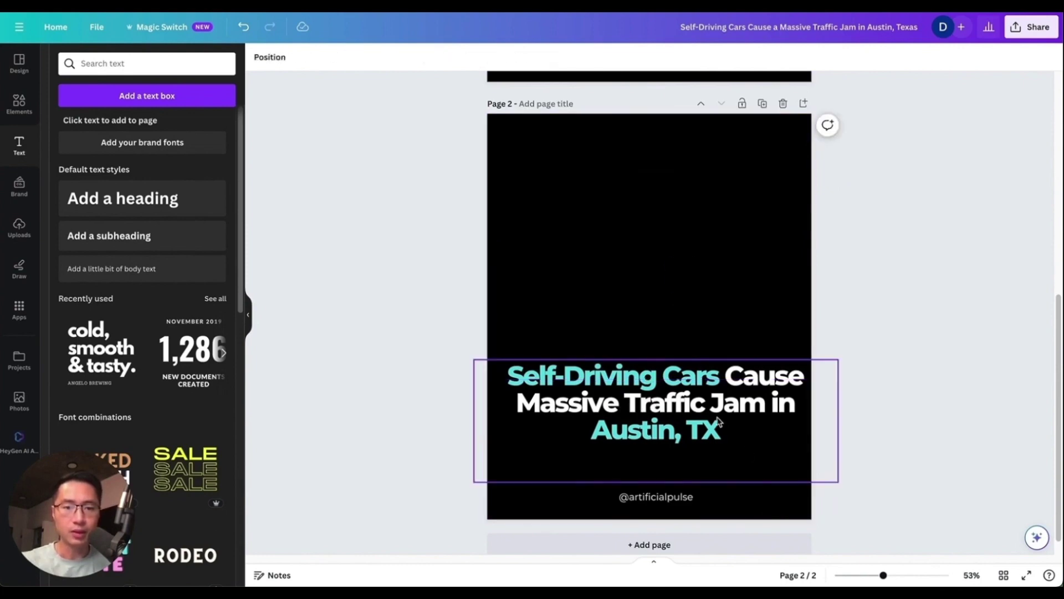
Step: Move page 2's headline to the top of the page, set it to font size 28 on one line and centre it
left_click_drag(718, 421, 506, 159)
left_click(713, 211)
left_click(397, 58)
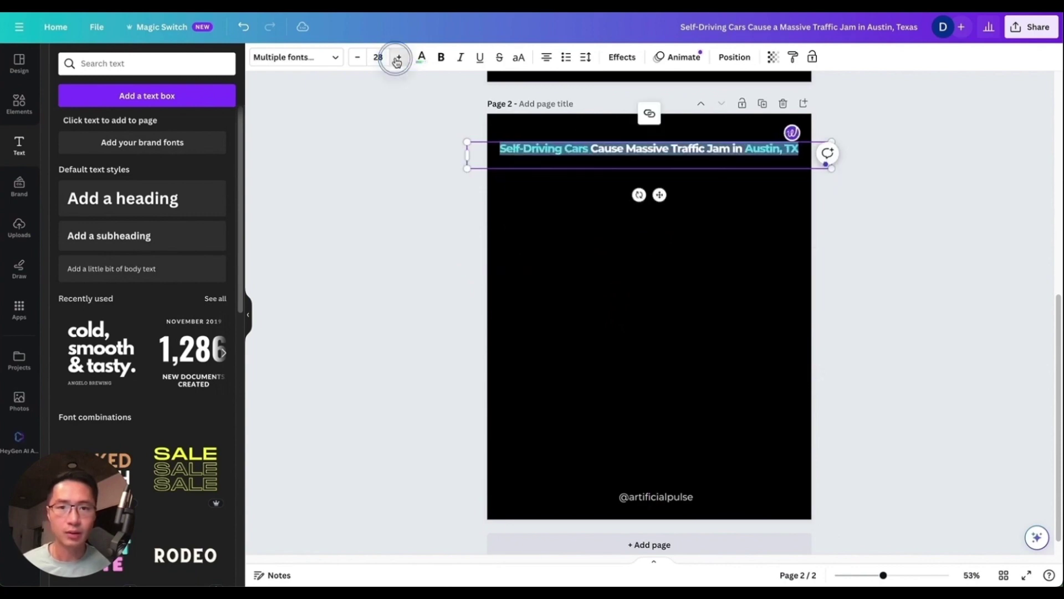
left_click(397, 58)
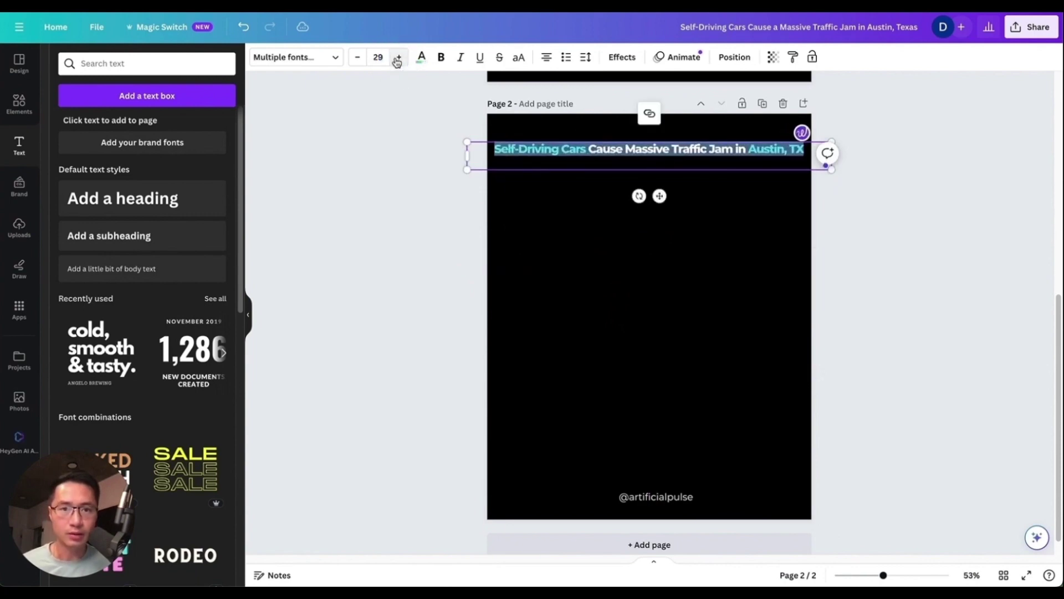
left_click(358, 57)
left_click(896, 235)
left_click_drag(659, 196, 663, 191)
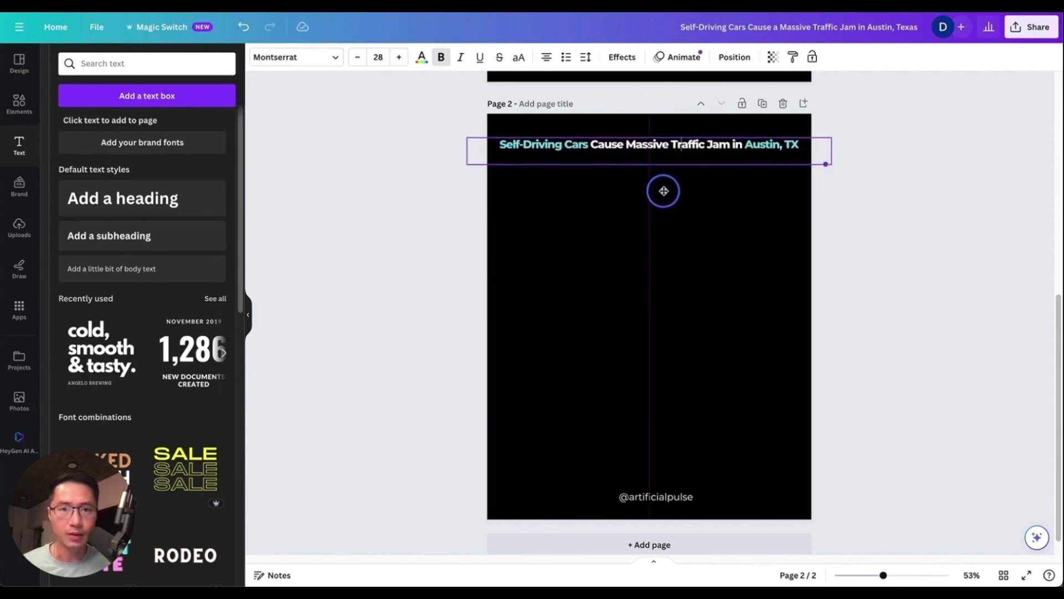
Step: Add the Self-Driving Cars ViralHog MP4 from the raw footage folder in Finder to page 2
left_click(623, 397)
key("super+Tab")
left_click(381, 256)
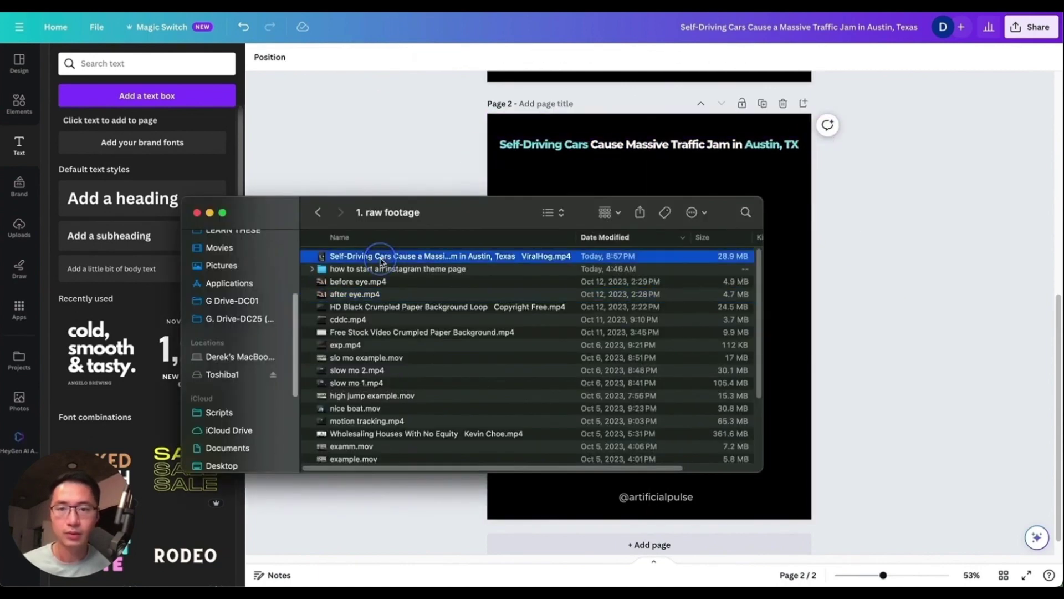
left_click_drag(371, 261, 630, 180)
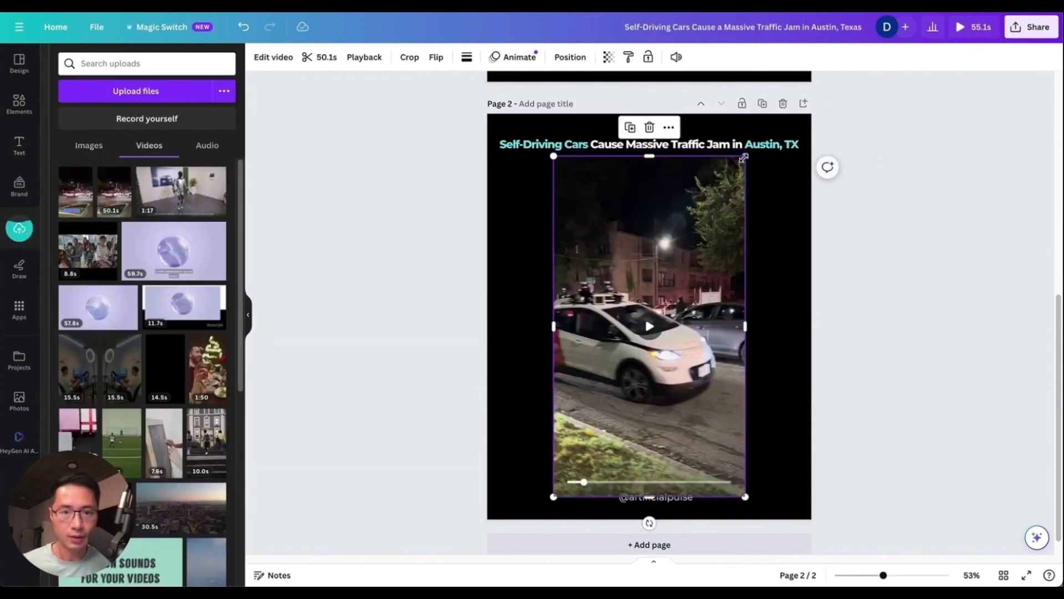
Step: Enlarge the video on page 2 and shift the headline up towards the page's top edge
left_click_drag(745, 156, 754, 145)
left_click_drag(519, 142, 528, 128)
left_click(734, 57)
left_click(663, 255)
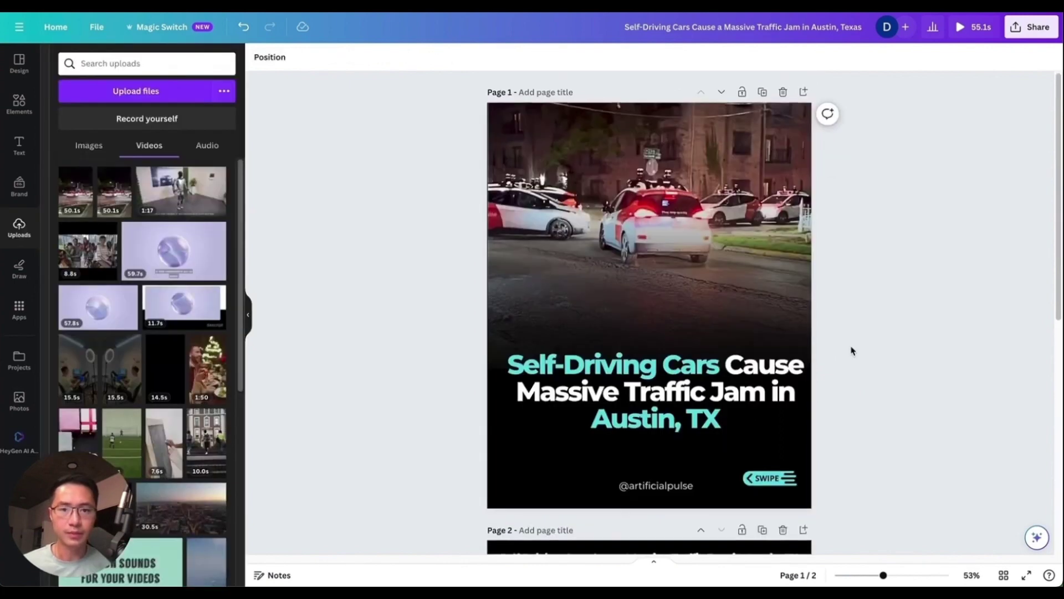
Step: Download only page 2 as an MP4 video named "sel driving car IG post 2 video" into the theme page examples folder
scroll(820, 279, "down", 5)
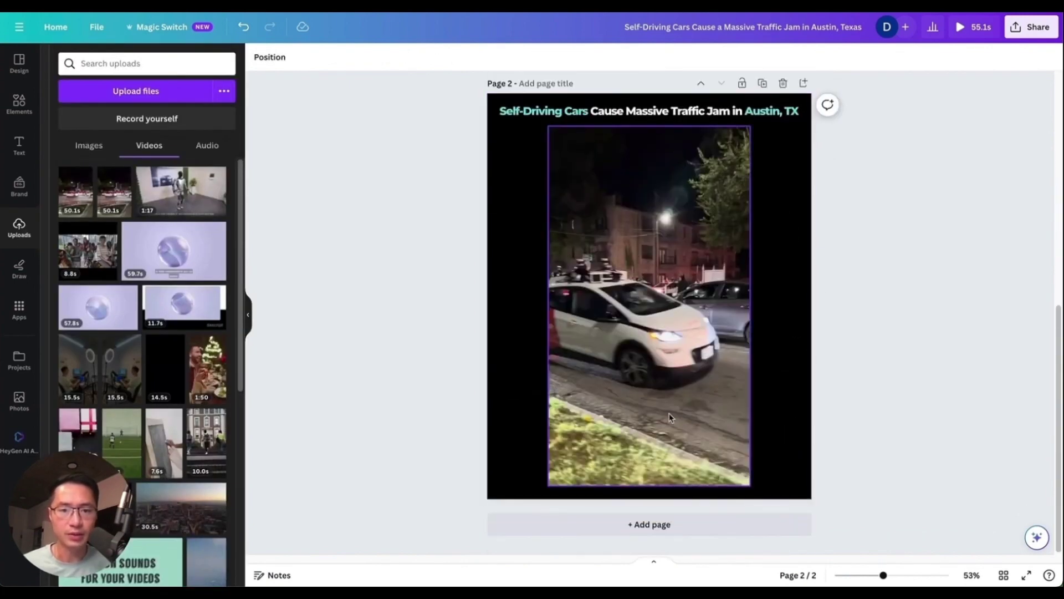
left_click(1026, 38)
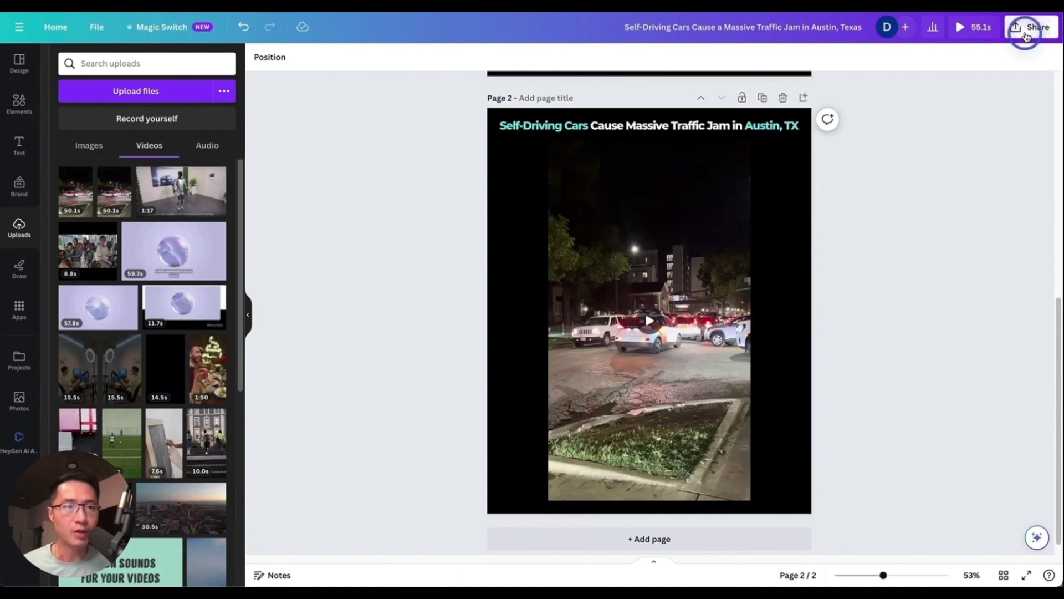
left_click(898, 314)
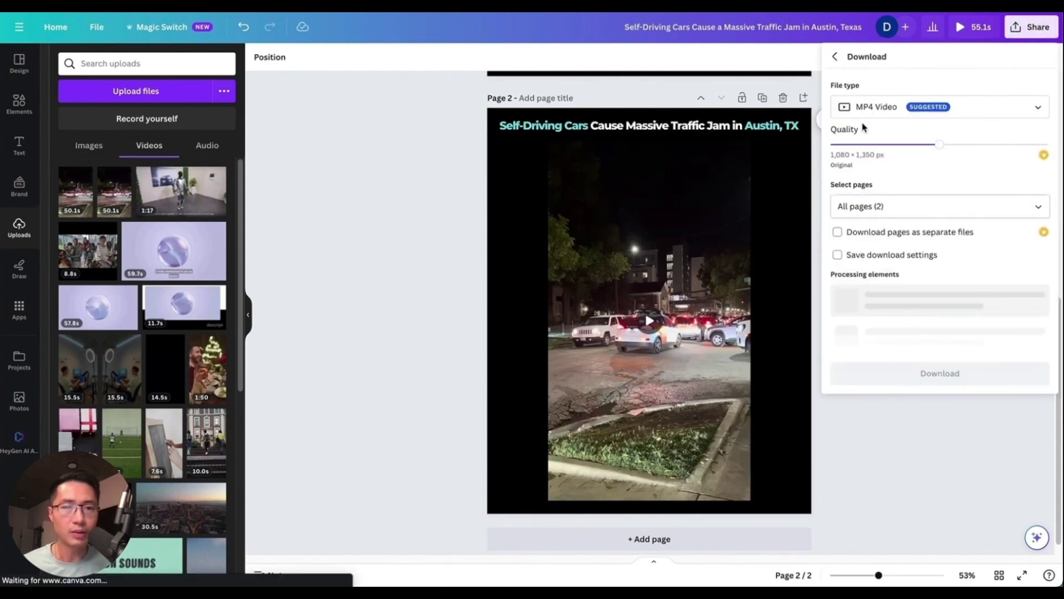
scroll(674, 218, "up", 5)
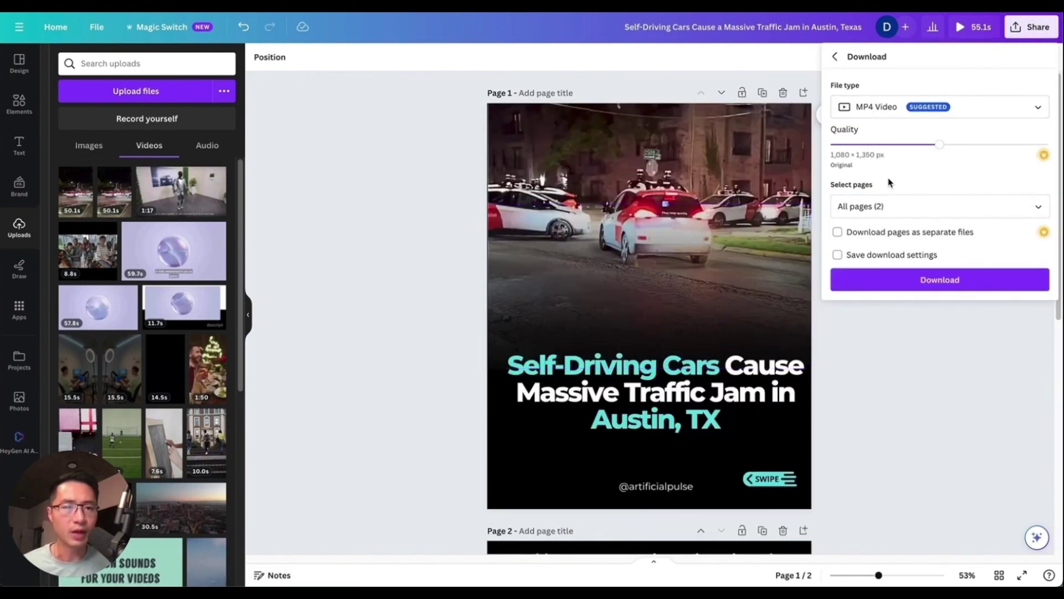
left_click(834, 56)
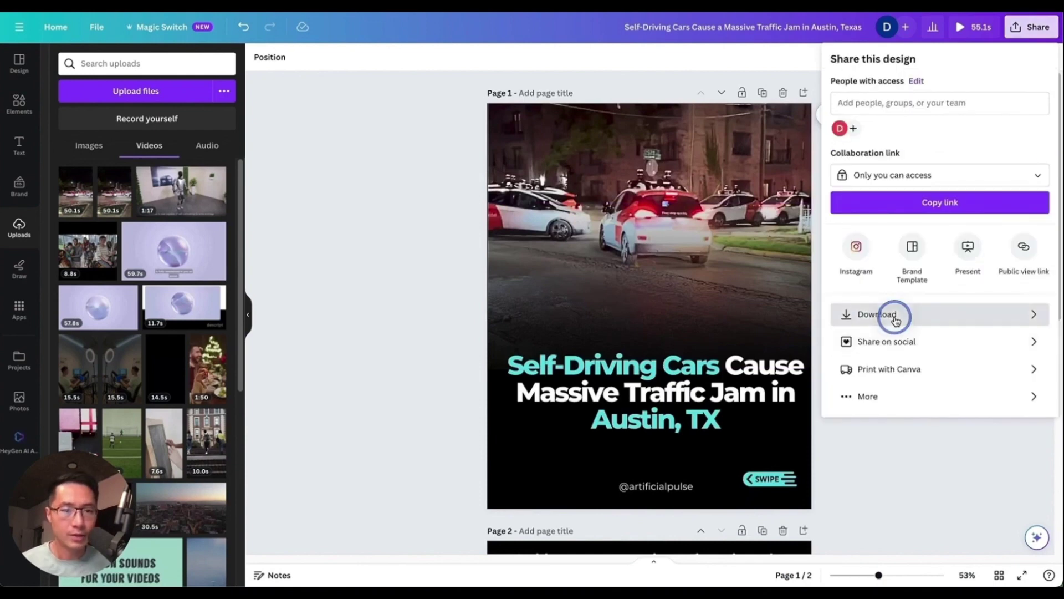
left_click(891, 311)
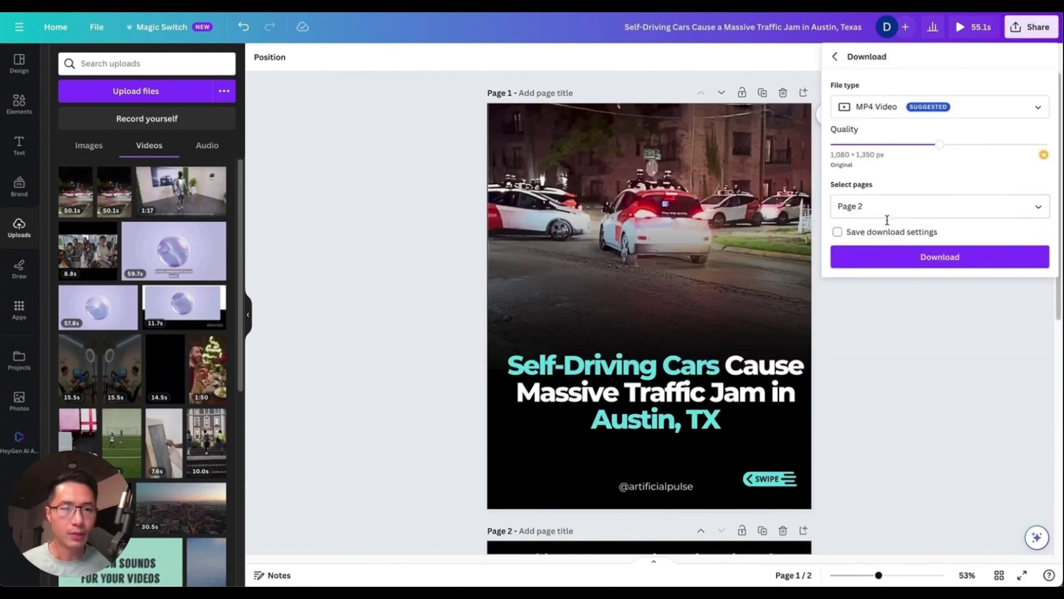
left_click(895, 255)
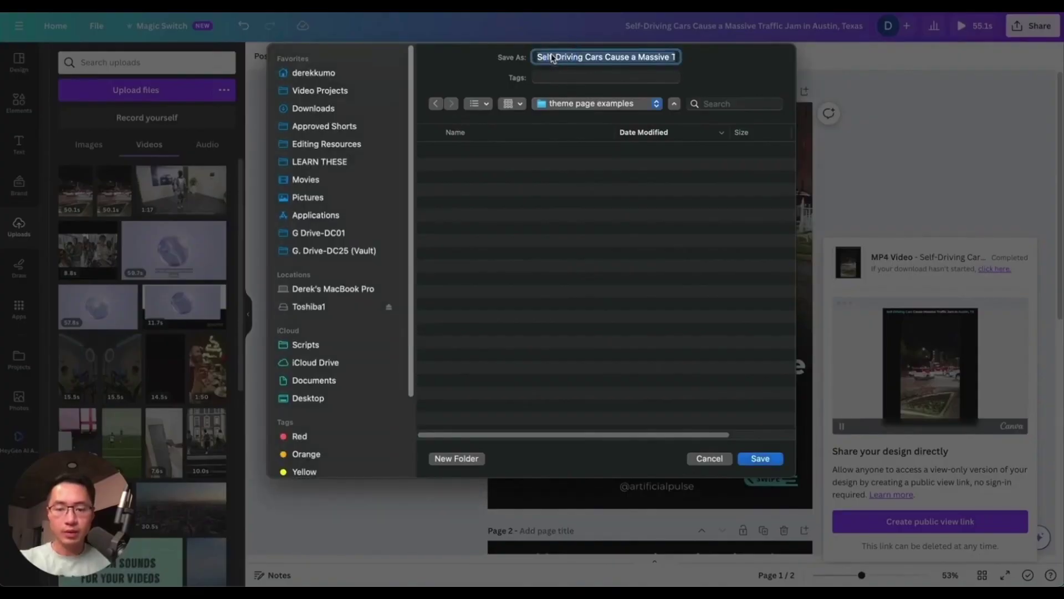
key("Return")
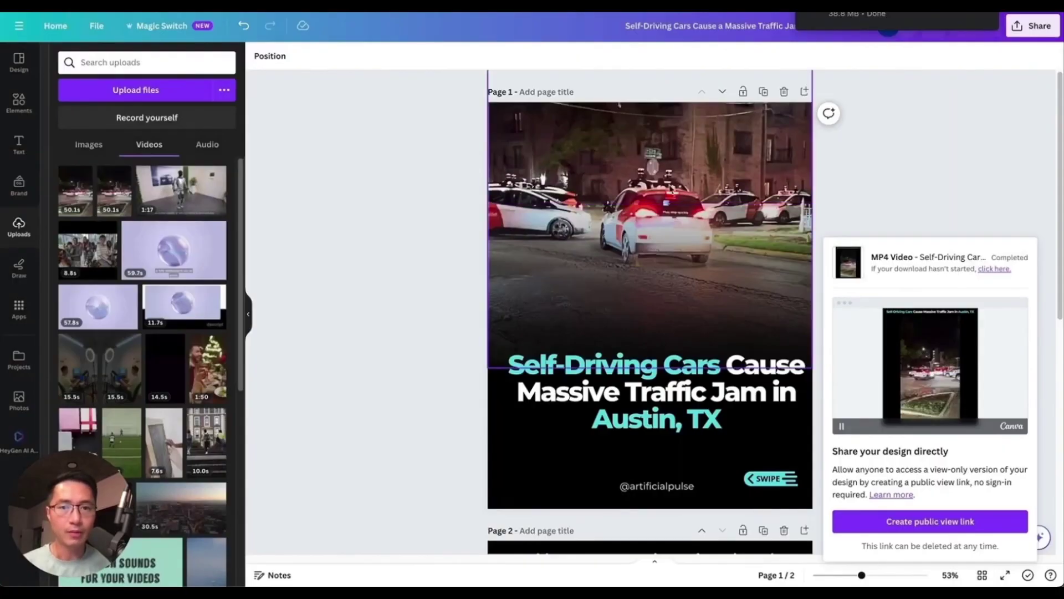
Step: Download only page 1 as a JPG named "sel driving car IG post 1 pic" into the theme page examples folder
left_click(837, 156)
left_click(1032, 25)
left_click(898, 311)
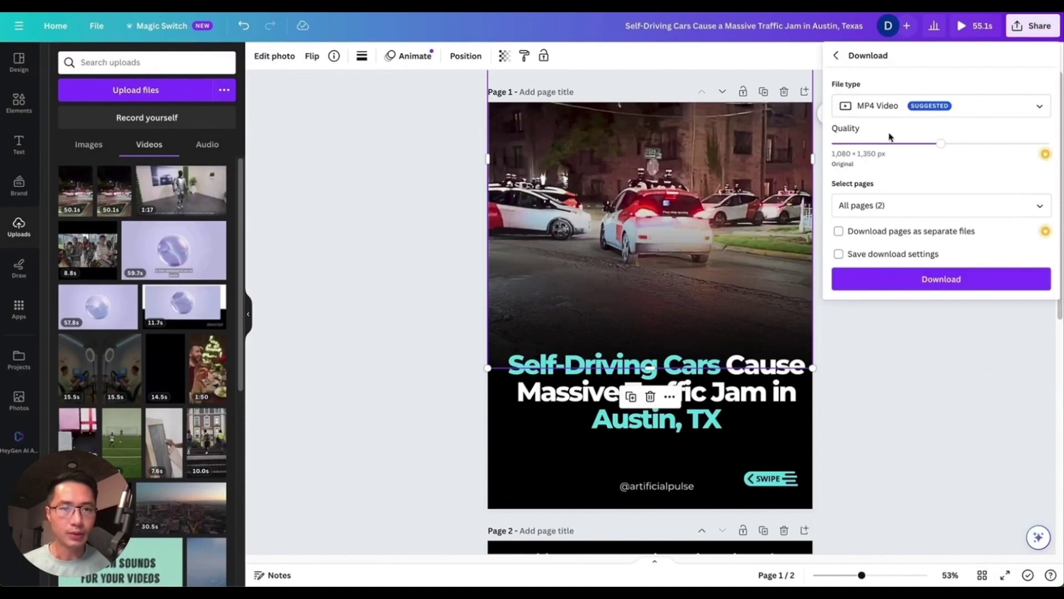
left_click(886, 107)
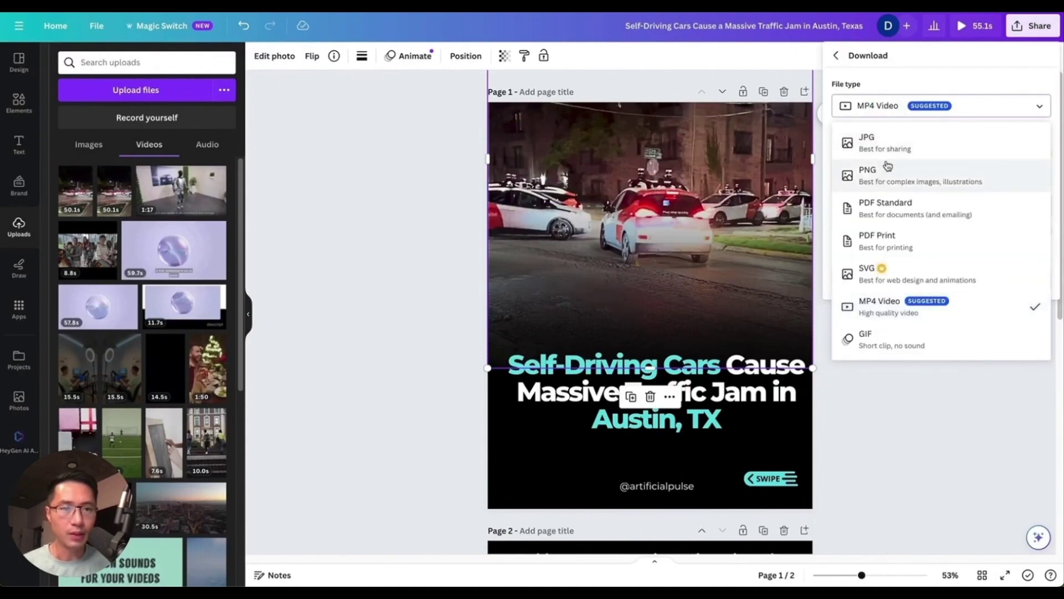
left_click(898, 147)
left_click(882, 240)
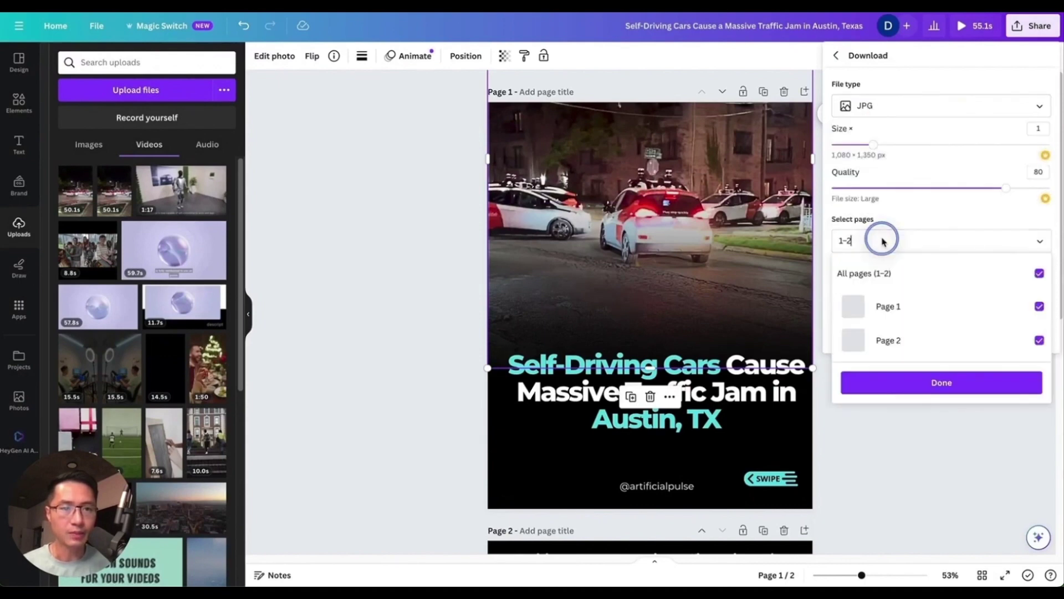
left_click(901, 338)
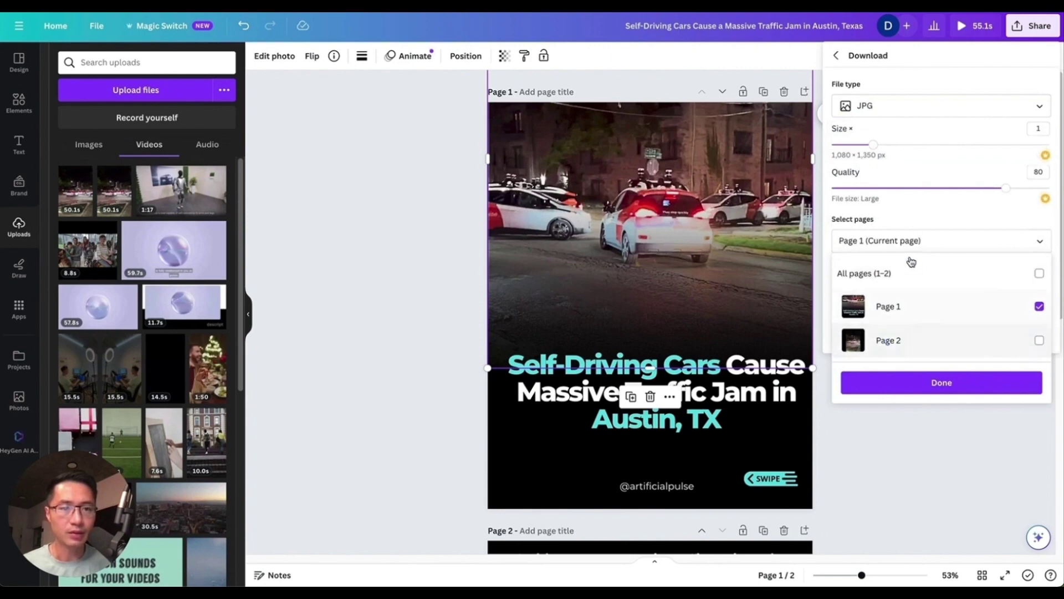
left_click(915, 218)
left_click(938, 335)
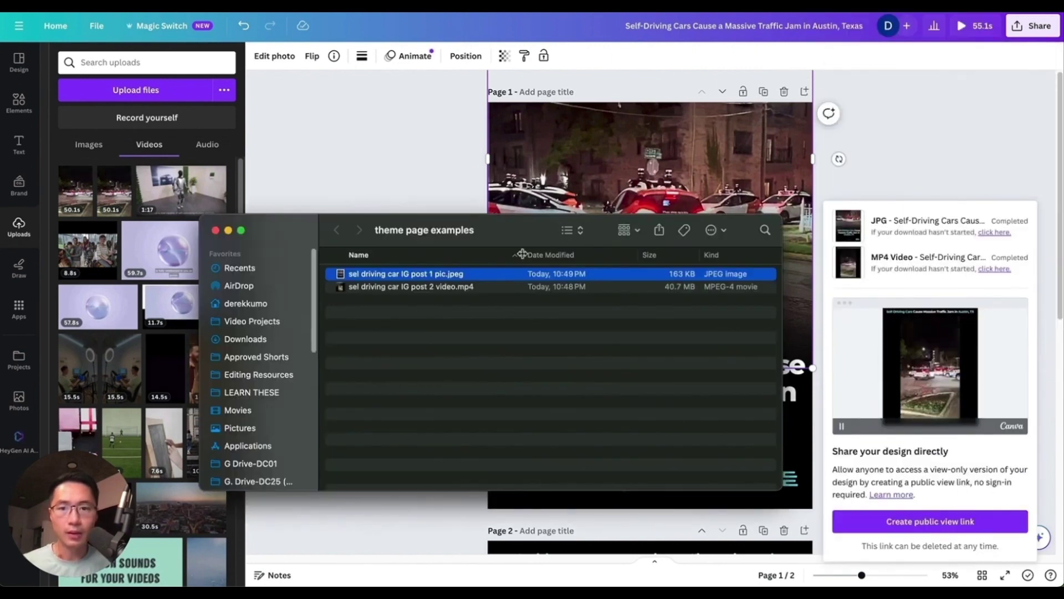
Step: Preview the exported page 1 picture and open the exported page 2 video in Finder
key("space")
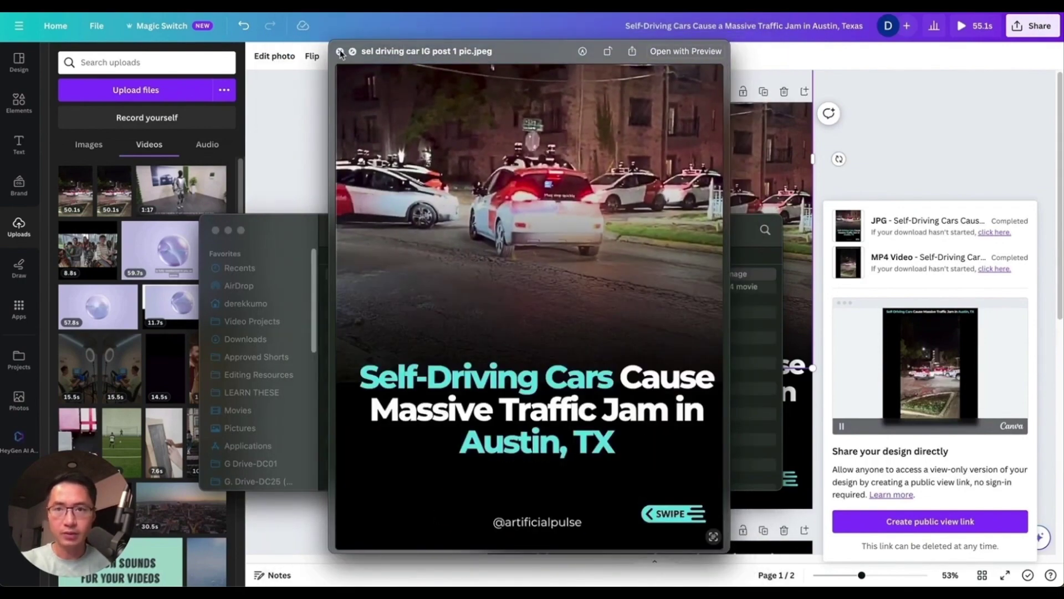
left_click(341, 53)
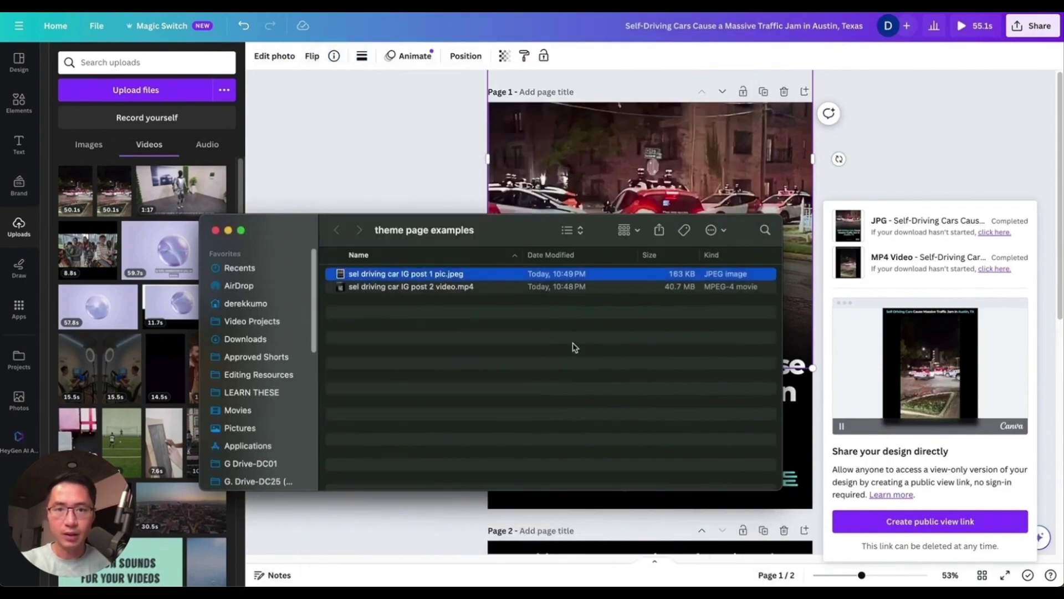
double_click(459, 287)
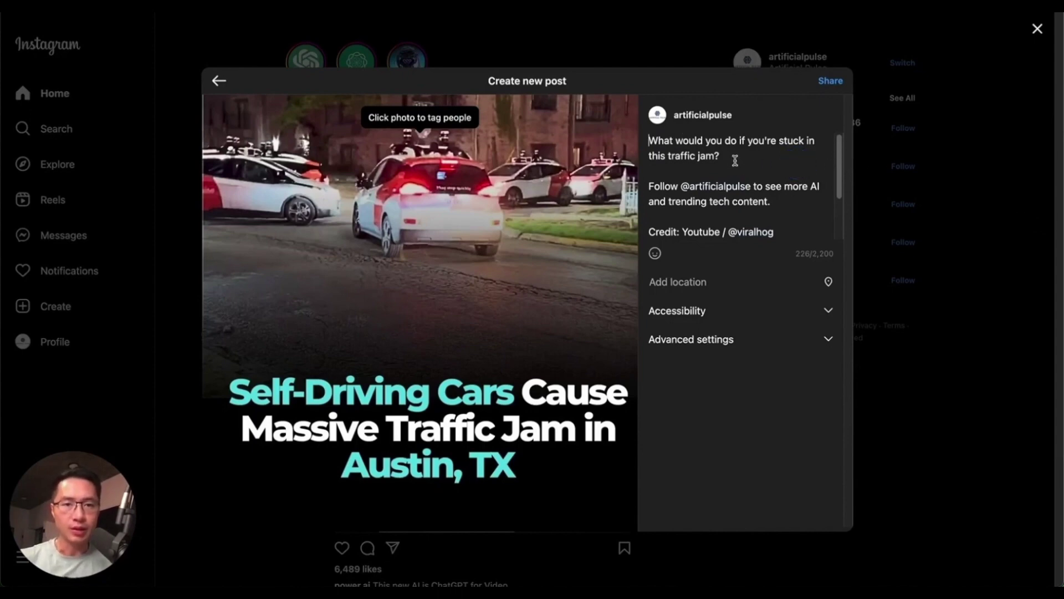
Step: Switch to Instagram's new post and review its caption from the opening question down to the hashtags
left_click_drag(839, 150, 837, 164)
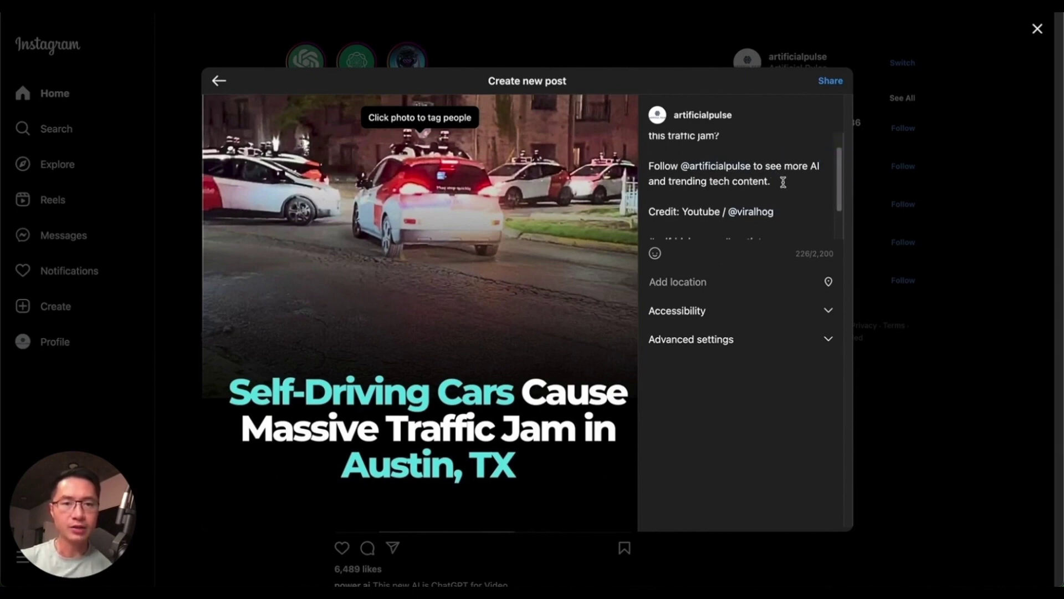
left_click_drag(833, 169, 836, 183)
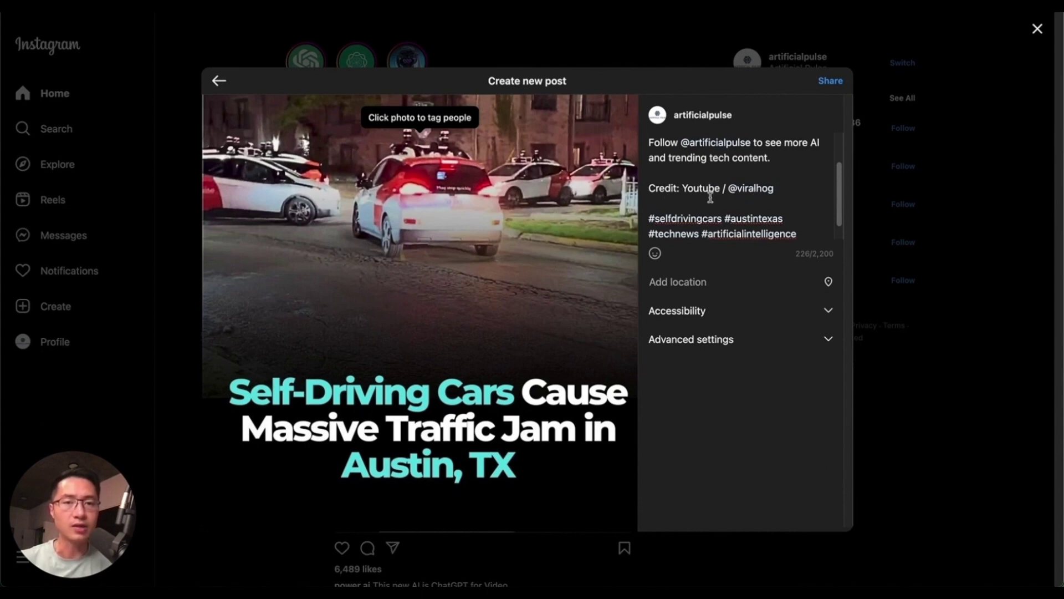
left_click_drag(840, 192, 841, 201)
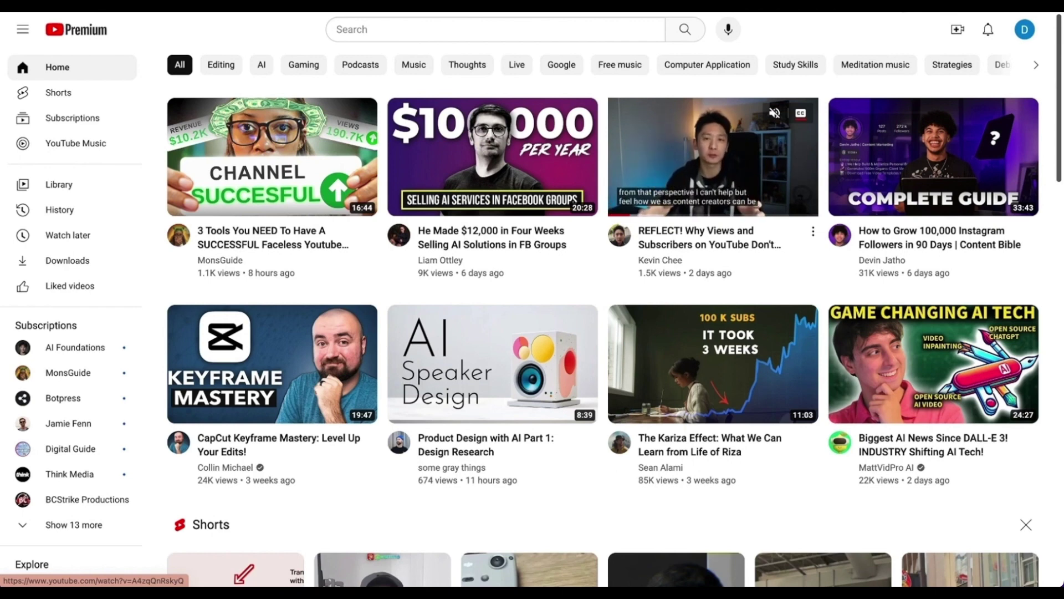
Step: Search YouTube for "productivity"
key("slash")
type("pro")
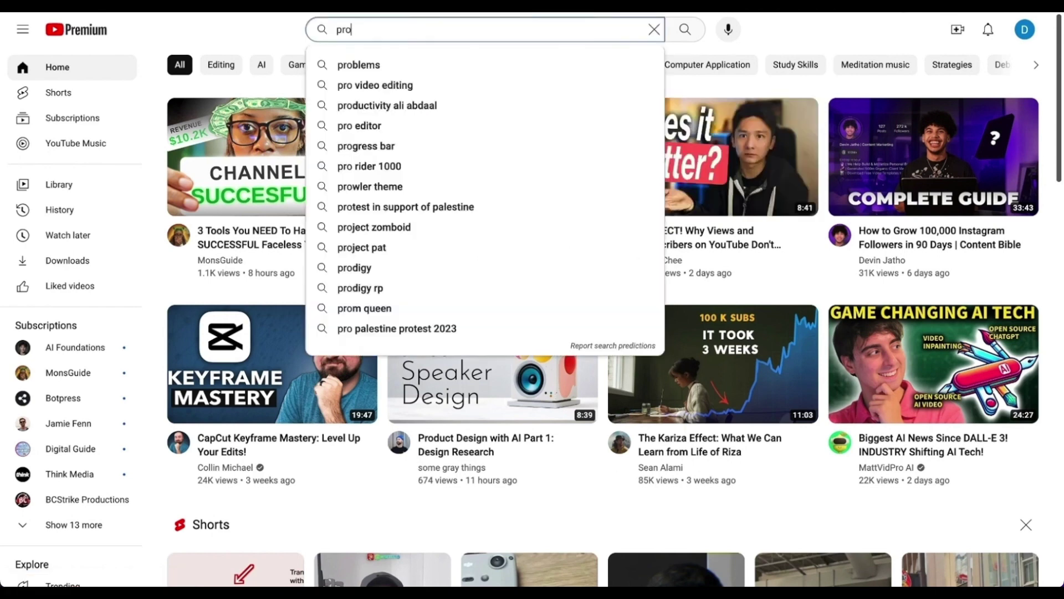
type("duct")
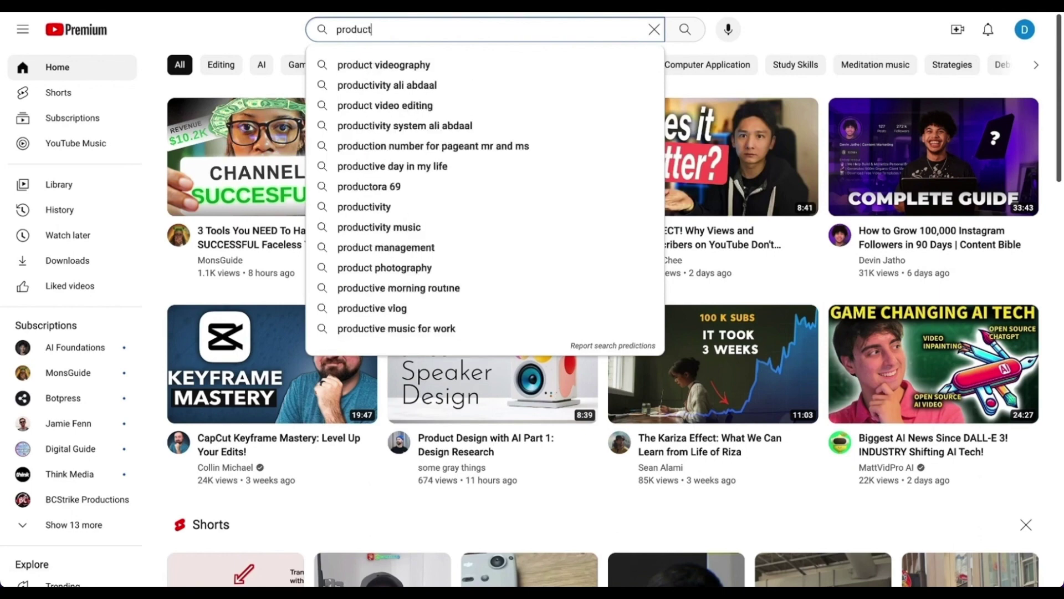
type("ivity")
key("Return")
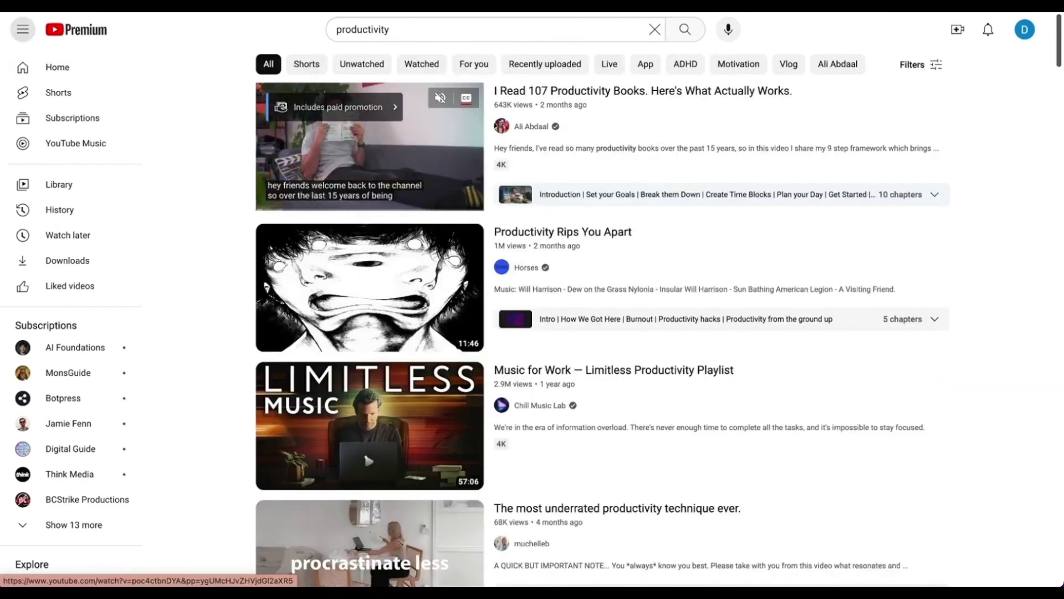
Step: Filter the productivity results to videos uploaded this month and sort them by view count
left_click(923, 67)
left_click(348, 289)
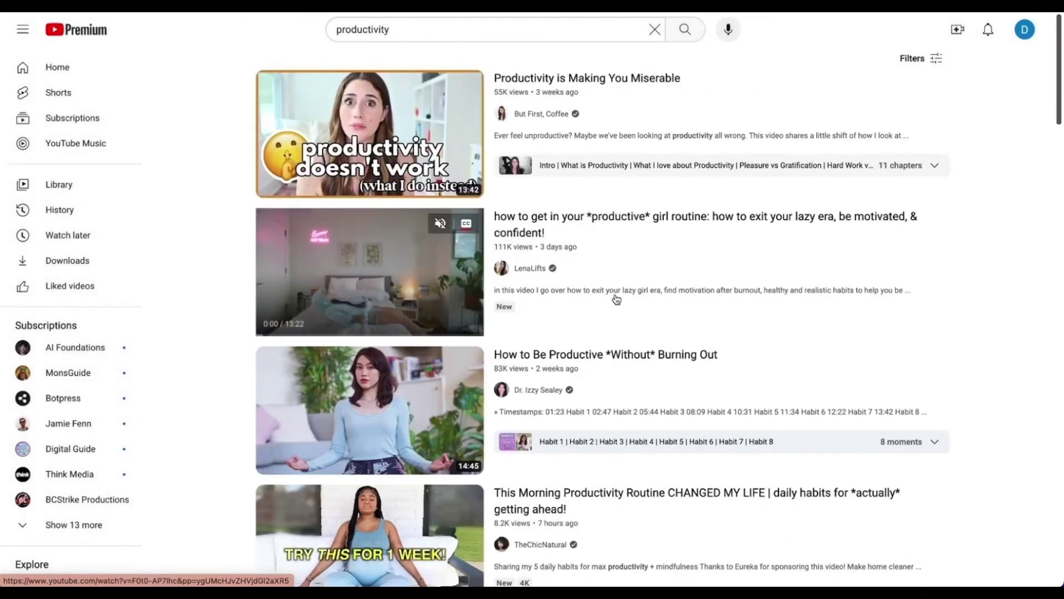
left_click(922, 58)
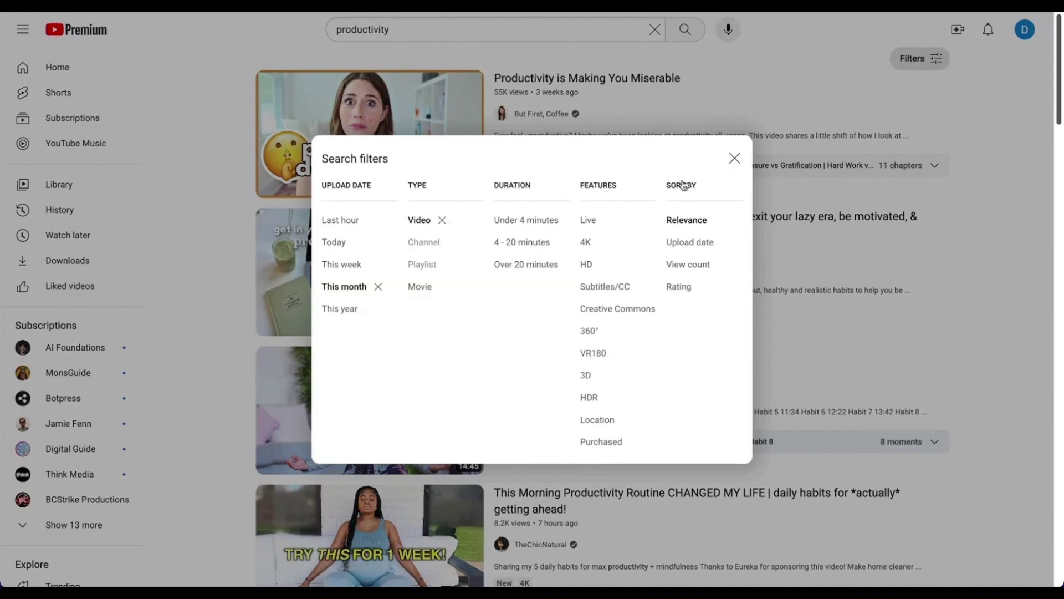
left_click(690, 265)
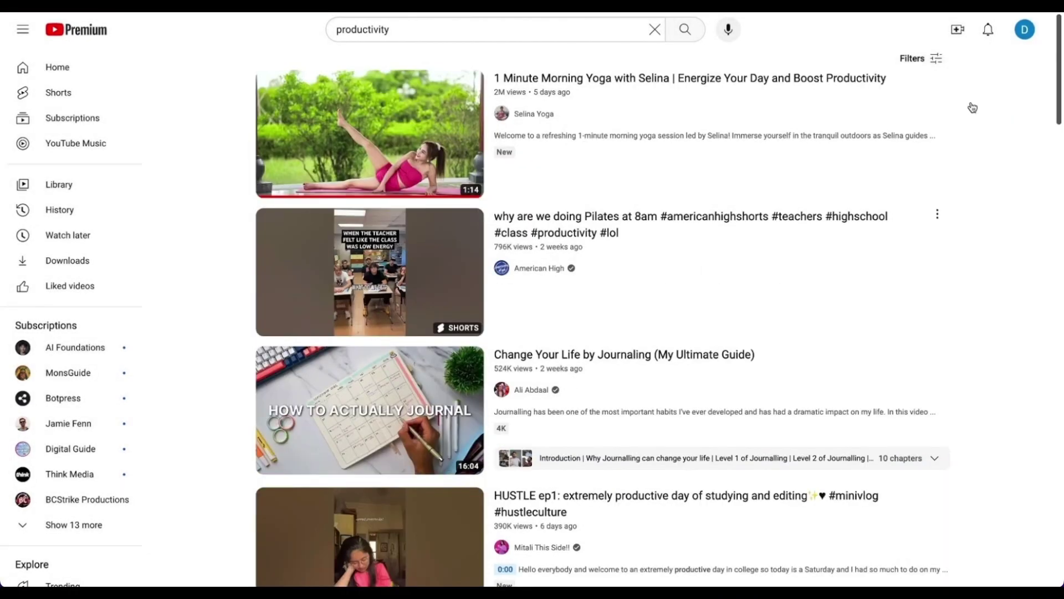
Step: Open the video "8 Simple Hacks to Improve Your Health" from the filtered results
scroll(963, 109, "down", 1)
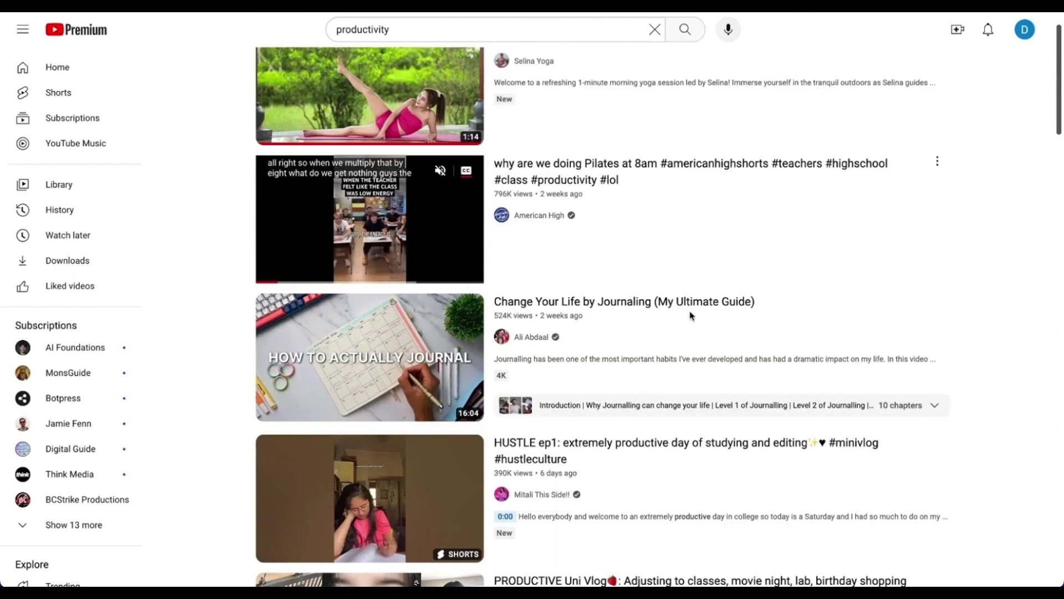
scroll(791, 321, "down", 10)
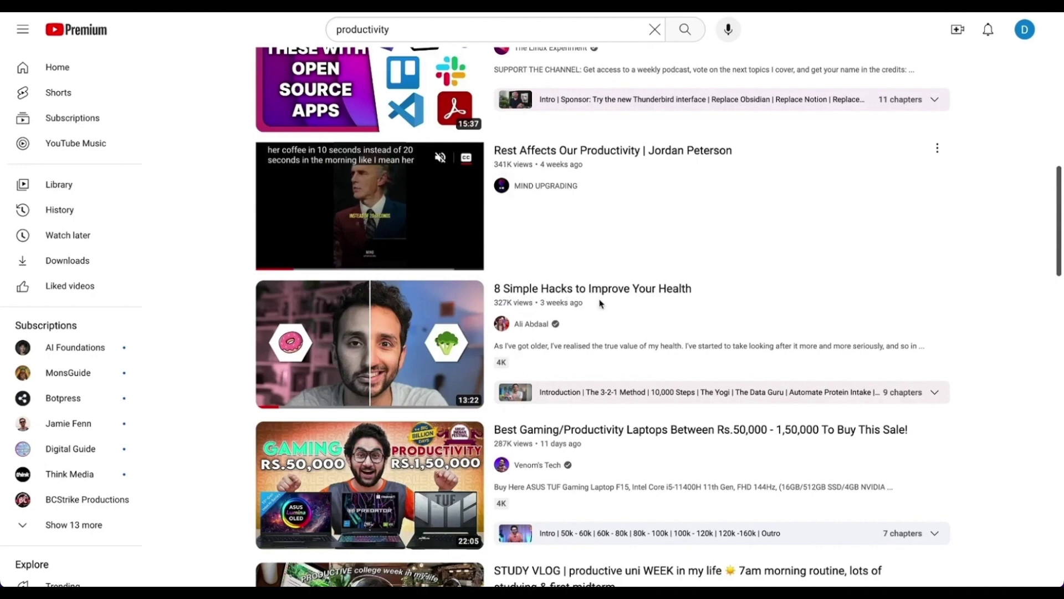
left_click(665, 287)
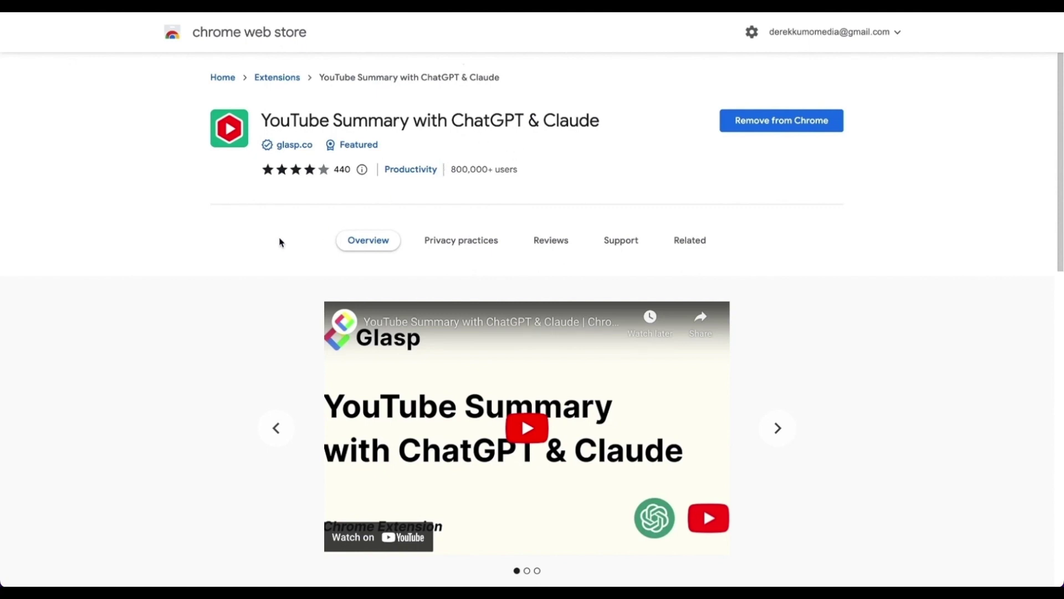
Step: View the YouTube Summary with ChatGPT & Claude extension page, and send the health hacks video's transcript to ChatGPT for a concise summary
scroll(272, 227, "down", 1)
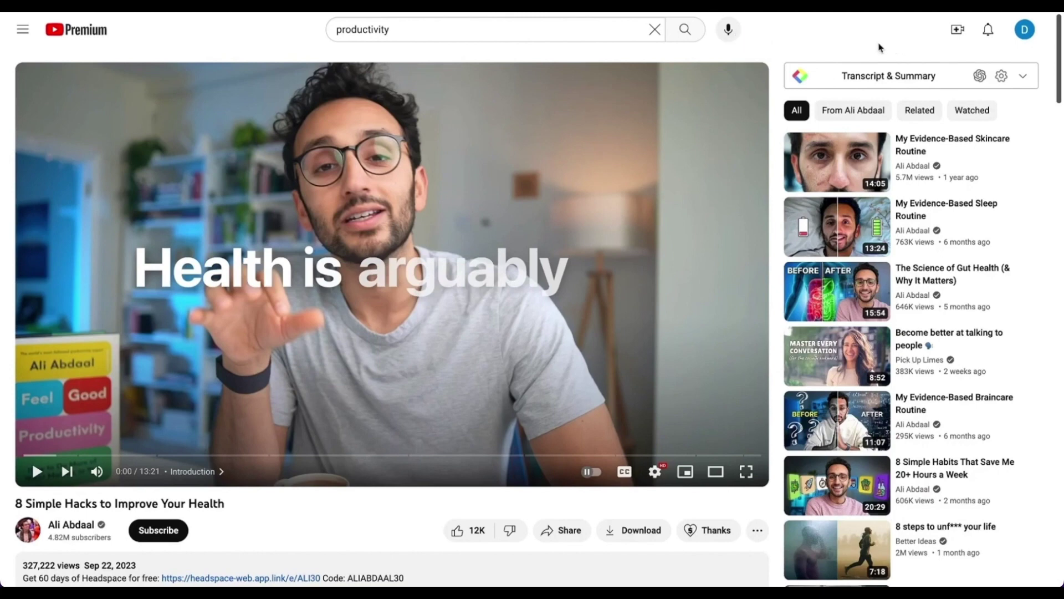
left_click(980, 78)
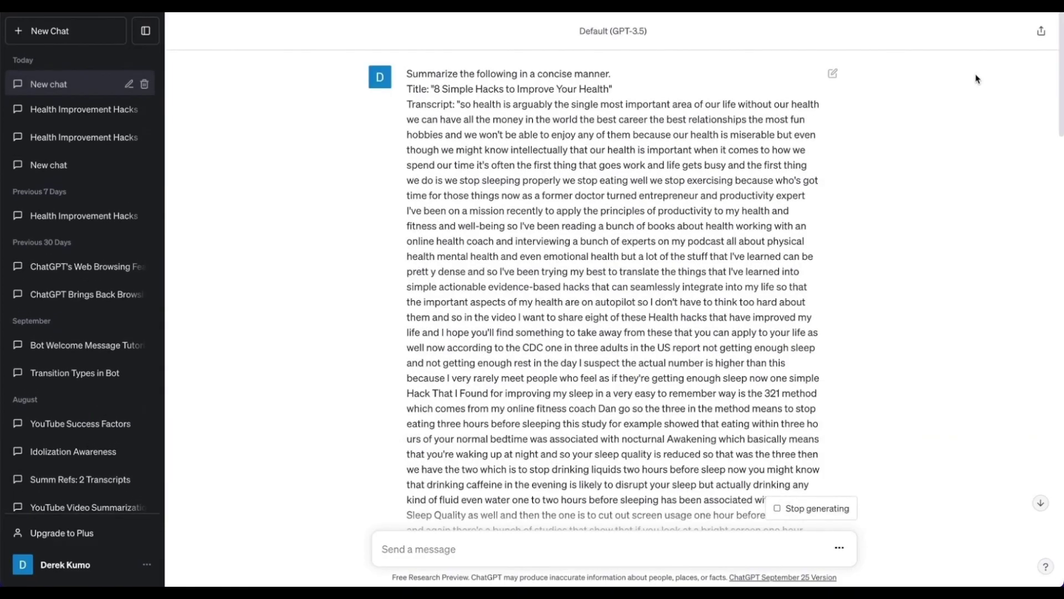
scroll(922, 124, "down", 15)
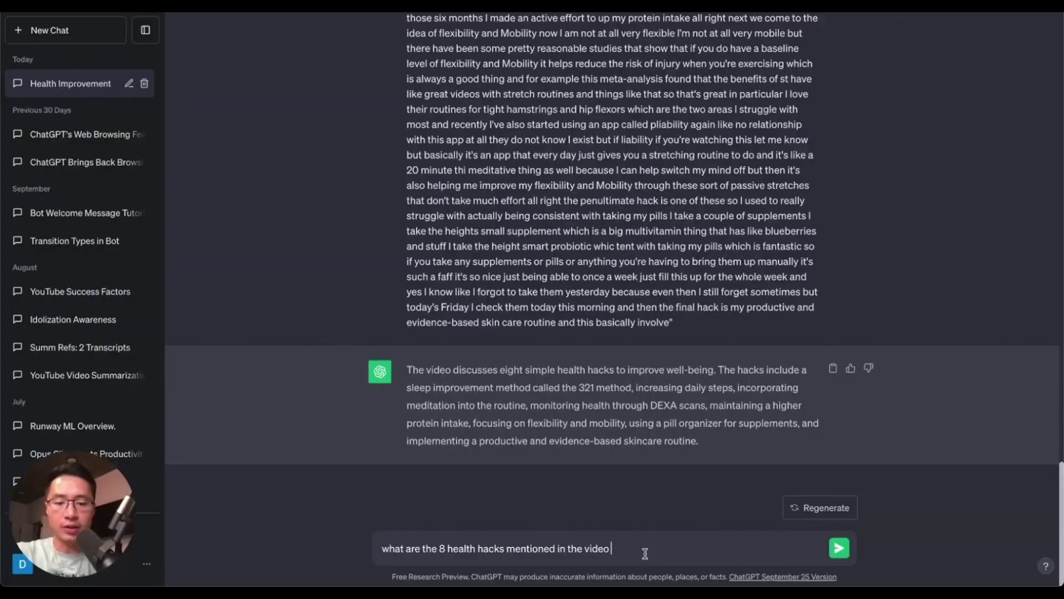
Step: Ask ChatGPT "what are the 8 hacks mentioned in the video, provide me the list and give me a 1 sentence summary for each hack"
double_click(458, 549)
key("BackSpace")
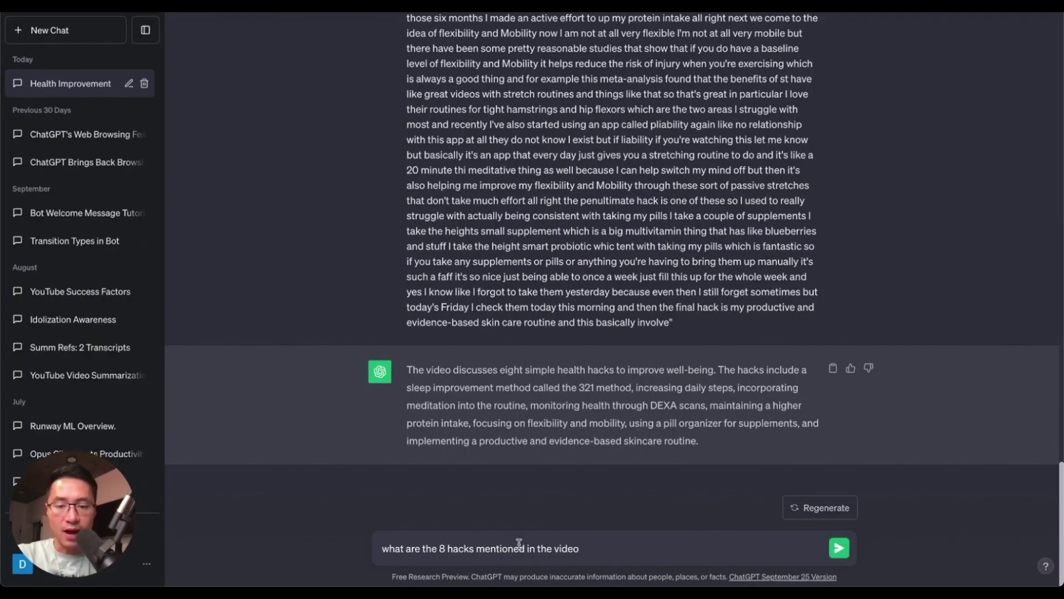
left_click(589, 550)
type(", provide m")
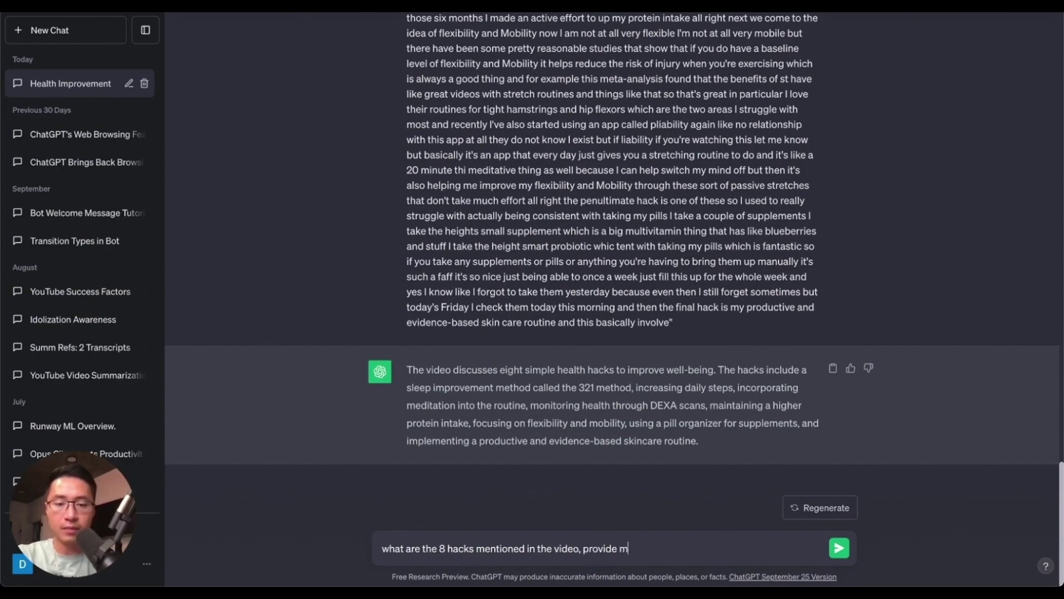
type("e the list and give ")
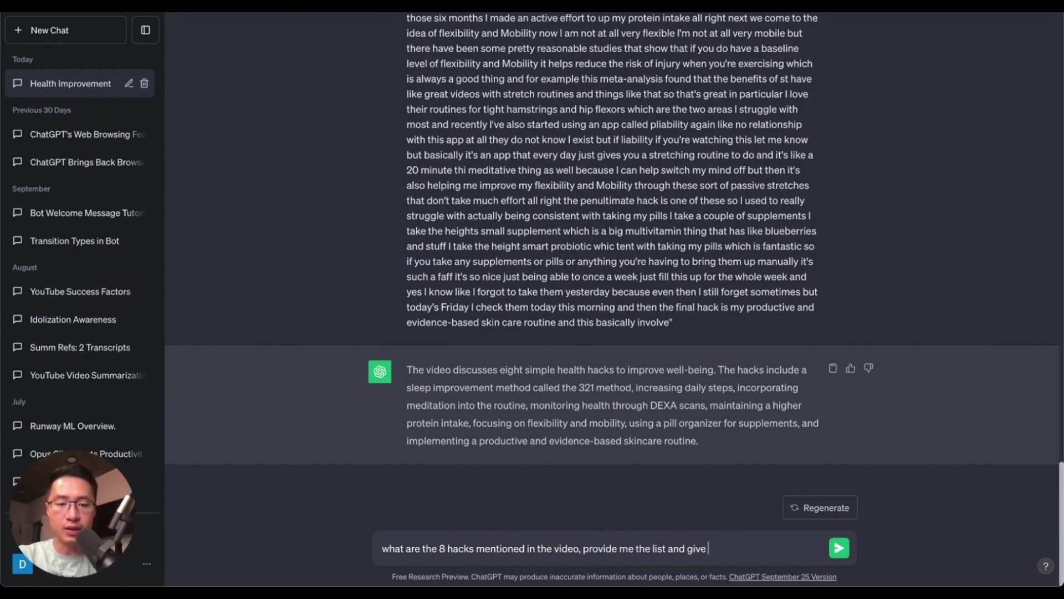
type("me a 1 sentence summar")
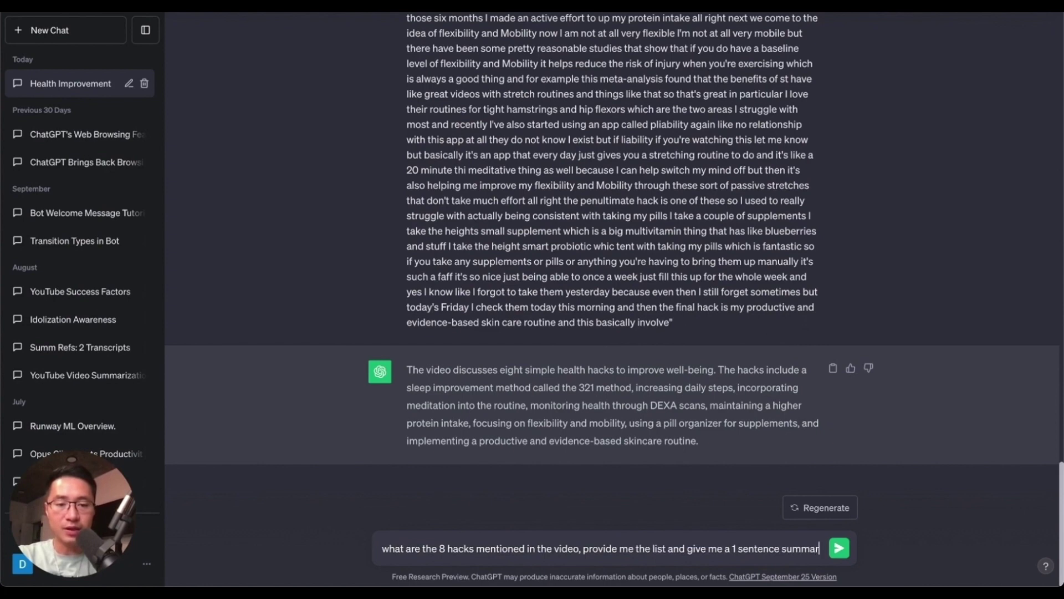
type("y  for each hack")
key("Return")
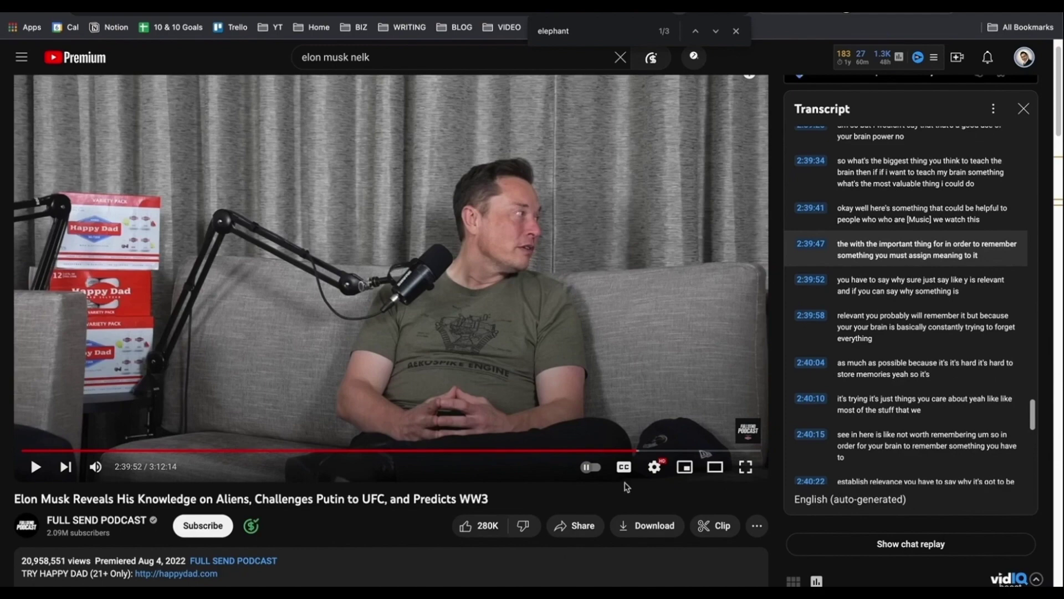
Step: Copy the Elon Musk podcast video's share link and set up its 1080p MP4 download in 4K Video Downloader, browsing for a save location
scroll(633, 508, "down", 1)
scroll(633, 509, "down", 1)
left_click(579, 499)
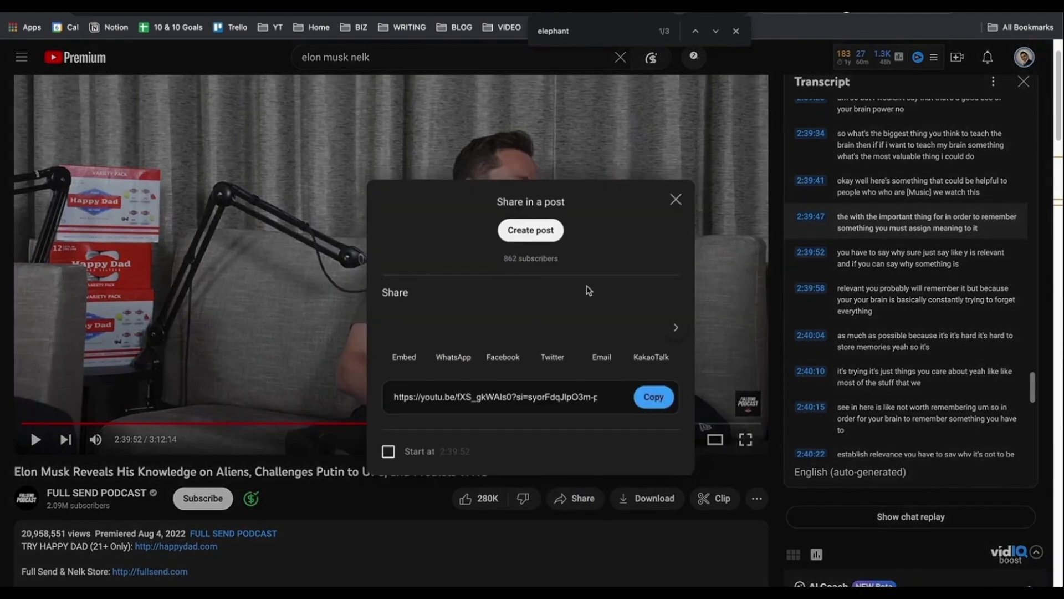
left_click(654, 397)
left_click(675, 199)
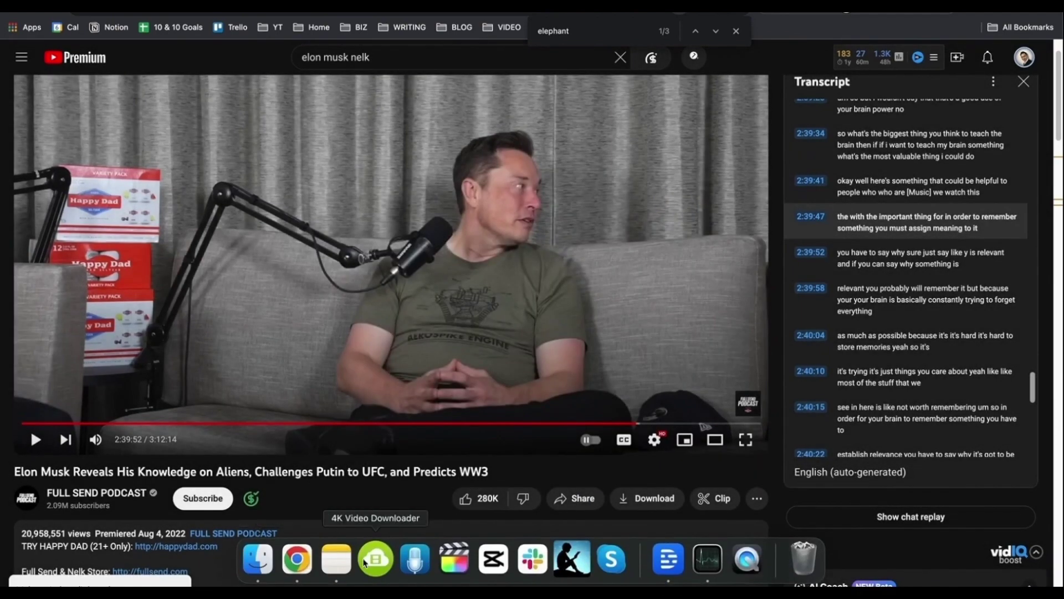
left_click(374, 564)
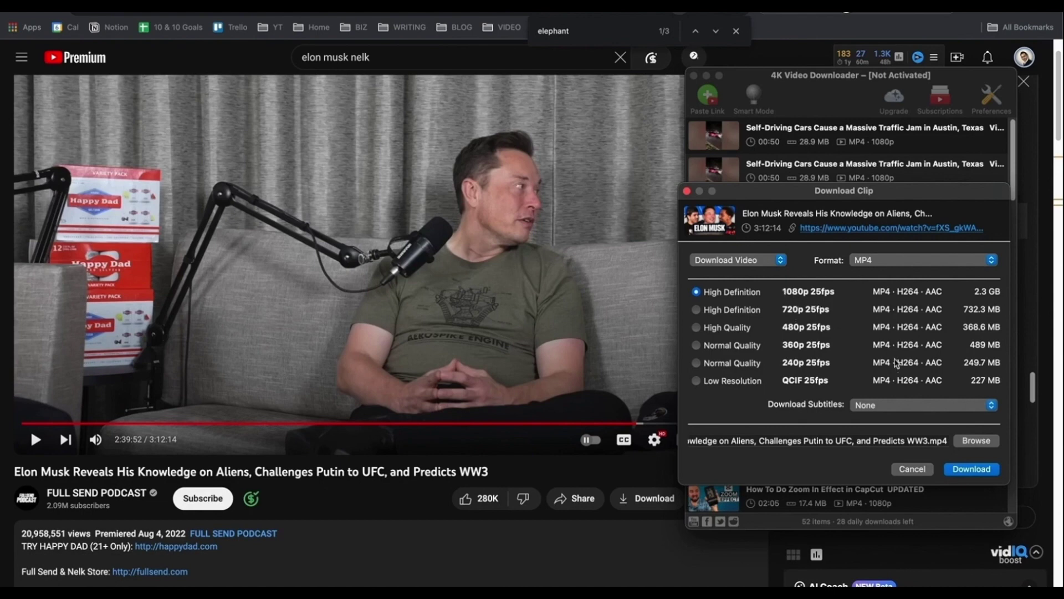
left_click(976, 440)
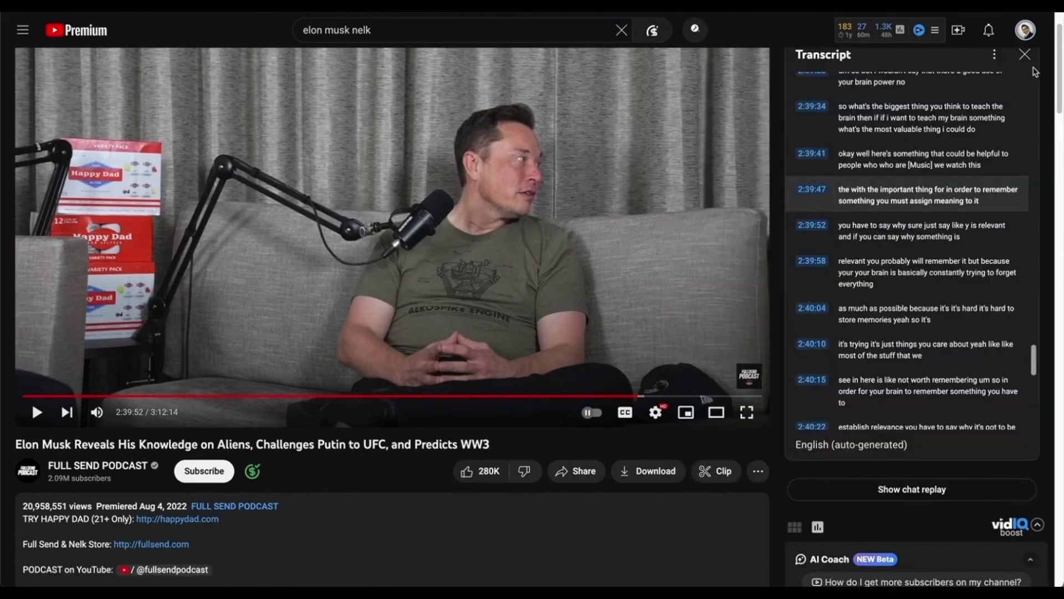
Step: Close the podcast video's transcript and show it again from the end of the video description
left_click(1024, 54)
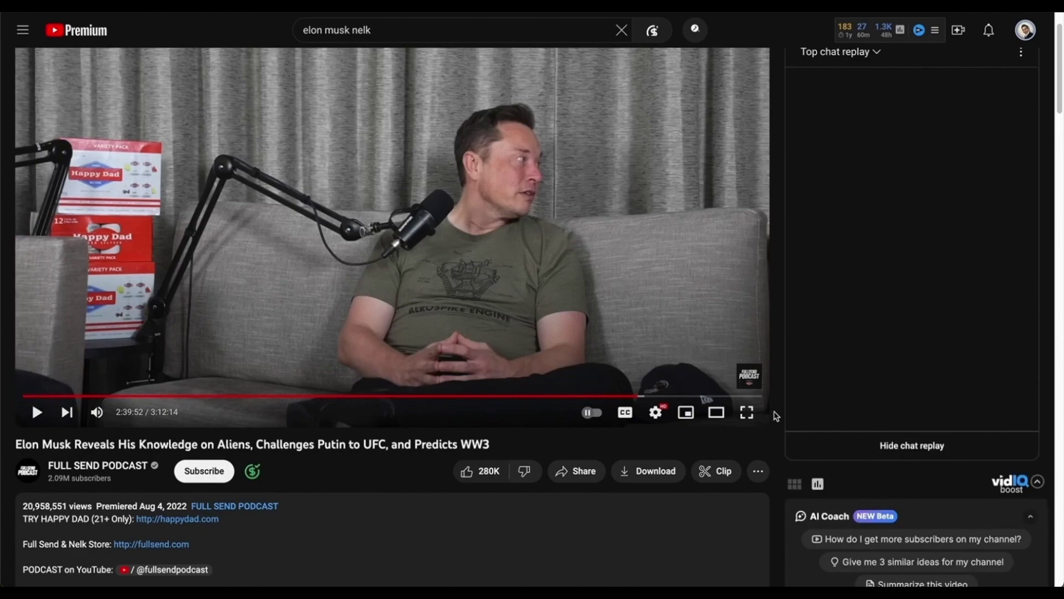
scroll(776, 416, "down", 8)
scroll(775, 417, "down", 3)
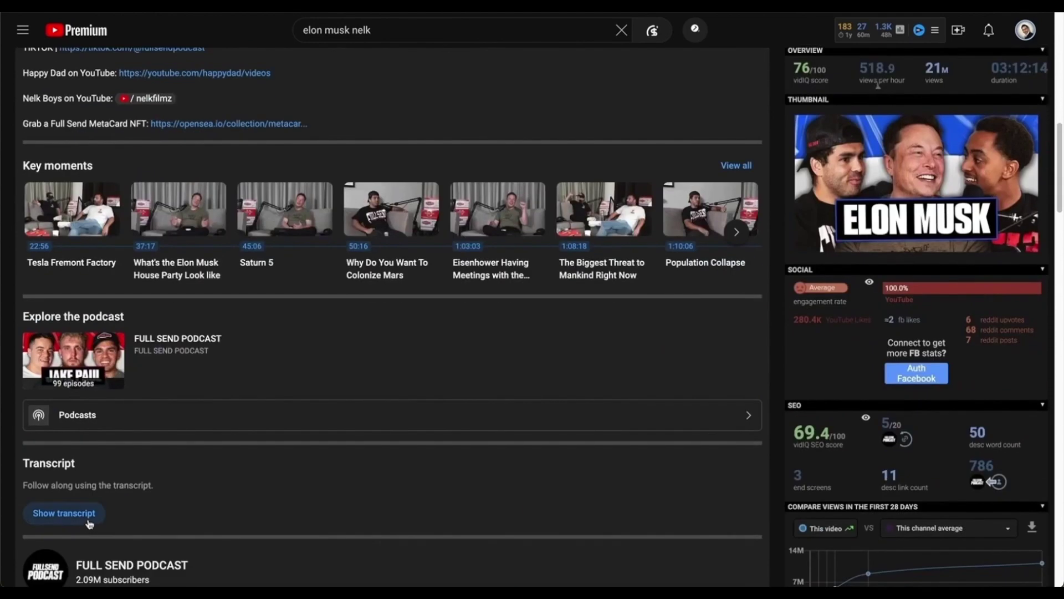
left_click(87, 519)
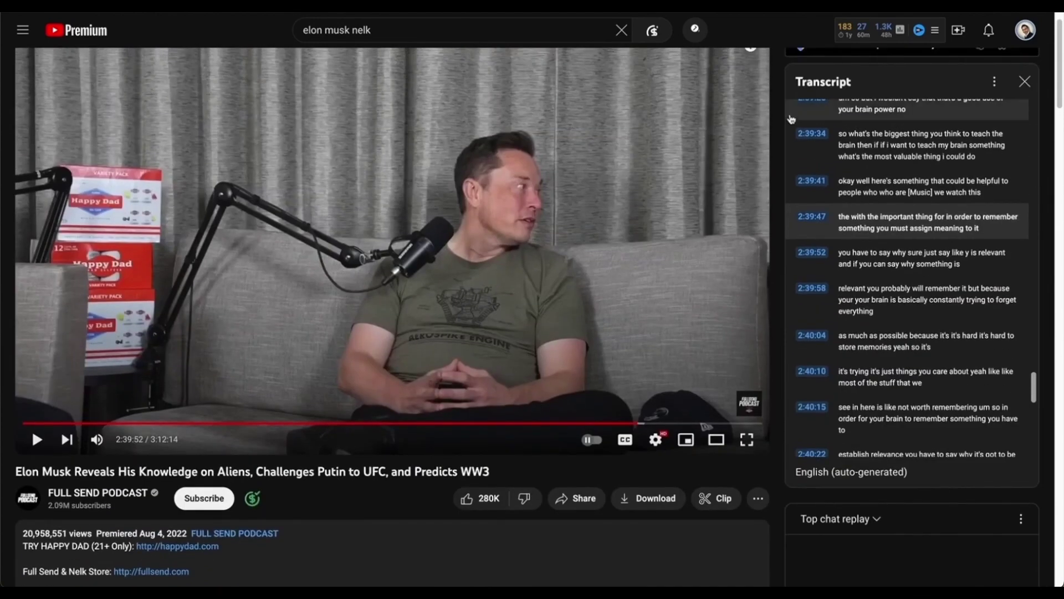
Step: Find the word "elephant" in the video transcript, and close the page search
mouse_move(776, 13)
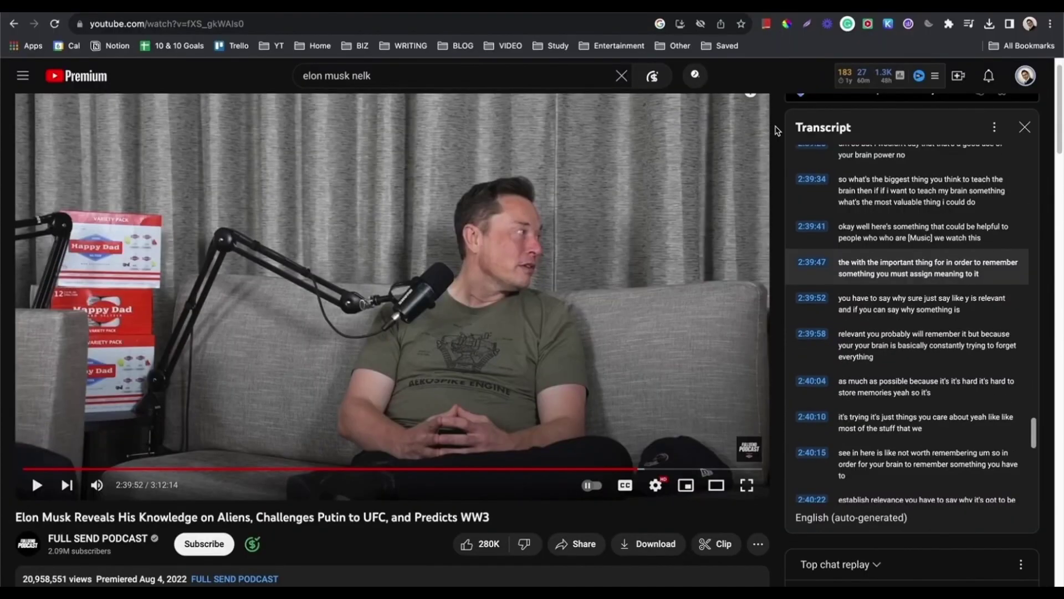
key("ctrl+f")
type("elephant")
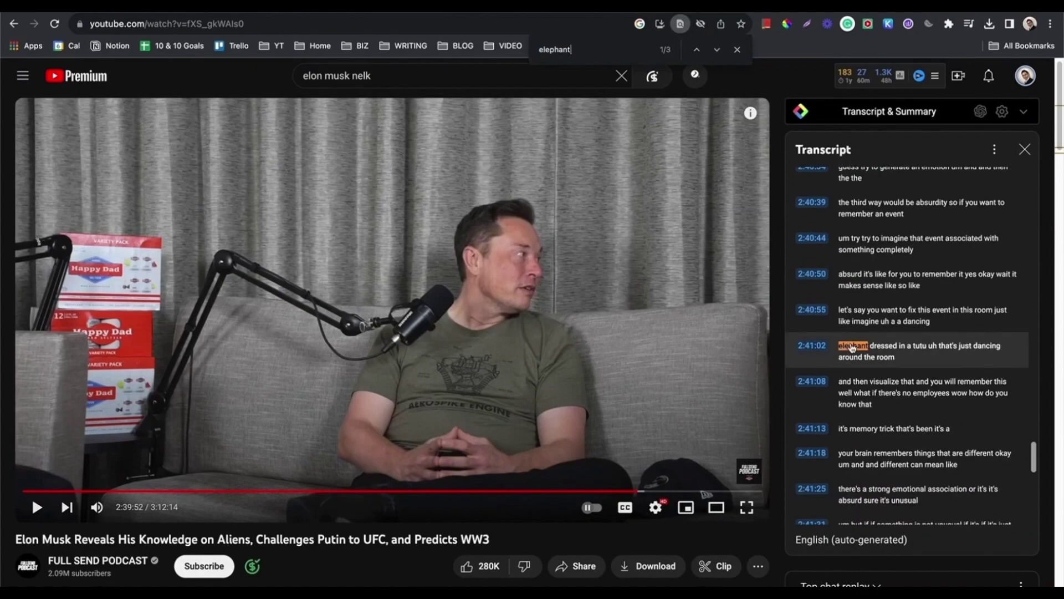
key("Escape")
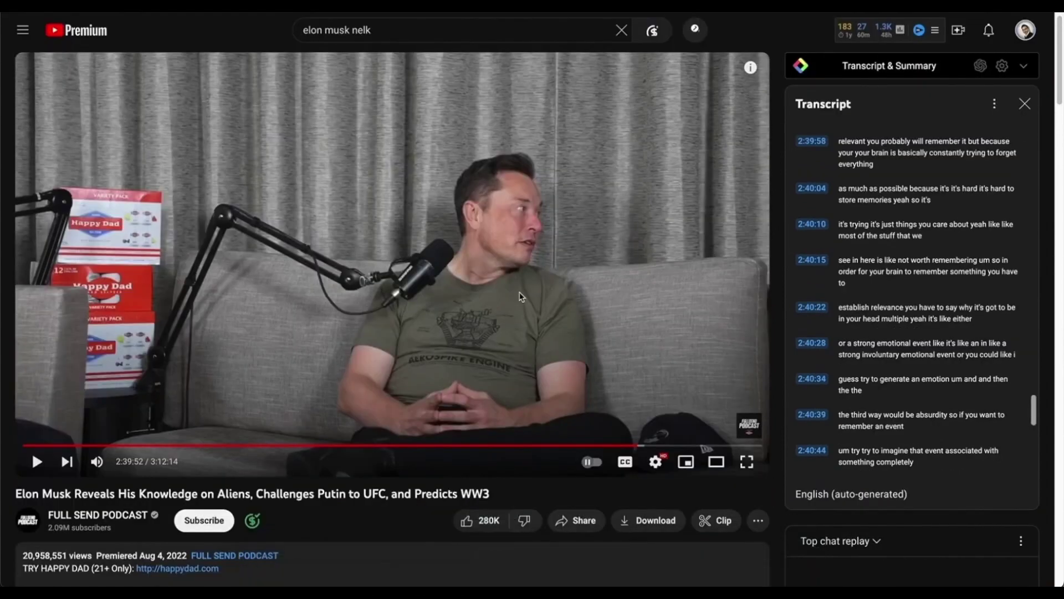
Step: Switch to CapCut, create a new project, and add the Elon Musk video from the "1. raw footage" folder to the timeline
left_click(505, 571)
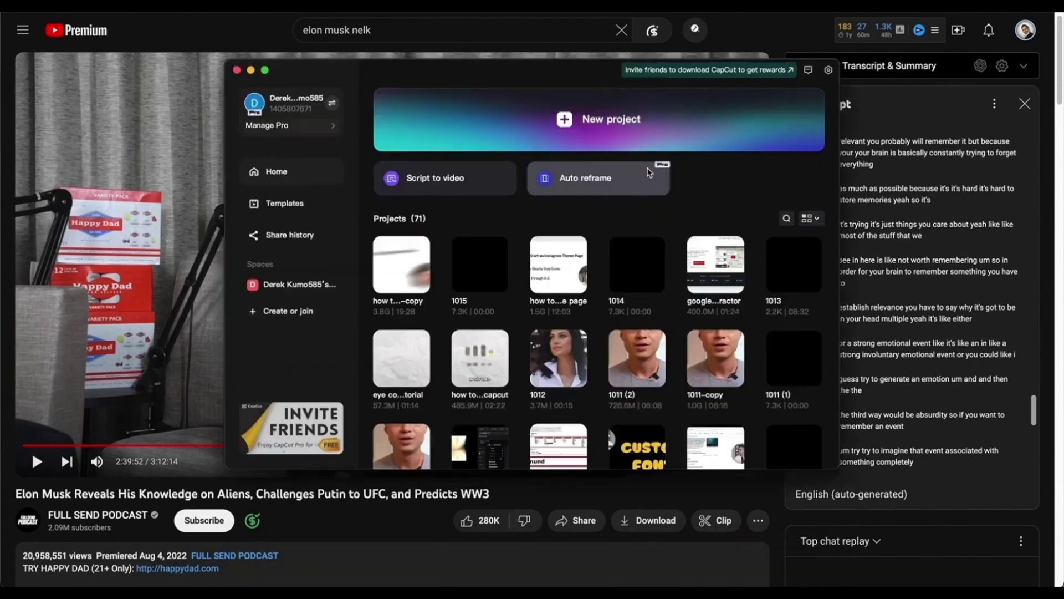
left_click(585, 131)
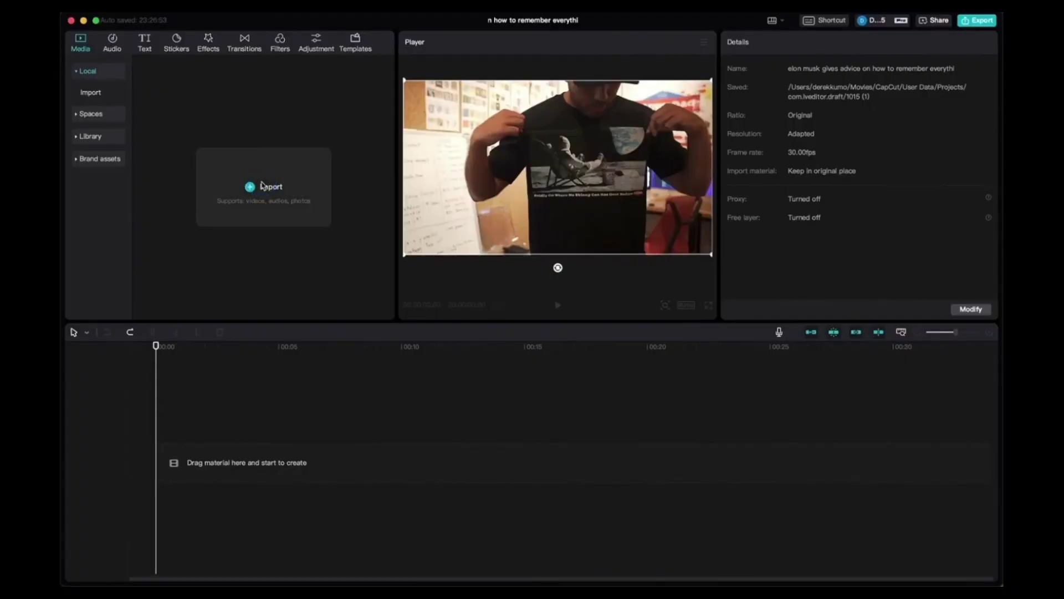
left_click(253, 189)
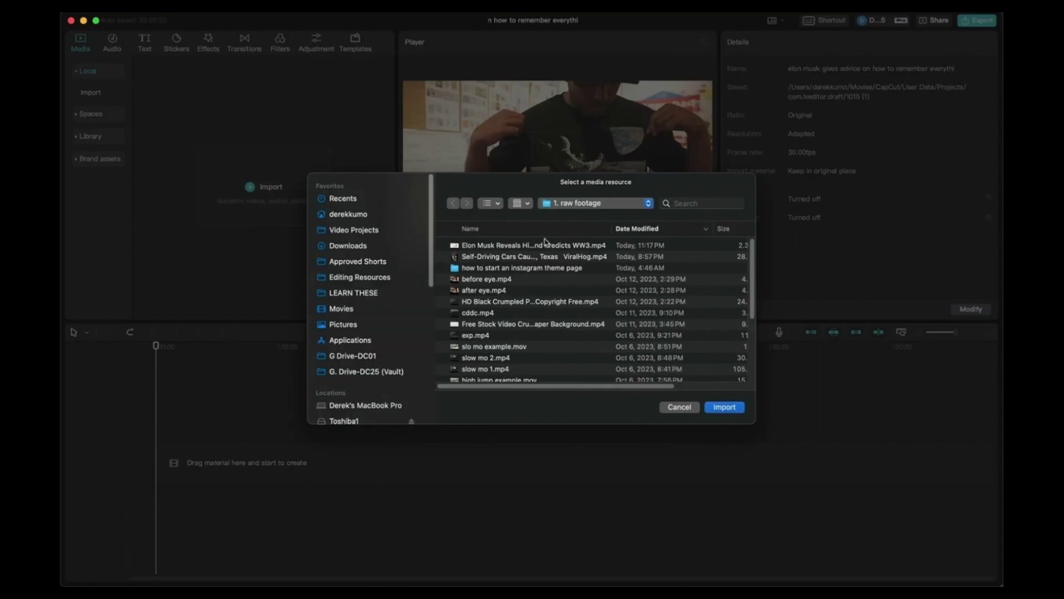
double_click(545, 244)
left_click(342, 515)
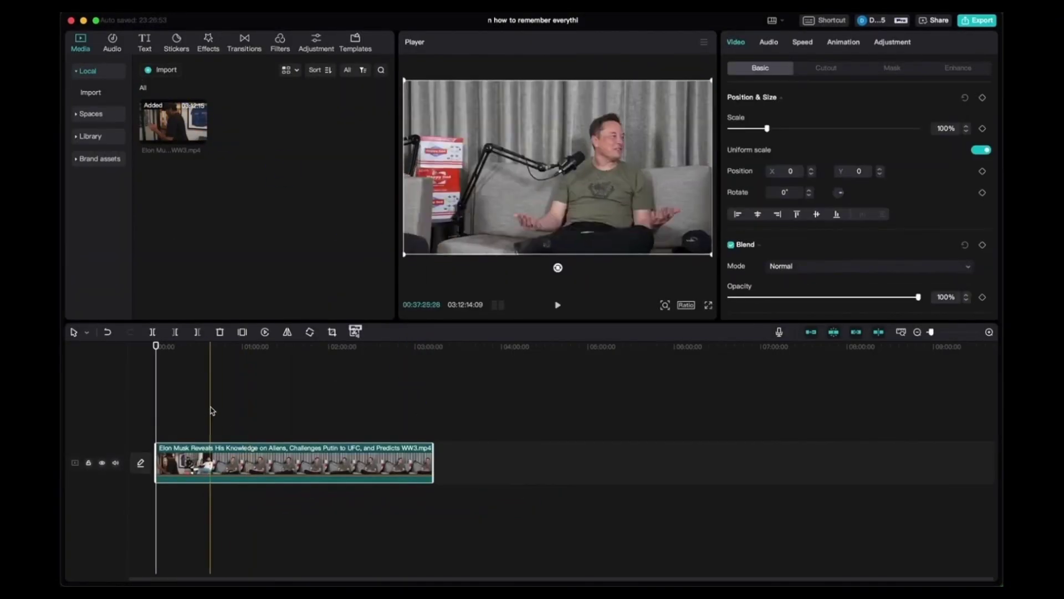
Step: Find the quote about remembering something in the CapCut timeline around 02:39:50, checking its timestamp against the YouTube transcript, and play it back
left_click(285, 397)
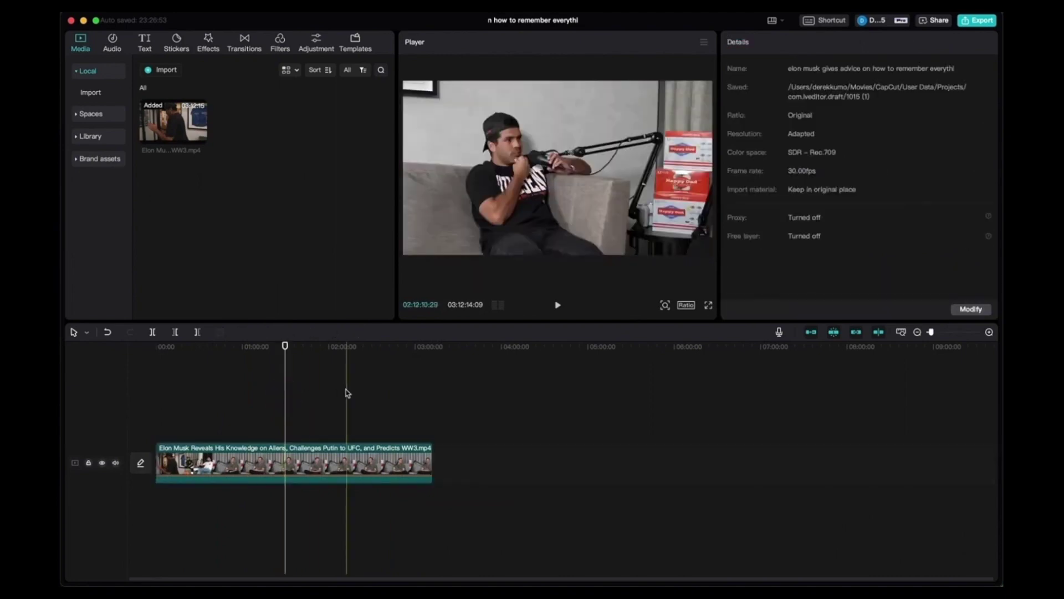
scroll(347, 393, "up", 5)
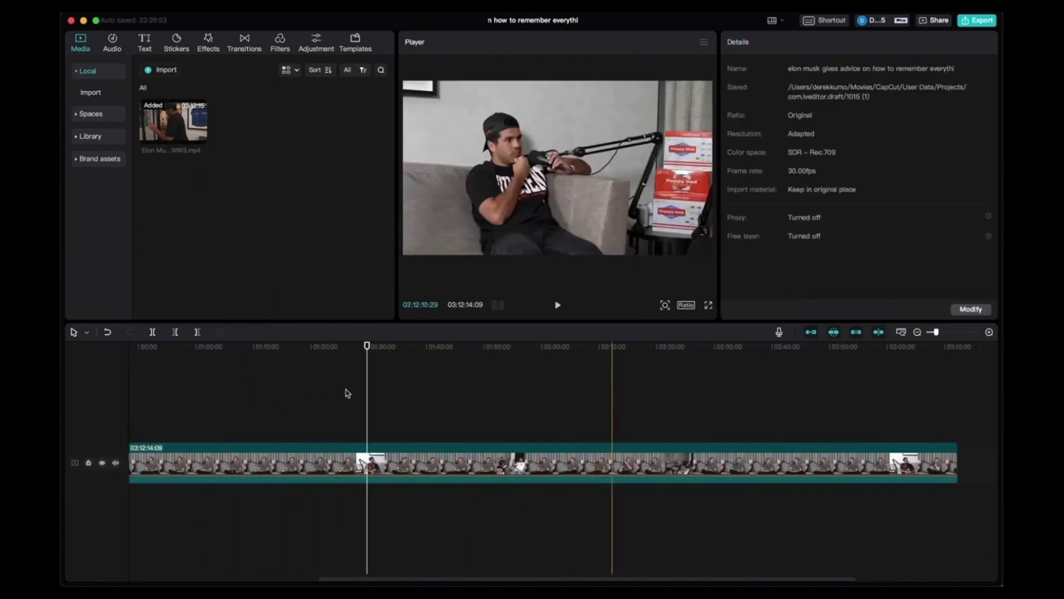
scroll(347, 393, "down", 3)
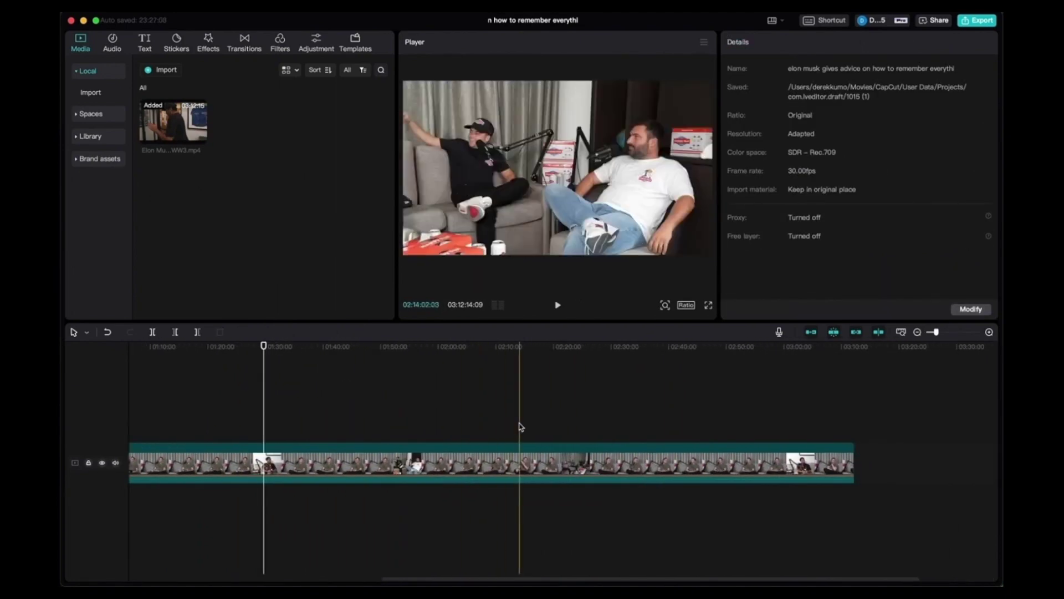
key("super+Tab")
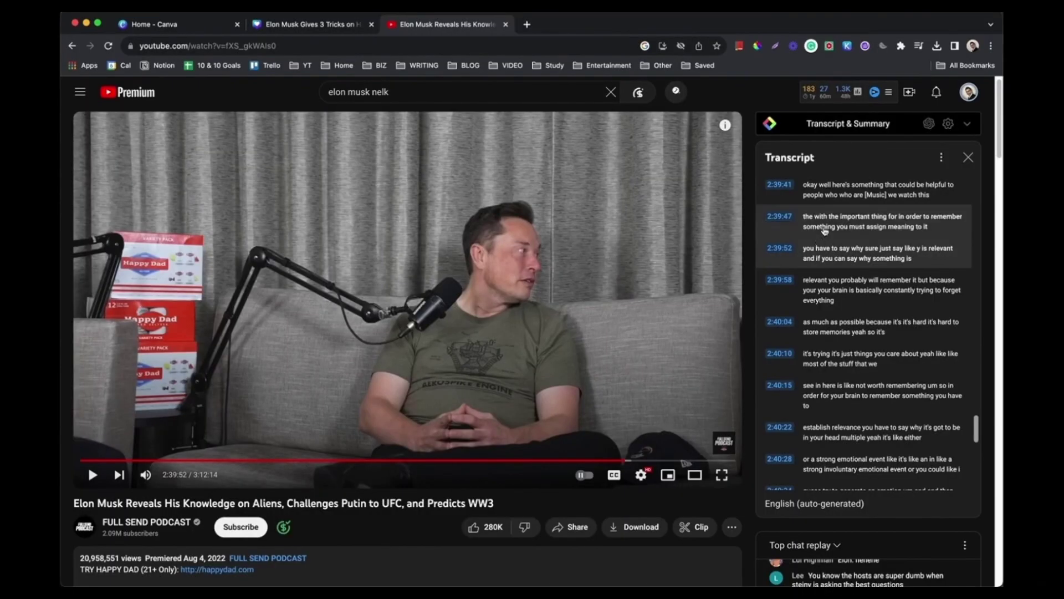
key("super+Tab")
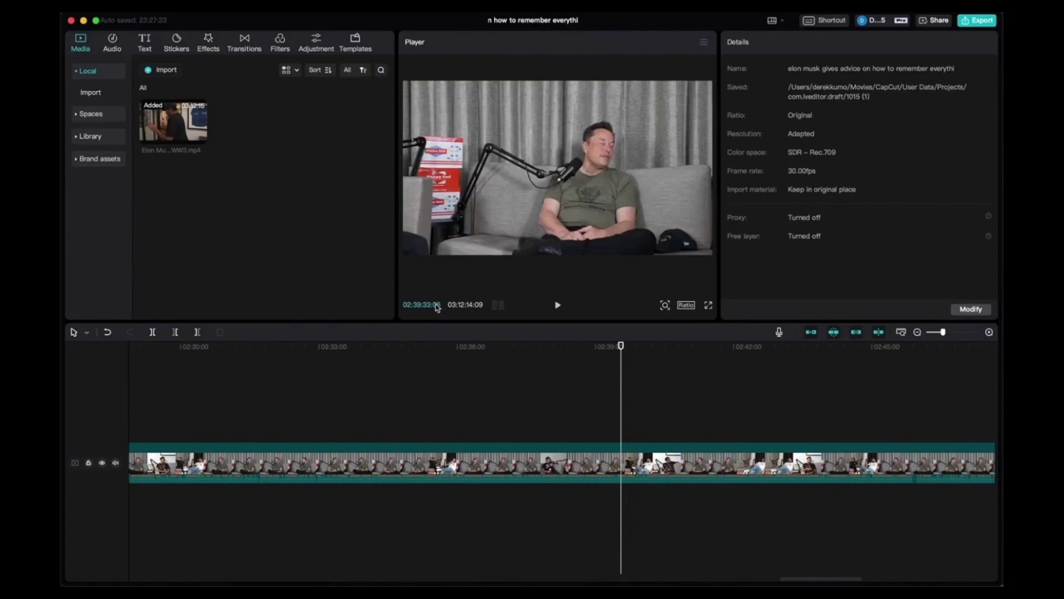
left_click(623, 340)
scroll(627, 343, "up", 2)
key("space")
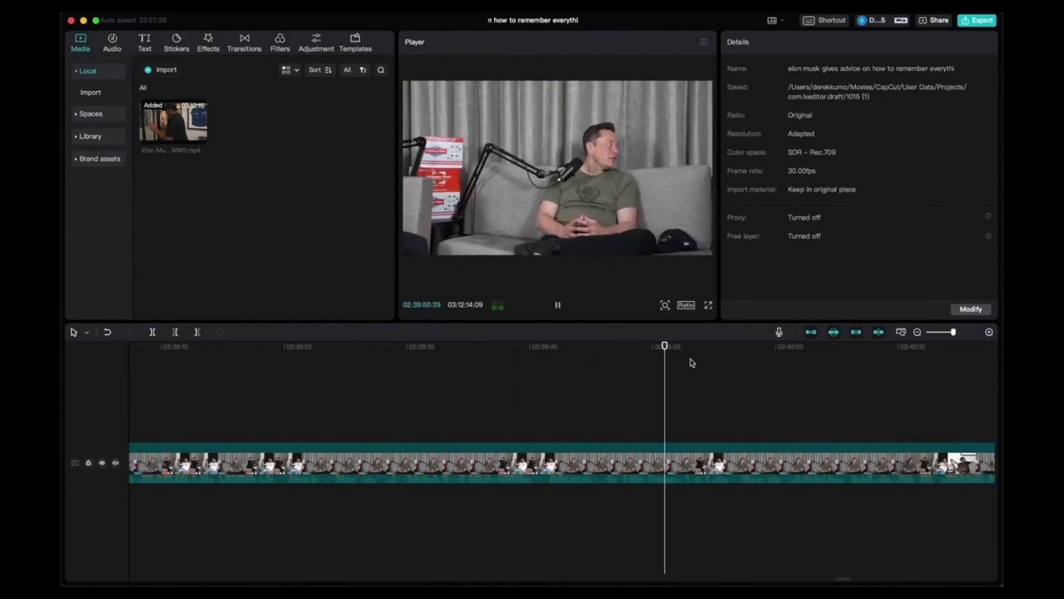
key("space")
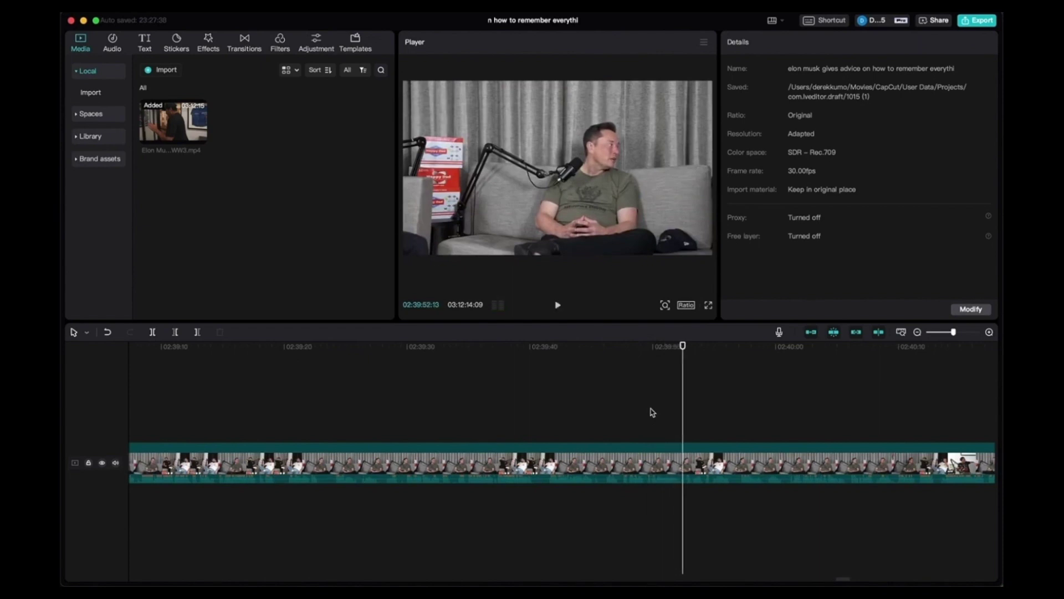
Step: Split the podcast video at 02:39:49:26, just before the quote, and delete everything ahead of the cut
scroll(652, 412, "up", 1)
left_click_drag(683, 346, 652, 347)
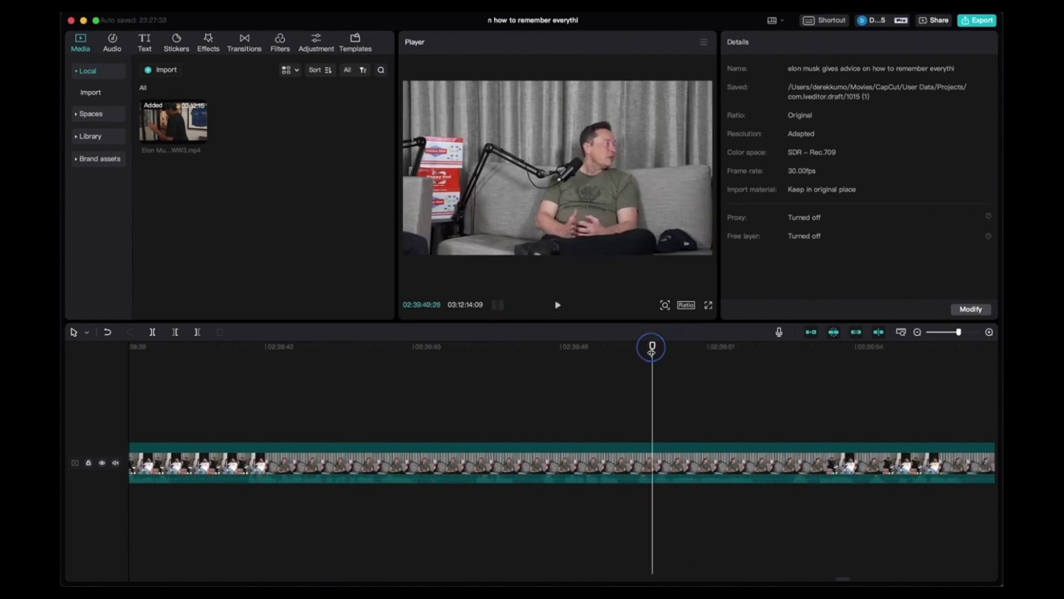
left_click(556, 302)
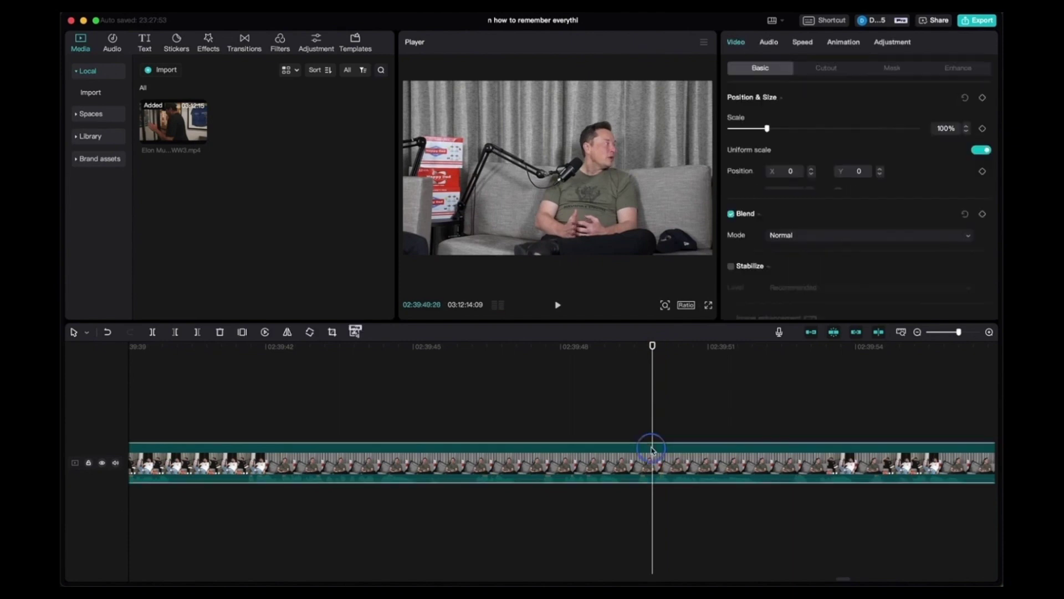
left_click(152, 332)
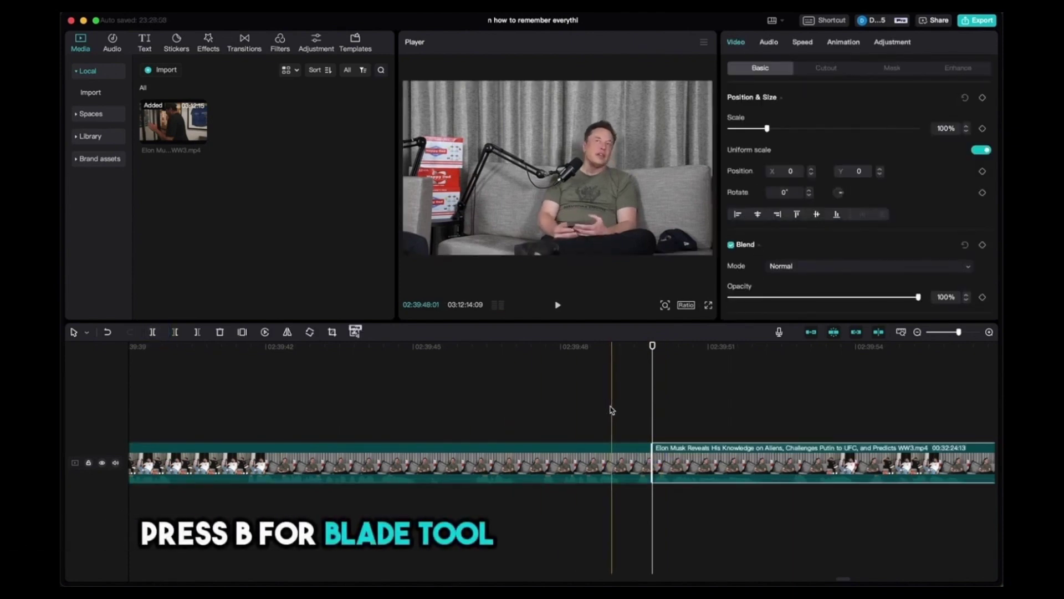
key("b")
left_click(652, 443)
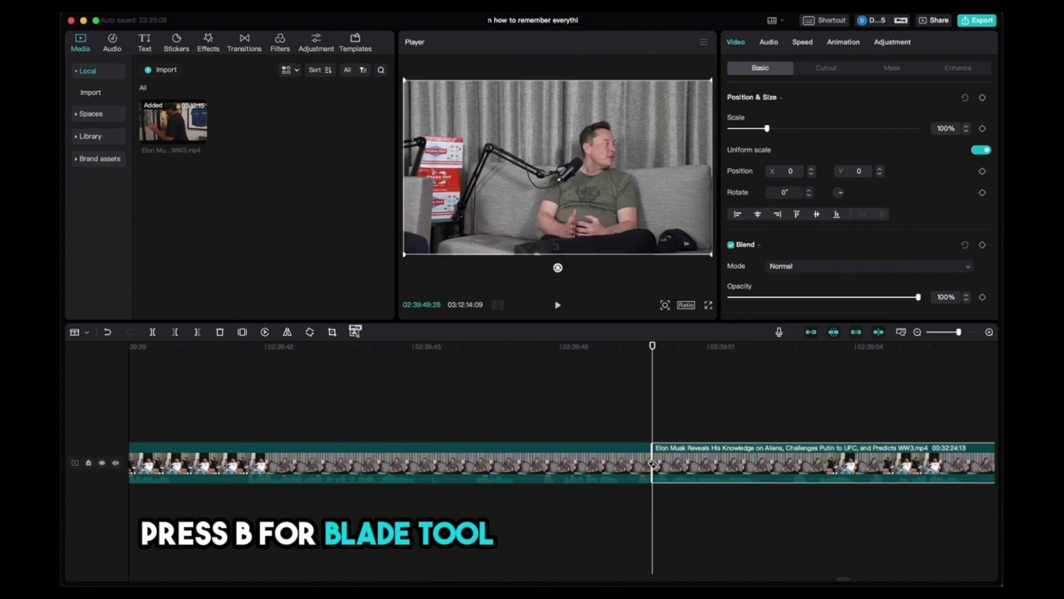
left_click(653, 463)
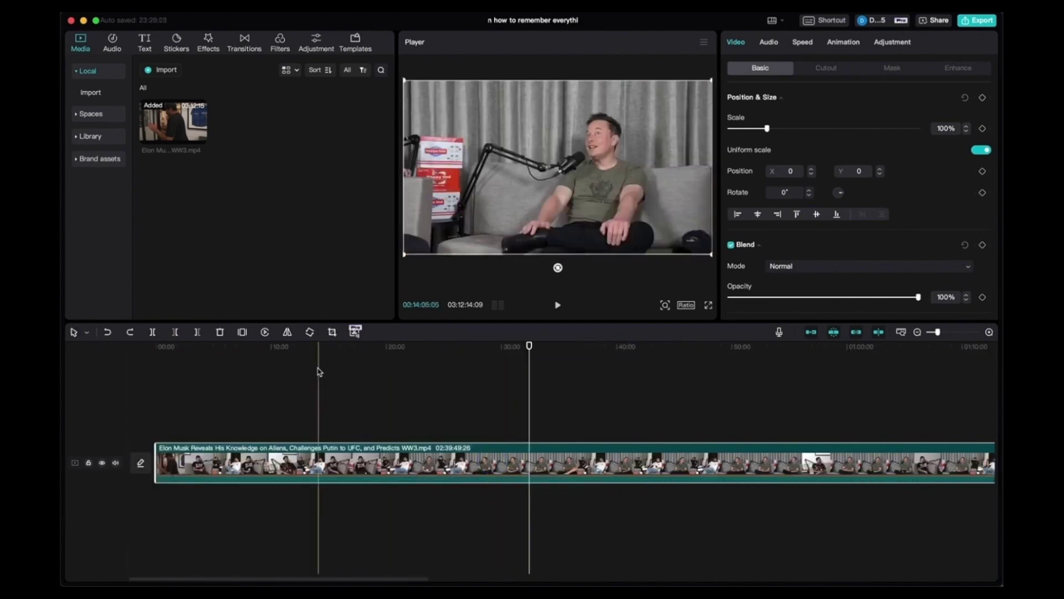
left_click(220, 332)
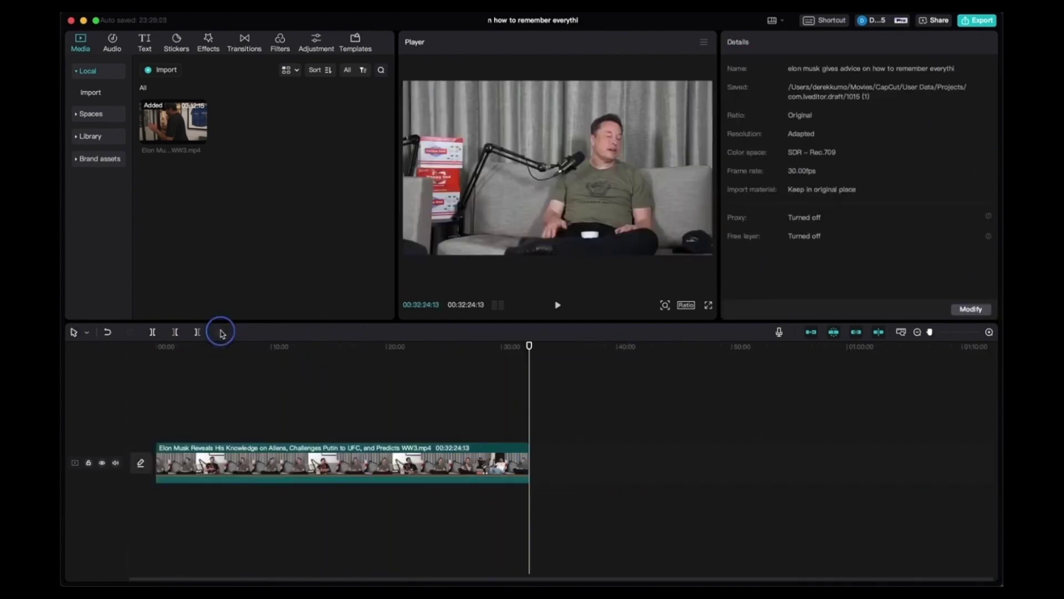
Step: Return to the start of the trimmed video, select the clip, and set the project's aspect ratio to 9:16
left_click(158, 348)
scroll(158, 348, "up", 5)
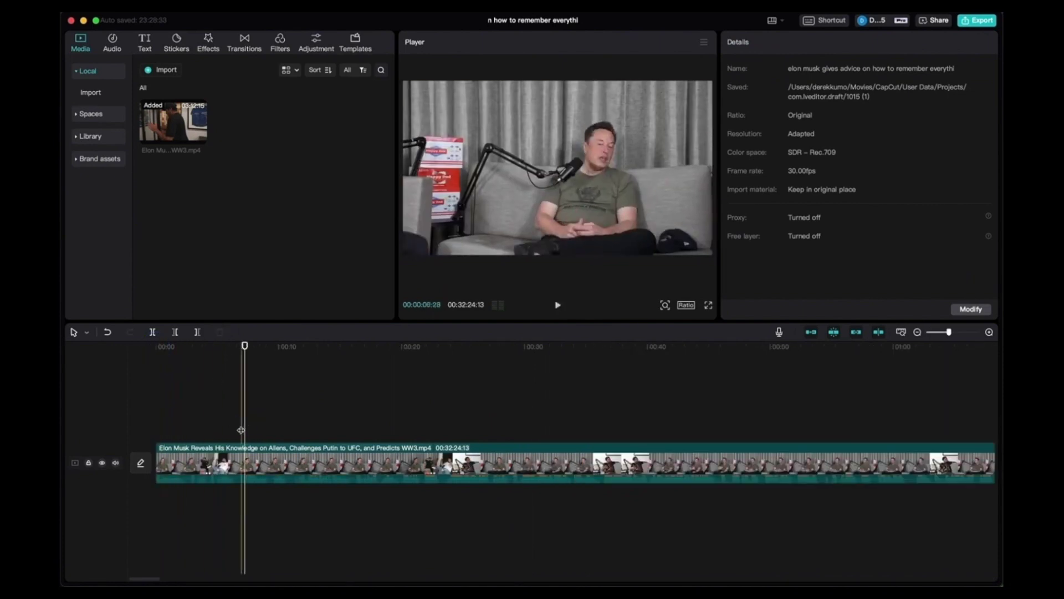
left_click(267, 463)
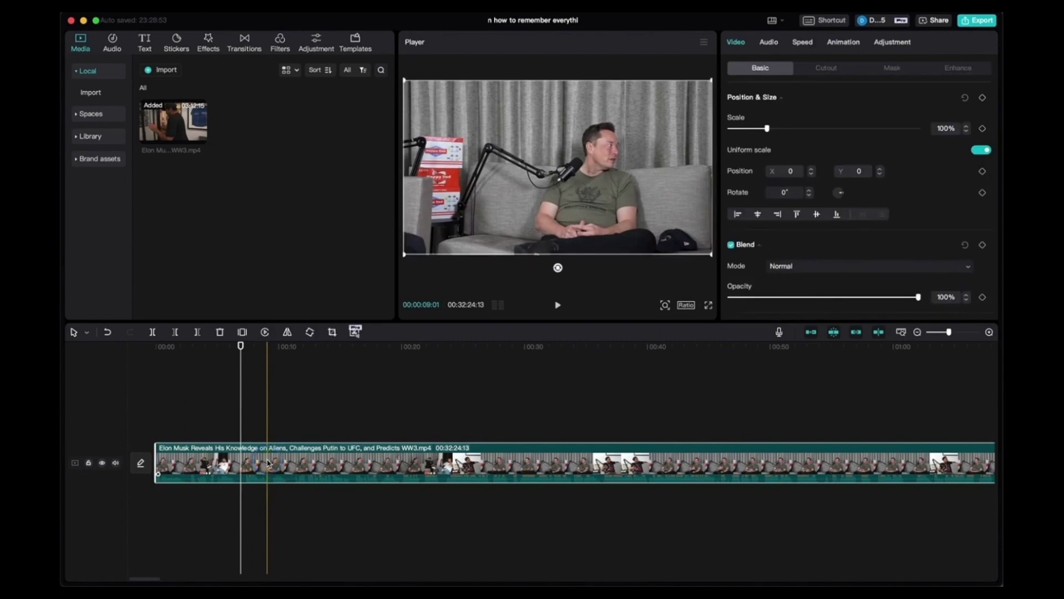
left_click(686, 305)
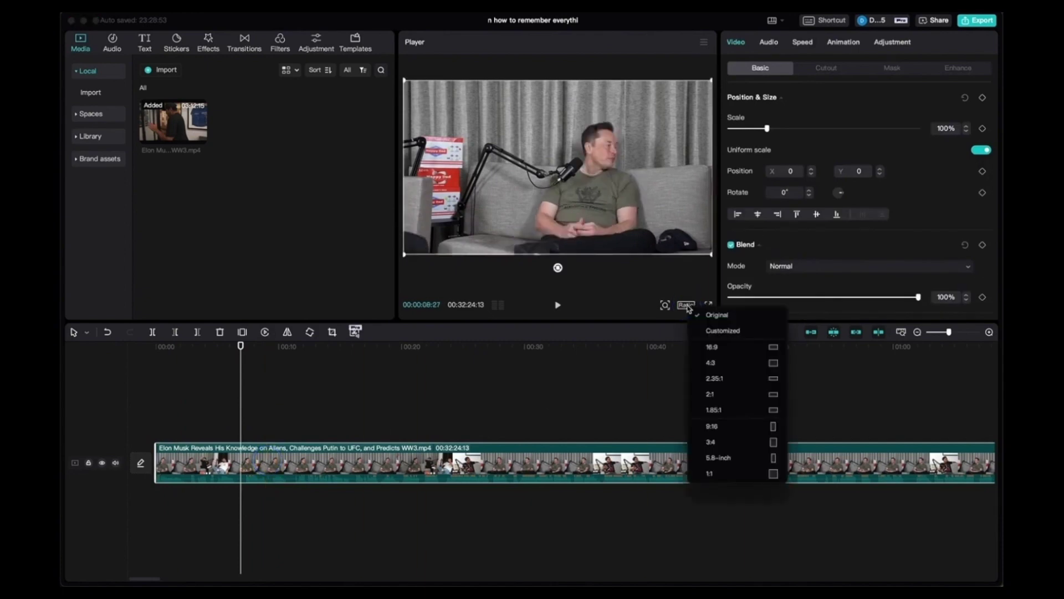
left_click(713, 426)
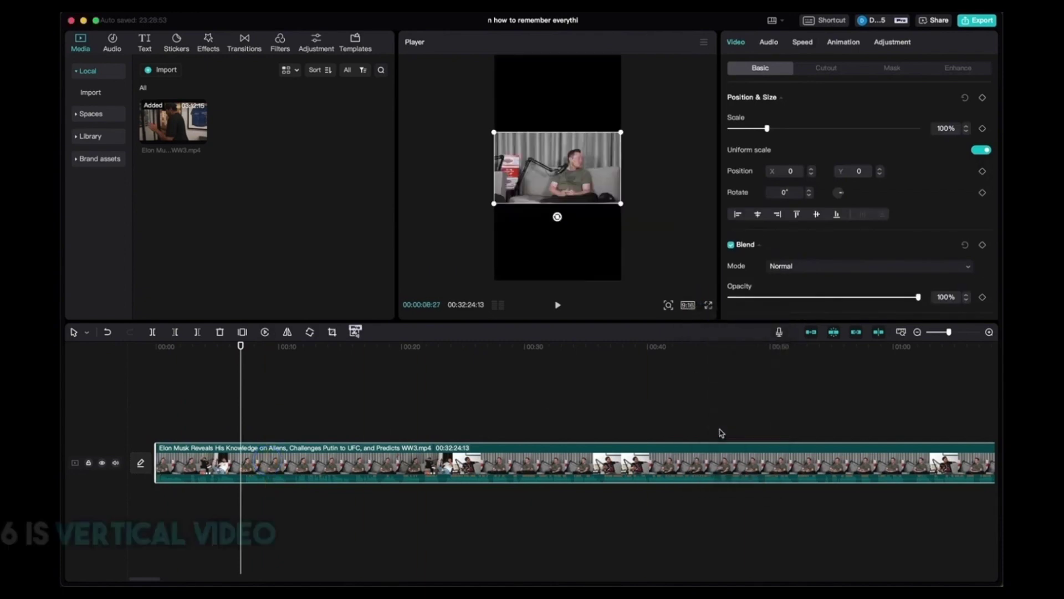
Step: Enlarge and reposition the clip so Elon Musk is framed in the vertical canvas without black bars
left_click(644, 190)
left_click(585, 160)
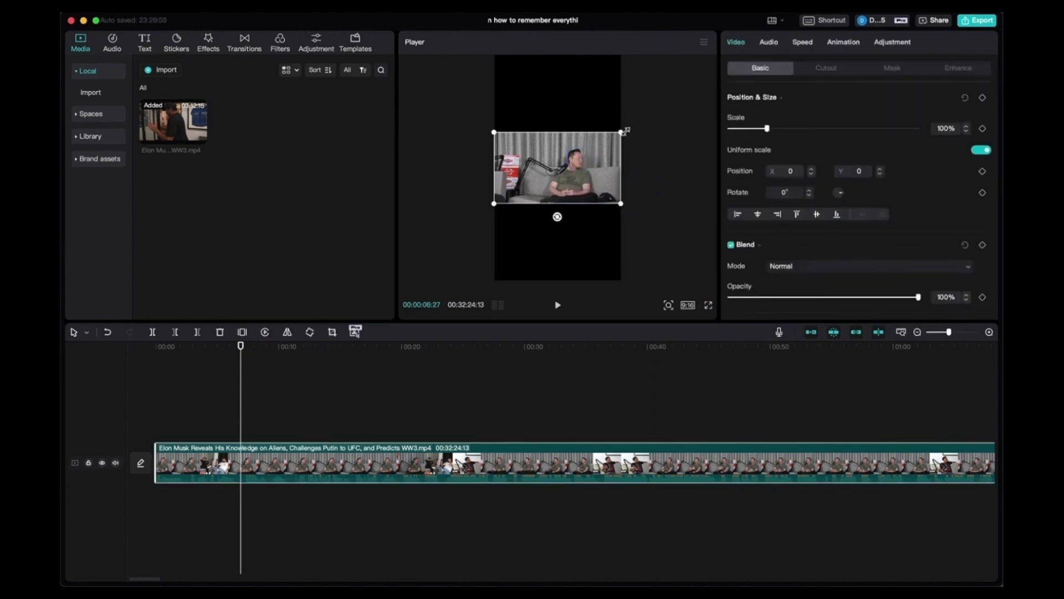
left_click_drag(625, 131, 712, 76)
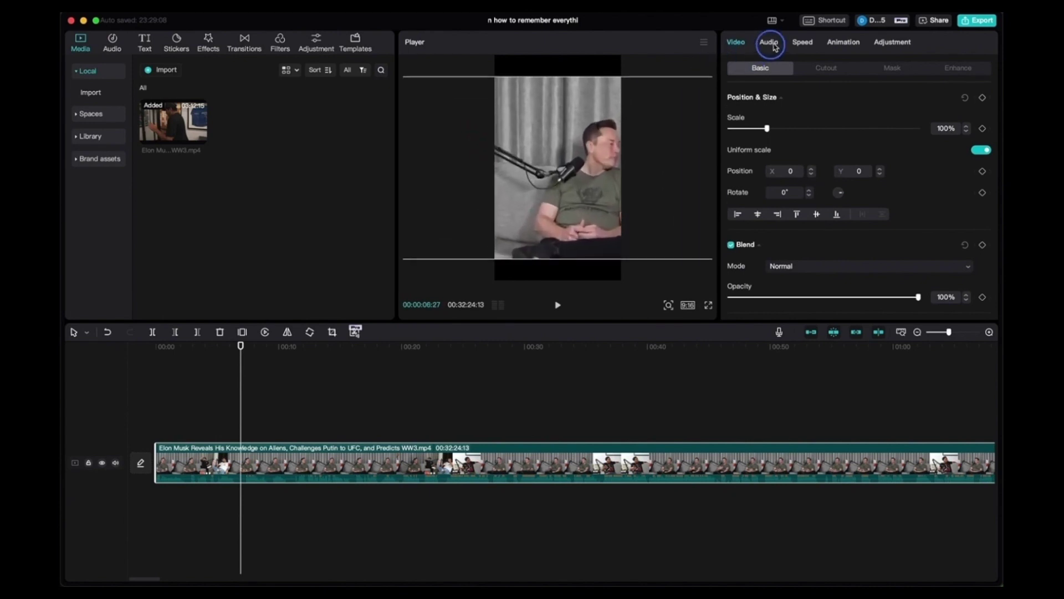
left_click_drag(637, 188, 561, 189)
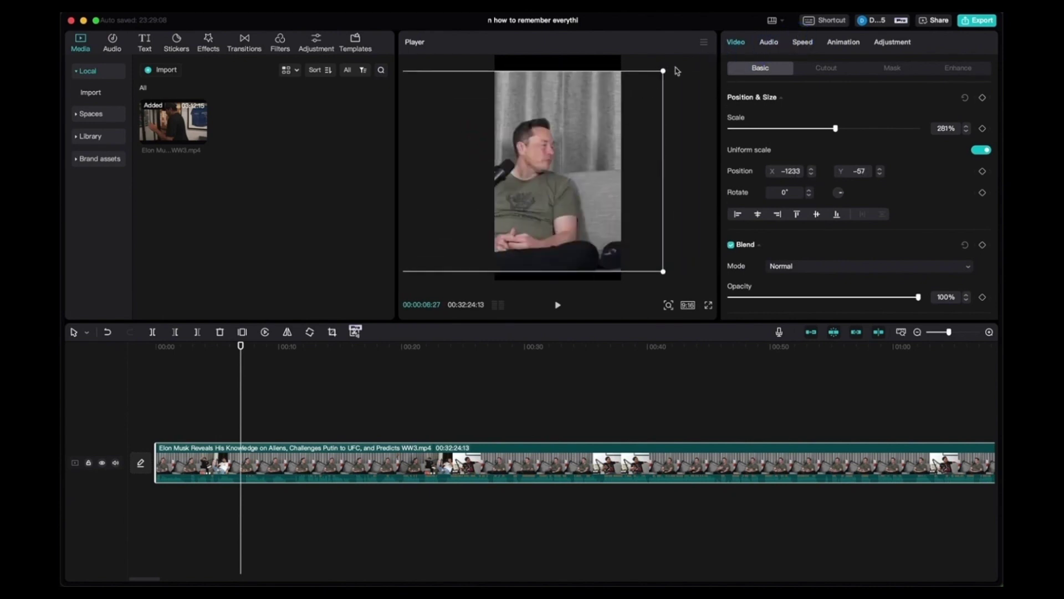
left_click_drag(664, 71, 612, 115)
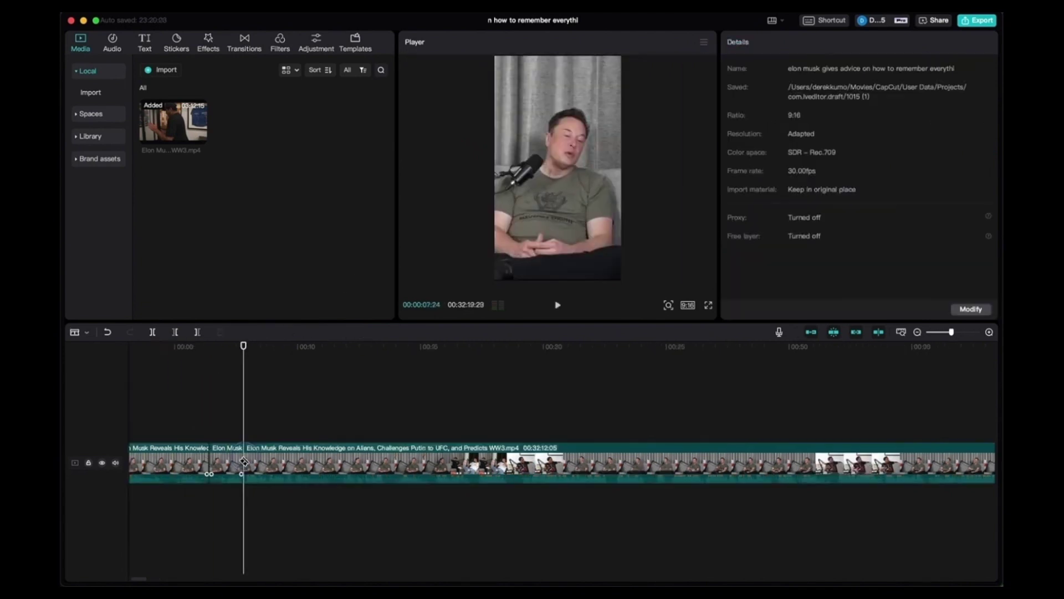
Step: Delete the short segment between the two cuts at about 6 to 7 seconds and return to just before the join
left_click(226, 459)
key("Delete")
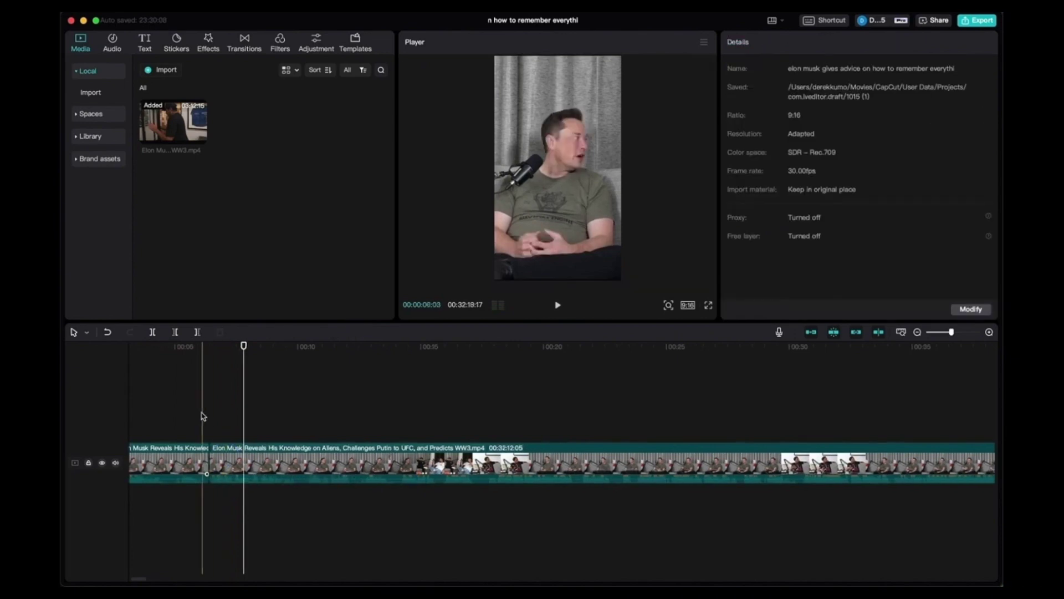
left_click(190, 404)
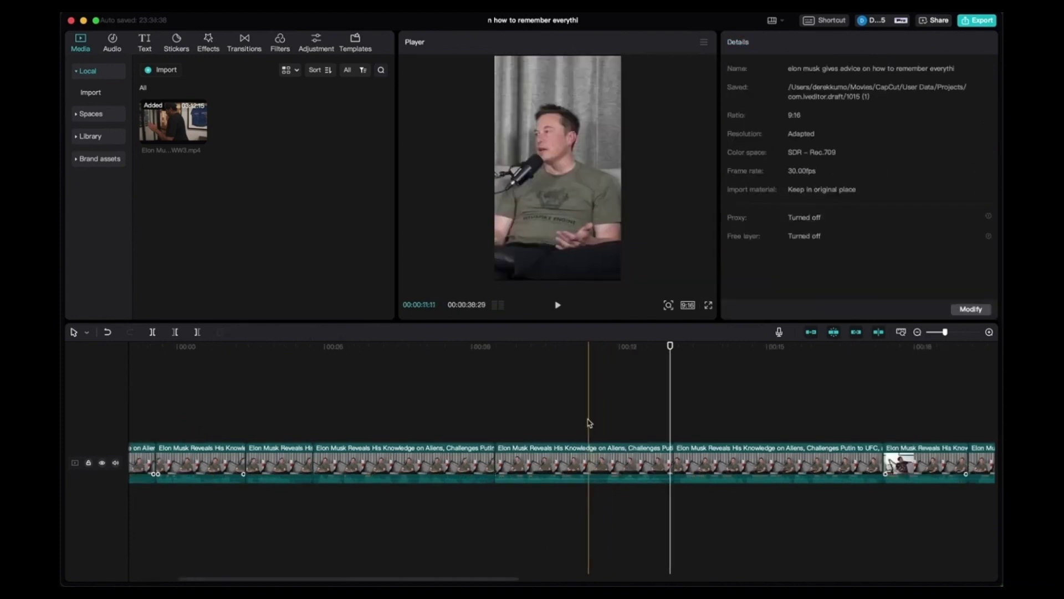
Step: Split the clip at 00:00:11:11 and select the segment after the cut
left_click(588, 422)
key("b")
left_click(588, 471)
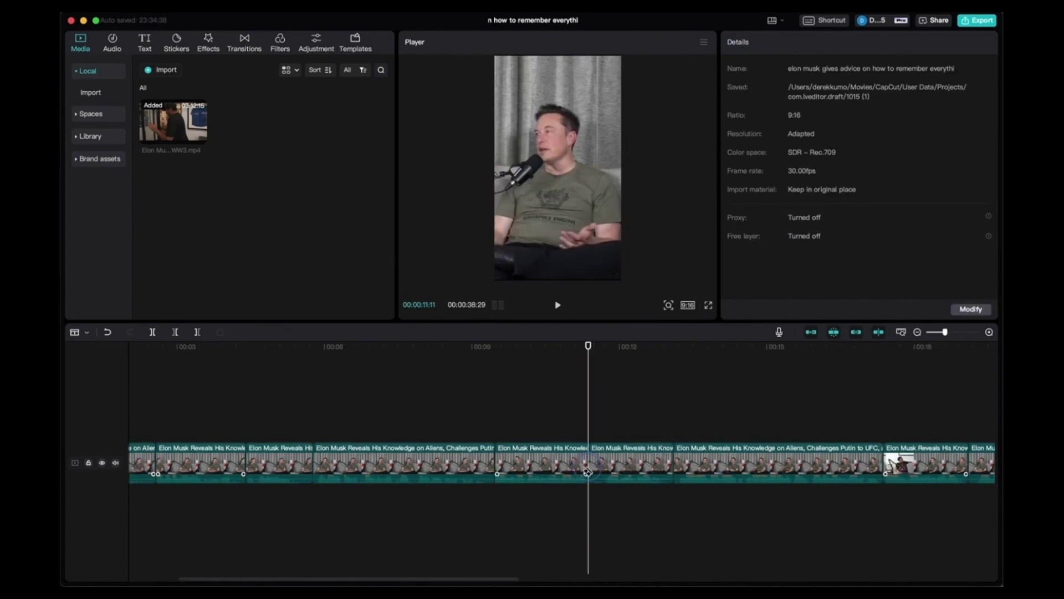
left_click(605, 466)
key("a")
left_click(598, 464)
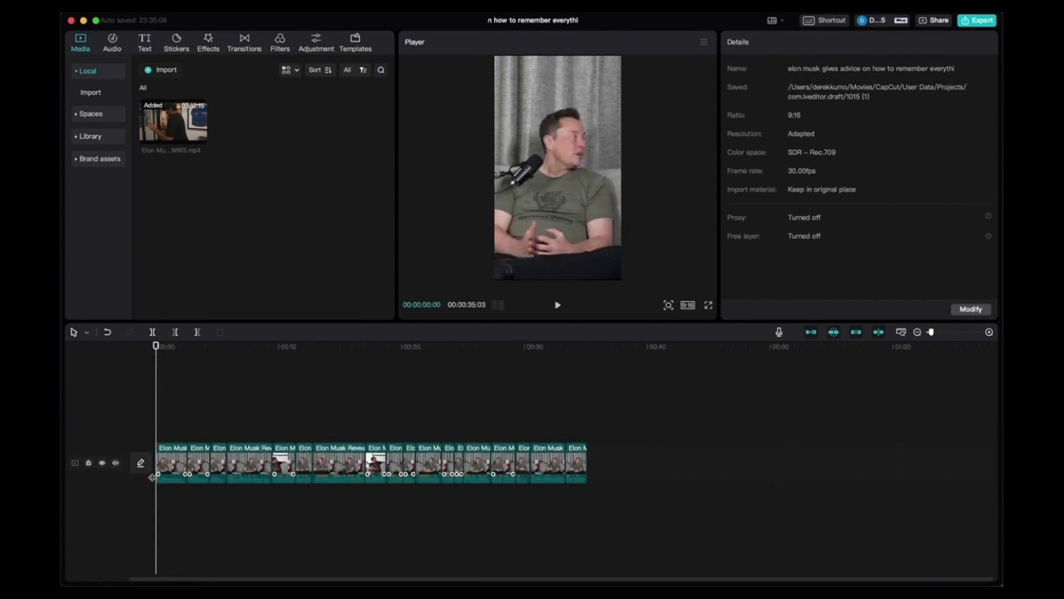
Step: Generate English auto captions for the edited video
left_click(149, 44)
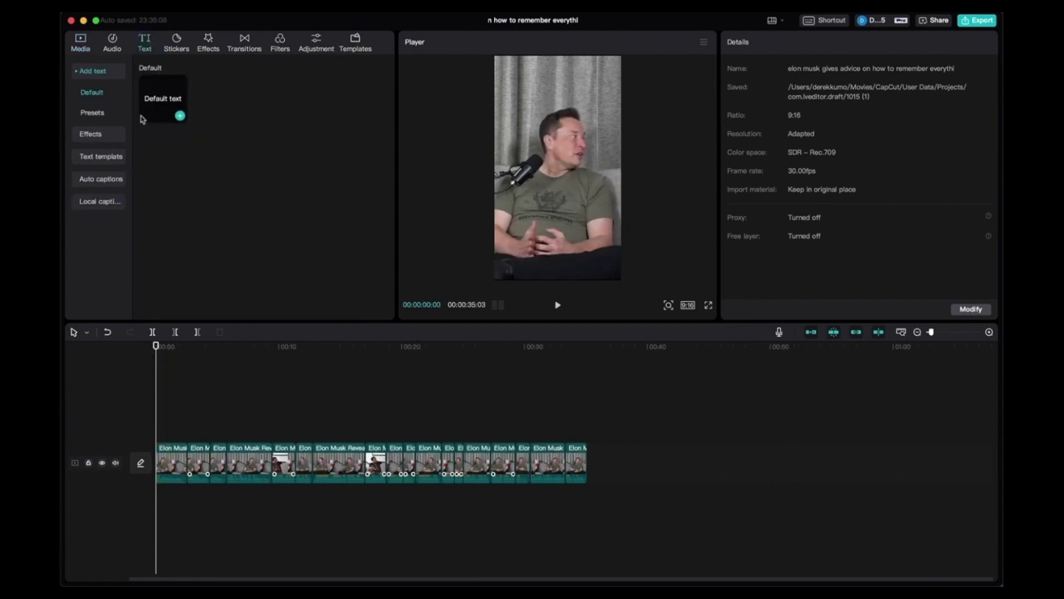
left_click(115, 179)
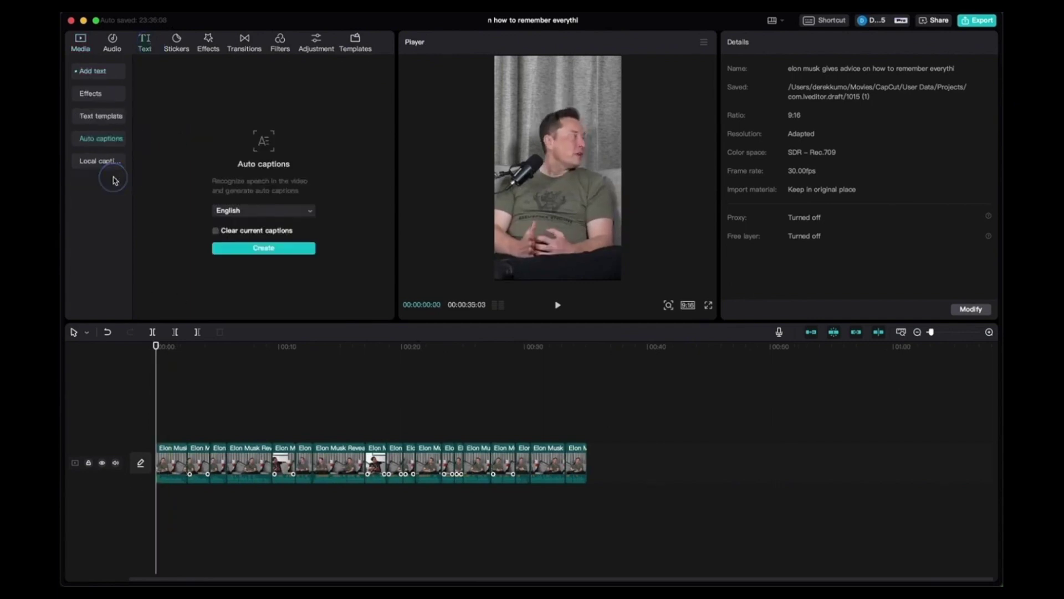
left_click(271, 249)
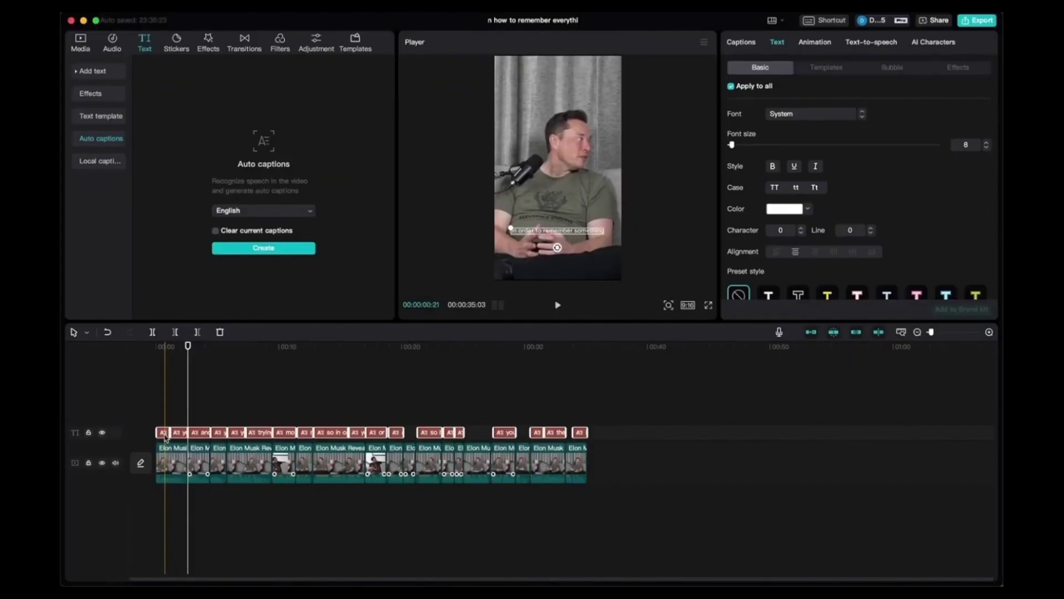
Step: Split the first caption into "in order to" and "remember something", and play back the opening to check the timing
left_click(163, 433)
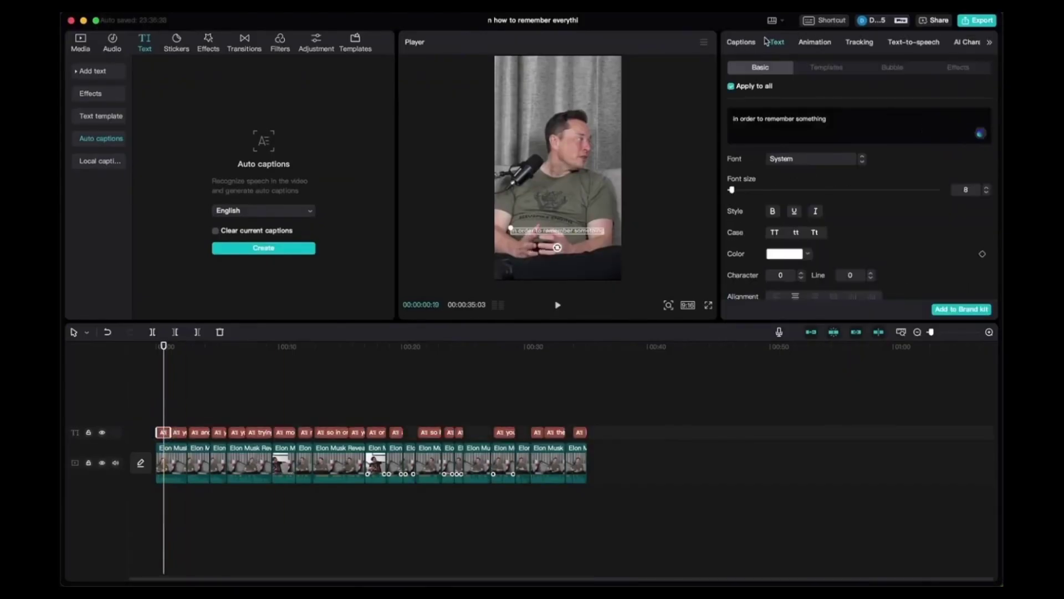
left_click(741, 42)
left_click(808, 98)
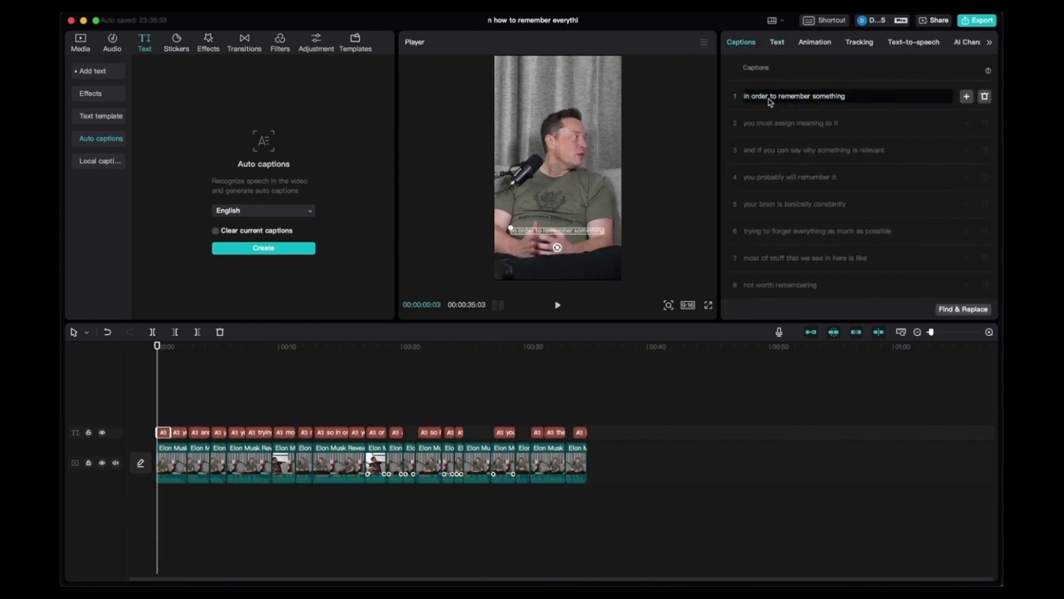
left_click(778, 98)
key("Return")
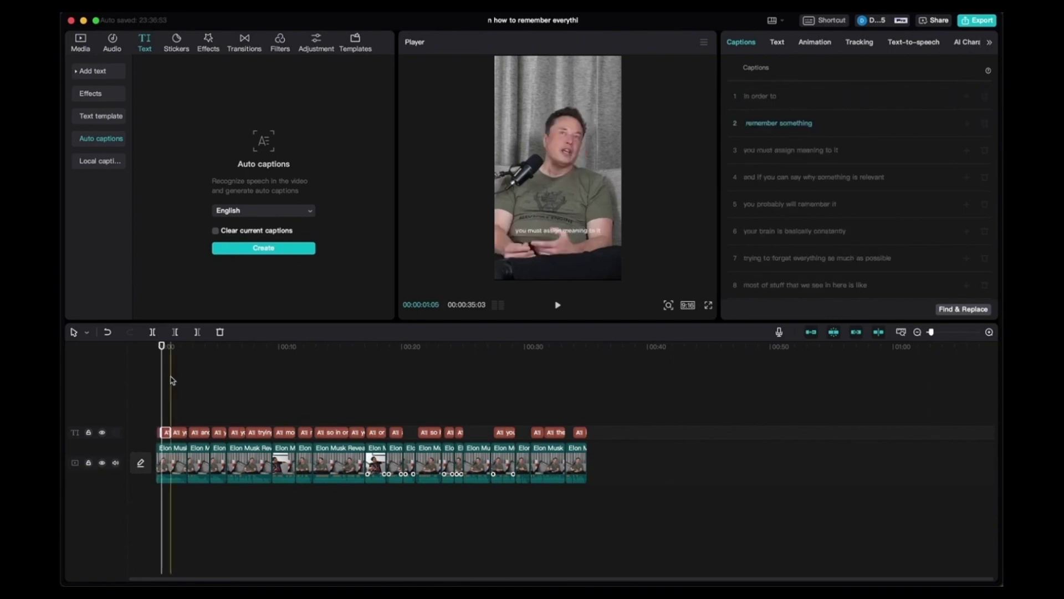
left_click(157, 353)
key("space")
key("space")
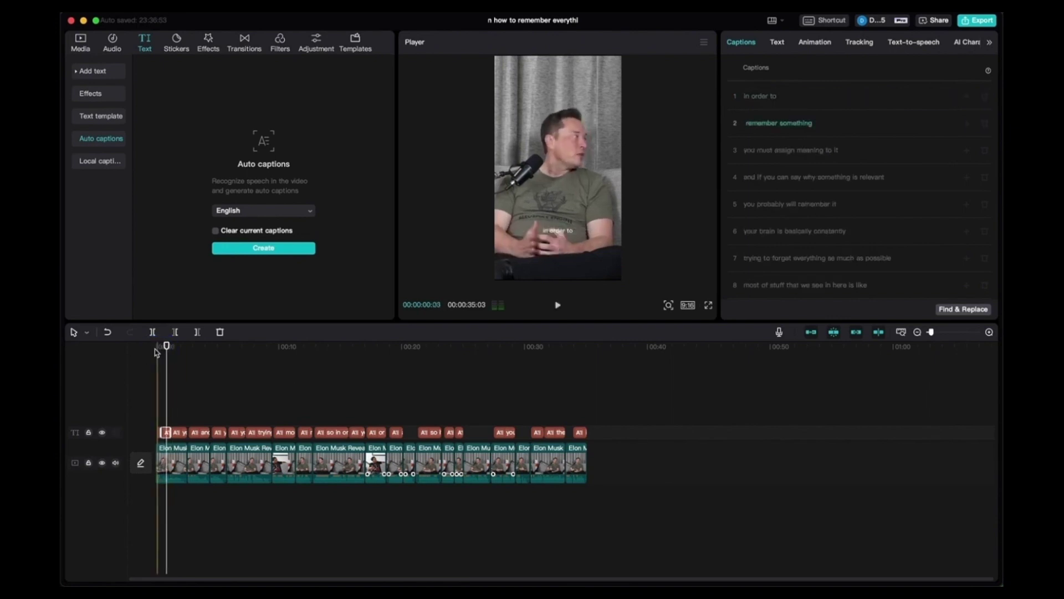
Step: Split the next three captions after "you must assign", "and if you can say" and "you probably"
left_click(796, 156)
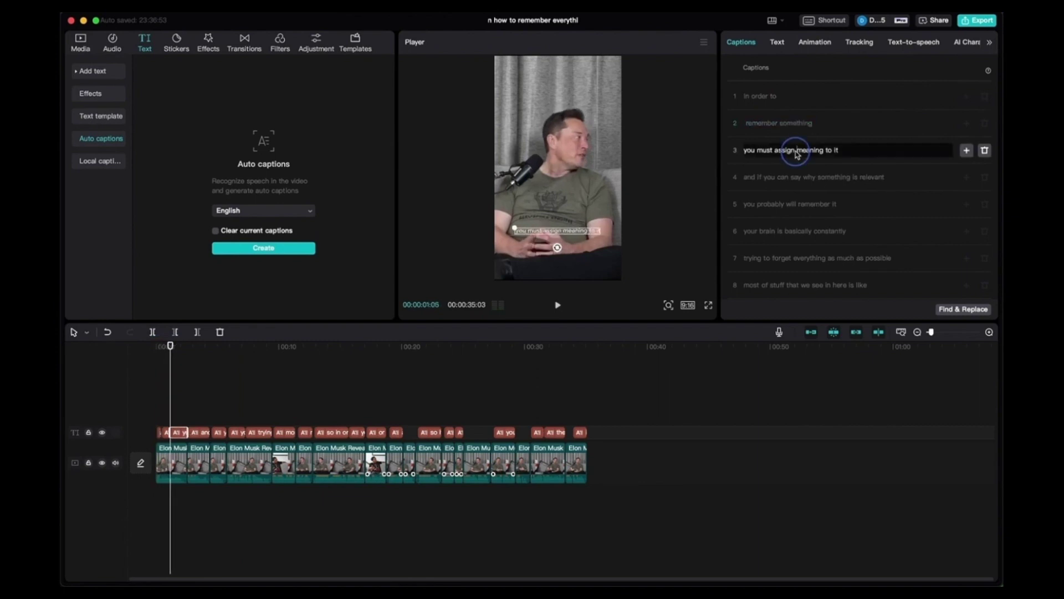
key("Return")
left_click(803, 193)
key("Return")
left_click(785, 238)
key("Return")
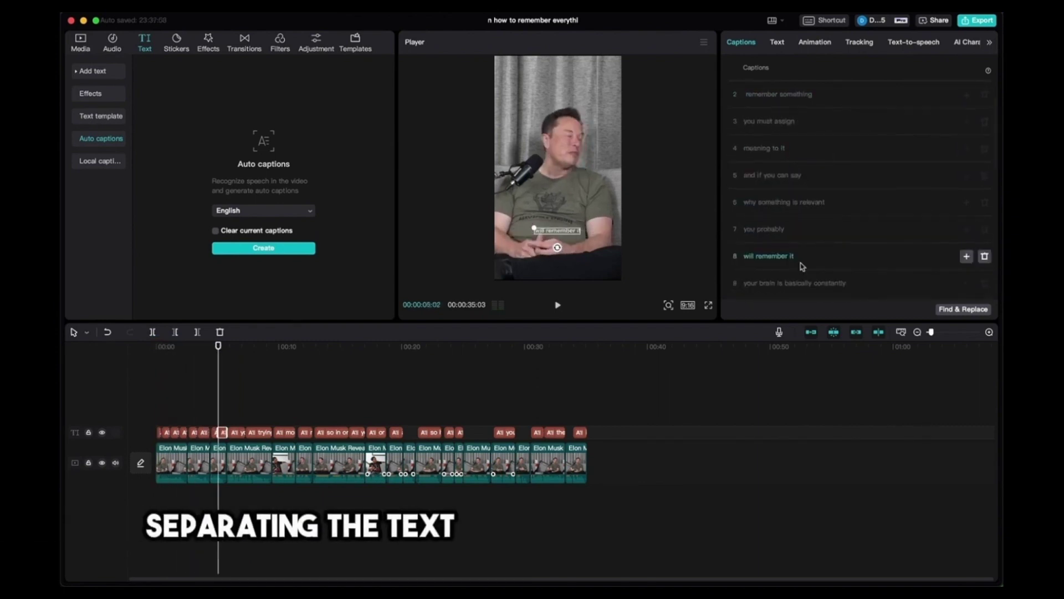
Step: Split the following two captions after "your brain is" and "trying to forget everything"
left_click(782, 267)
key("Return")
left_click(829, 231)
key("Return")
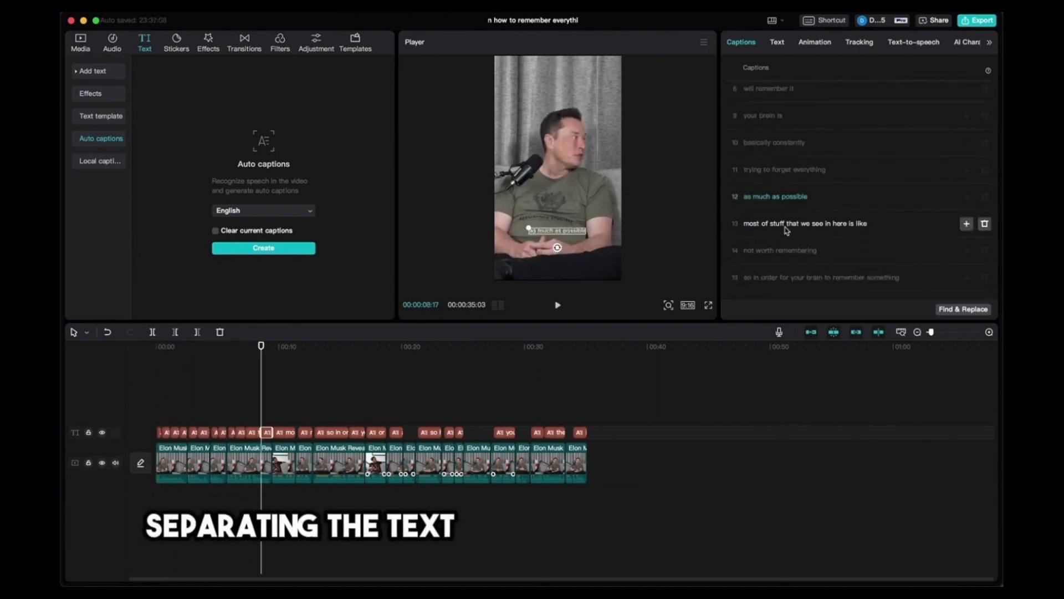
Step: Split the caption "most of stuff that we see in here is like" after "that", and merge "it's absurd" into the preceding "or it's" caption
left_click(808, 231)
key("Return")
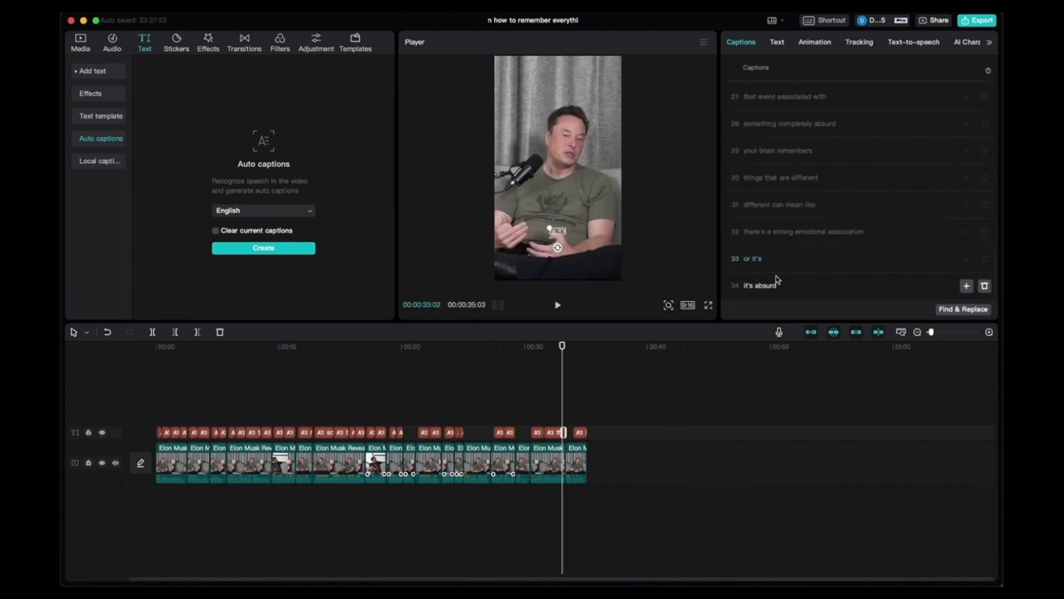
left_click(758, 287)
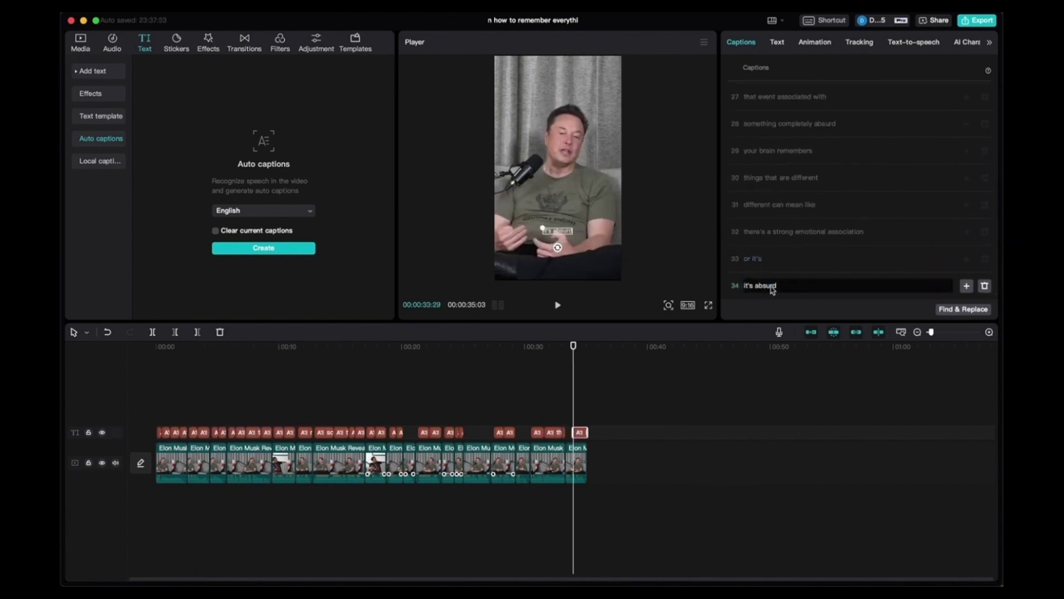
key("BackSpace")
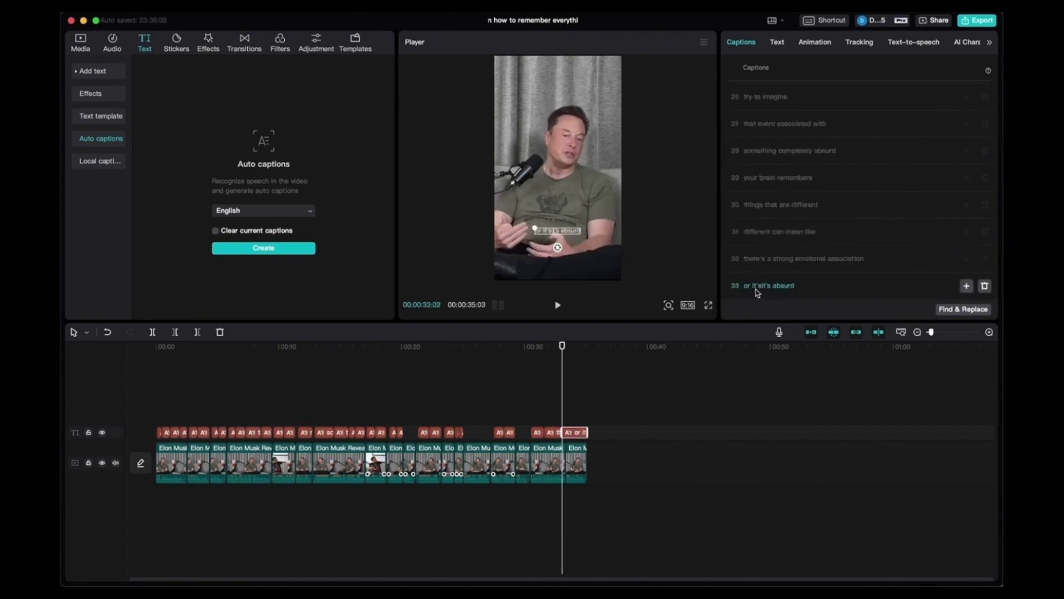
Step: Set the font of all captions to THEBOLDFONT 2022, working from the "remember something" caption near the start
left_click(161, 366)
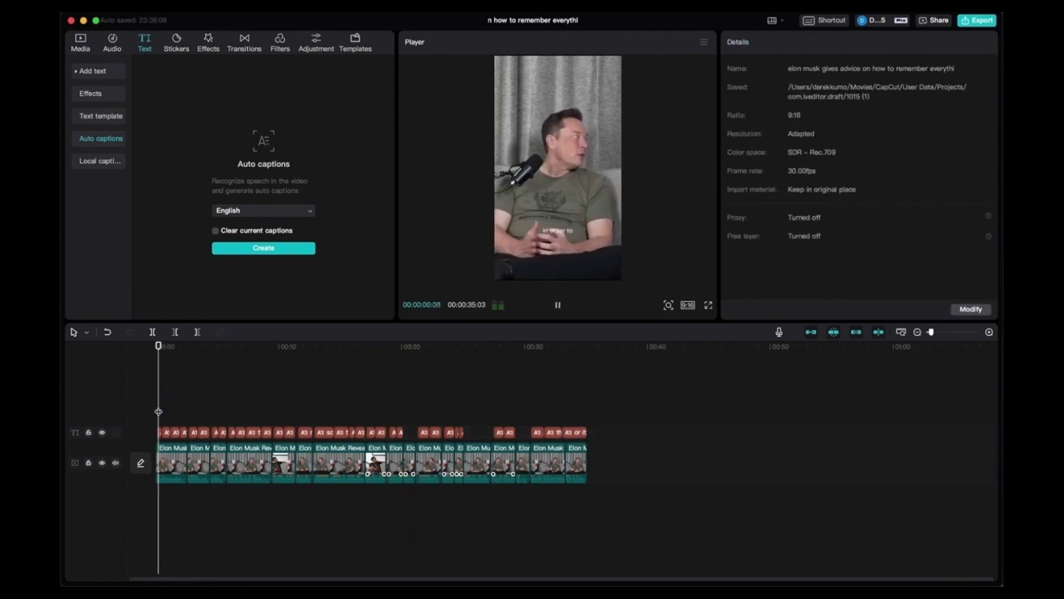
left_click(167, 432)
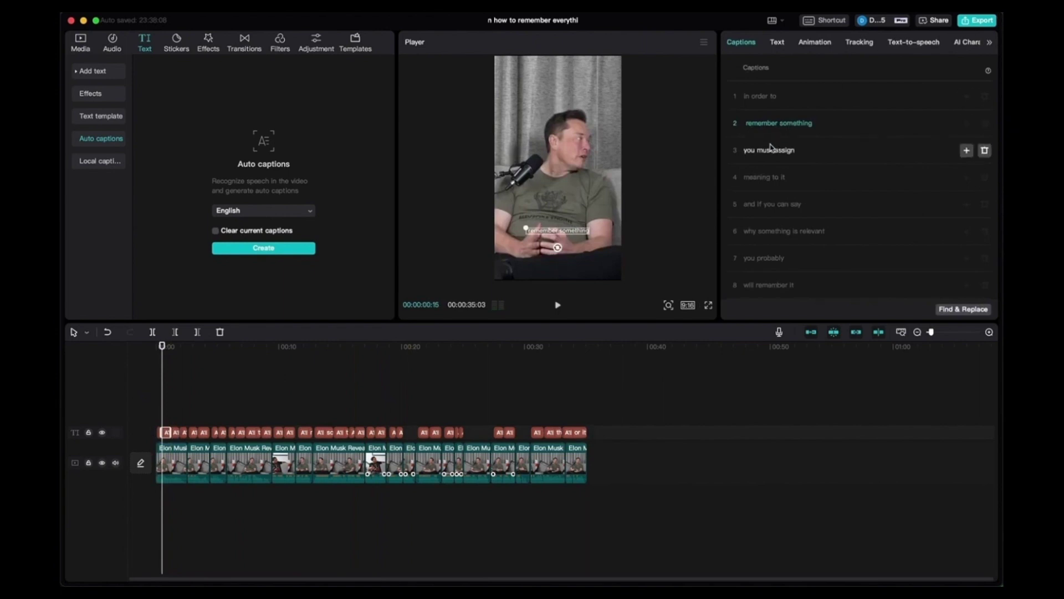
left_click(816, 124)
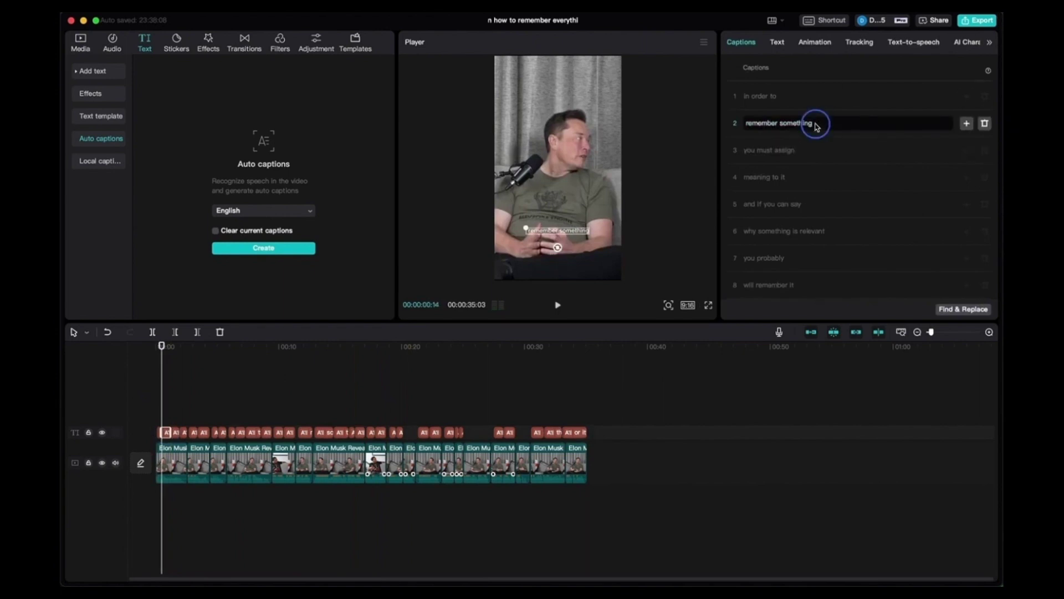
left_click(779, 42)
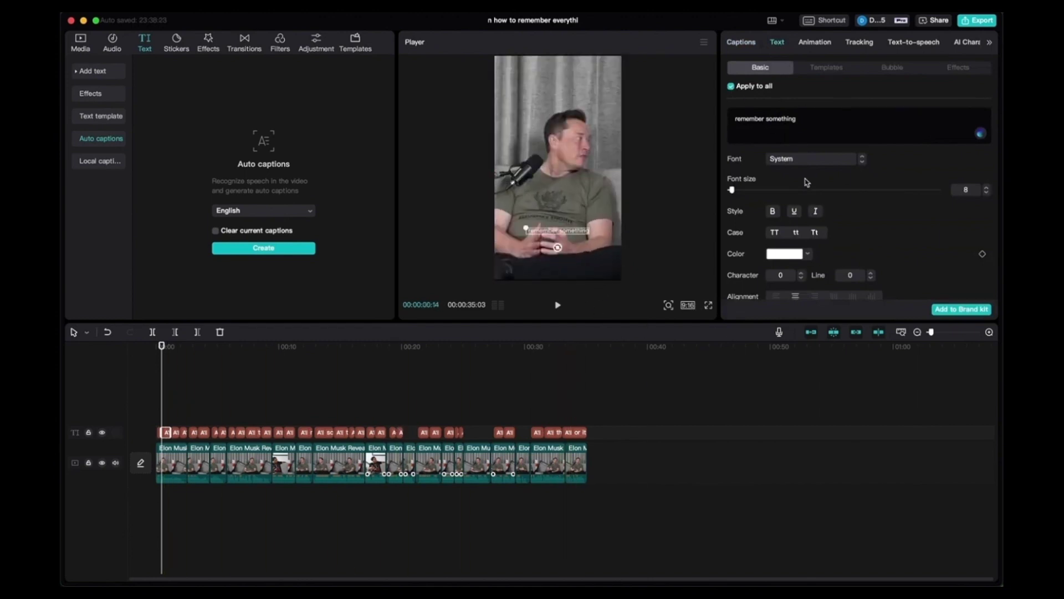
left_click(810, 159)
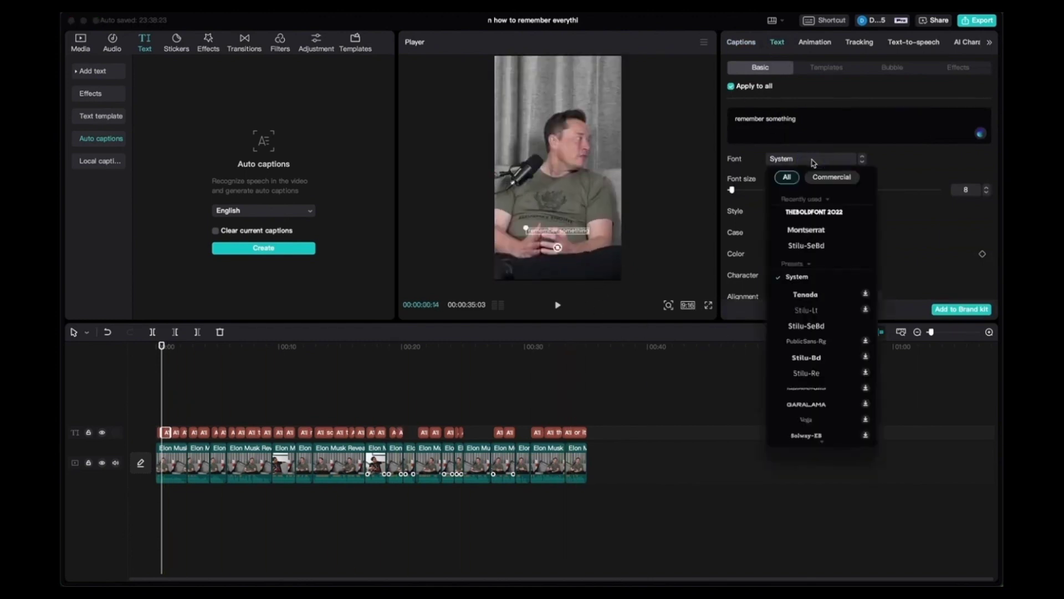
left_click(823, 219)
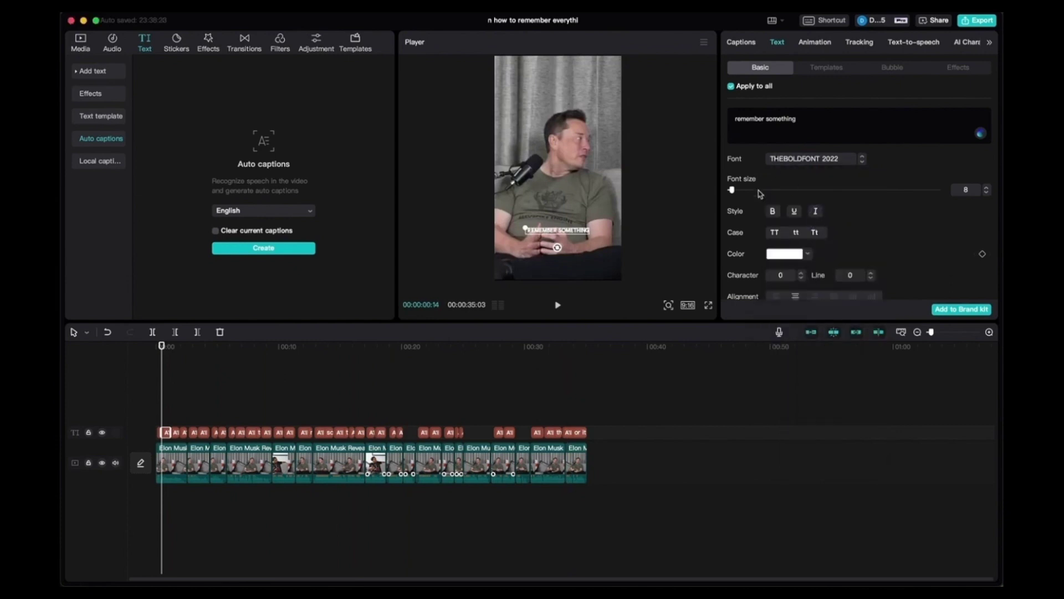
Step: Set the caption font size to 11 and move the captions slightly higher, to about X -134, Y -836
left_click(987, 188)
left_click(987, 188)
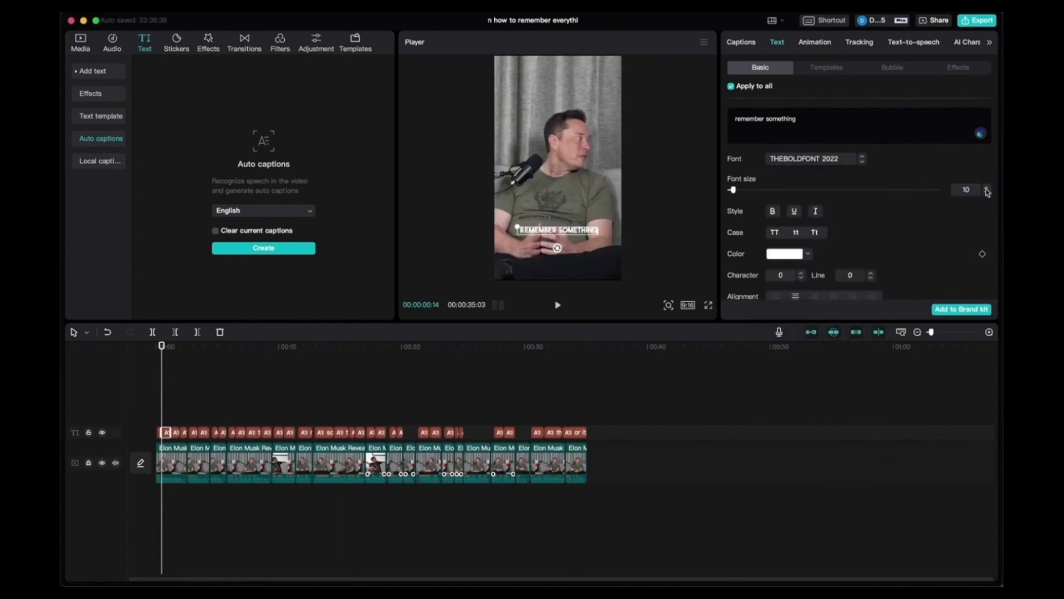
left_click(987, 188)
left_click(987, 188)
left_click(988, 188)
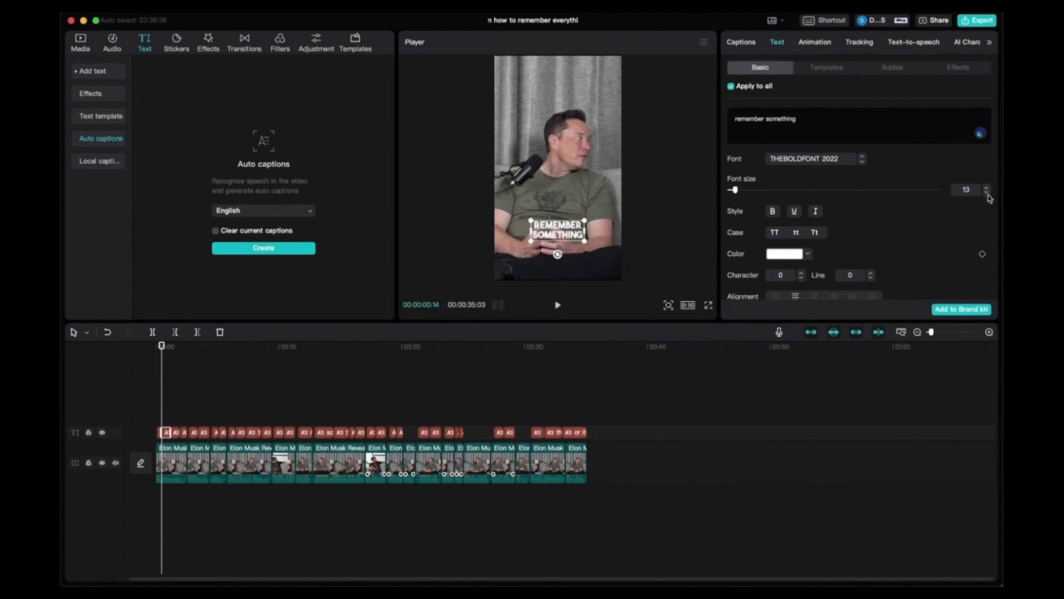
left_click(987, 193)
left_click(987, 193)
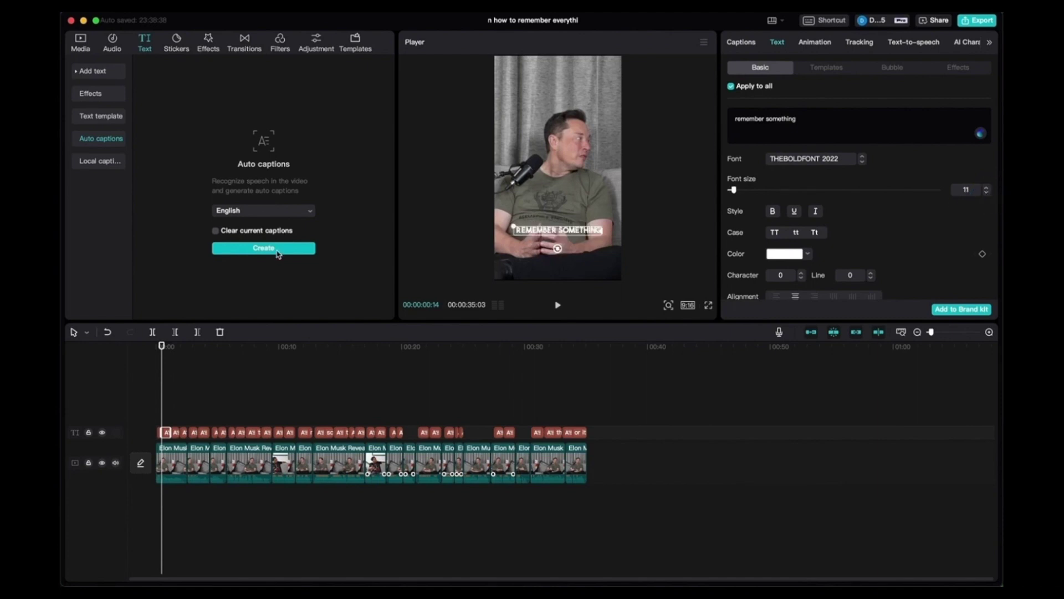
left_click_drag(552, 233, 545, 220)
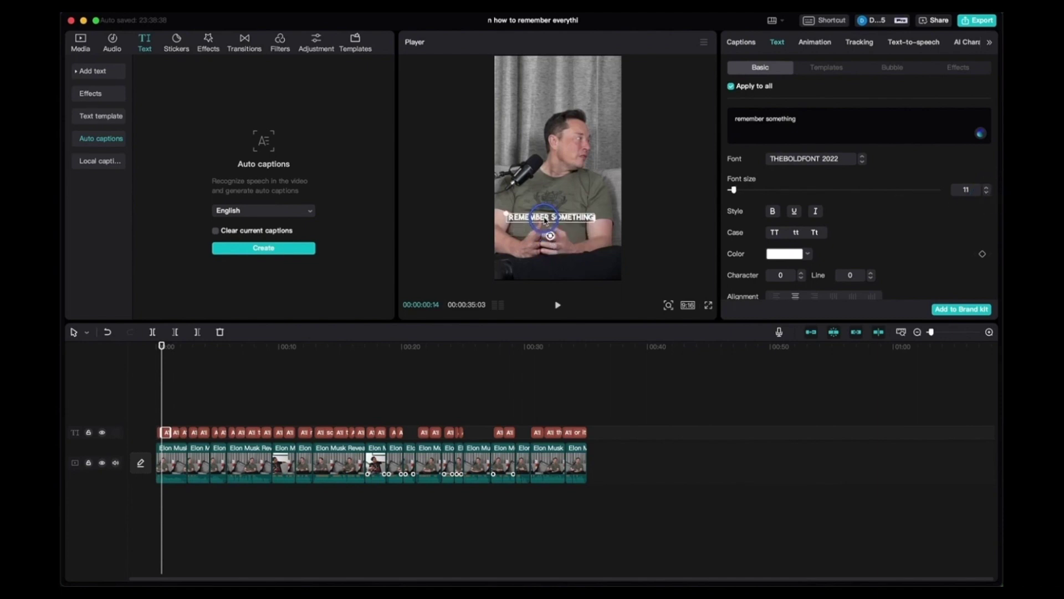
Step: Apply the pale blue preset style with a black outline to all captions and review its color, position and stroke settings
scroll(859, 221, "down", 5)
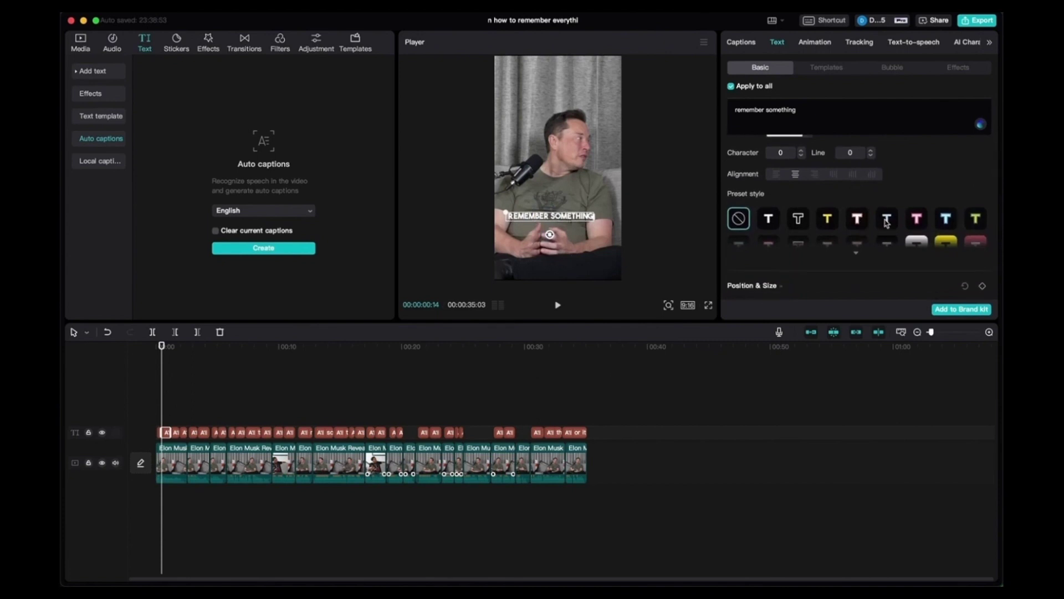
scroll(885, 208, "up", 3)
left_click(811, 173)
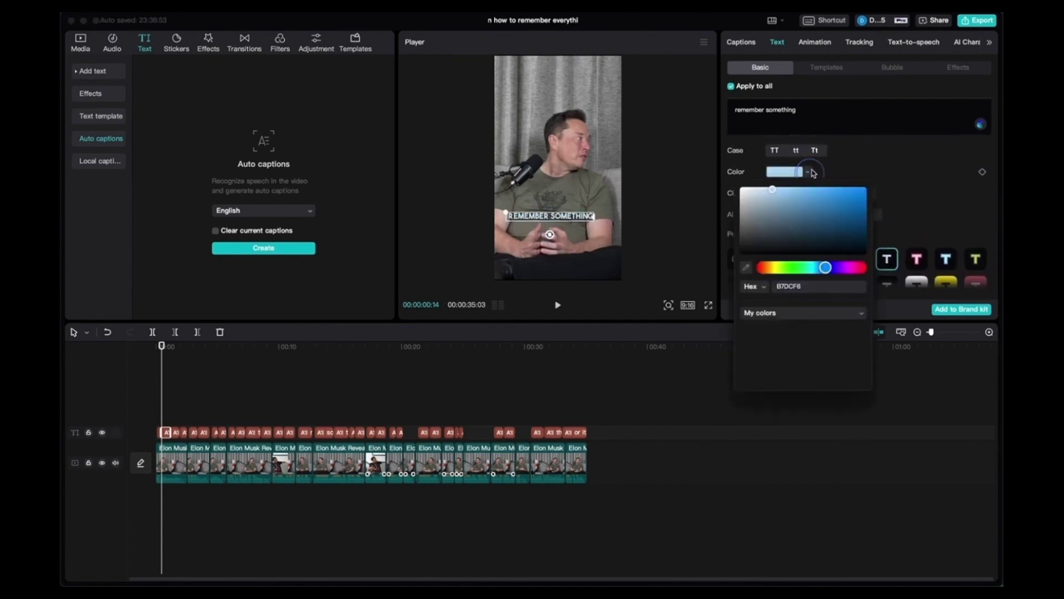
left_click(714, 174)
scroll(910, 176, "down", 5)
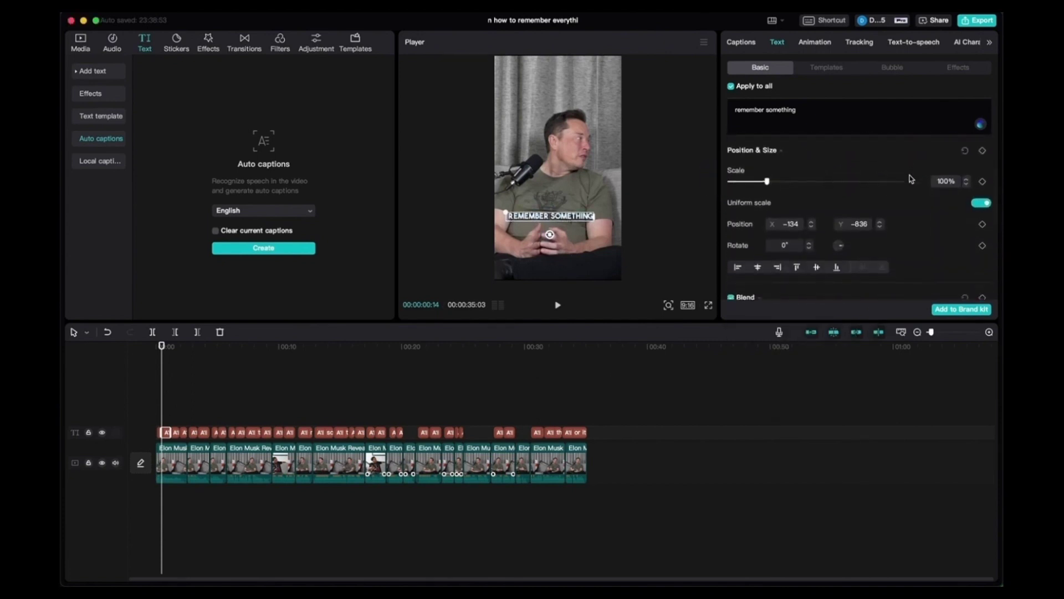
scroll(910, 209, "down", 5)
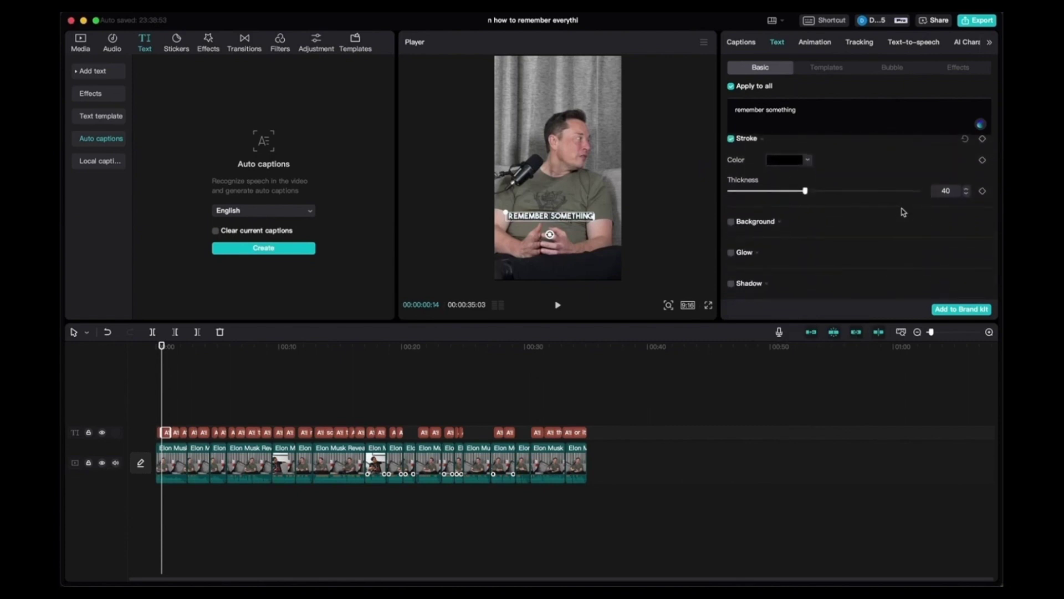
scroll(904, 213, "down", 2)
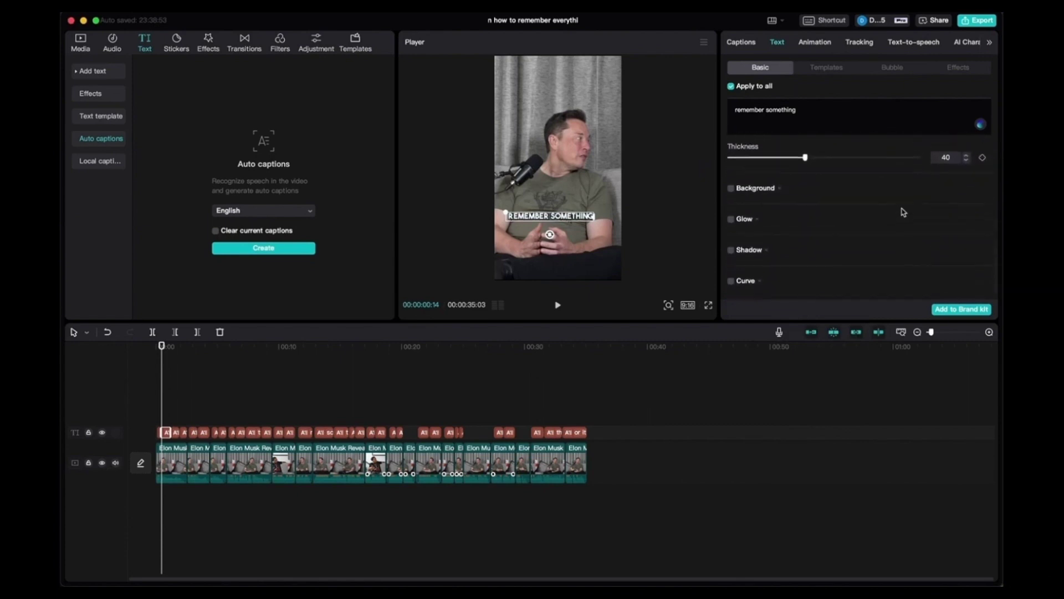
Step: Turn on the caption shadow and raise the black stroke's thickness to about 83
left_click(730, 244)
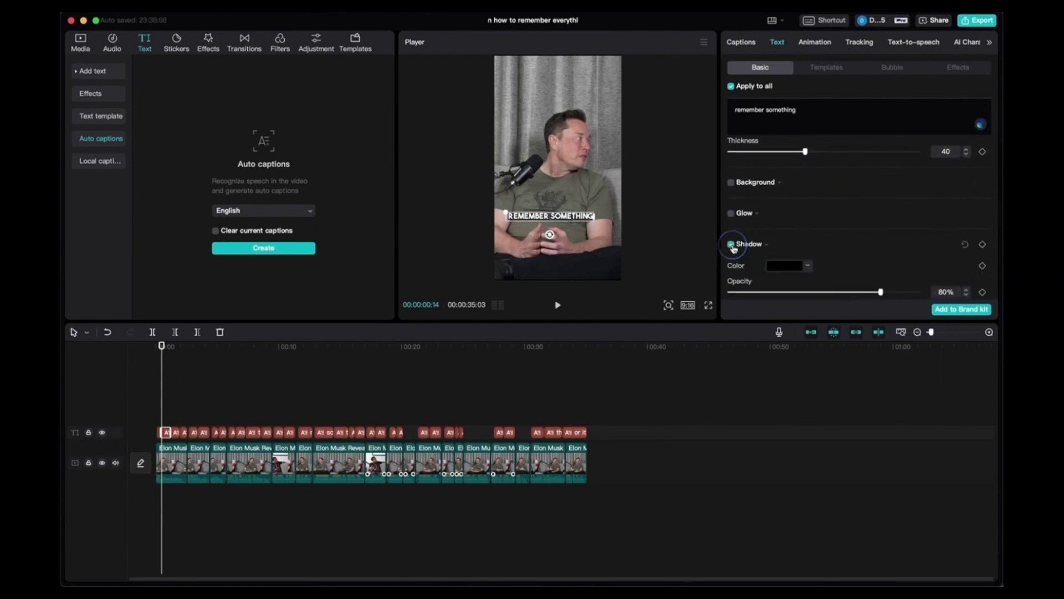
scroll(733, 165, "up", 2)
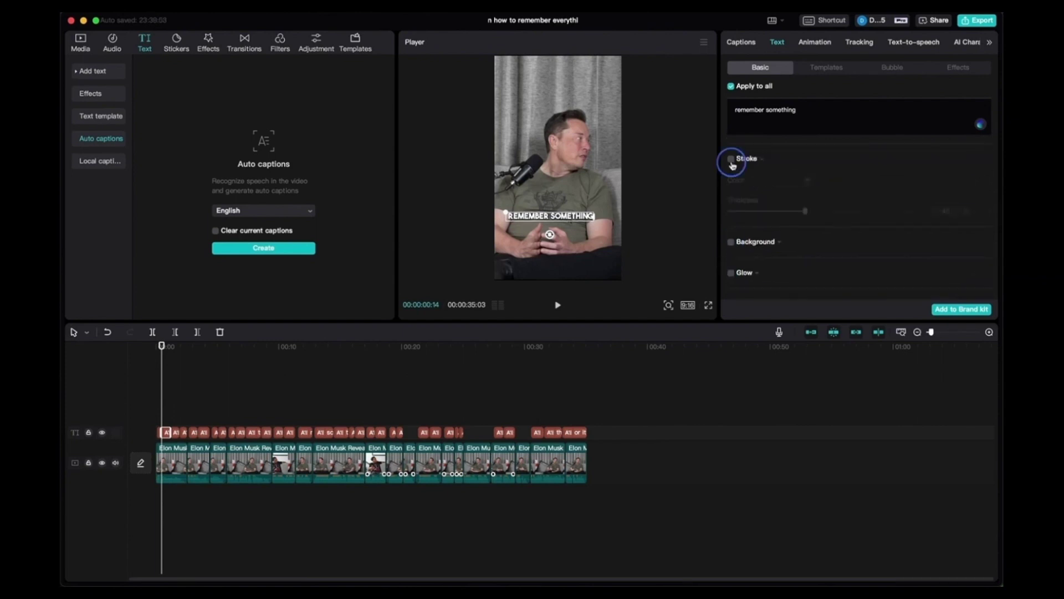
left_click(731, 160)
left_click_drag(844, 212, 900, 211)
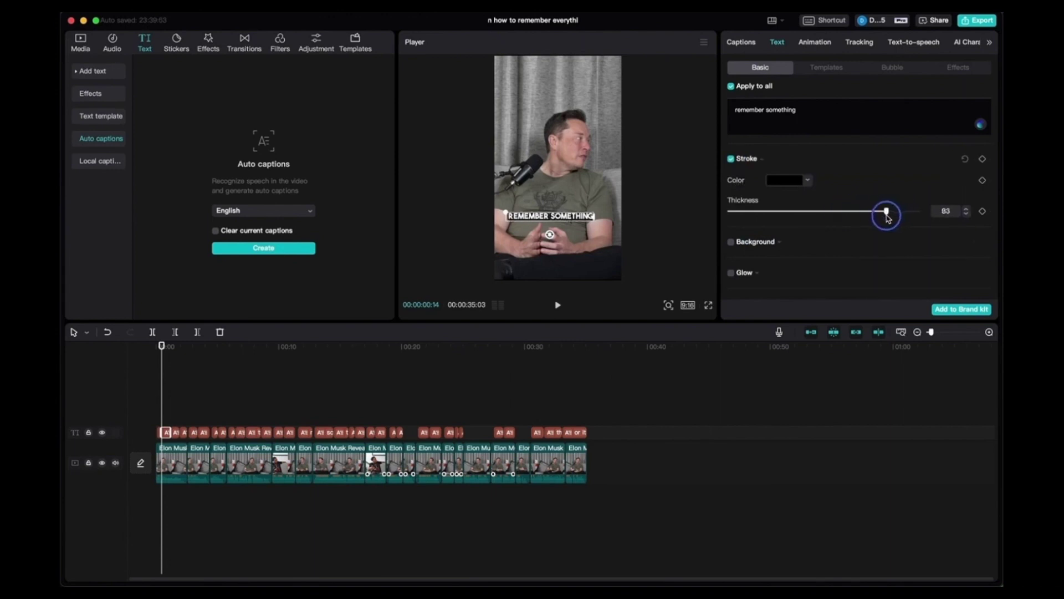
Step: Play back the video from the beginning to check the styled captions
left_click(550, 209)
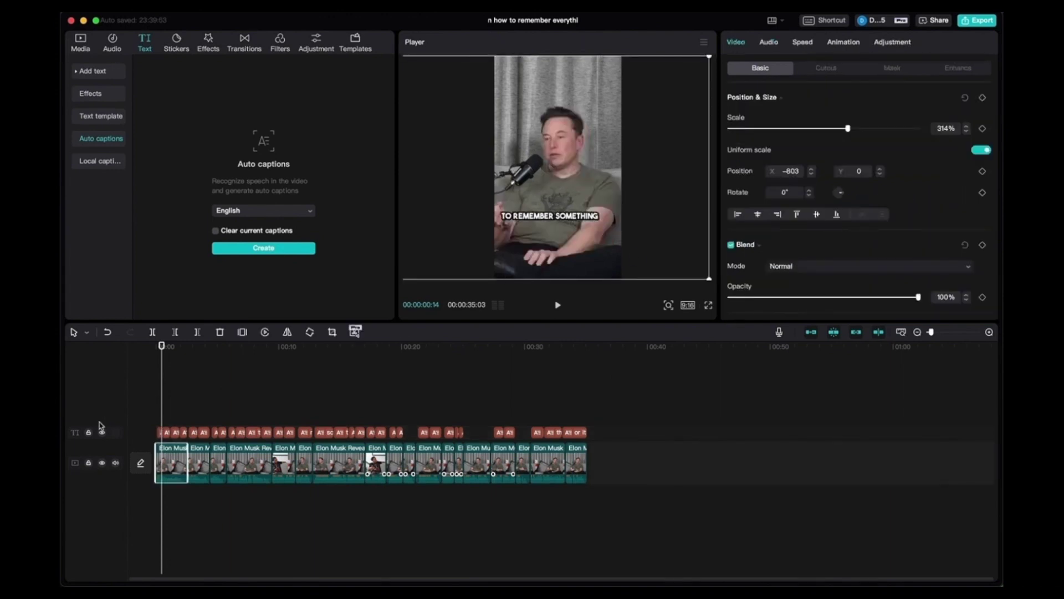
left_click_drag(162, 352, 148, 349)
key("space")
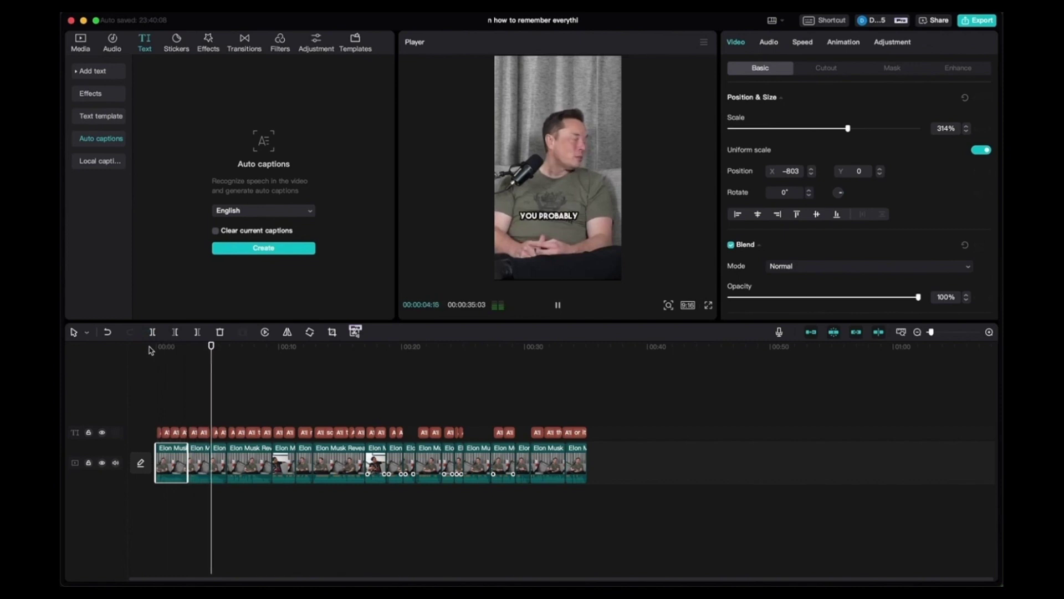
Step: Extend the captions "would be absurdity", "something completely absurd" and "things that are different" to close the gaps before the captions that follow
left_click(397, 424)
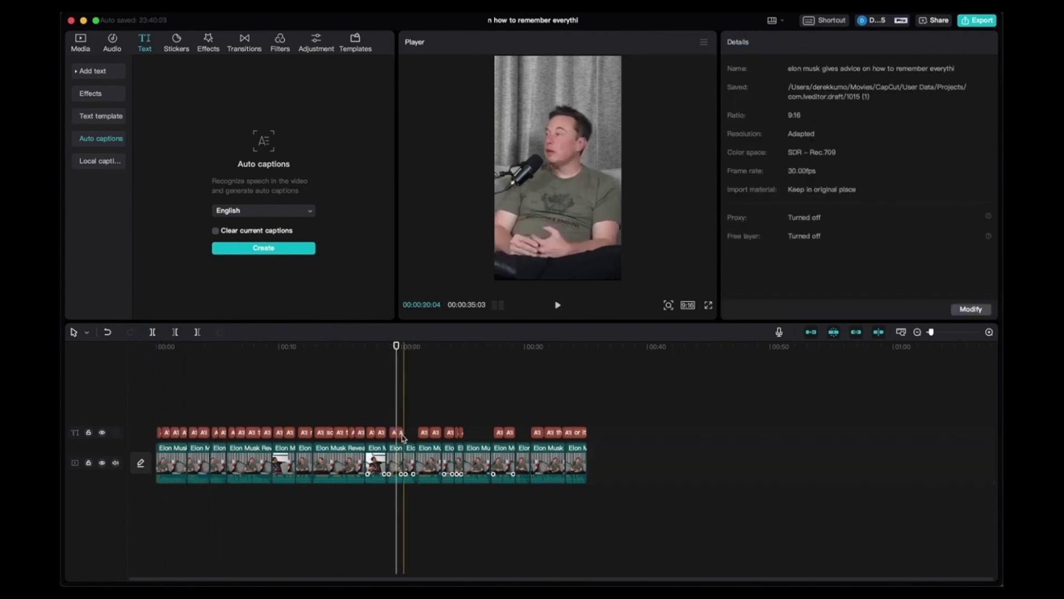
left_click(402, 433)
scroll(403, 434, "up", 2)
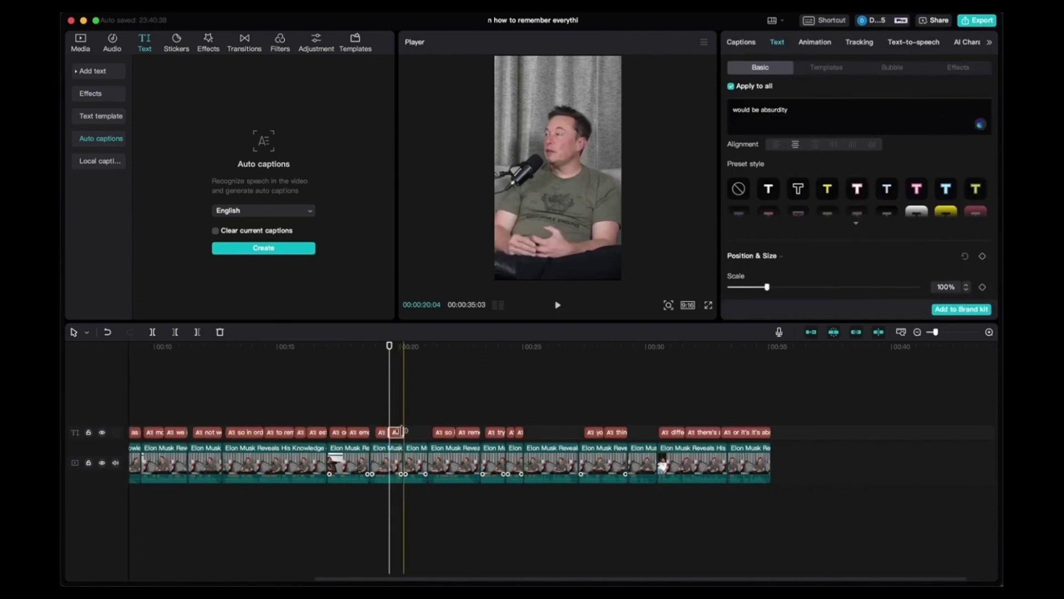
left_click_drag(402, 432, 428, 432)
left_click(537, 438)
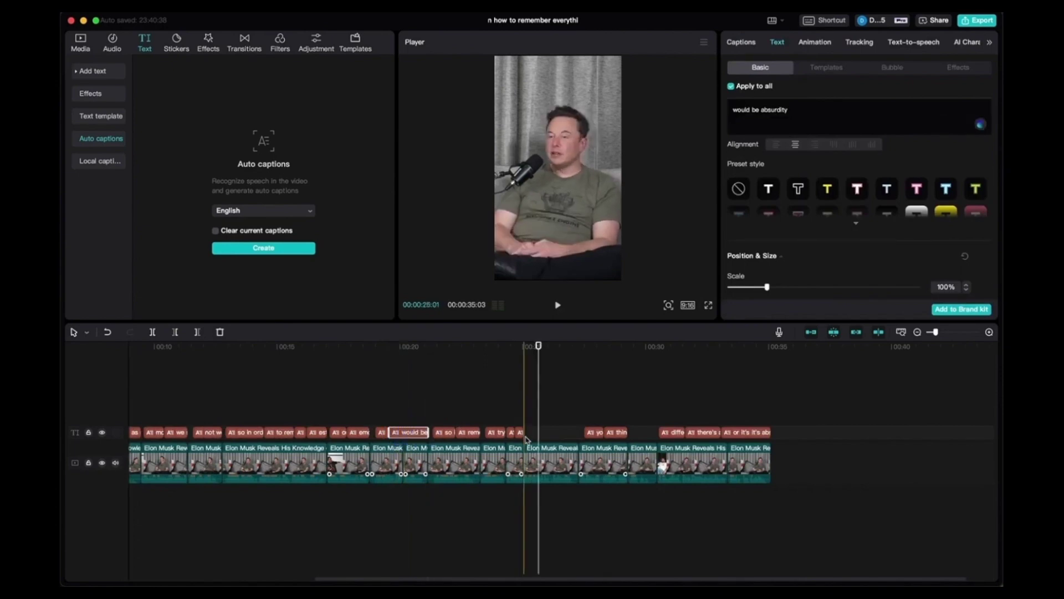
left_click(521, 432)
left_click_drag(523, 432, 578, 436)
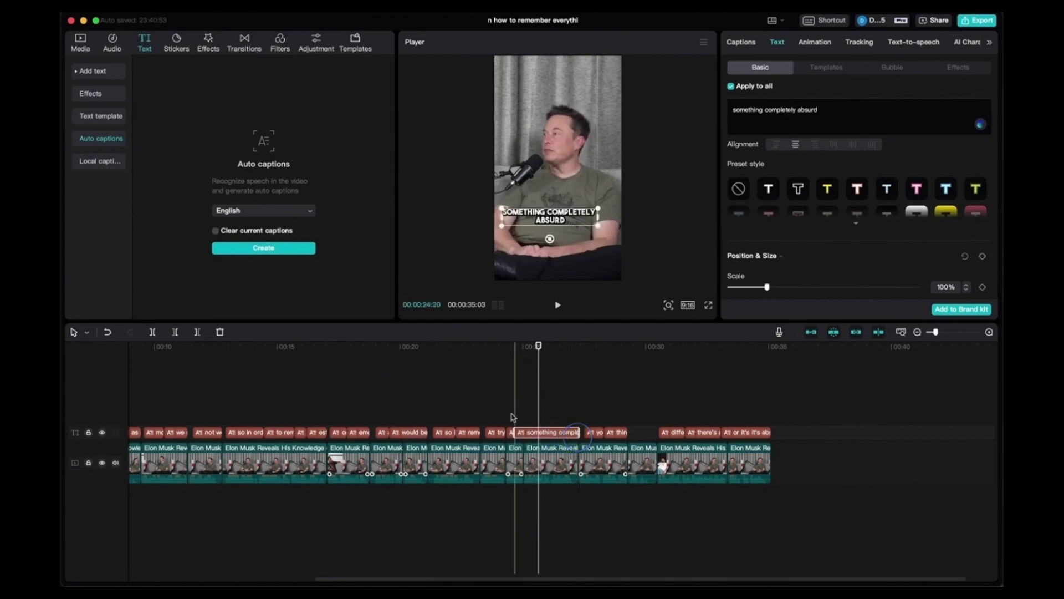
Step: Check the final caption near the end of the video and open the export settings
left_click(758, 440)
left_click(982, 23)
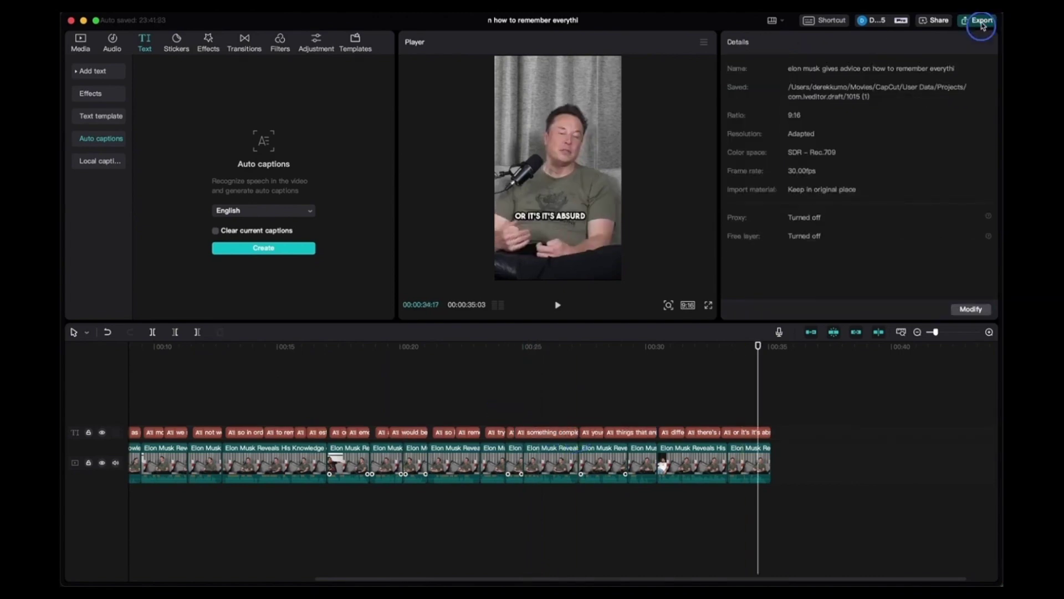